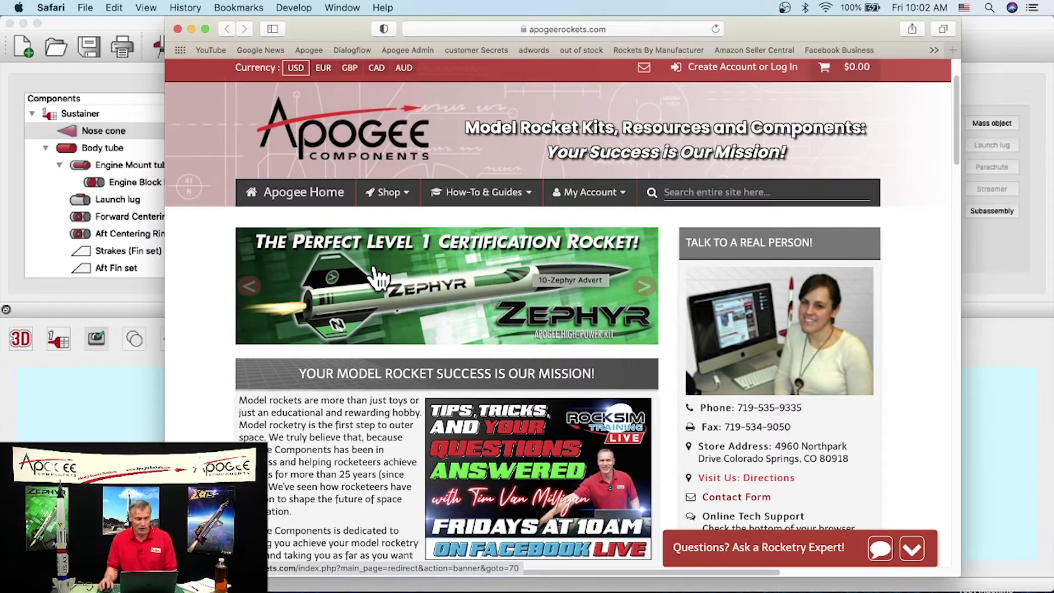
- Find the RockSim version 10.1 banner on the Apogee home page and read its announcement about trial, purchase and upgrade options
{"action": "left_click", "coordinate": [248, 288]}
{"action": "left_click", "coordinate": [248, 287]}
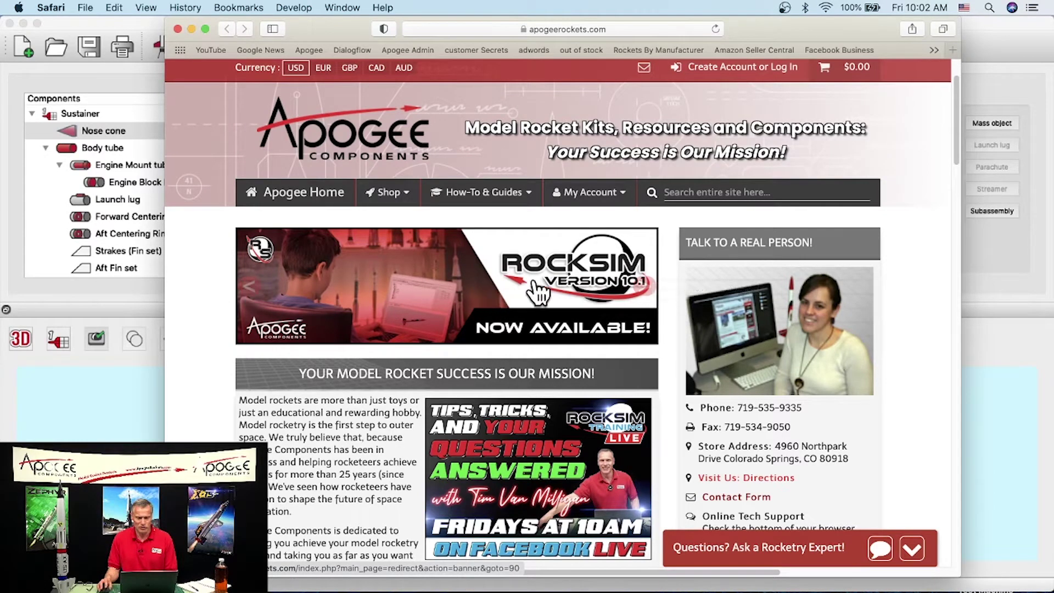
{"action": "left_click", "coordinate": [494, 276]}
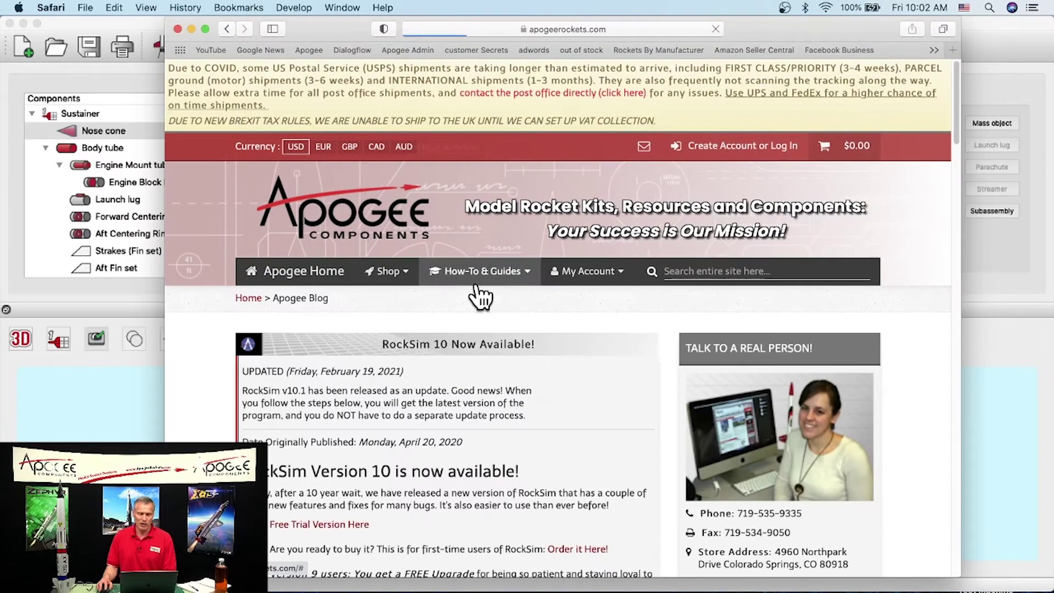
{"action": "scroll", "coordinate": [509, 247], "scroll_direction": "down", "scroll_amount": 3}
{"action": "scroll", "coordinate": [511, 256], "scroll_direction": "down", "scroll_amount": 2}
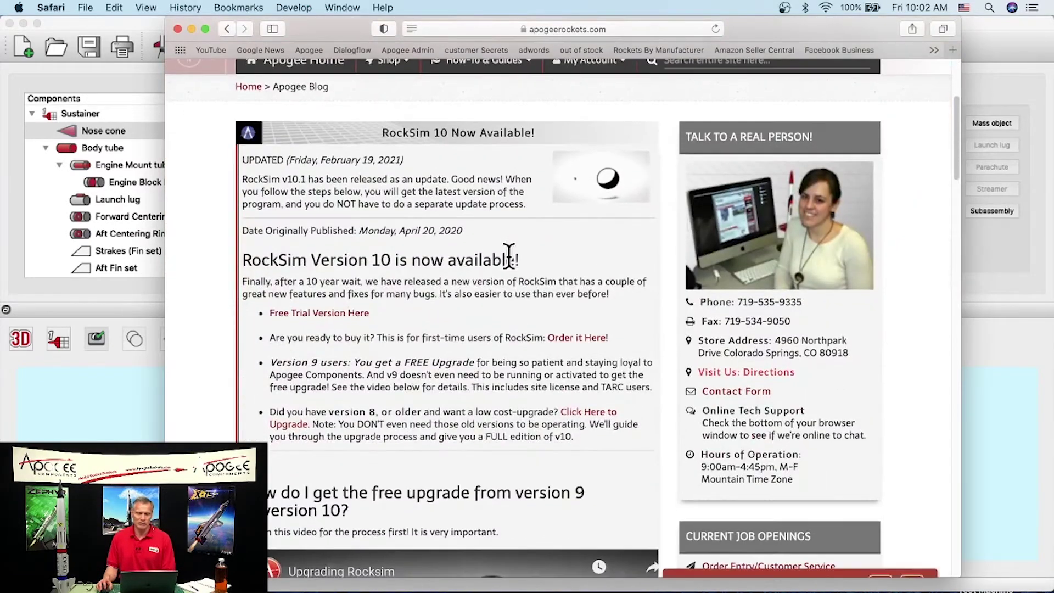
{"action": "scroll", "coordinate": [513, 254], "scroll_direction": "down", "scroll_amount": 2}
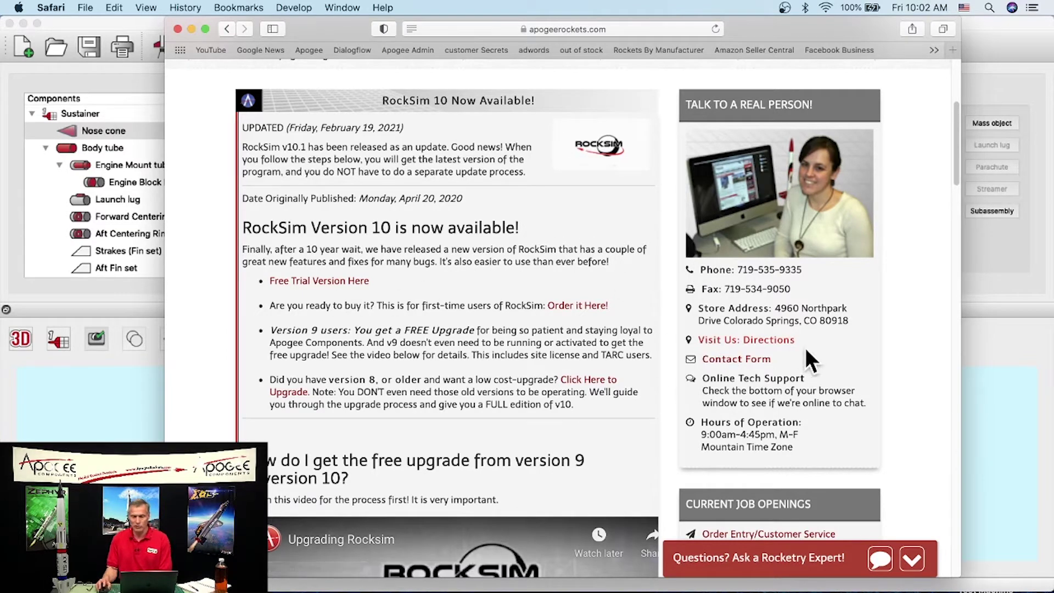
- Bring up the website's contact form and look over its department, name, email, subject and message fields
{"action": "left_click", "coordinate": [736, 359]}
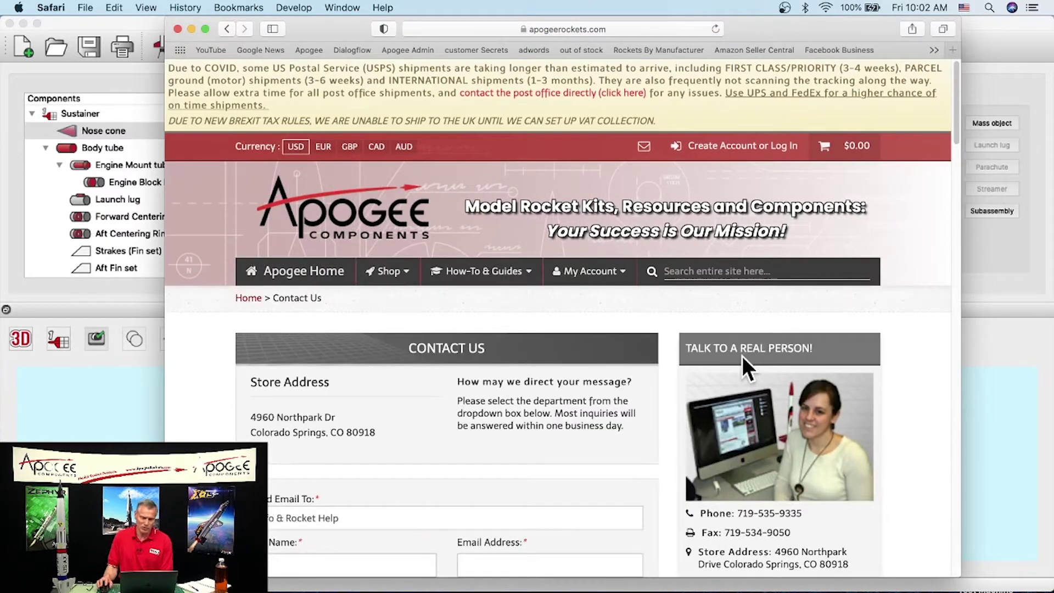
{"action": "scroll", "coordinate": [658, 351], "scroll_direction": "down", "scroll_amount": 5}
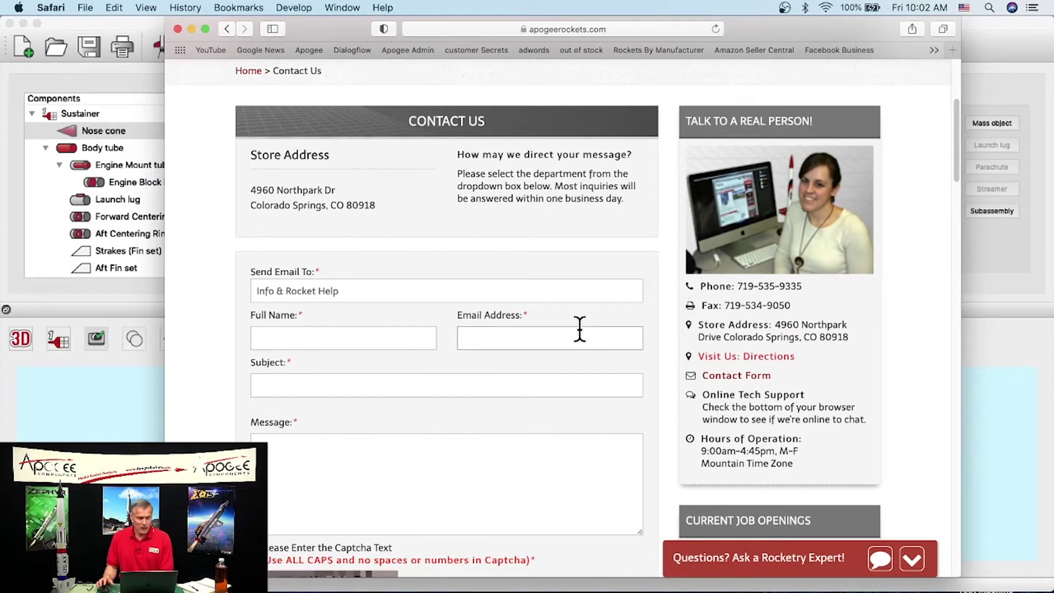
{"action": "scroll", "coordinate": [476, 325], "scroll_direction": "up", "scroll_amount": 4}
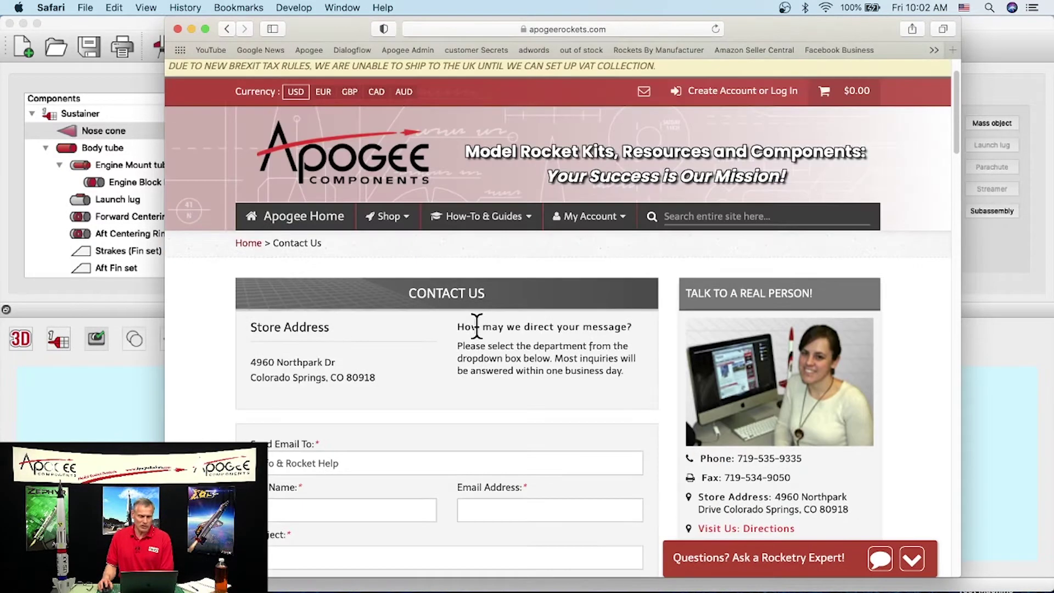
{"action": "left_click", "coordinate": [113, 372]}
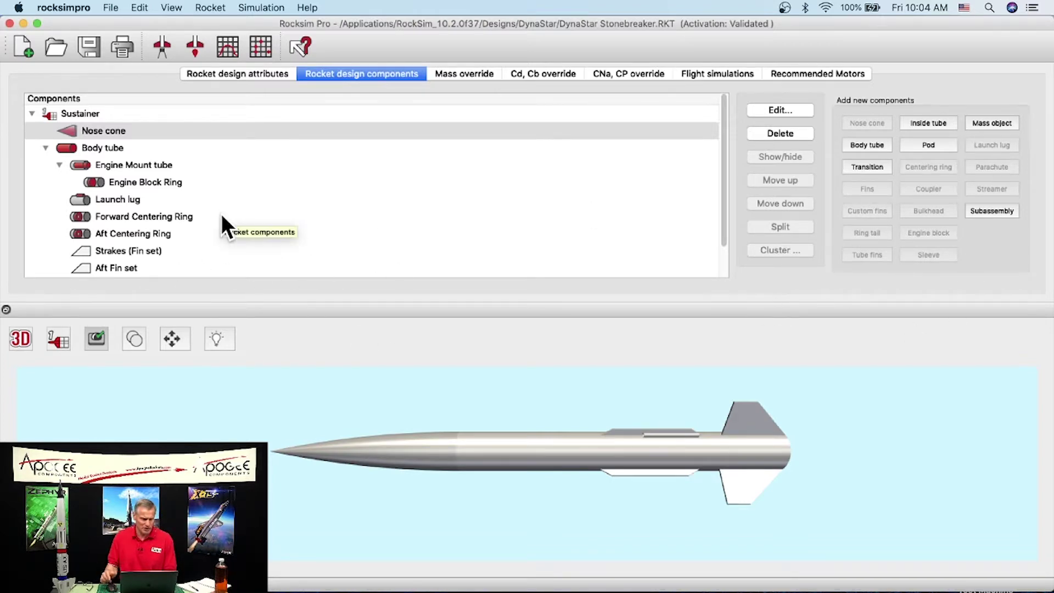
{"action": "left_click", "coordinate": [70, 150]}
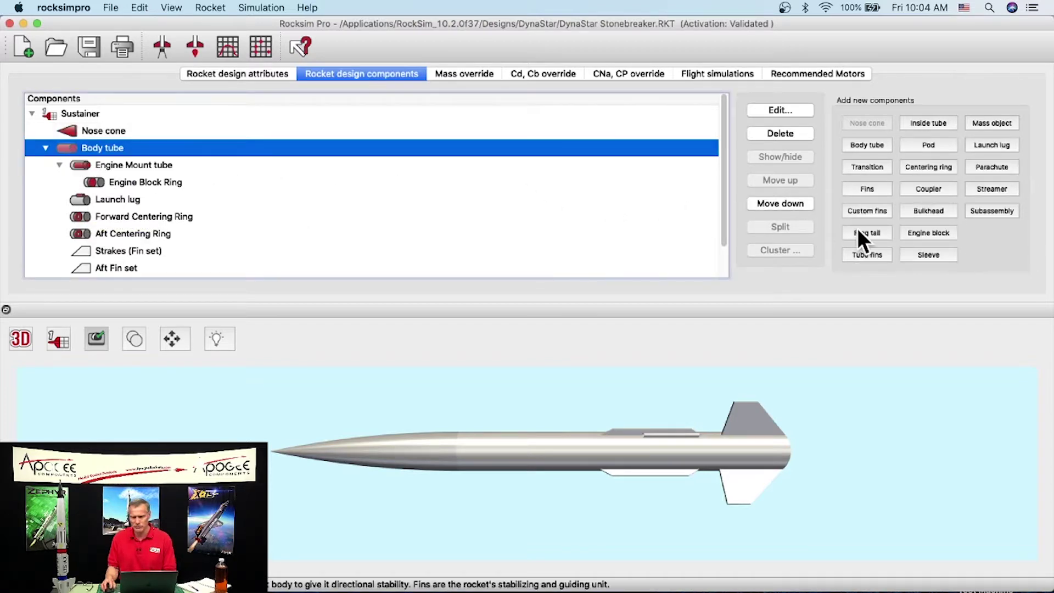
{"action": "left_click", "coordinate": [866, 211]}
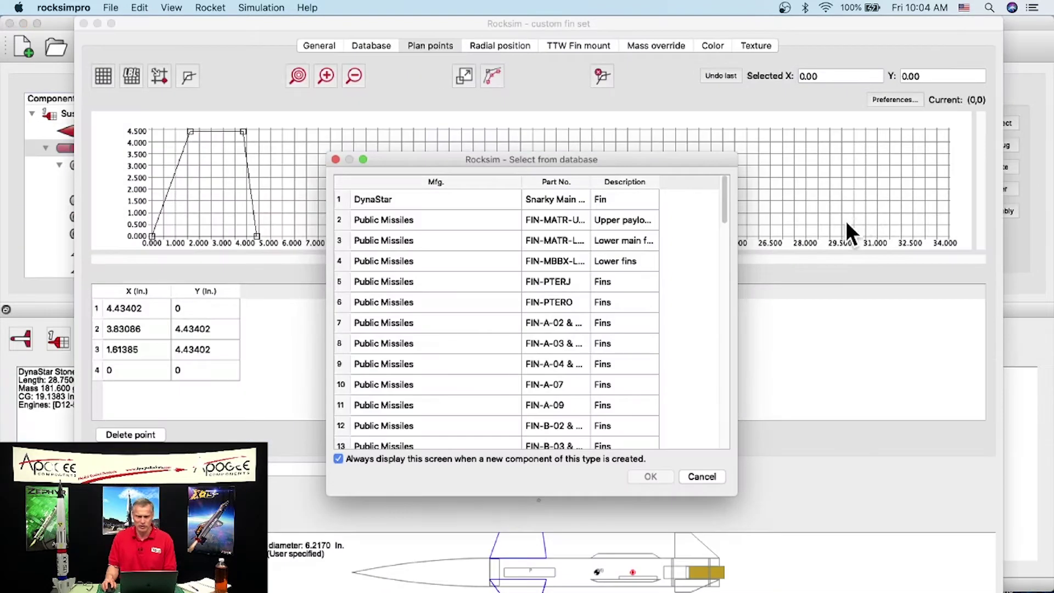
{"action": "left_click", "coordinate": [335, 159]}
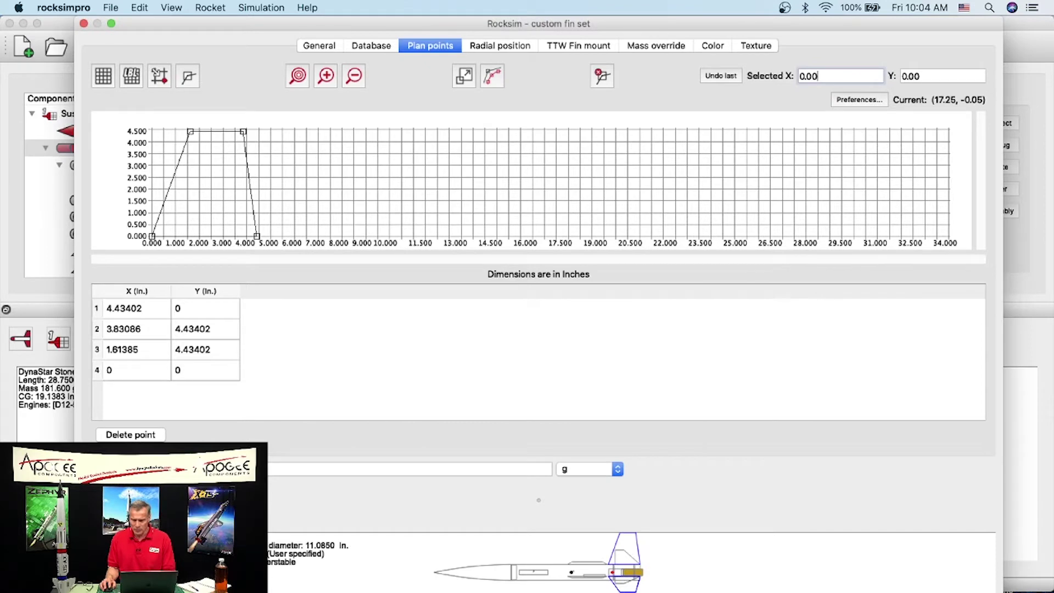
{"action": "left_click_drag", "start_coordinate": [1002, 587], "coordinate": [955, 483]}
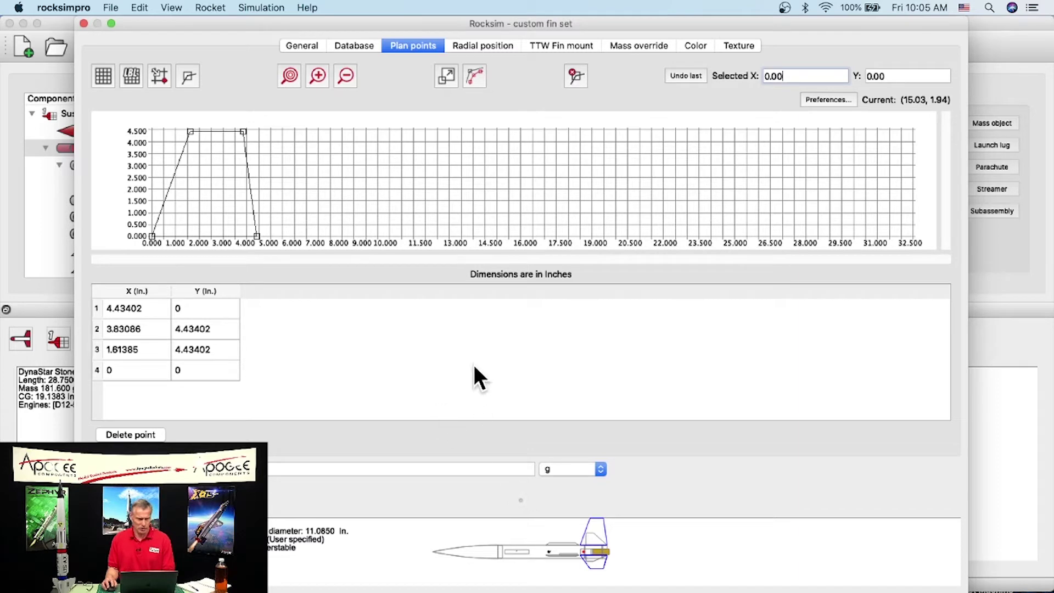
{"action": "left_click", "coordinate": [84, 23]}
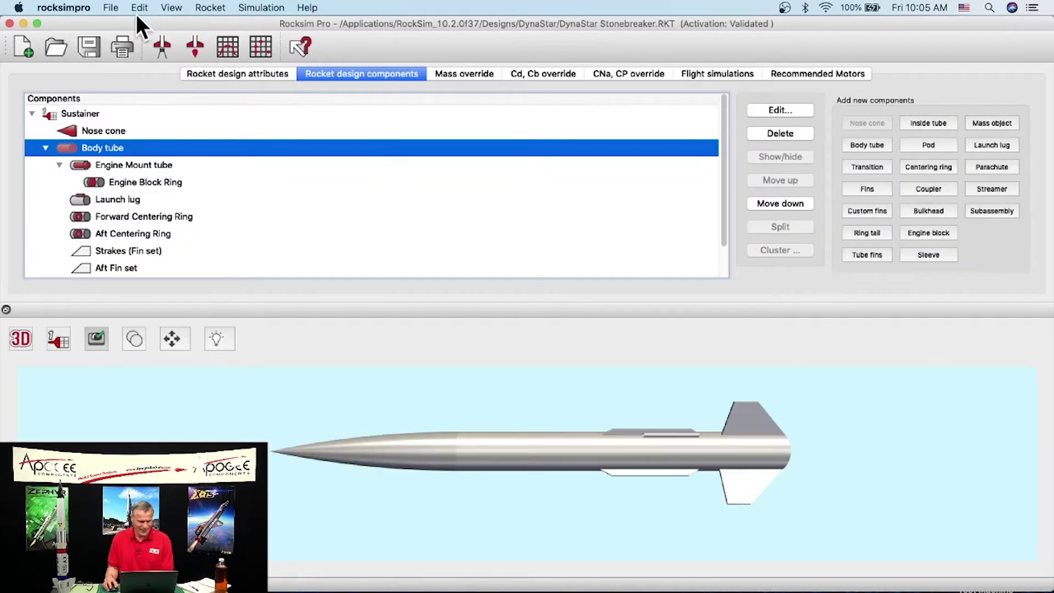
- Minimize Rocksim Pro, switch to RockSim and open DynaStar Stonebreaker.RKT from the RockSim_10.2.0f37 application's Designs/DynaStar folder
{"action": "left_click", "coordinate": [22, 23]}
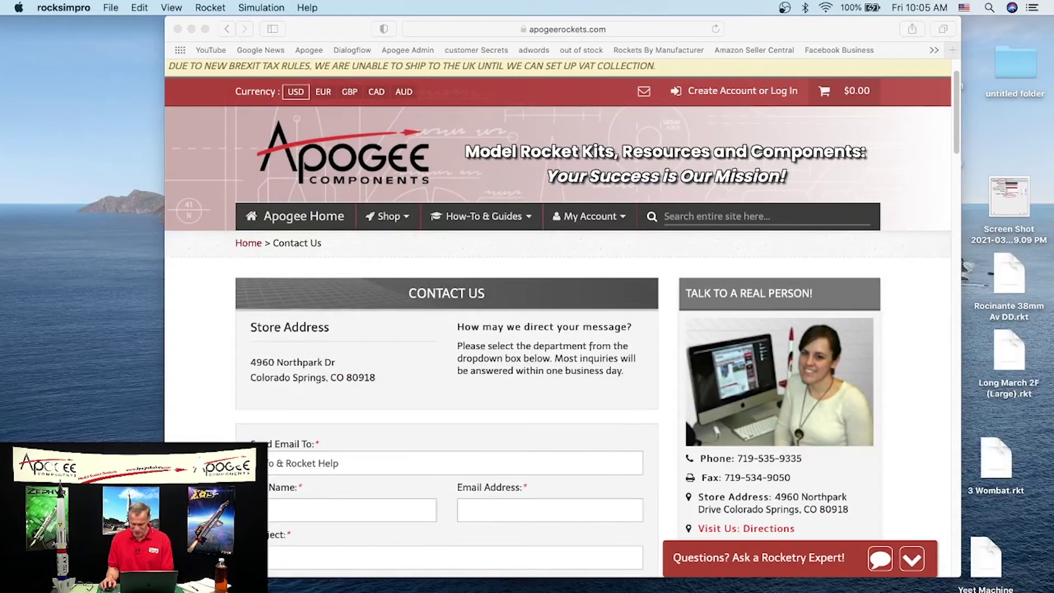
{"action": "left_click", "coordinate": [895, 581]}
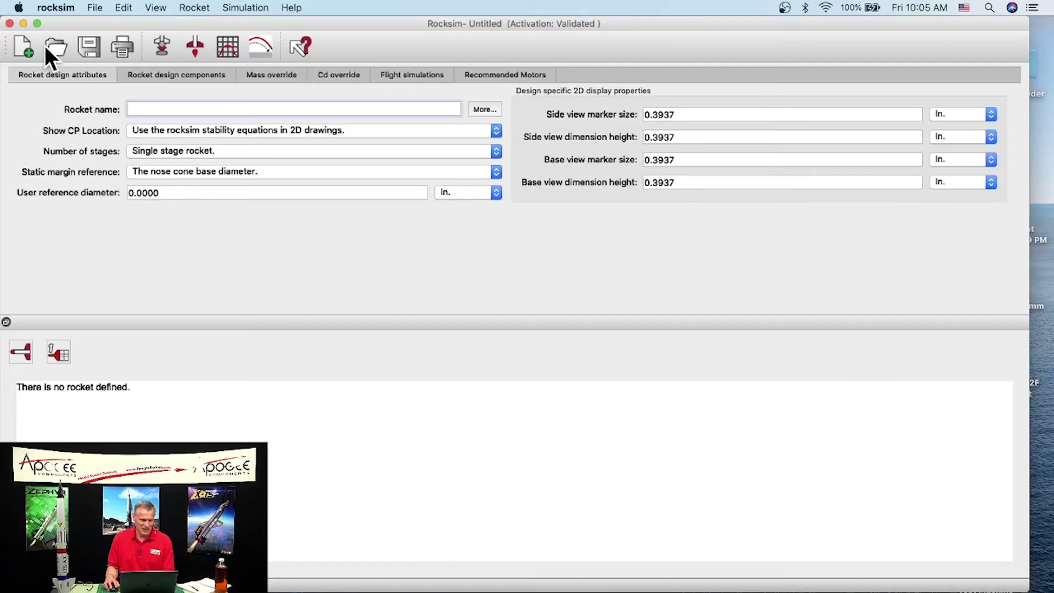
{"action": "key", "text": "super+o"}
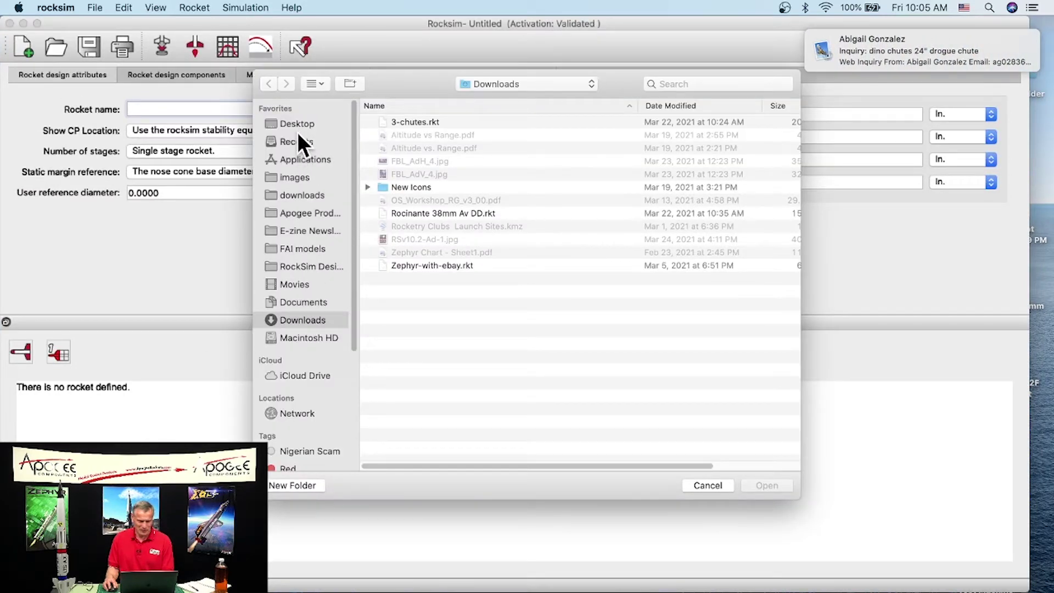
{"action": "left_click", "coordinate": [300, 156]}
{"action": "scroll", "coordinate": [529, 230], "scroll_direction": "down", "scroll_amount": 10}
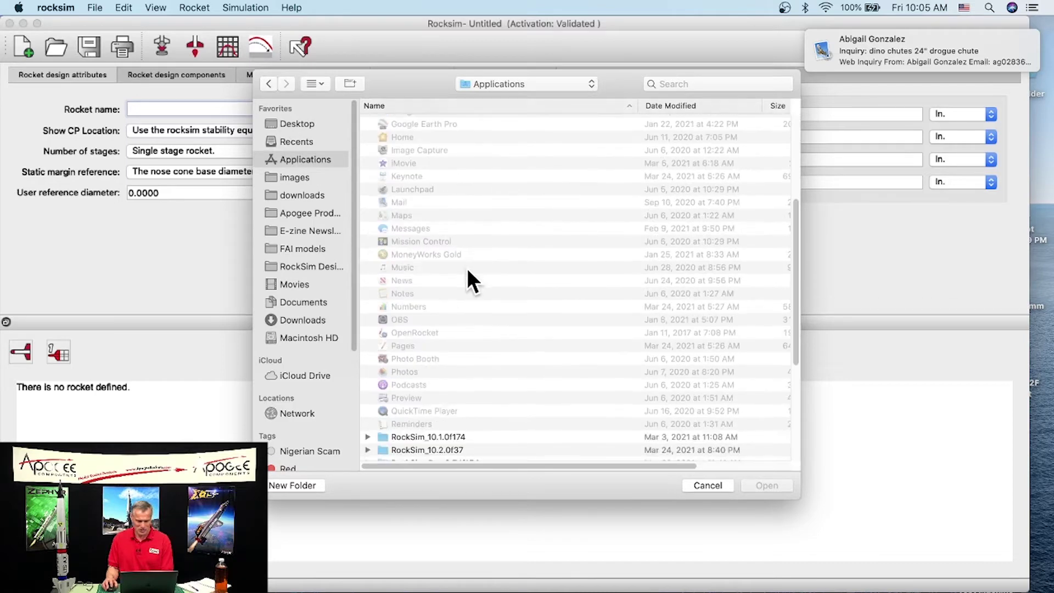
{"action": "double_click", "coordinate": [418, 233]}
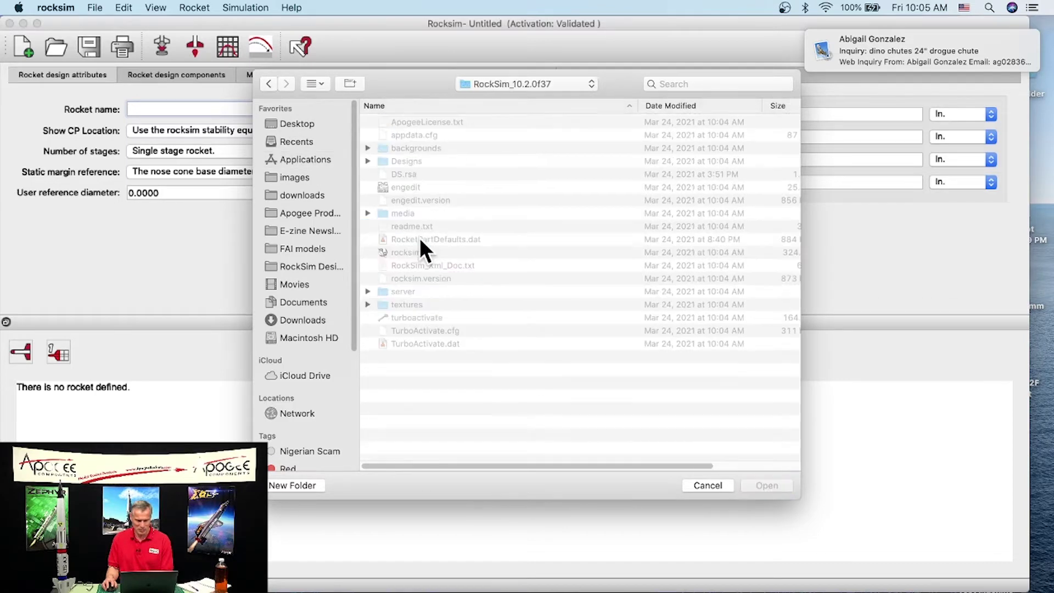
{"action": "double_click", "coordinate": [396, 161]}
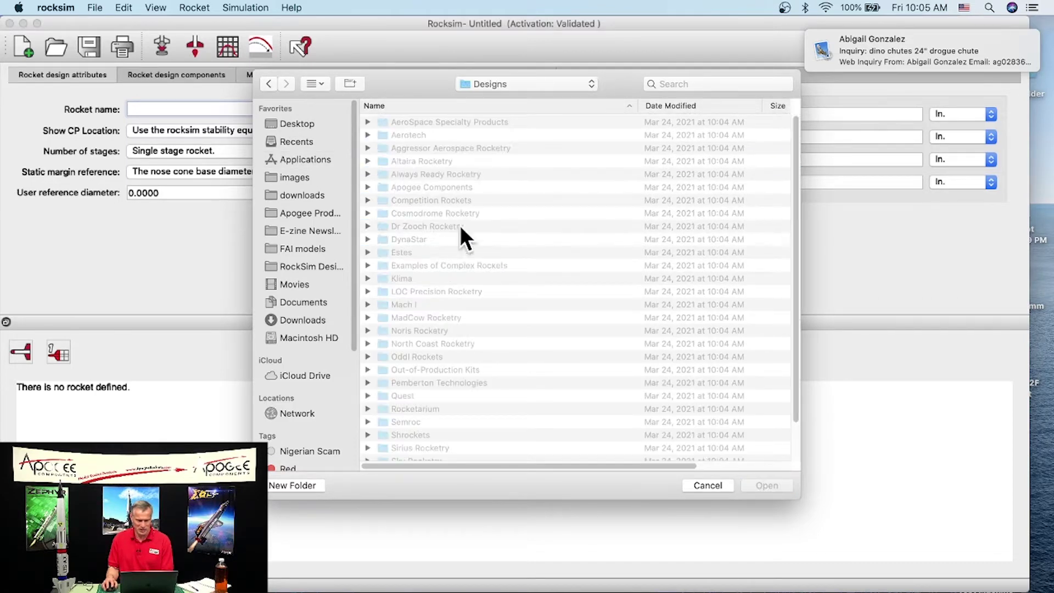
{"action": "left_click", "coordinate": [414, 240]}
{"action": "double_click", "coordinate": [416, 240]}
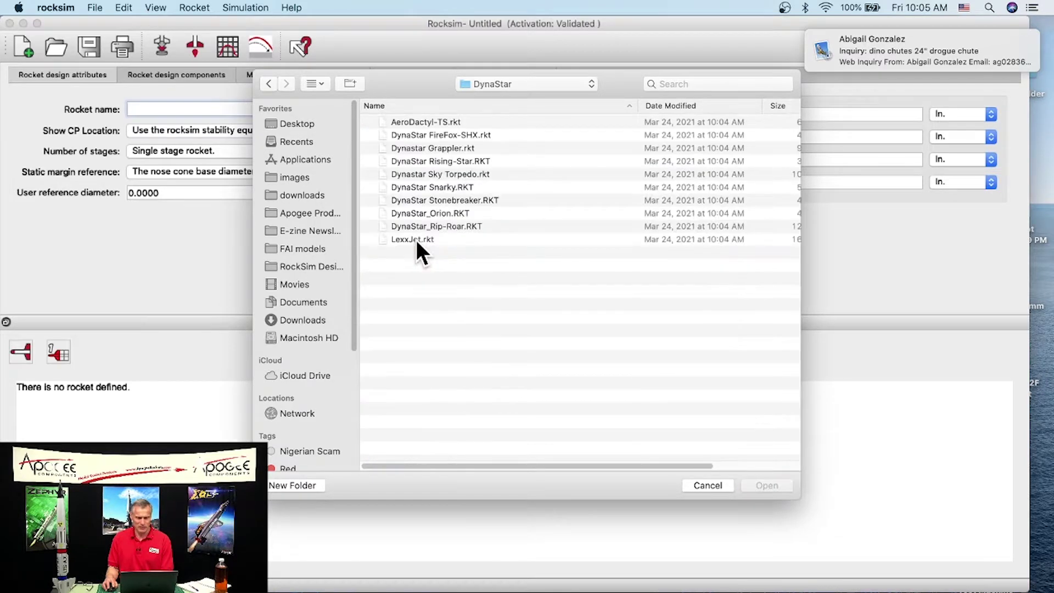
{"action": "double_click", "coordinate": [437, 199]}
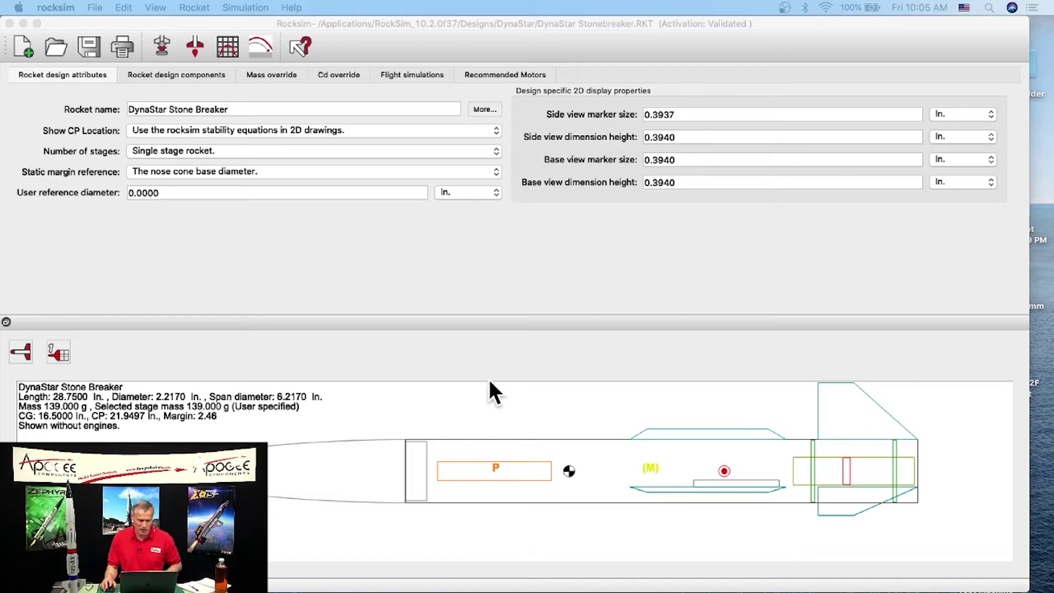
- Add a custom fin set to the body tube without choosing a database part, and fit its editing window on the screen
{"action": "left_click", "coordinate": [159, 72]}
{"action": "left_click", "coordinate": [66, 146]}
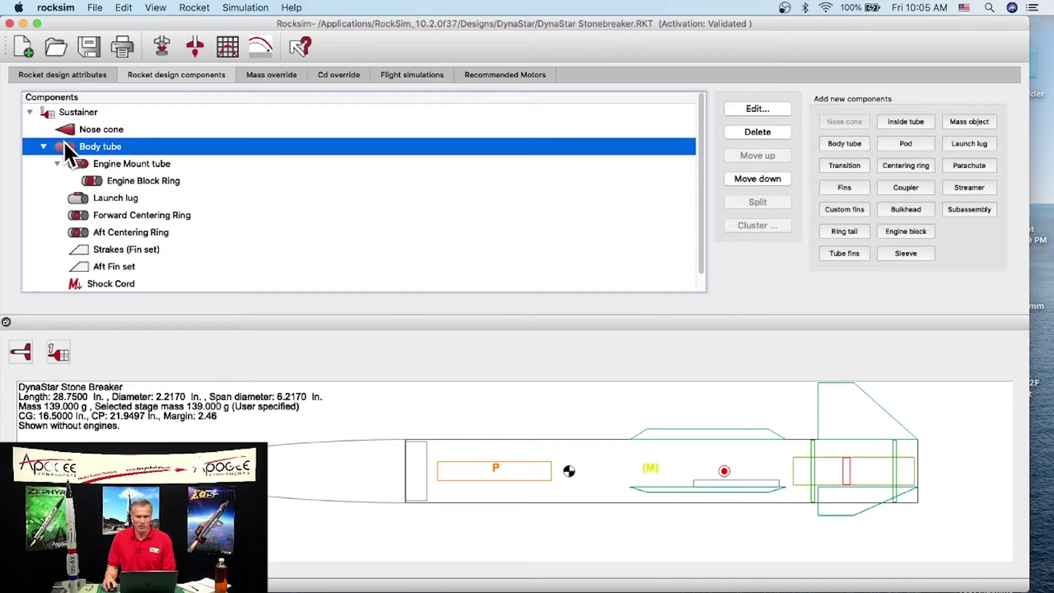
{"action": "left_click", "coordinate": [834, 207]}
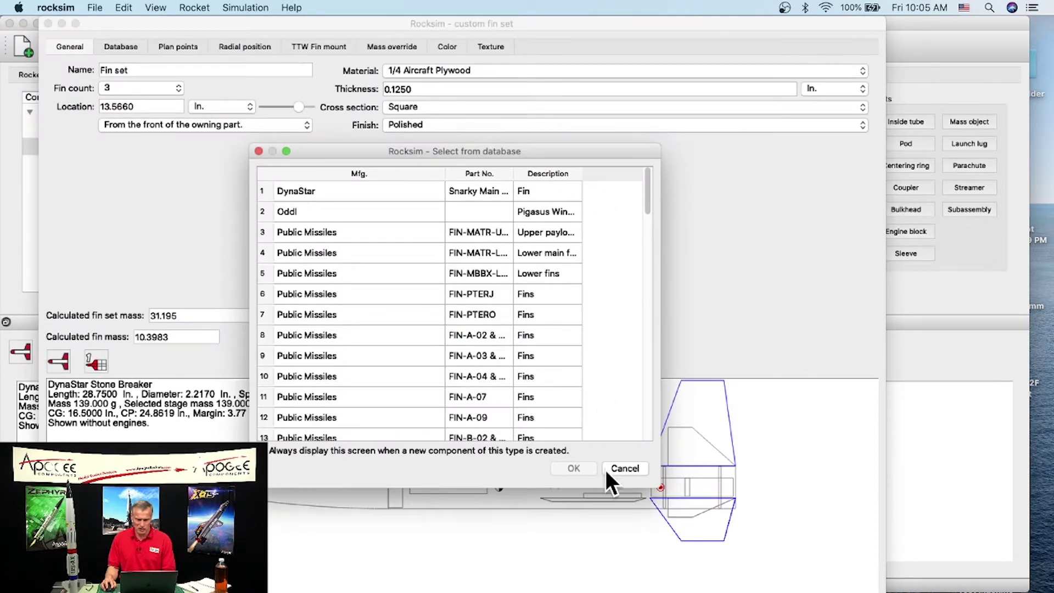
{"action": "left_click", "coordinate": [623, 468]}
{"action": "mouse_move", "coordinate": [878, 592]}
{"action": "left_mouse_down"}
{"action": "mouse_move", "coordinate": [863, 506]}
{"action": "mouse_move", "coordinate": [868, 586]}
{"action": "left_mouse_up"}
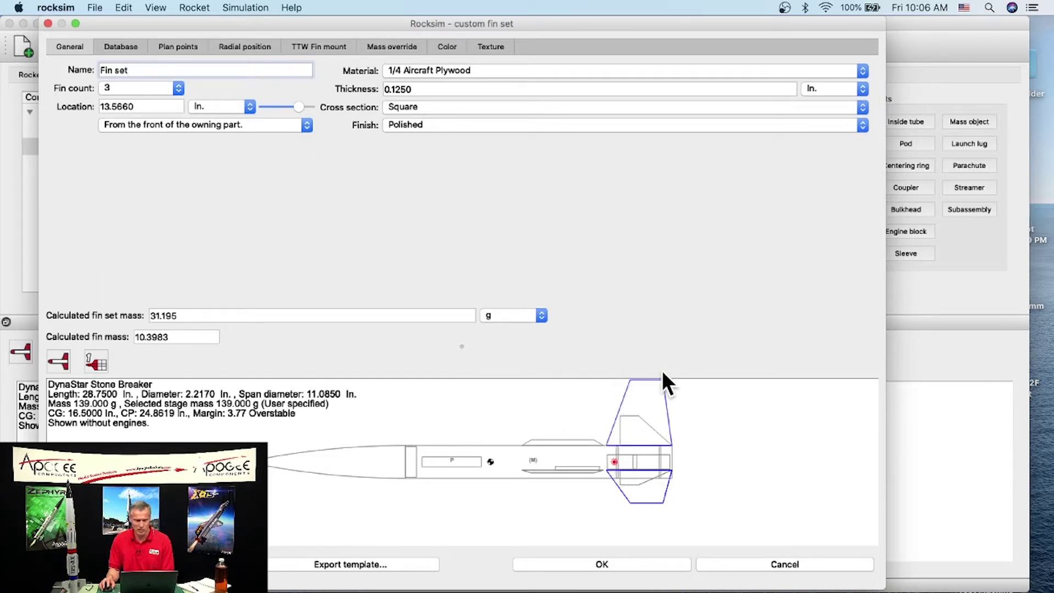
- Enlarge the fin's plan point drawing area and add trailing-edge points at (4.5, 2.75) and (5.25, 1.75) inches
{"action": "left_click", "coordinate": [173, 48]}
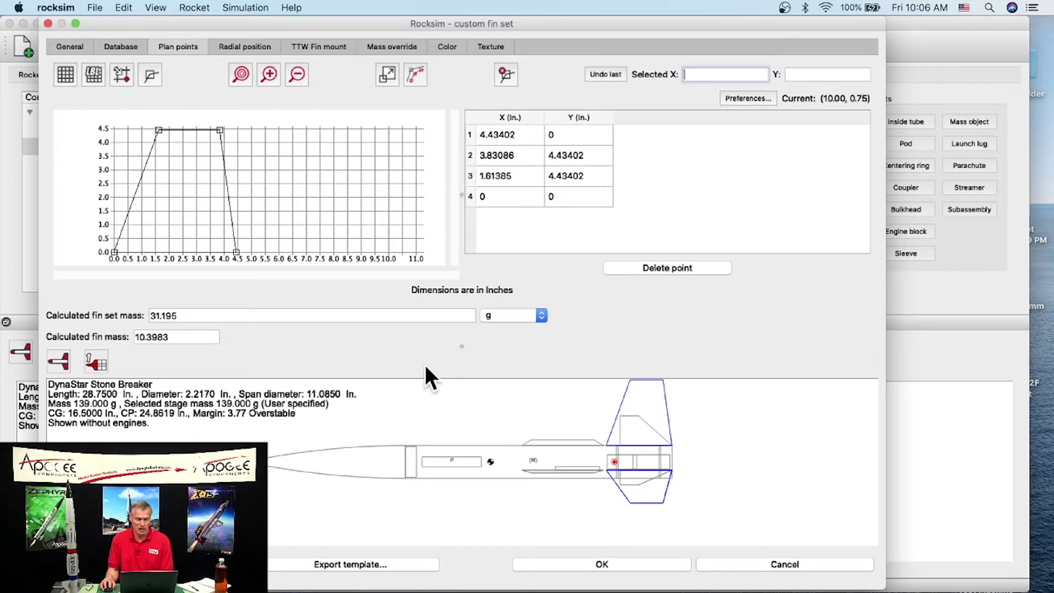
{"action": "left_click_drag", "start_coordinate": [458, 346], "coordinate": [460, 357]}
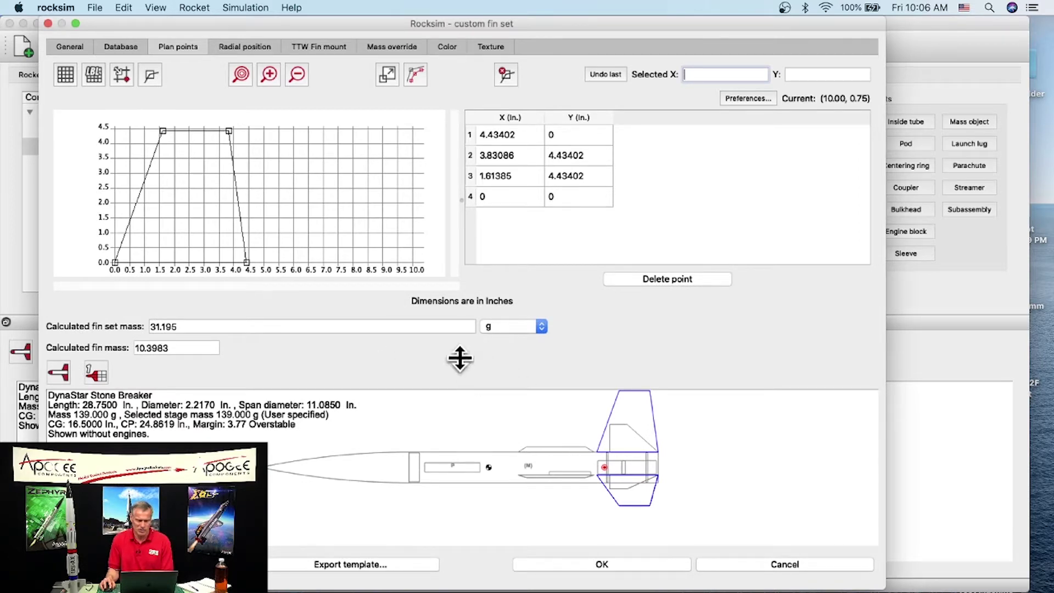
{"action": "left_click_drag", "start_coordinate": [461, 358], "coordinate": [478, 457]}
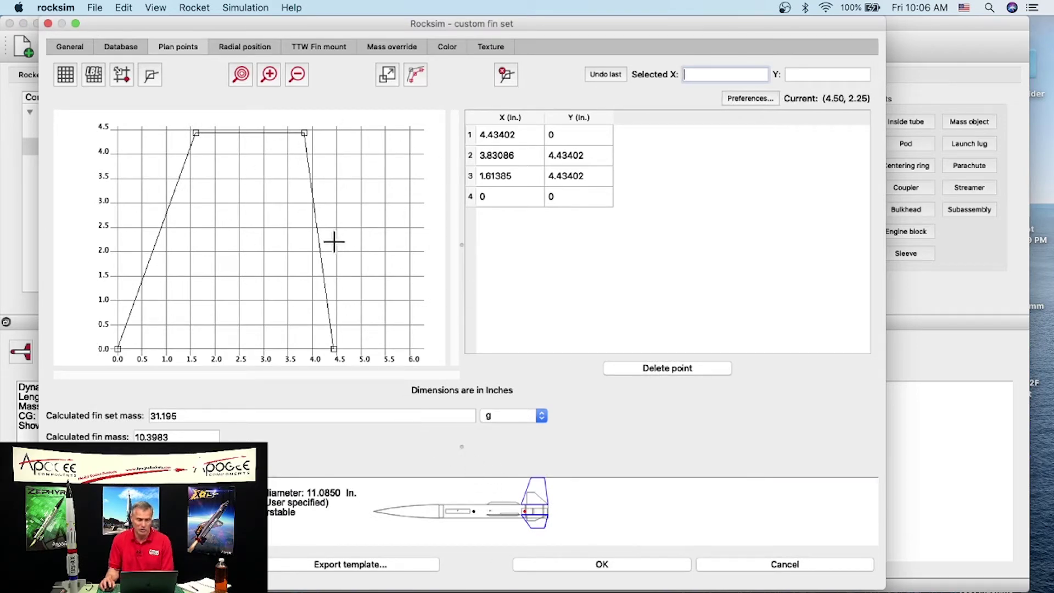
{"action": "left_click", "coordinate": [337, 215]}
{"action": "left_click", "coordinate": [376, 262]}
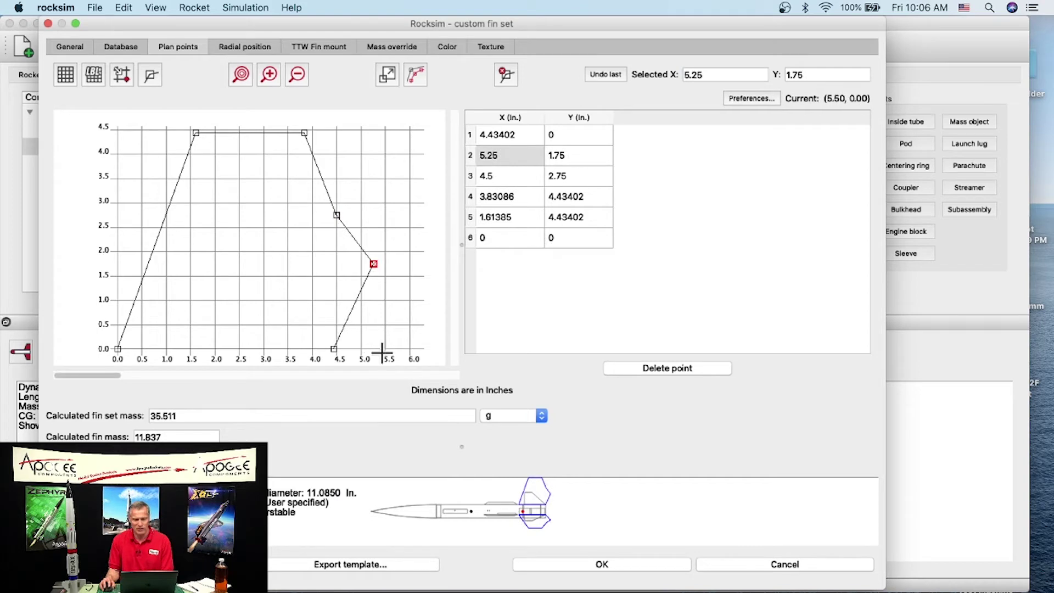
- Rebalance the fin drawing against the rocket preview, and widen the grid by narrowing the coordinate table
{"action": "left_click_drag", "start_coordinate": [459, 446], "coordinate": [446, 299]}
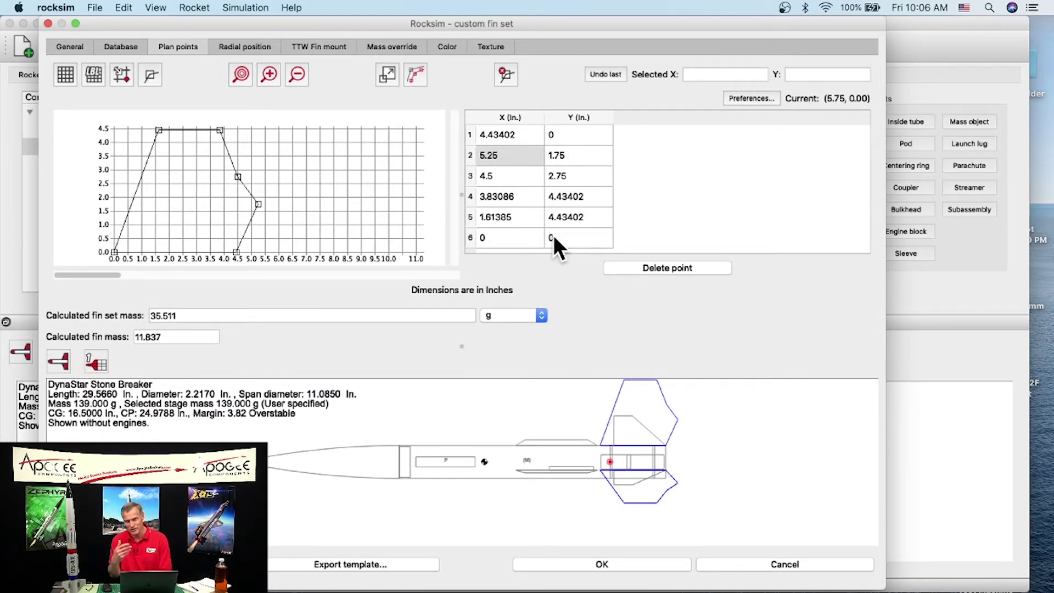
{"action": "left_click_drag", "start_coordinate": [455, 348], "coordinate": [461, 390]}
{"action": "left_click_drag", "start_coordinate": [461, 214], "coordinate": [734, 219]}
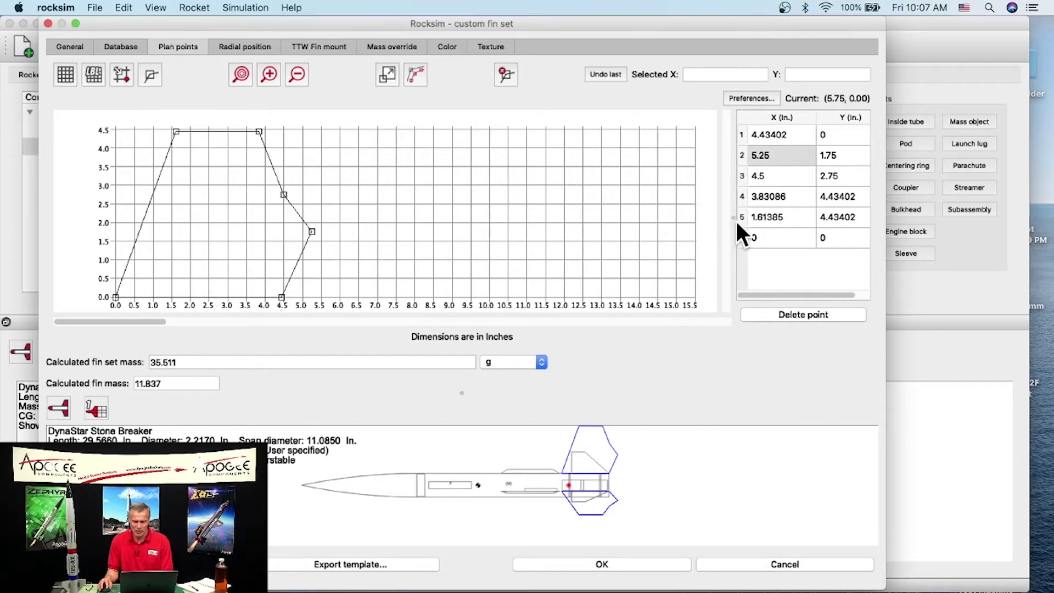
- Add a trailing-edge point at (5.25, 0.75) inches, and highlight points 2 and 3 in turn from the coordinate table
{"action": "left_click", "coordinate": [311, 268]}
{"action": "left_click", "coordinate": [765, 157]}
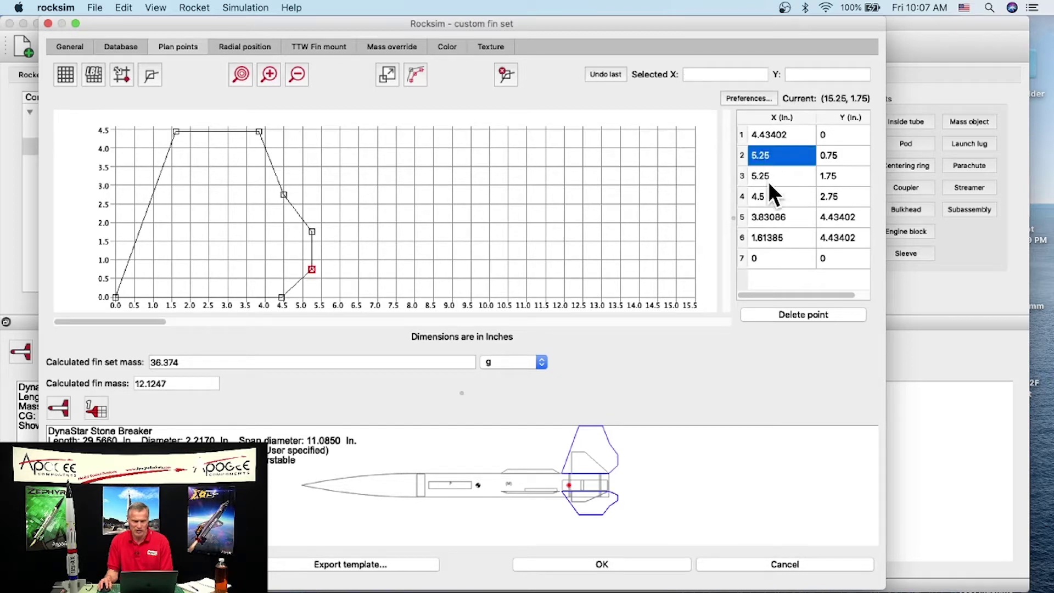
{"action": "left_click", "coordinate": [767, 177]}
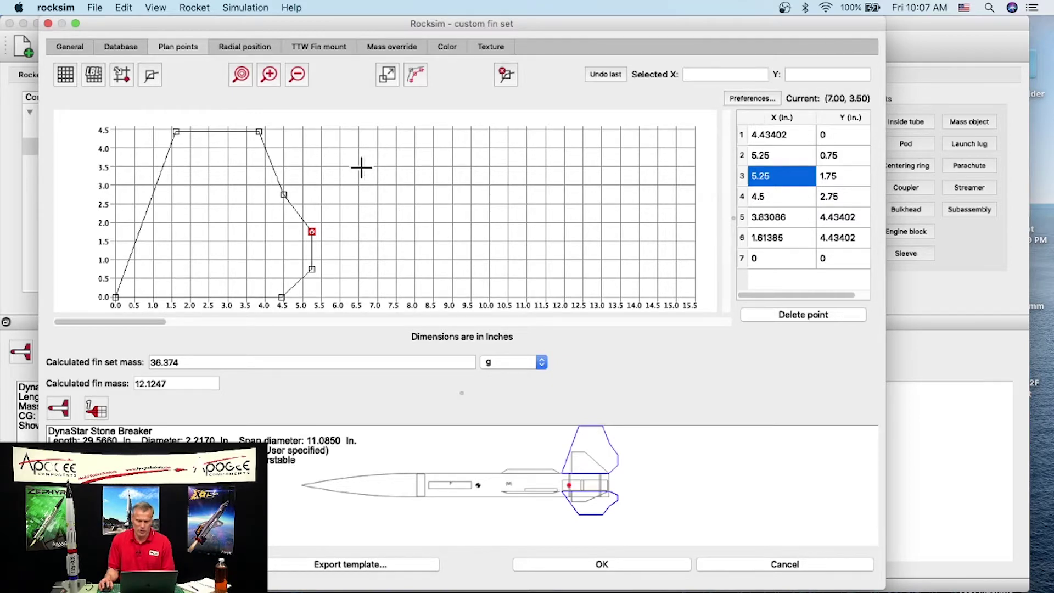
- Change the fin grid's selected point color to blue (#0055ff), and highlight point 4 from the coordinate table
{"action": "left_click", "coordinate": [732, 98]}
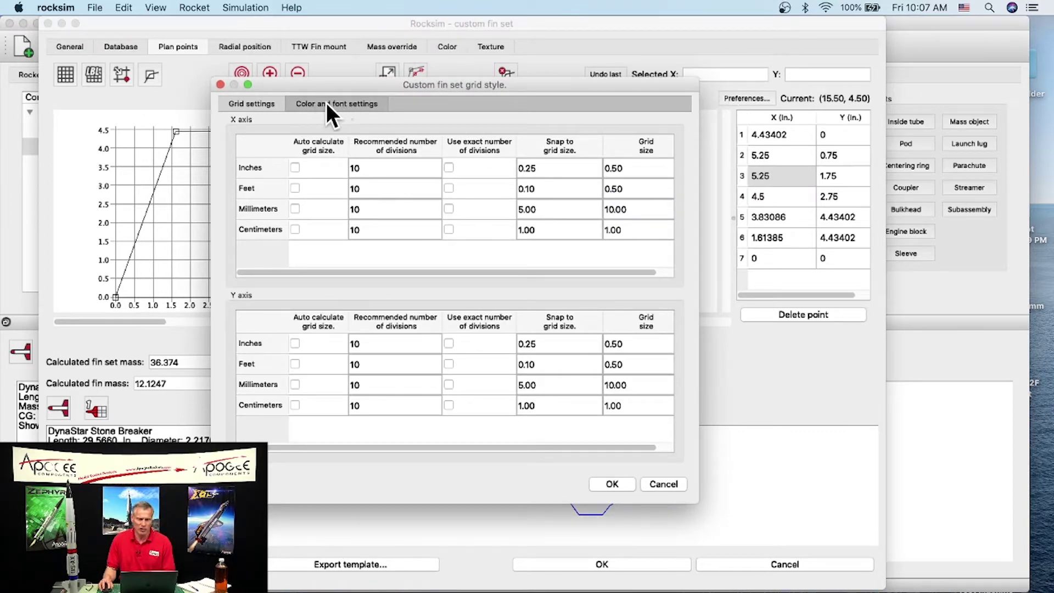
{"action": "left_click", "coordinate": [342, 103]}
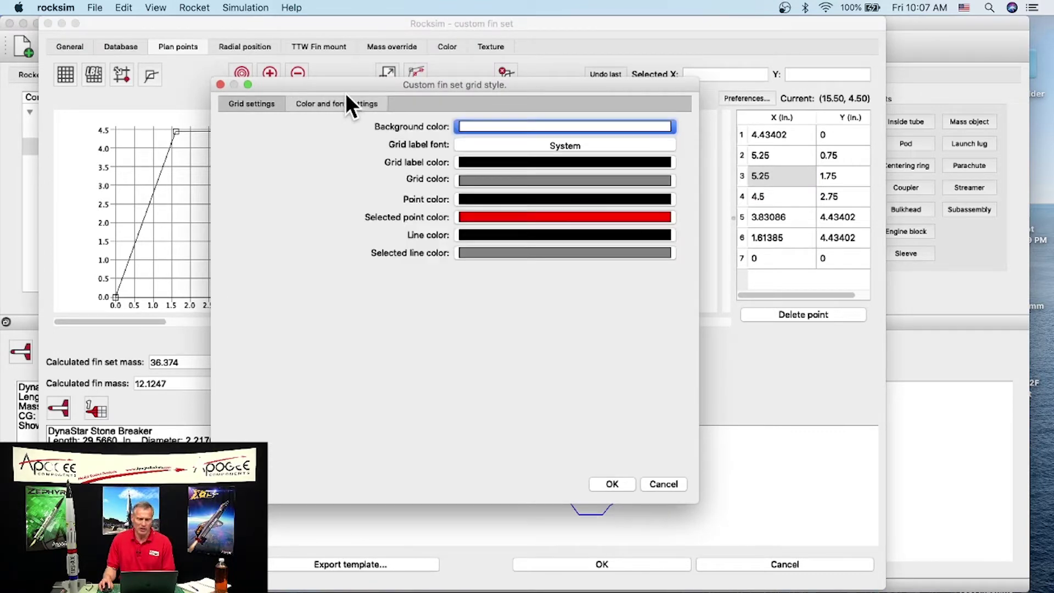
{"action": "left_click_drag", "start_coordinate": [348, 86], "coordinate": [354, 44]}
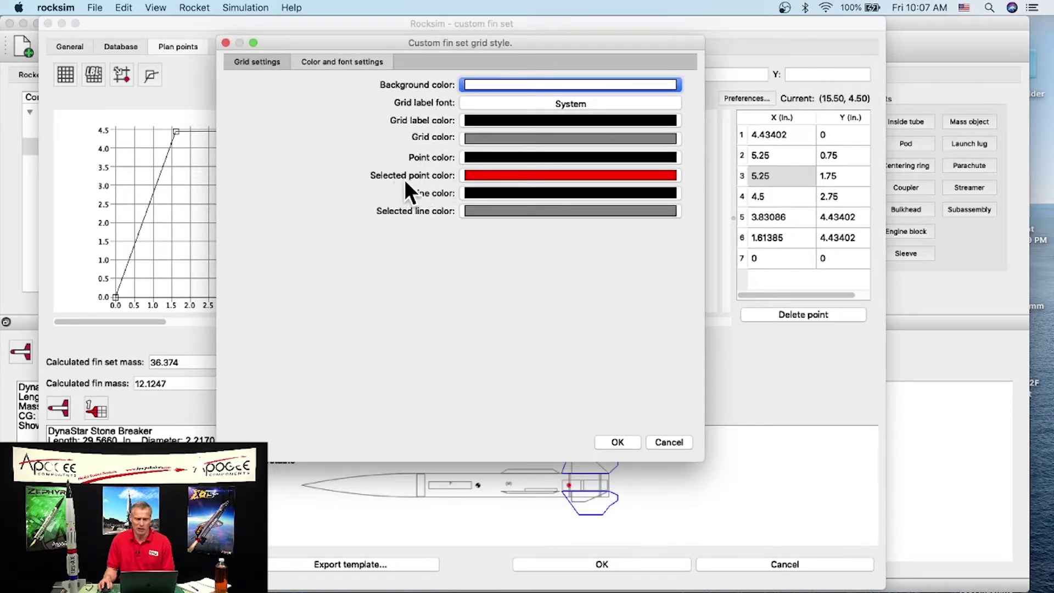
{"action": "left_click", "coordinate": [483, 174]}
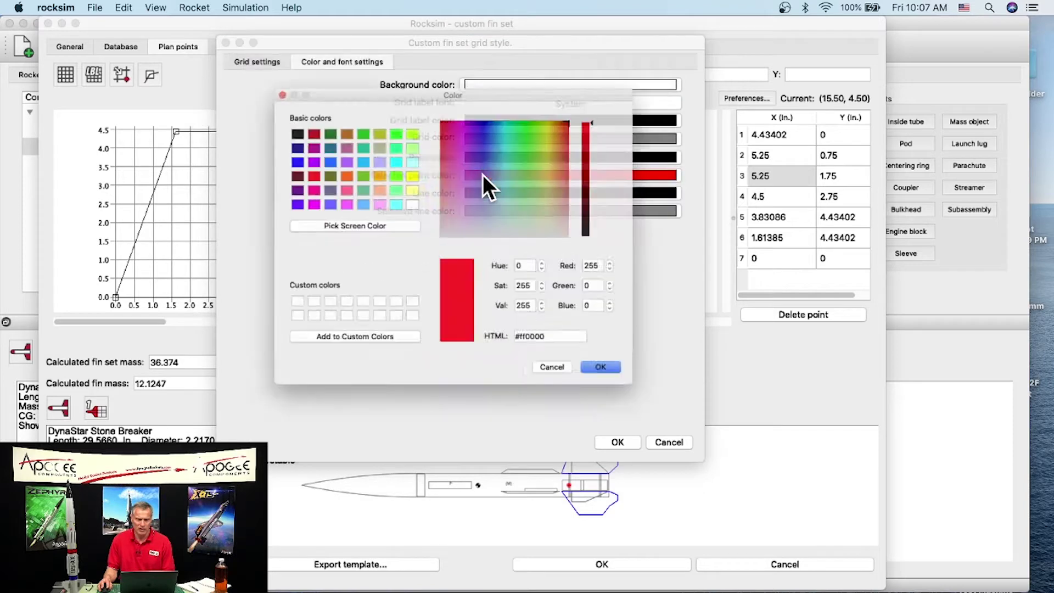
{"action": "left_click", "coordinate": [291, 149]}
{"action": "left_click", "coordinate": [310, 150]}
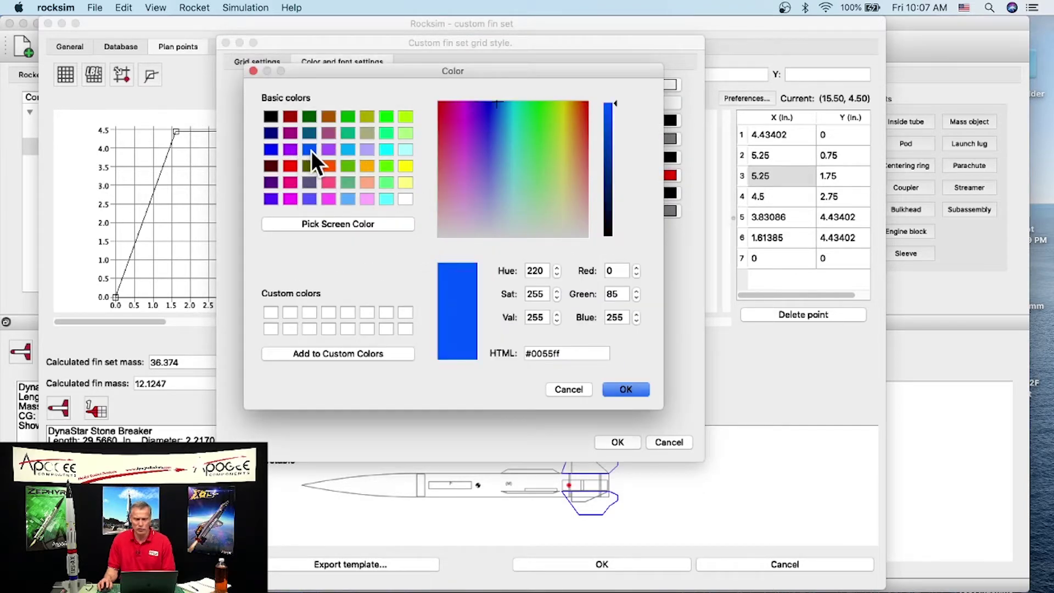
{"action": "left_click", "coordinate": [625, 386]}
{"action": "left_click", "coordinate": [622, 442]}
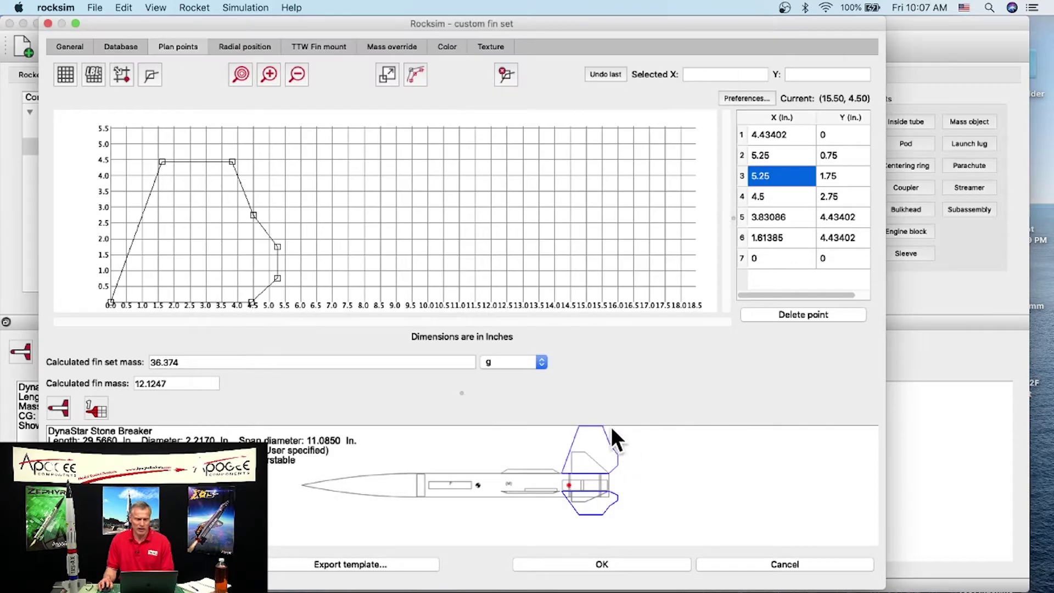
{"action": "left_click", "coordinate": [766, 195]}
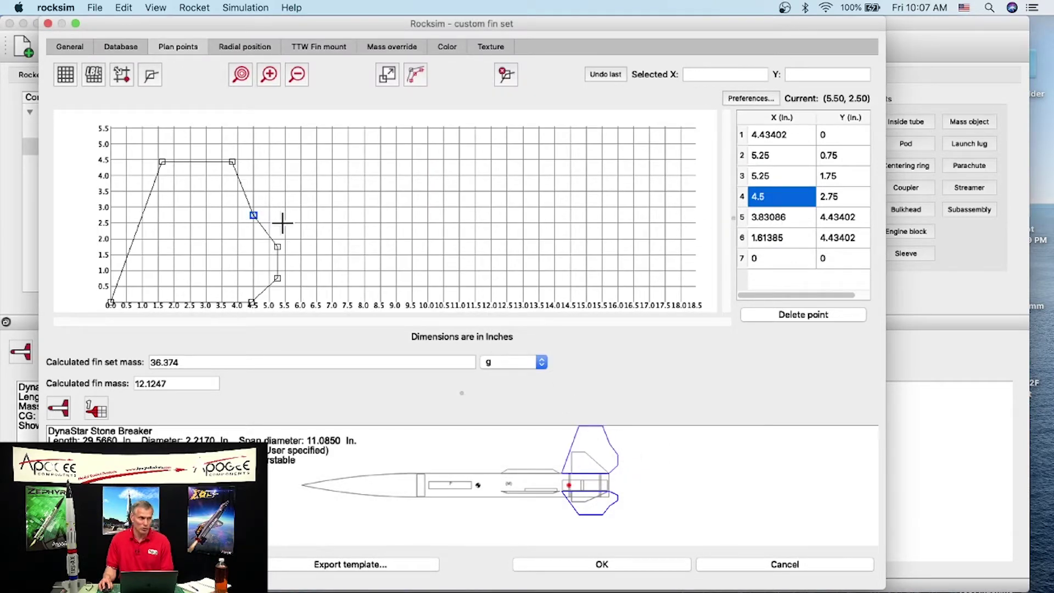
- Set the fin grid's selected point color back to red (#ff0000)
{"action": "left_click", "coordinate": [740, 98]}
{"action": "left_click", "coordinate": [354, 105]}
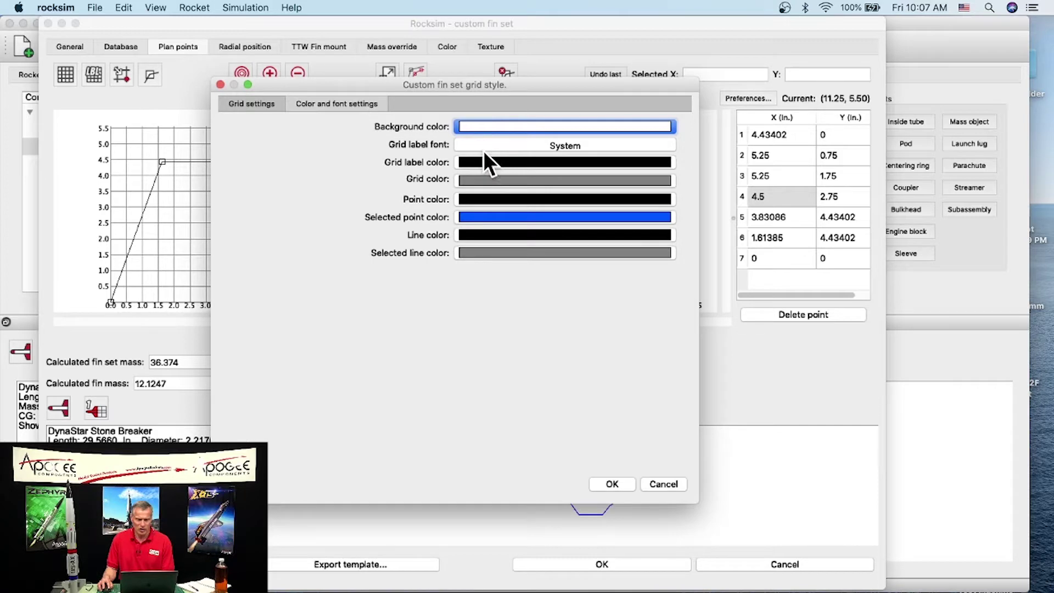
{"action": "left_click", "coordinate": [490, 217]}
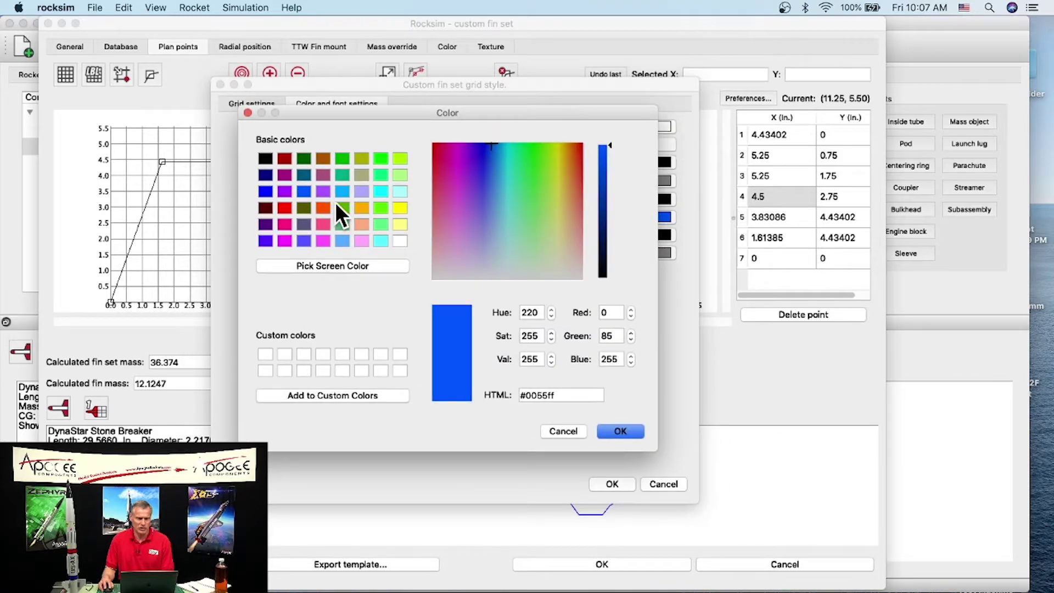
{"action": "left_click", "coordinate": [283, 208]}
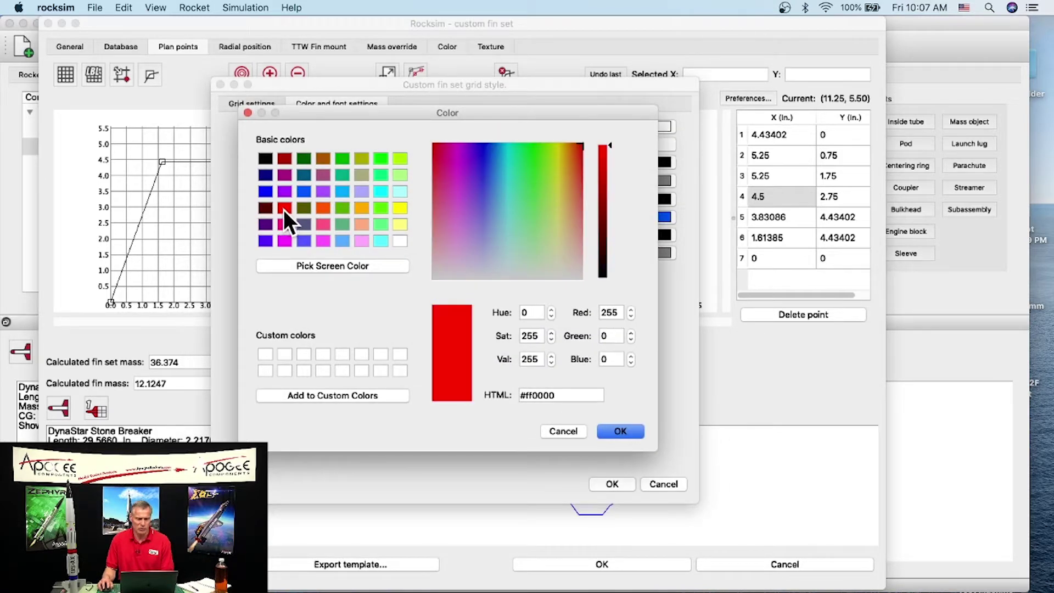
{"action": "left_click", "coordinate": [620, 431]}
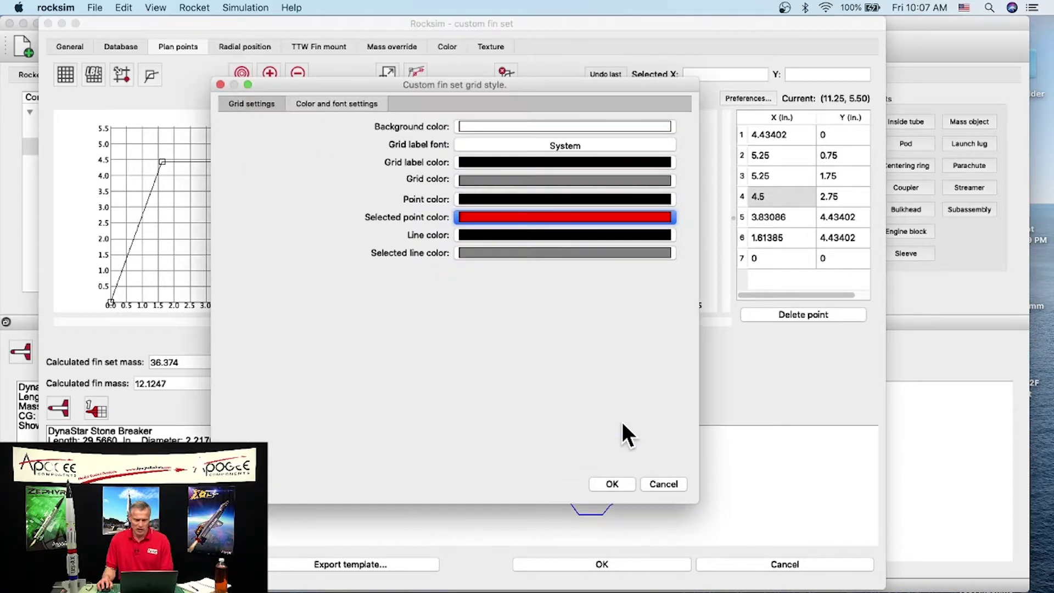
{"action": "left_click", "coordinate": [612, 481]}
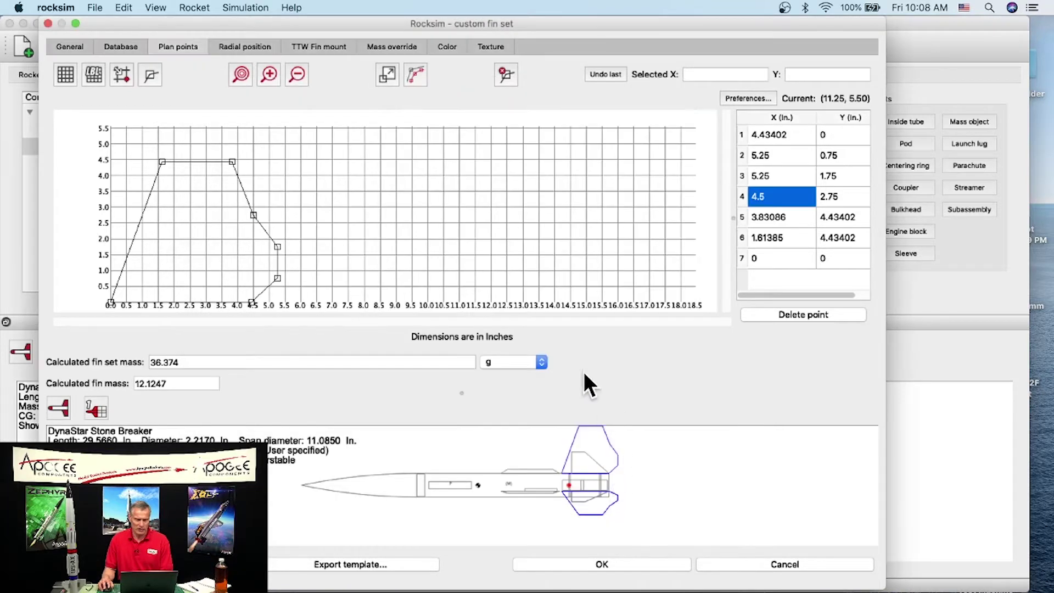
- Select the fin point at (4.50, 2.75) in the drawing, and close the custom fin set editor without saving the changes
{"action": "left_click", "coordinate": [254, 216]}
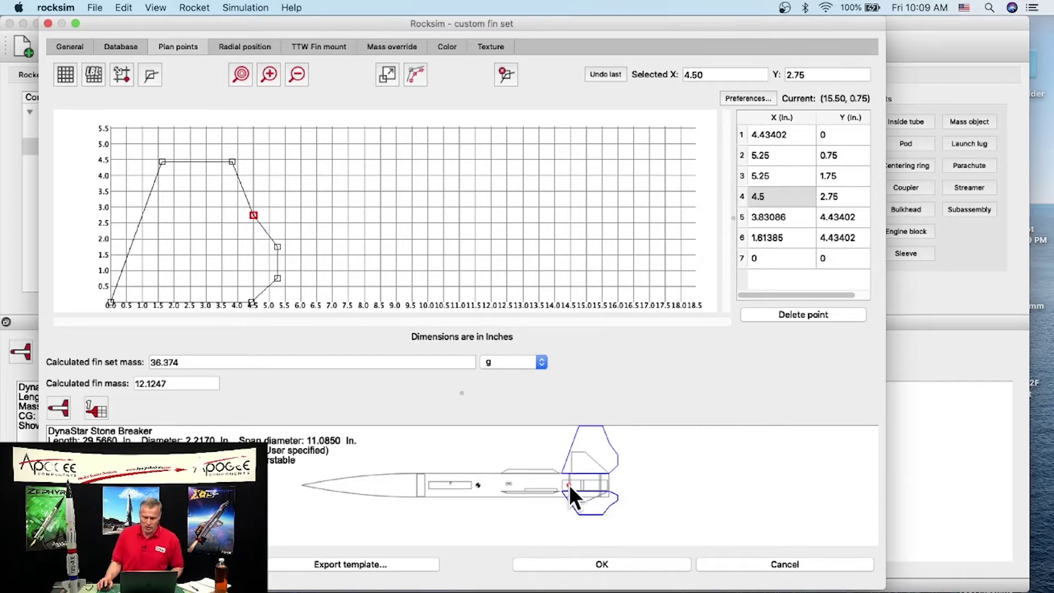
{"action": "left_click", "coordinate": [754, 565]}
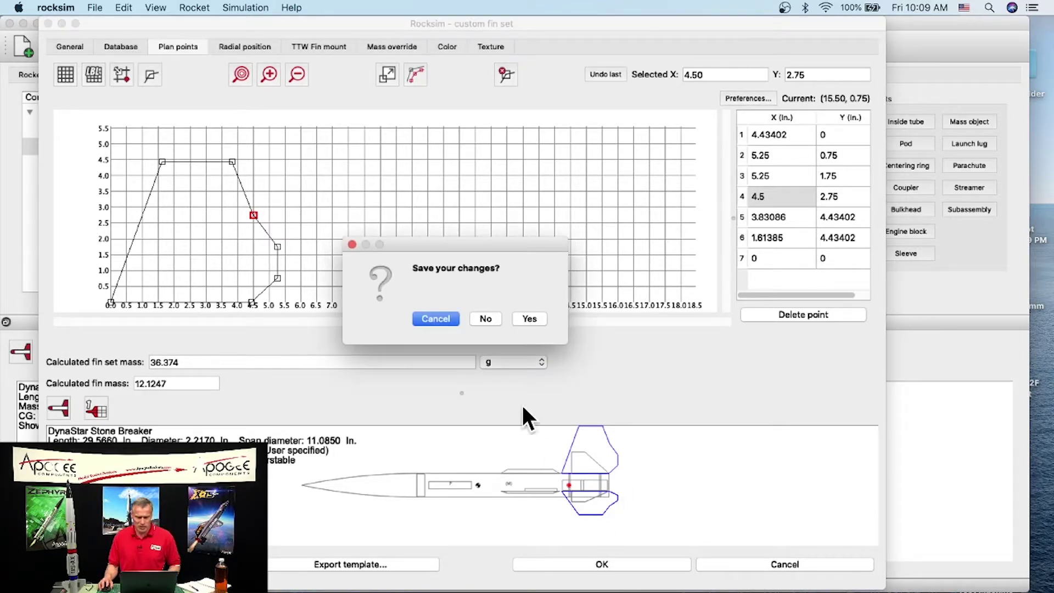
{"action": "left_click", "coordinate": [485, 318]}
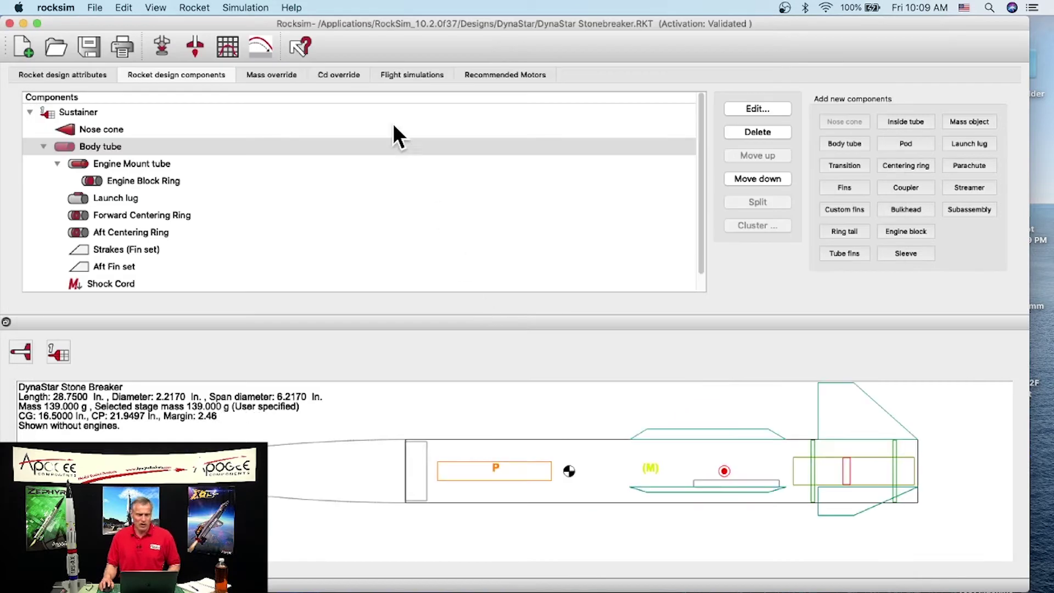
- Check for RockSim updates, and accept 1 day until the next automatic update check
{"action": "left_click", "coordinate": [290, 7]}
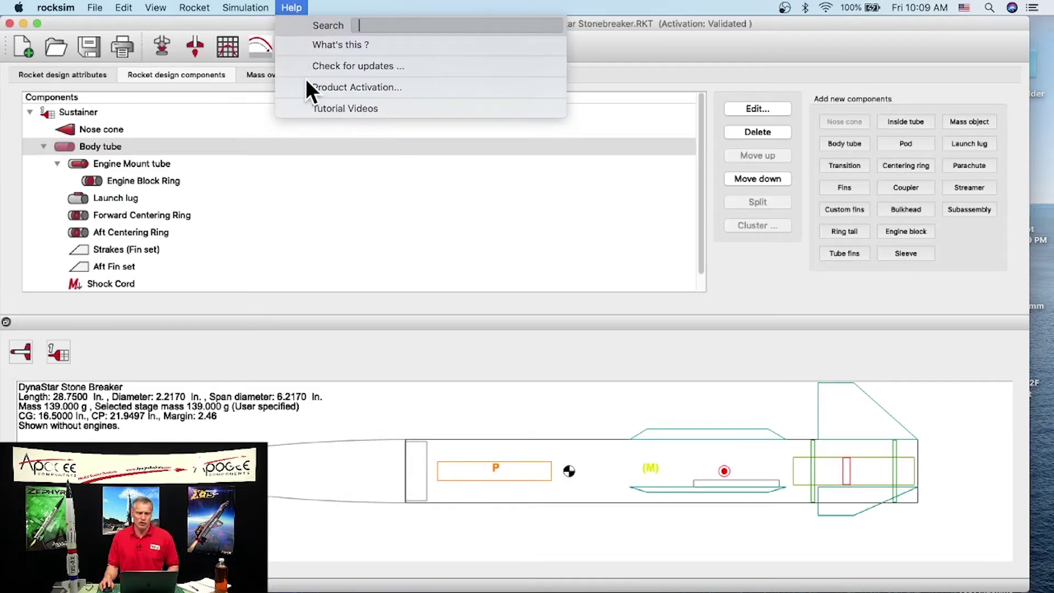
{"action": "left_click", "coordinate": [342, 67]}
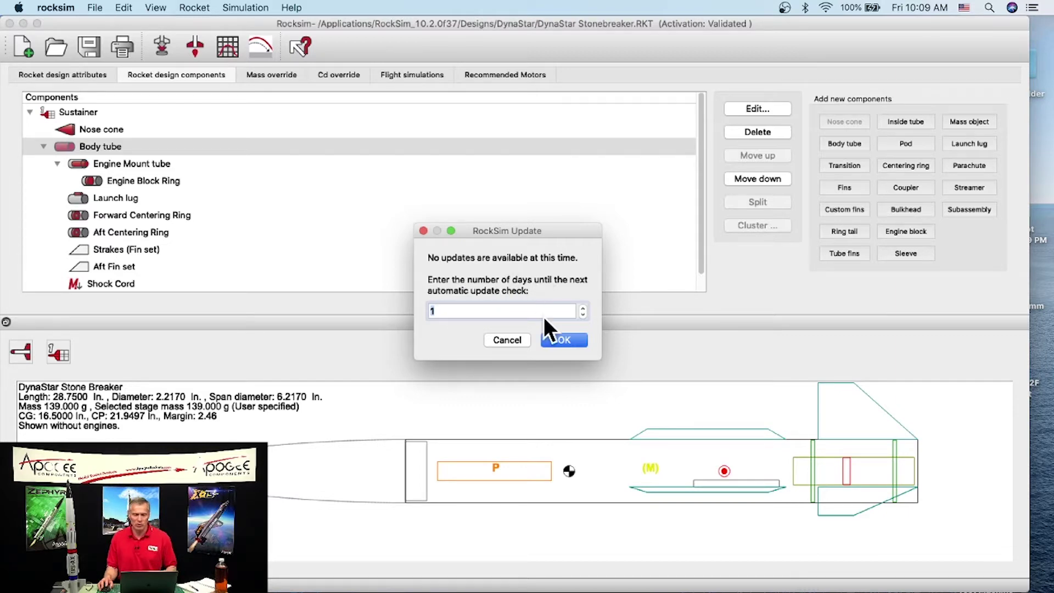
{"action": "left_click", "coordinate": [560, 341]}
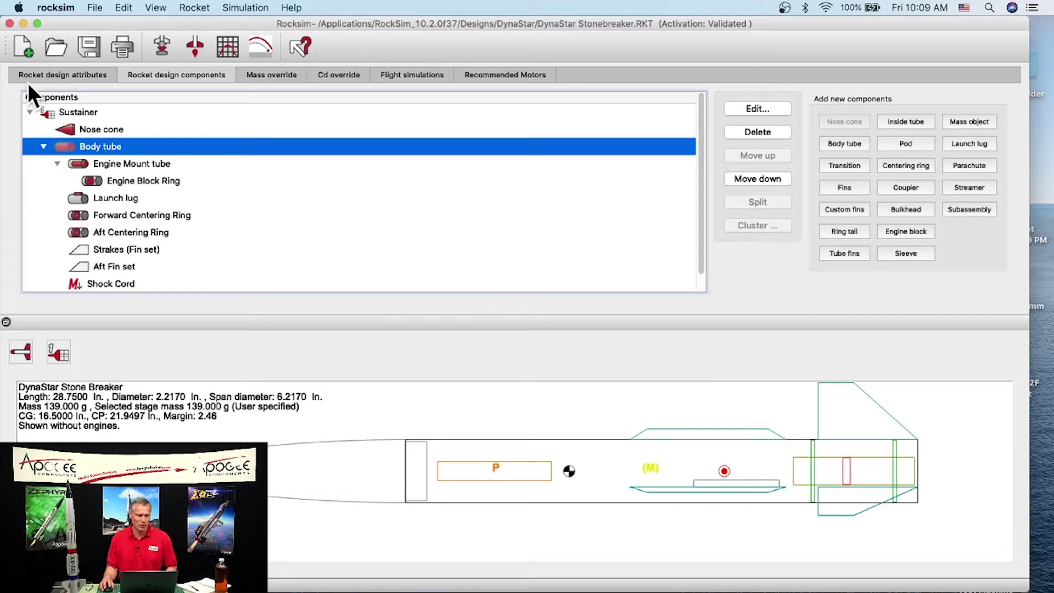
- View RockSim's version and installation information, and close it
{"action": "left_click", "coordinate": [55, 7]}
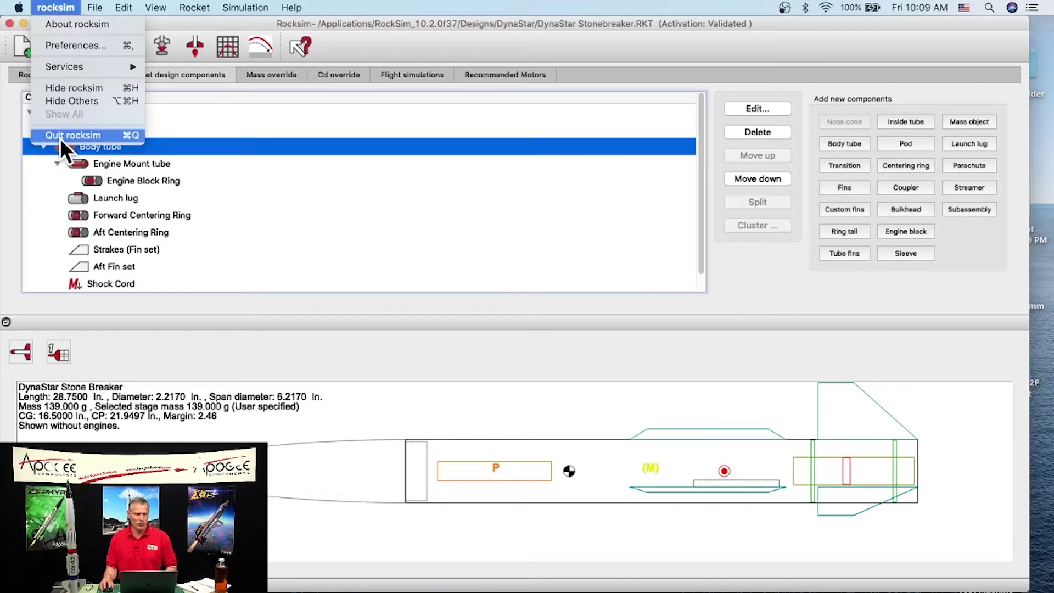
{"action": "left_click", "coordinate": [77, 24]}
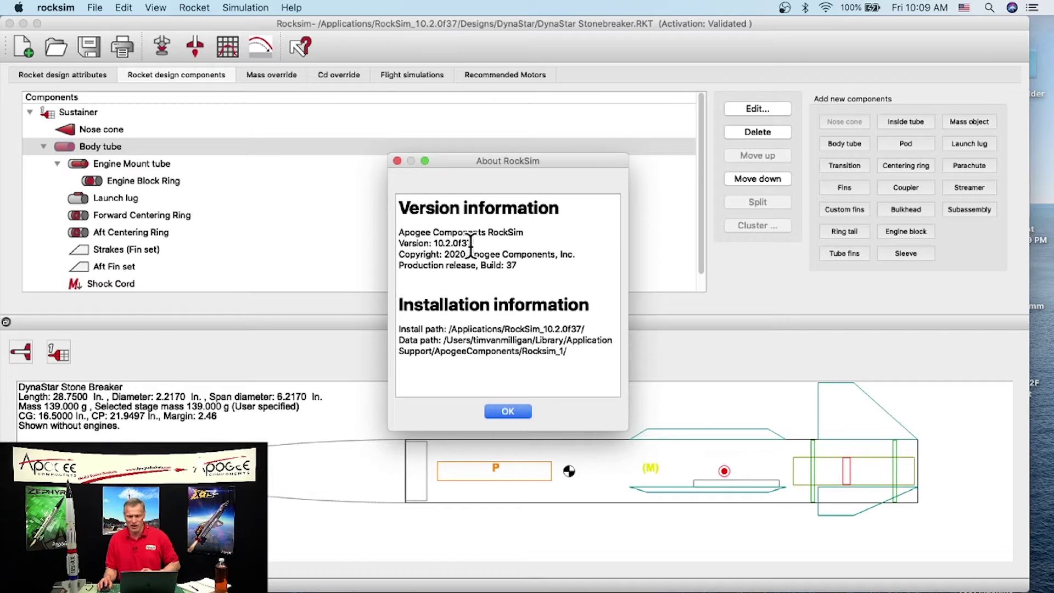
{"action": "left_click", "coordinate": [519, 411]}
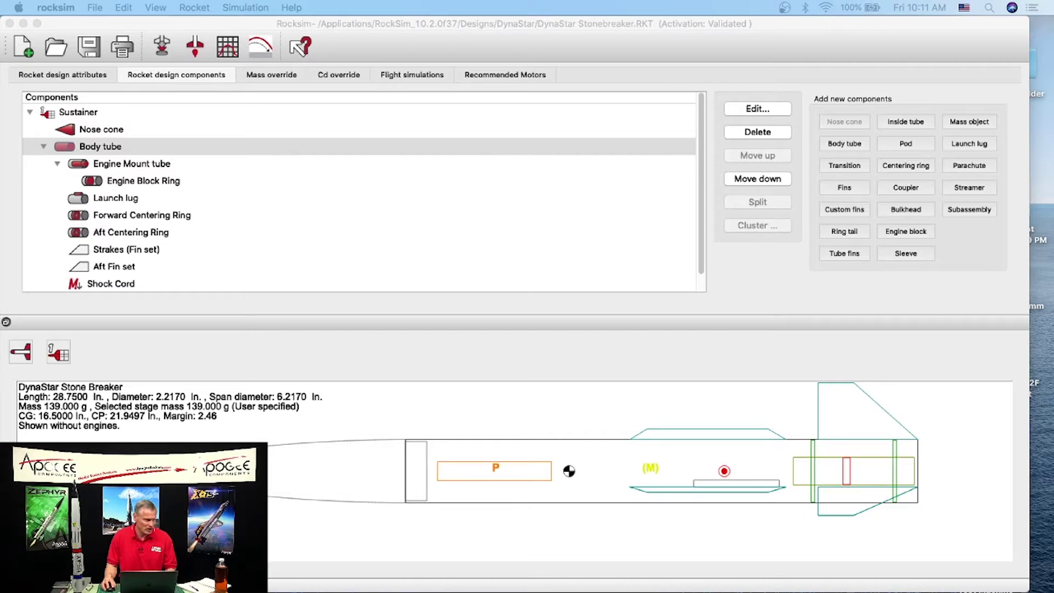
- Return to RockSim and open the simulation properties, enlarging the rocket's rear view and widening the Name column for the engine mount
{"action": "key", "text": "super+Tab"}
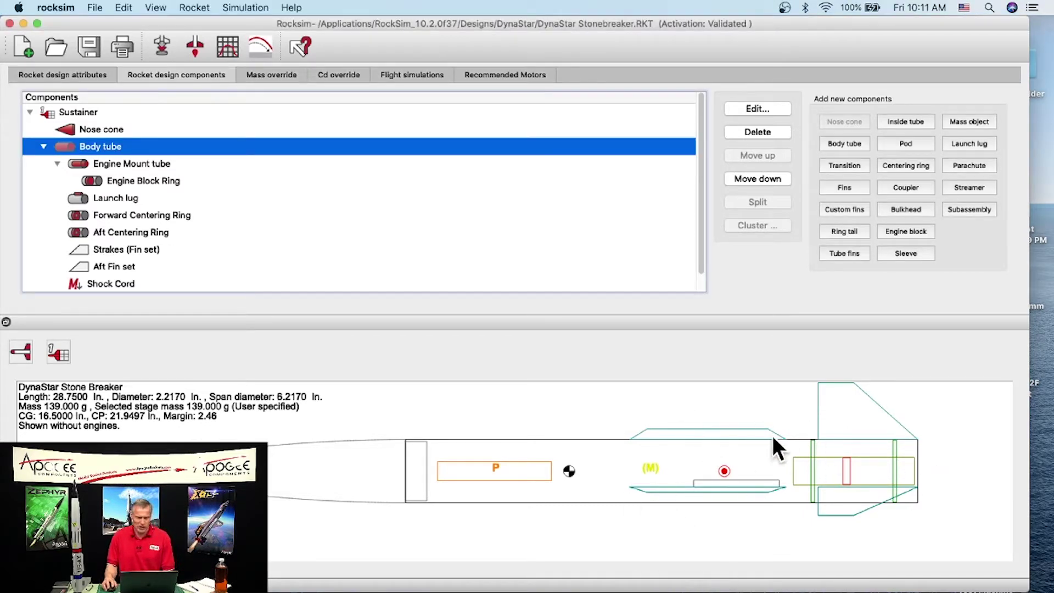
{"action": "left_click", "coordinate": [159, 49]}
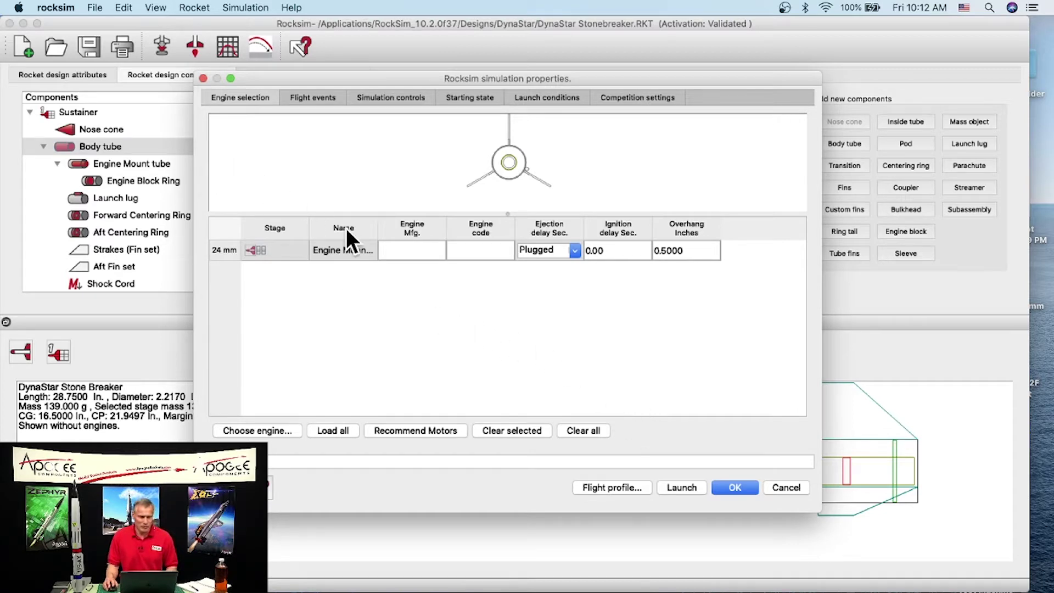
{"action": "left_click_drag", "start_coordinate": [502, 212], "coordinate": [504, 278]}
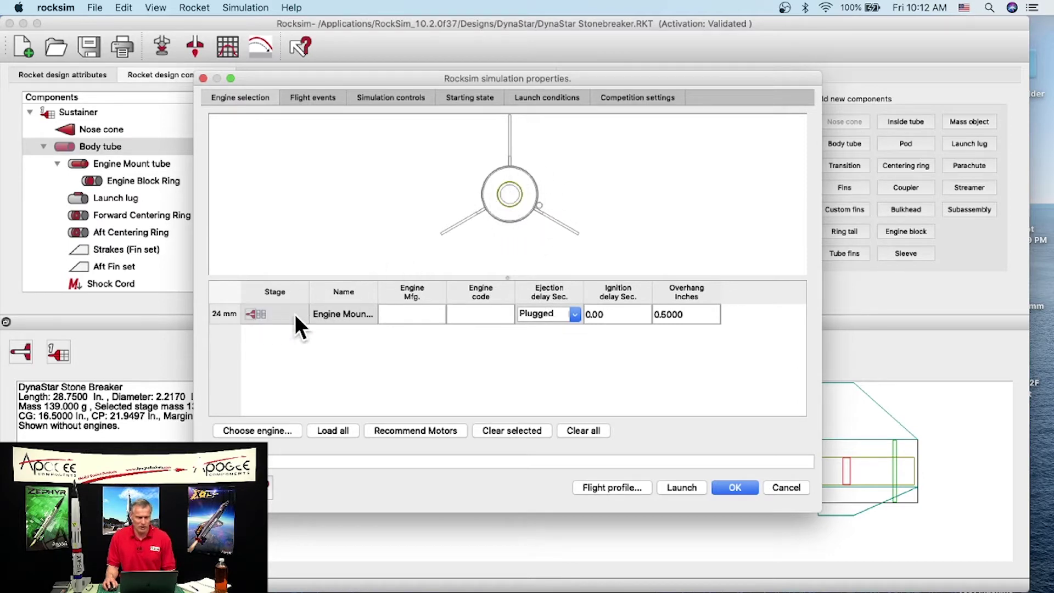
{"action": "left_click", "coordinate": [345, 315]}
{"action": "left_click_drag", "start_coordinate": [377, 290], "coordinate": [427, 291]}
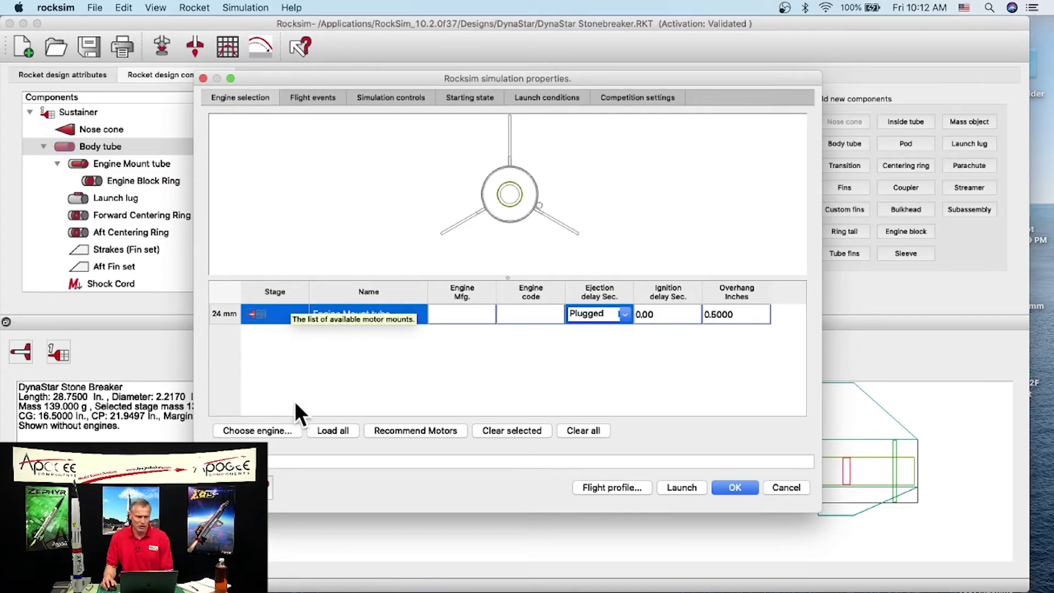
- Browse the engines for the 24 mm engine mount, sort them by ascending engine code, and select the Estes D12
{"action": "left_click", "coordinate": [246, 430]}
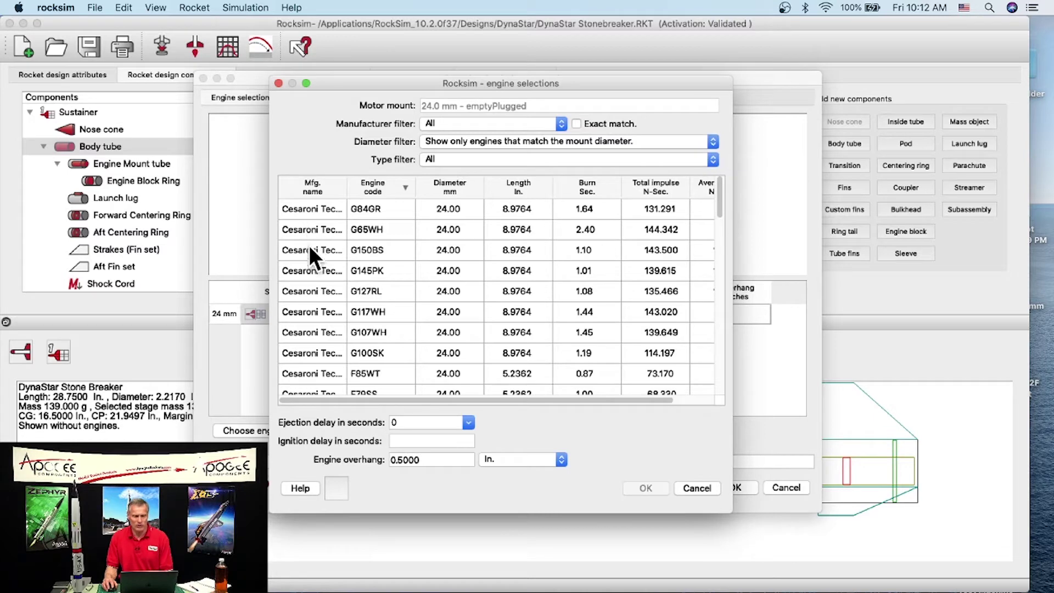
{"action": "scroll", "coordinate": [378, 264], "scroll_direction": "down", "scroll_amount": 10}
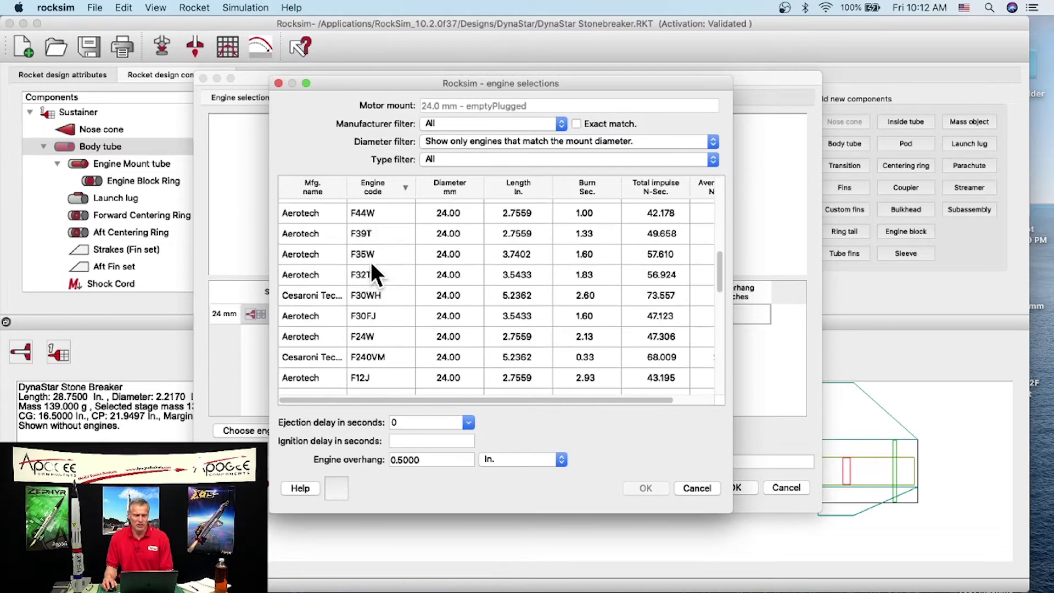
{"action": "scroll", "coordinate": [374, 265], "scroll_direction": "up", "scroll_amount": 10}
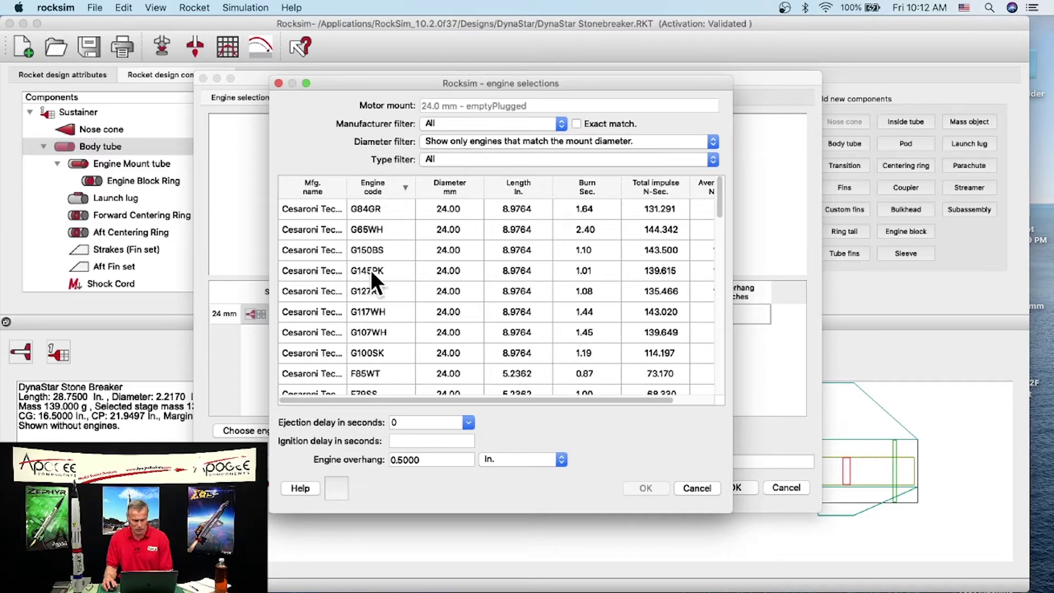
{"action": "left_click", "coordinate": [370, 187]}
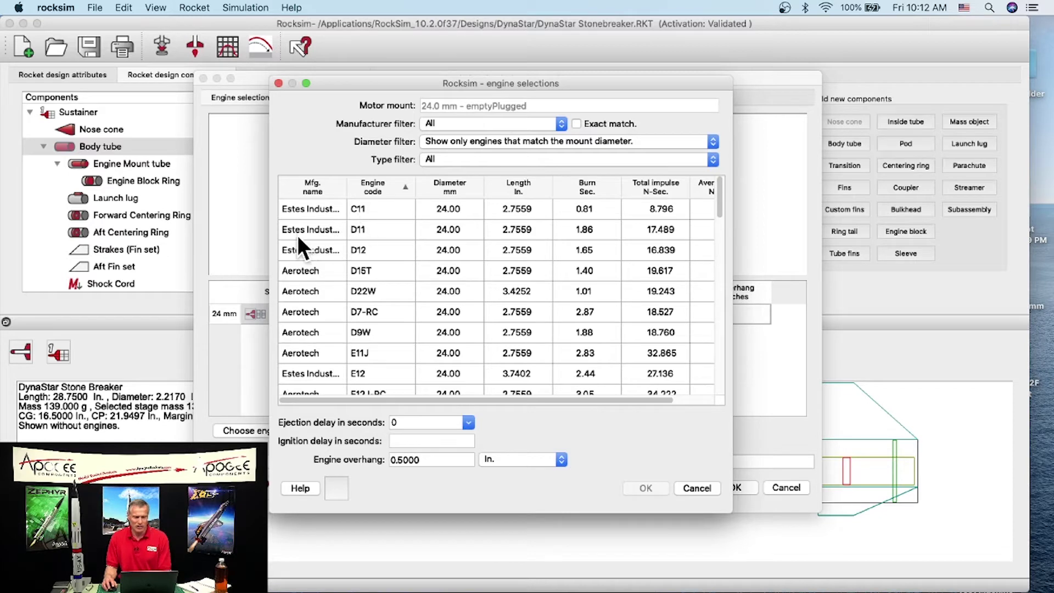
{"action": "left_click", "coordinate": [361, 248]}
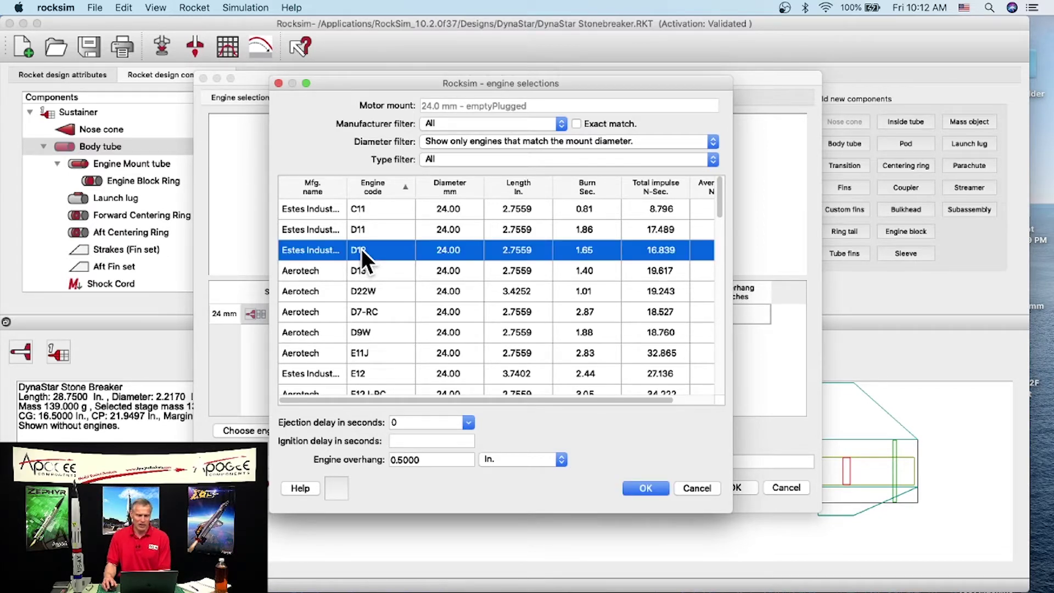
- Load the D12 engine with an ejection delay of 7 seconds and an engine overhang of 1.000 in
{"action": "left_click", "coordinate": [469, 423]}
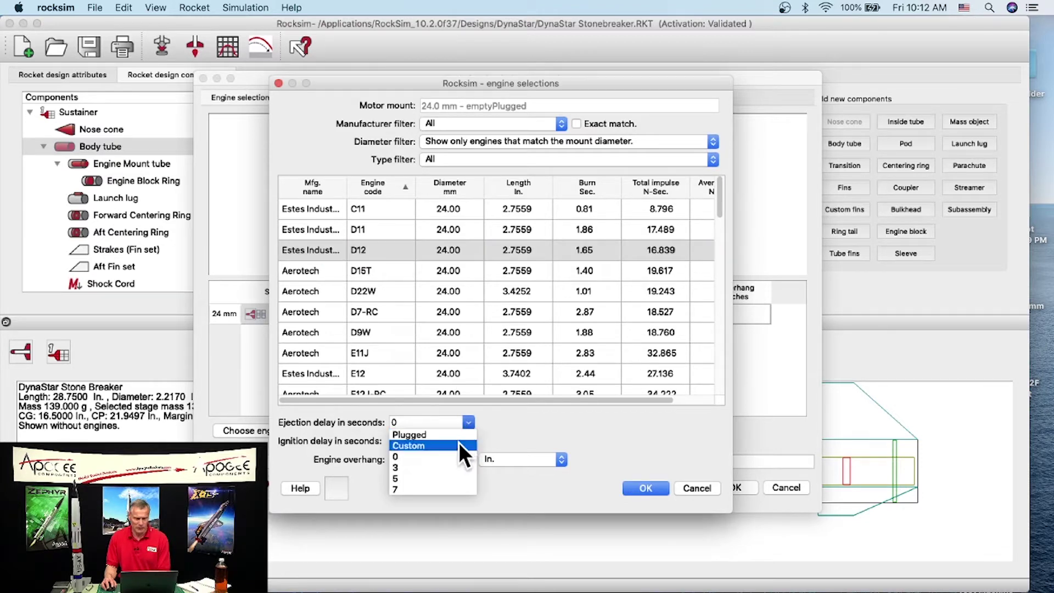
{"action": "left_click", "coordinate": [436, 486]}
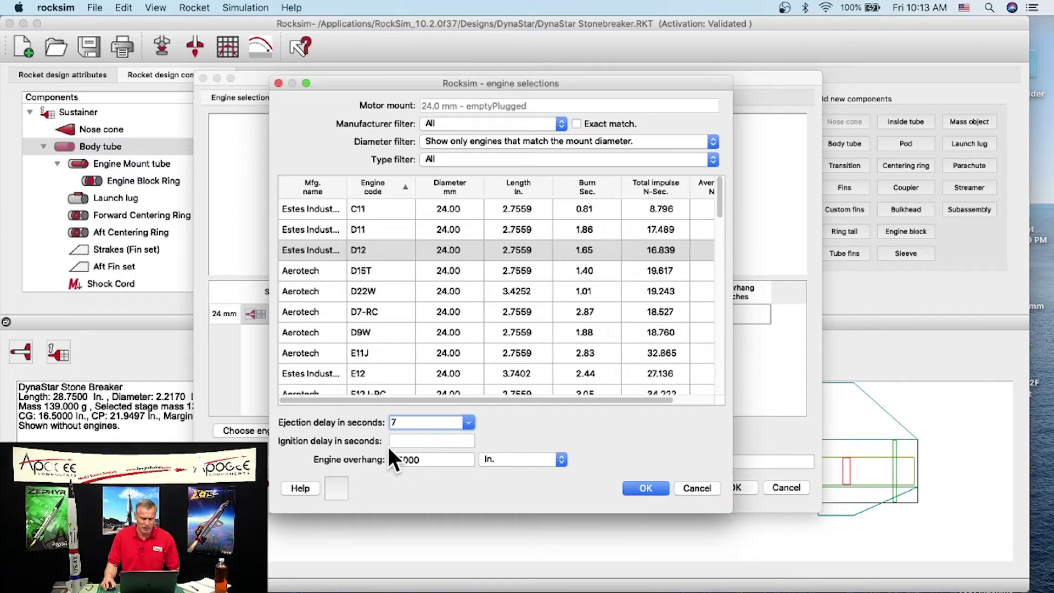
{"action": "left_click", "coordinate": [404, 460]}
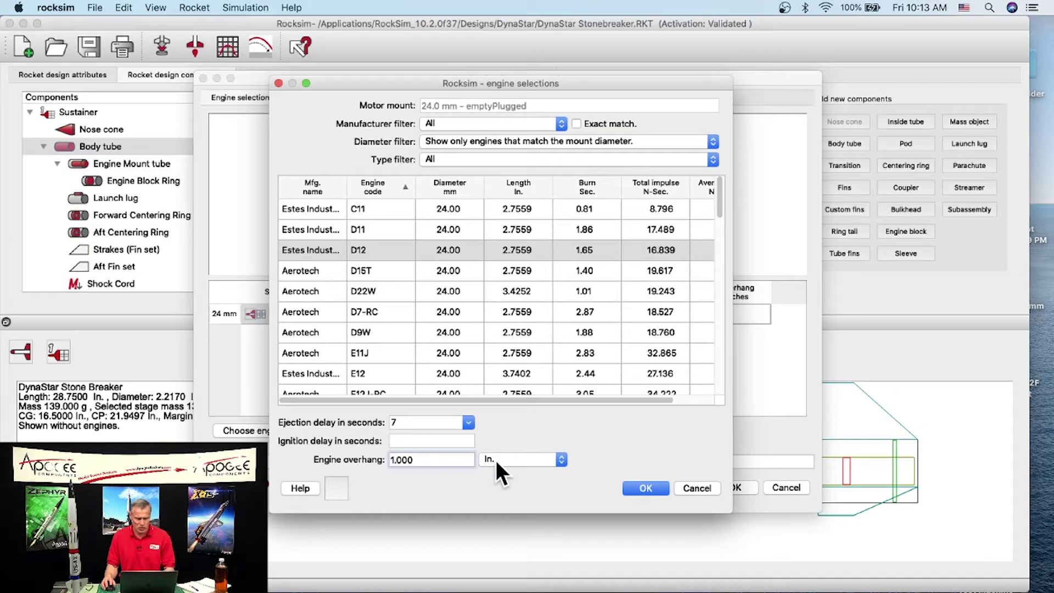
{"action": "key", "text": "Tab"}
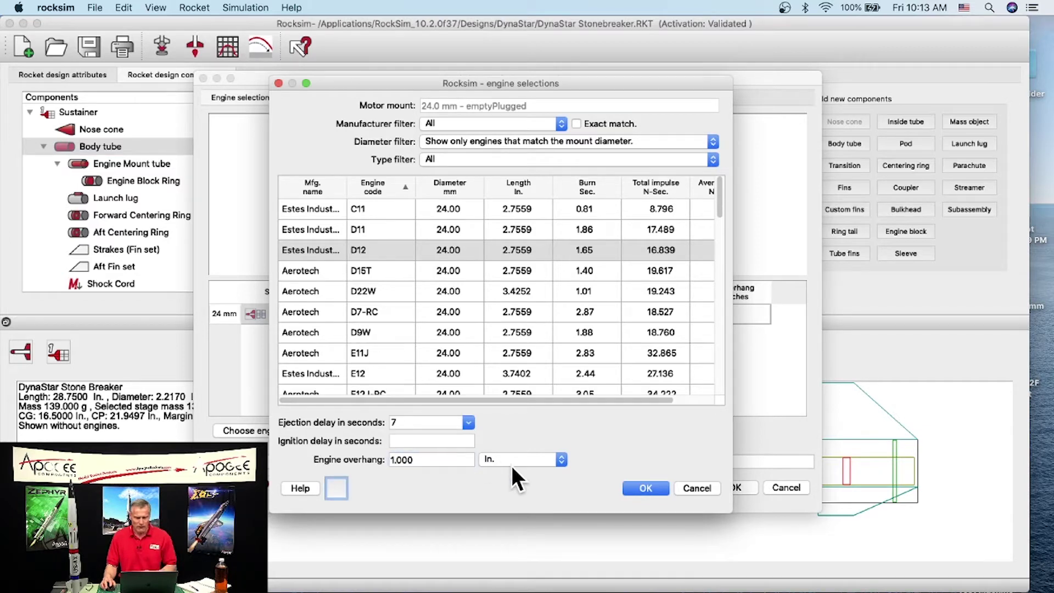
{"action": "left_click", "coordinate": [649, 484]}
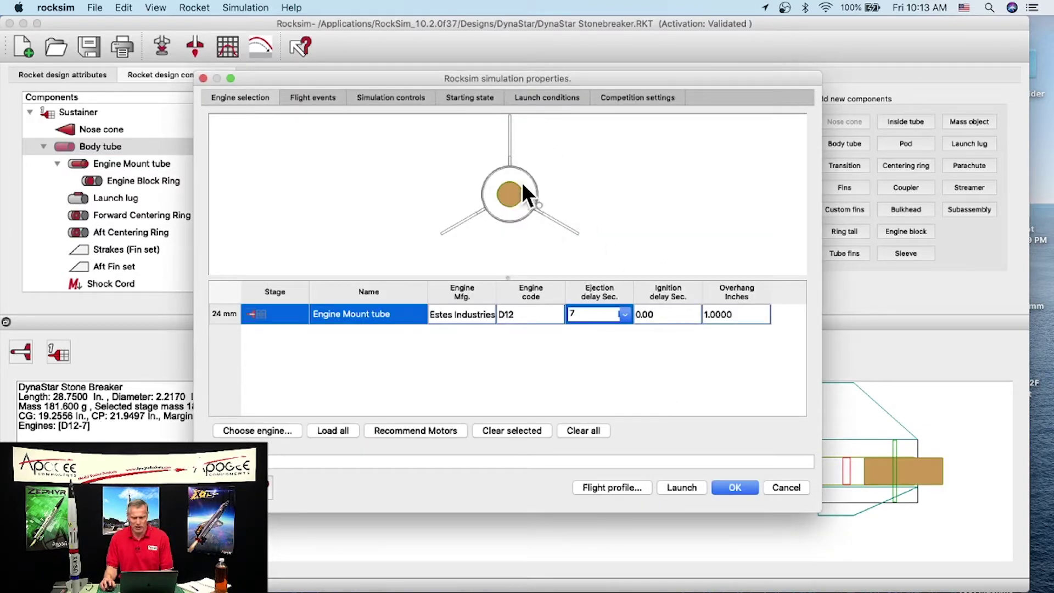
- Move the simulation properties window clear of the rocket's data and review the flight events and simulation controls
{"action": "left_click_drag", "start_coordinate": [723, 76], "coordinate": [556, 76]}
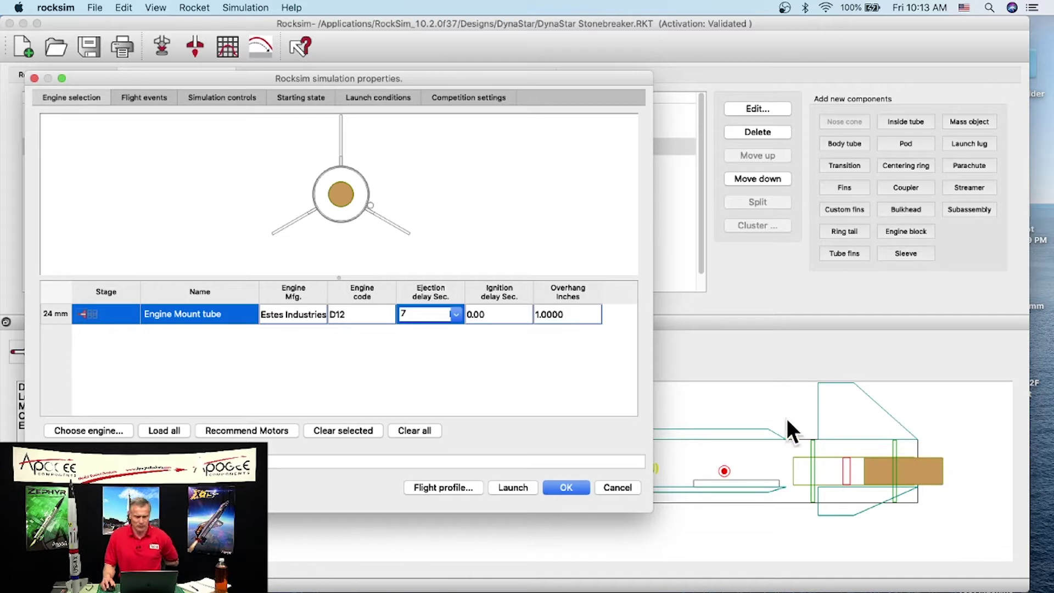
{"action": "left_click_drag", "start_coordinate": [567, 78], "coordinate": [785, 10]}
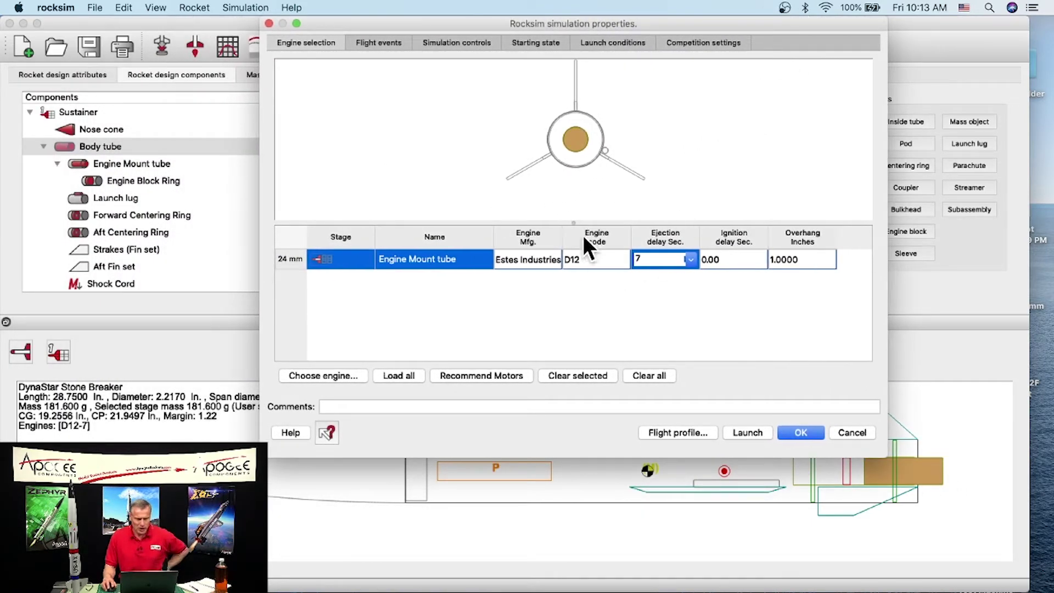
{"action": "left_click", "coordinate": [373, 38]}
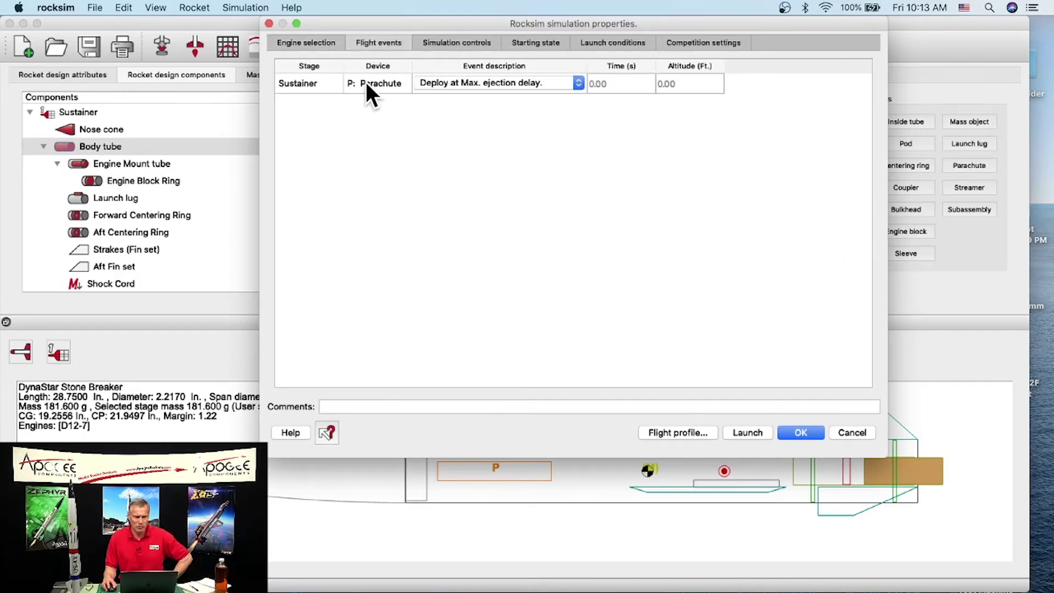
{"action": "left_click", "coordinate": [452, 42]}
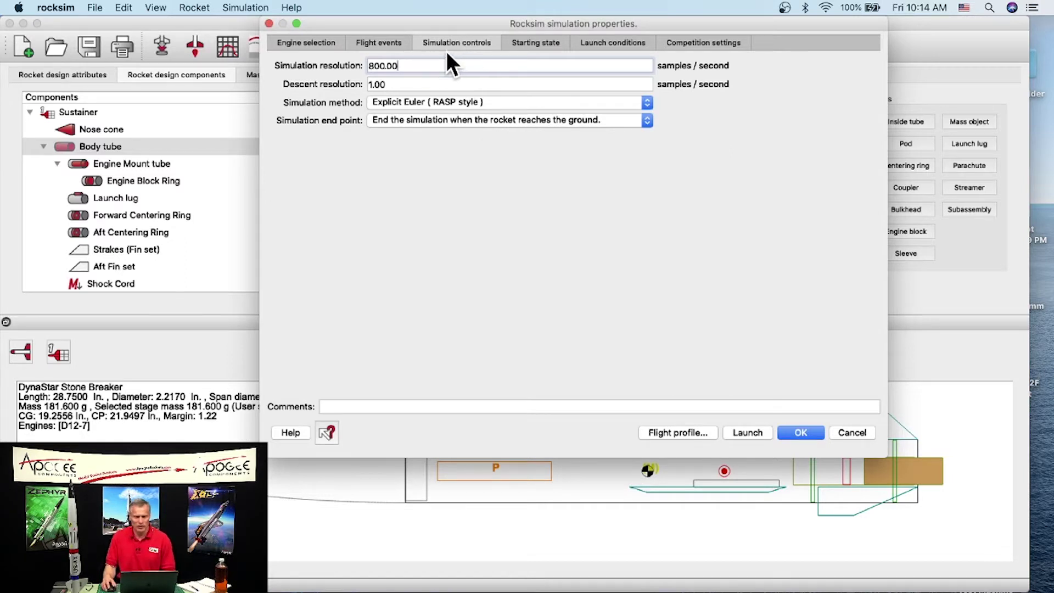
- Set the launch guide length in the starting state settings to 48 inches
{"action": "left_click", "coordinate": [536, 45]}
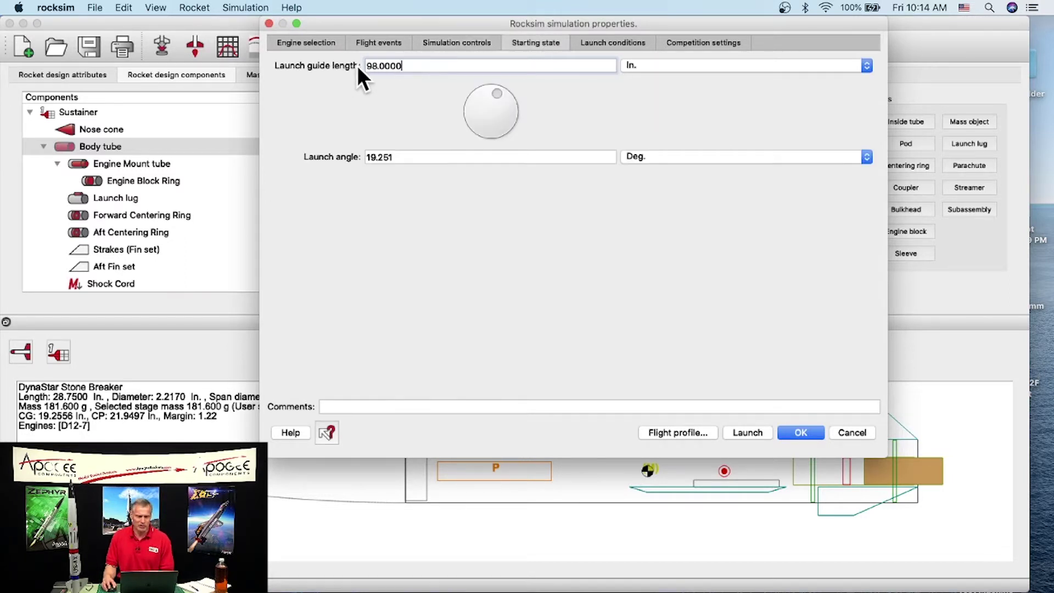
{"action": "left_click_drag", "start_coordinate": [402, 66], "coordinate": [359, 65]}
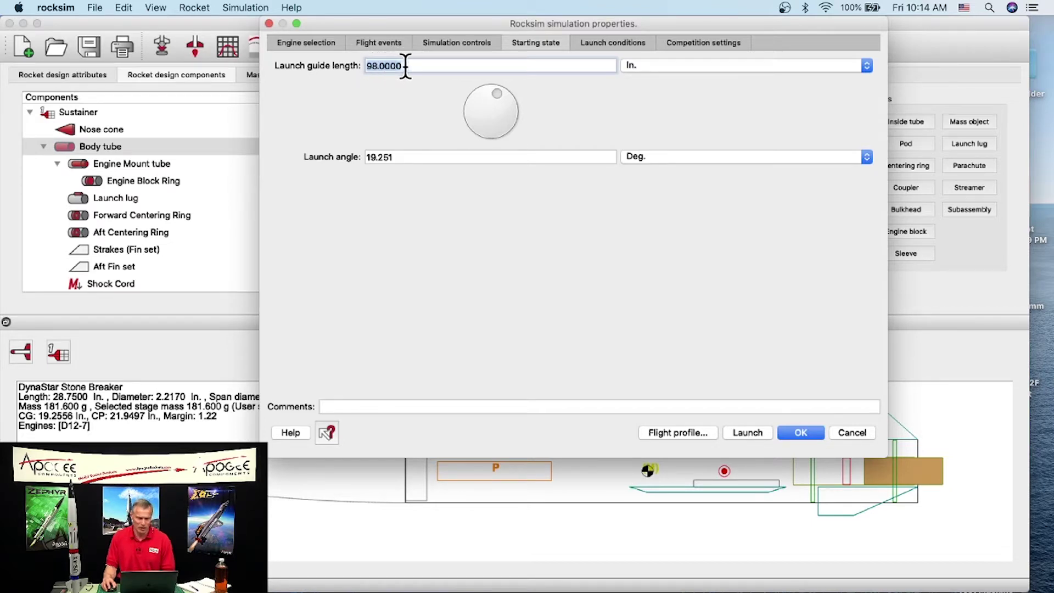
{"action": "type", "text": "36"}
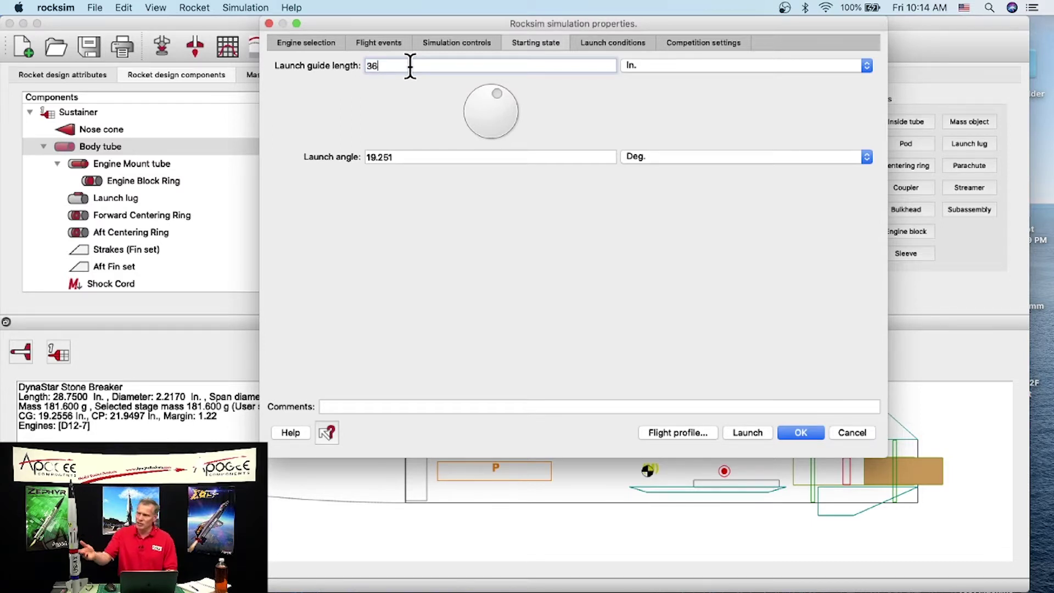
{"action": "key", "text": "BackSpace"}
{"action": "key", "text": "BackSpace"}
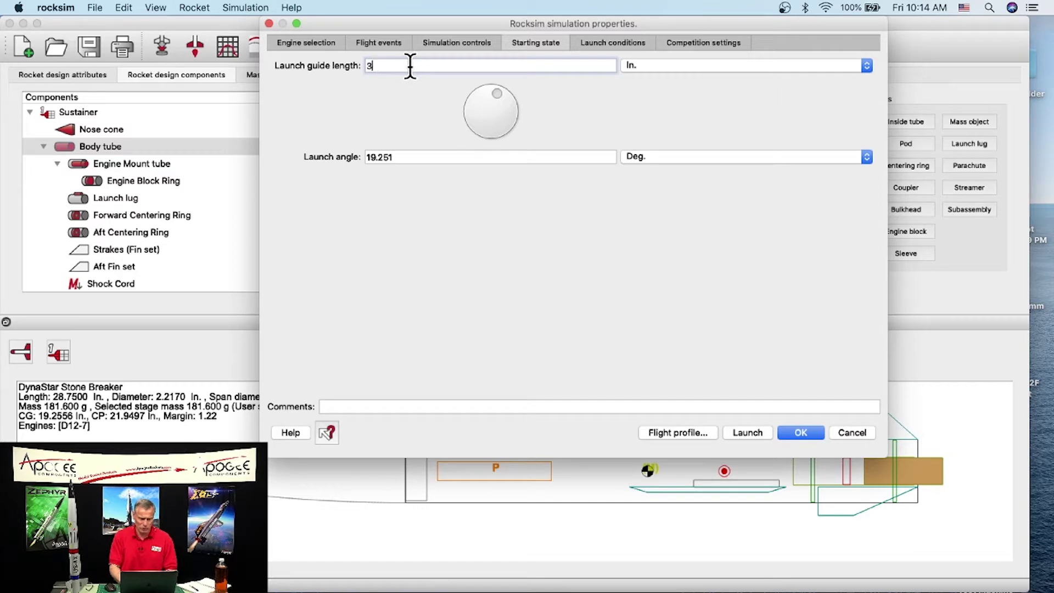
{"action": "type", "text": "48"}
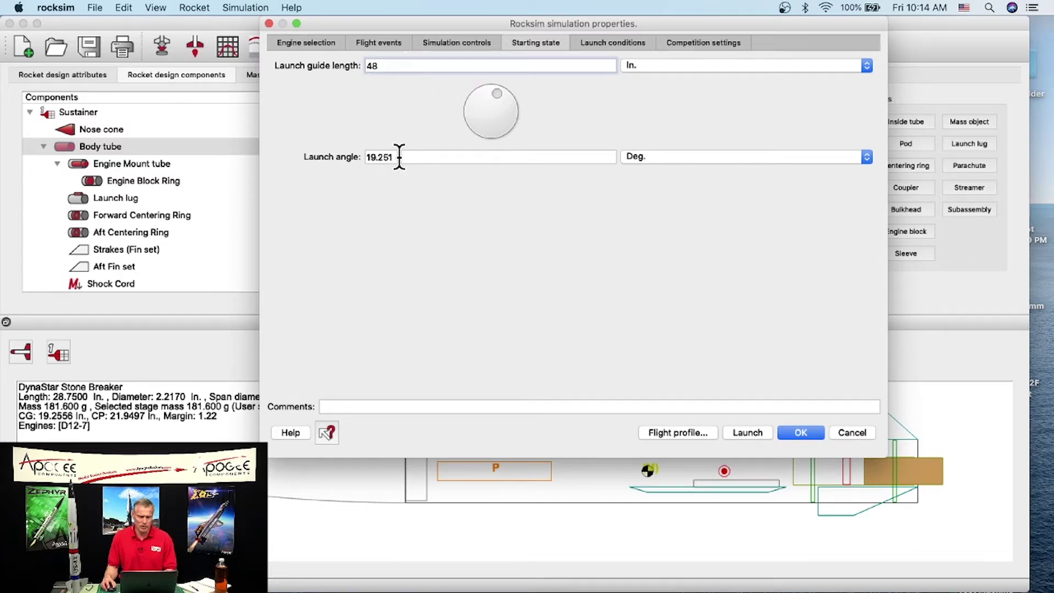
- Try adjusting the launch angle with the dial, then set it to 0 degrees
{"action": "left_click_drag", "start_coordinate": [495, 89], "coordinate": [493, 88]}
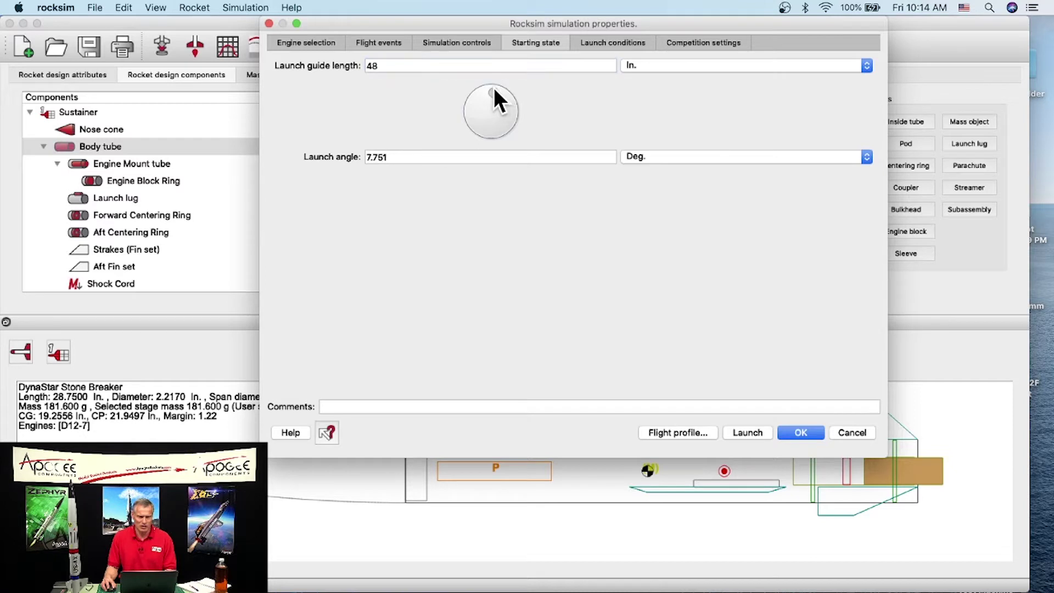
{"action": "left_click_drag", "start_coordinate": [400, 154], "coordinate": [367, 154]}
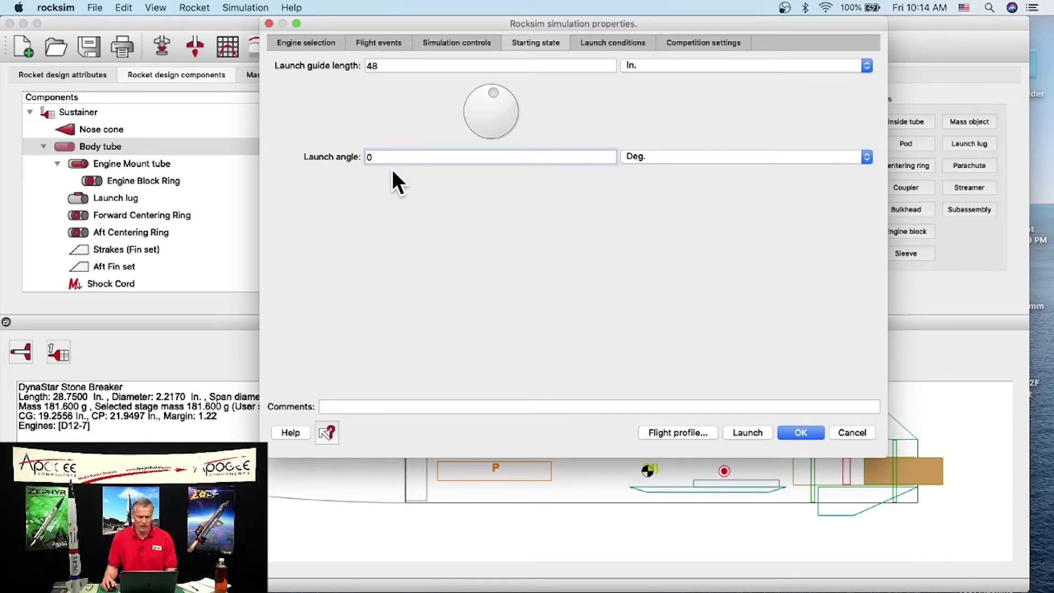
{"action": "key", "text": "Tab"}
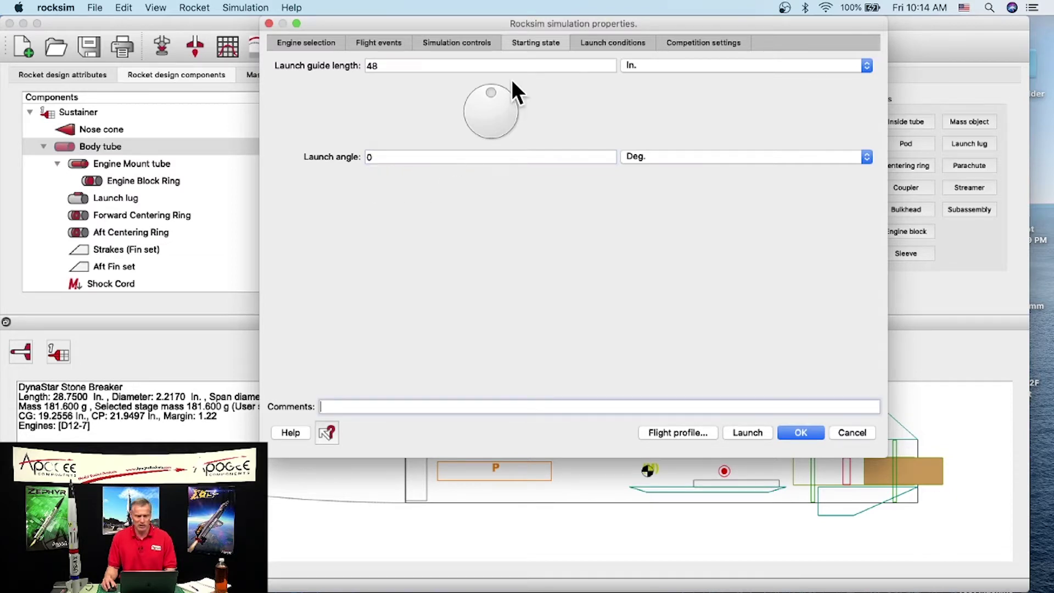
{"action": "mouse_move", "coordinate": [492, 90]}
{"action": "left_mouse_down"}
{"action": "mouse_move", "coordinate": [505, 98]}
{"action": "mouse_move", "coordinate": [477, 83]}
{"action": "mouse_move", "coordinate": [502, 93]}
{"action": "left_mouse_up"}
{"action": "double_click", "coordinate": [388, 157]}
{"action": "type", "text": "0"}
{"action": "key", "text": "Tab"}
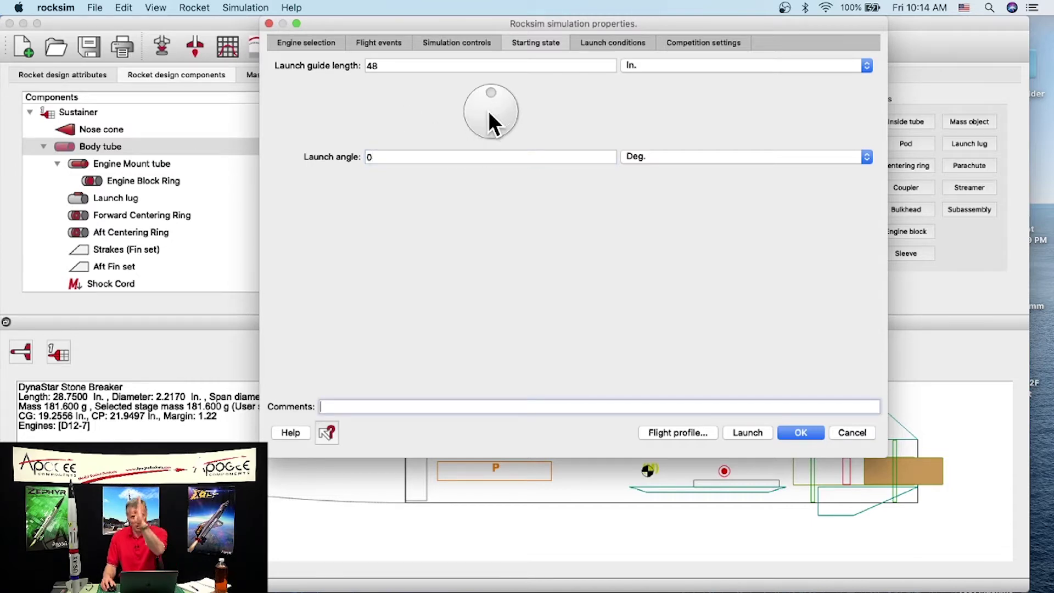
- Set the launch site altitude in the launch conditions to 700 ft
{"action": "left_click", "coordinate": [590, 44]}
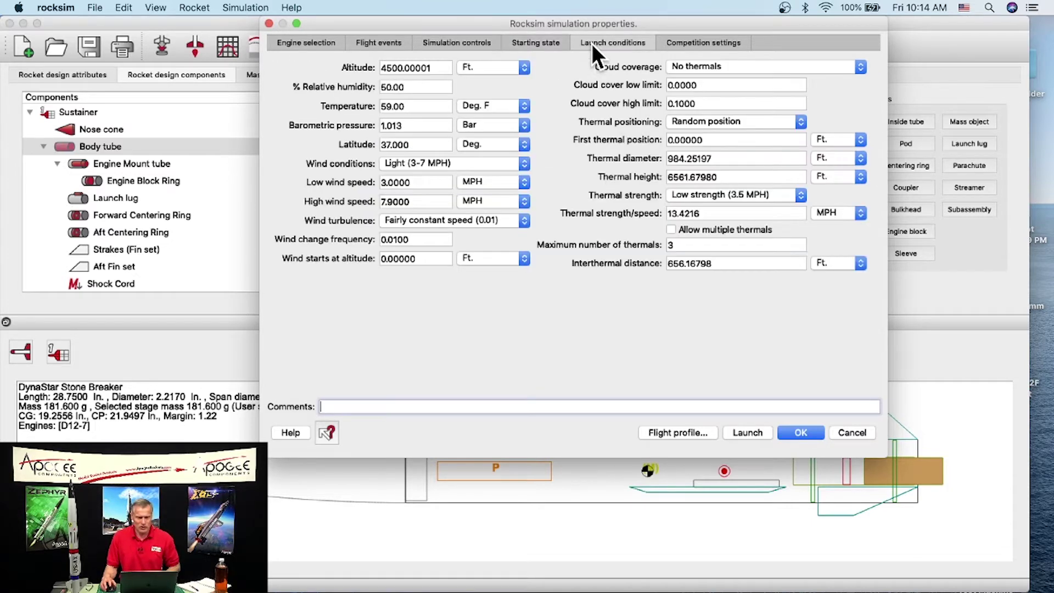
{"action": "double_click", "coordinate": [436, 66]}
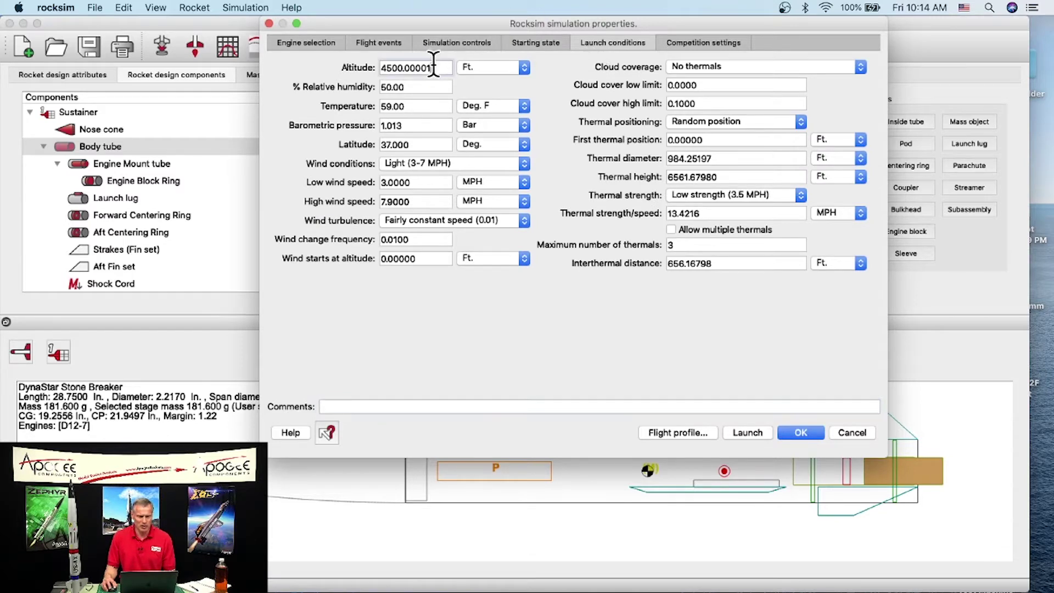
{"action": "key", "text": "BackSpace"}
{"action": "type", "text": "700"}
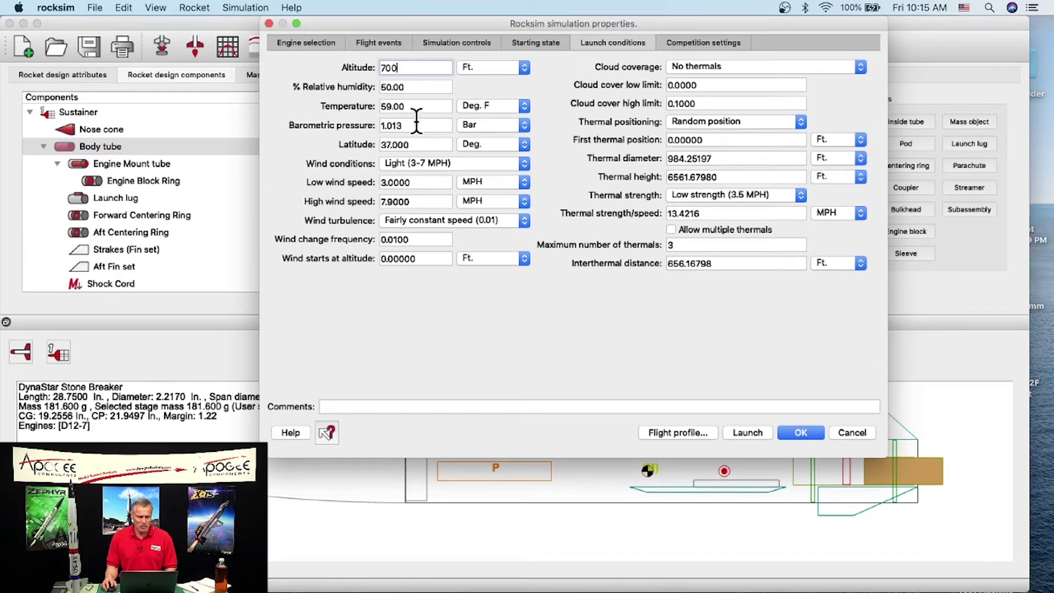
{"action": "left_click", "coordinate": [436, 162]}
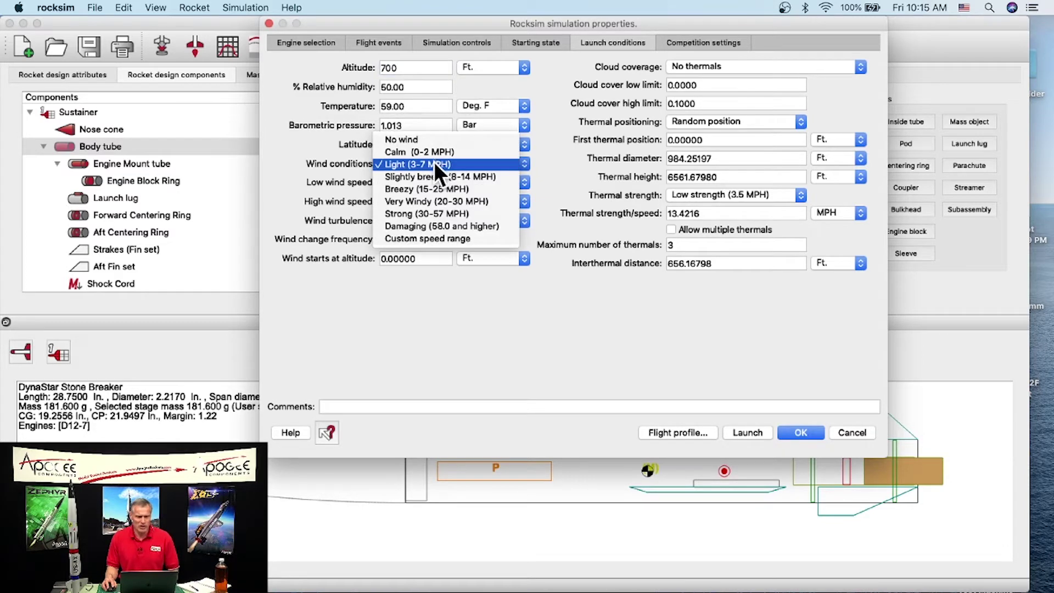
{"action": "left_click", "coordinate": [423, 238]}
{"action": "left_click", "coordinate": [404, 183]}
{"action": "double_click", "coordinate": [405, 182]}
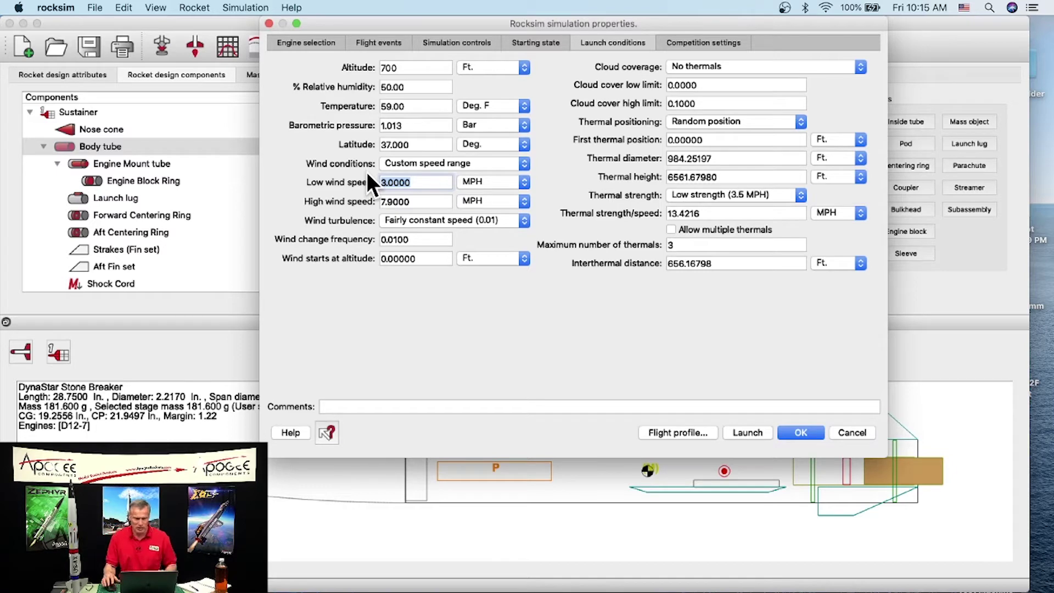
{"action": "left_click", "coordinate": [386, 162]}
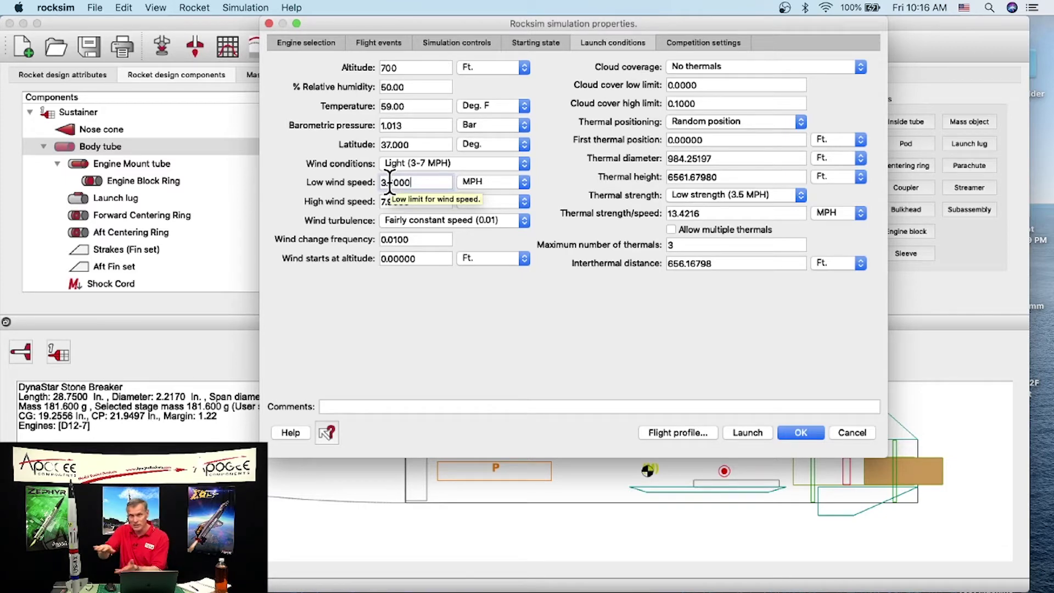
- Set the wind conditions to a custom speed range with low and high wind speeds of 8 MPH
{"action": "left_click", "coordinate": [428, 160]}
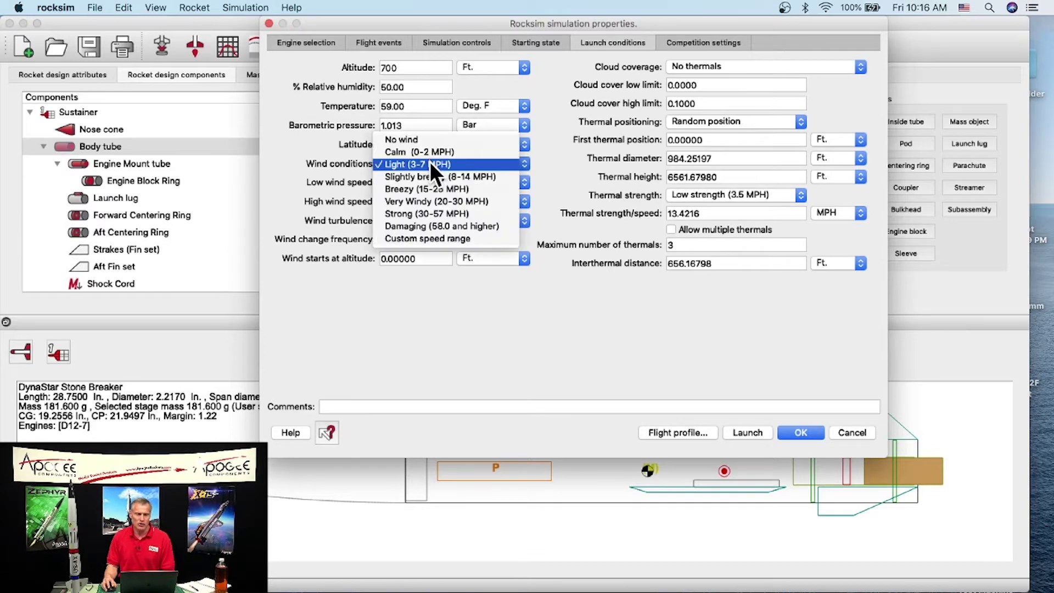
{"action": "left_click", "coordinate": [443, 238]}
{"action": "left_click_drag", "start_coordinate": [423, 182], "coordinate": [355, 176]}
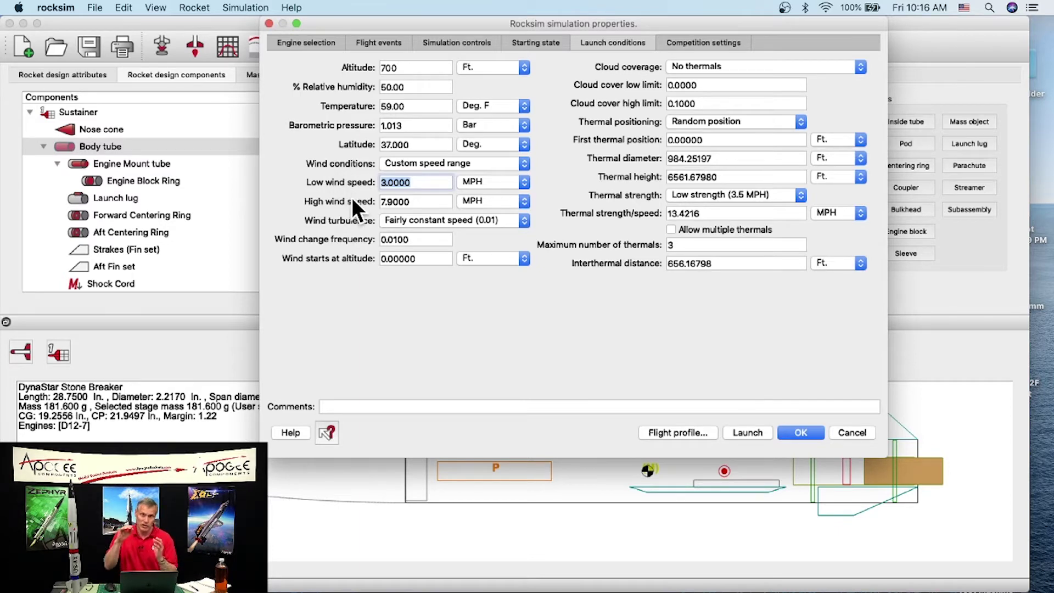
{"action": "type", "text": "8"}
{"action": "key", "text": "Tab"}
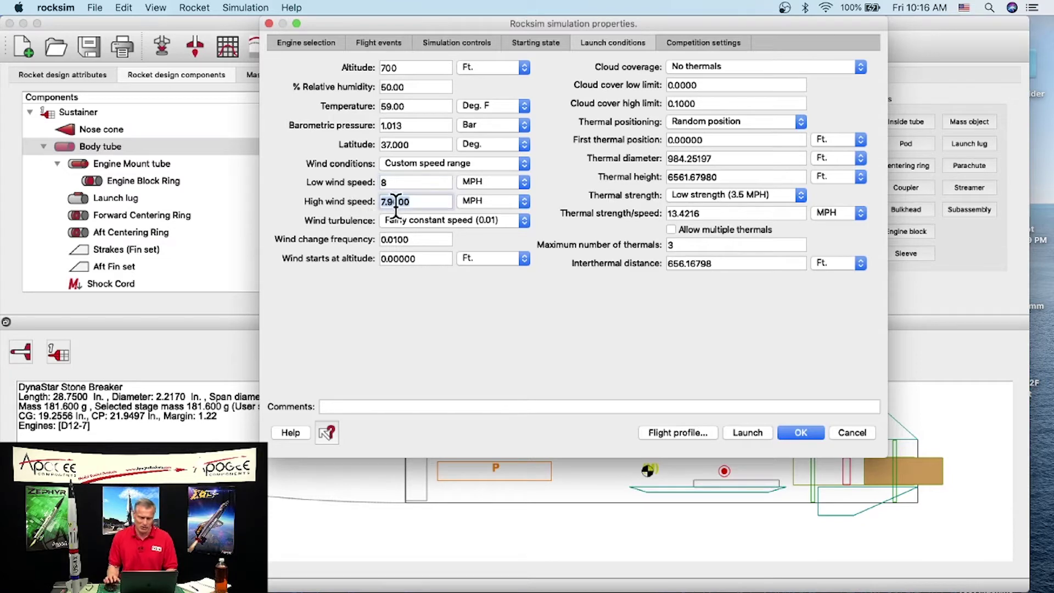
{"action": "key", "text": "BackSpace"}
{"action": "type", "text": "8"}
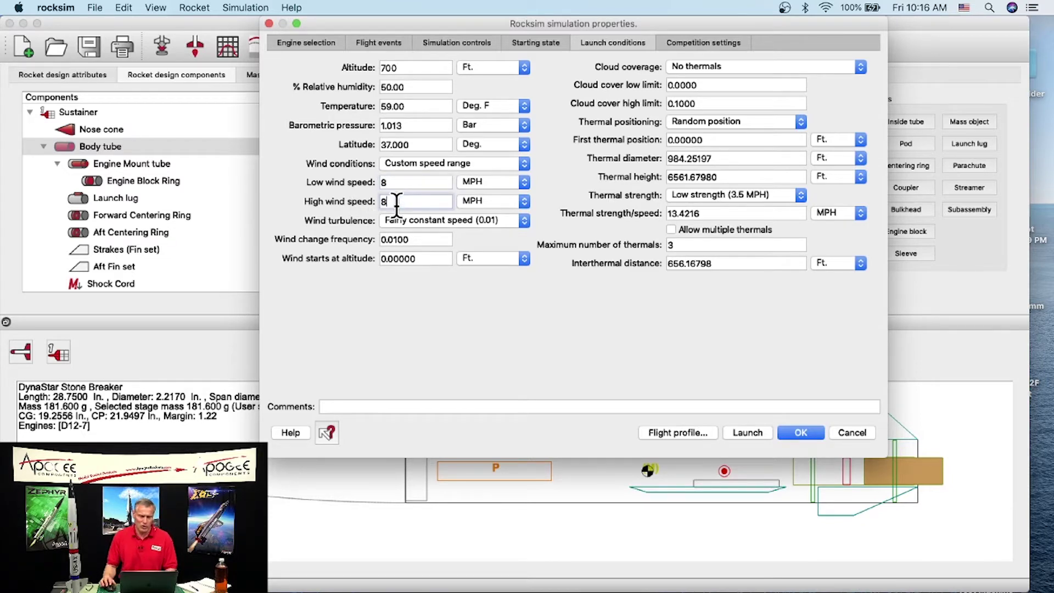
{"action": "key", "text": "Tab"}
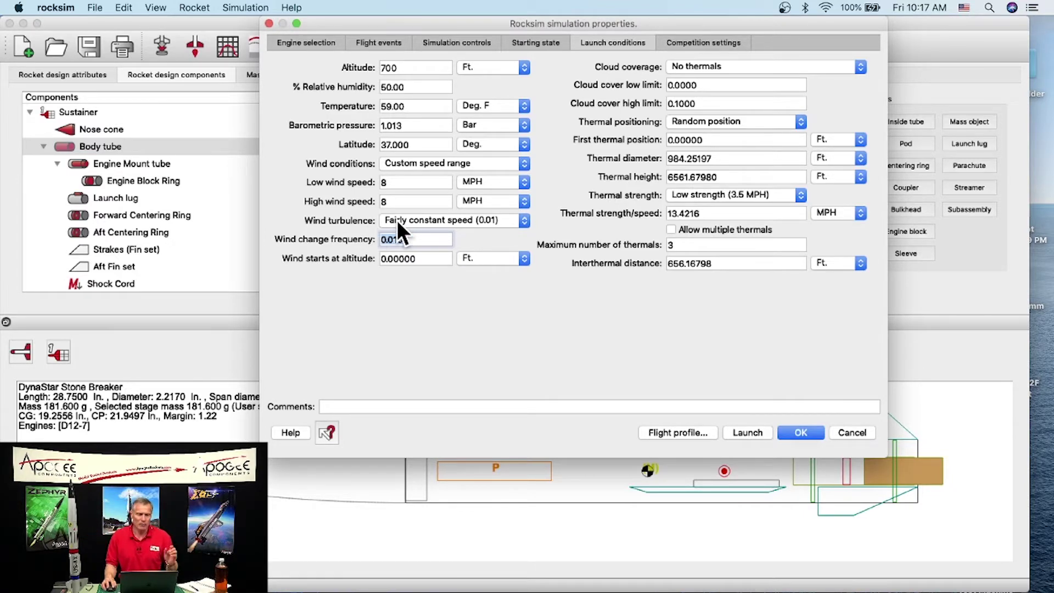
- Set the wind turbulence to Constant speed
{"action": "left_click", "coordinate": [397, 220]}
{"action": "left_click", "coordinate": [403, 219]}
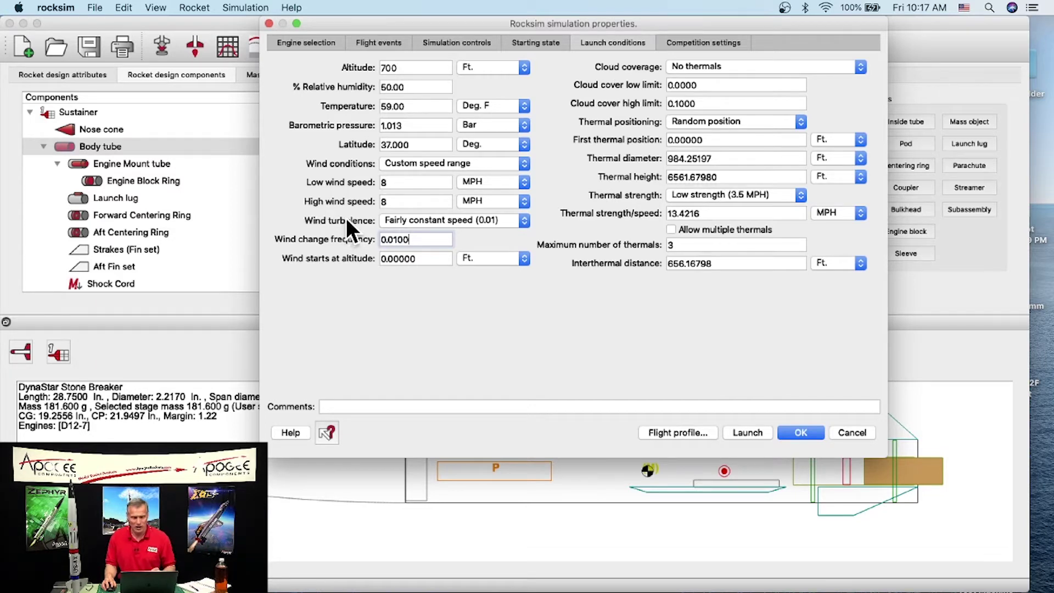
{"action": "left_click", "coordinate": [406, 219]}
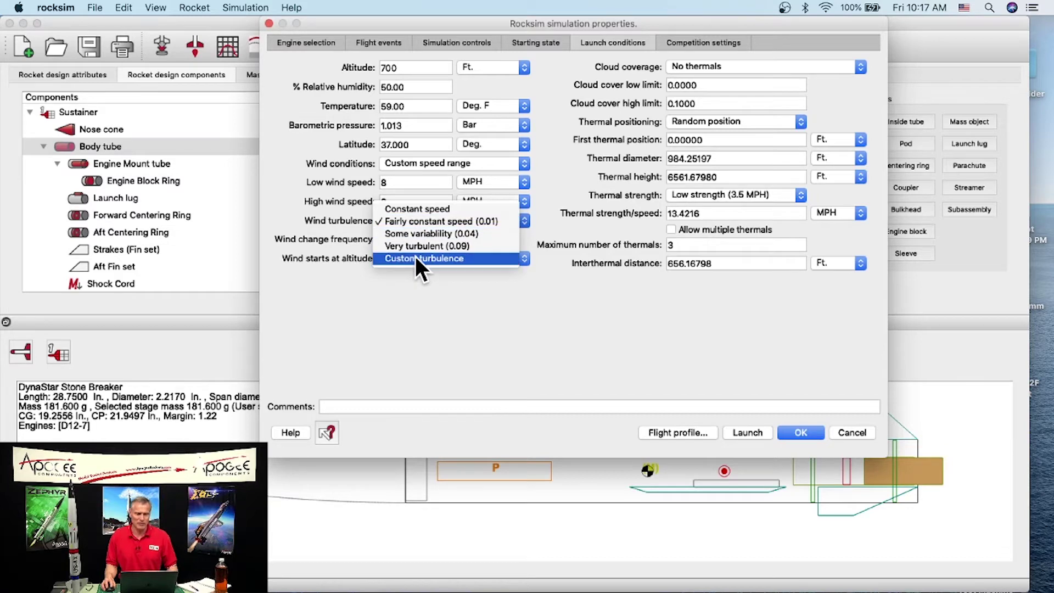
{"action": "left_click", "coordinate": [420, 210]}
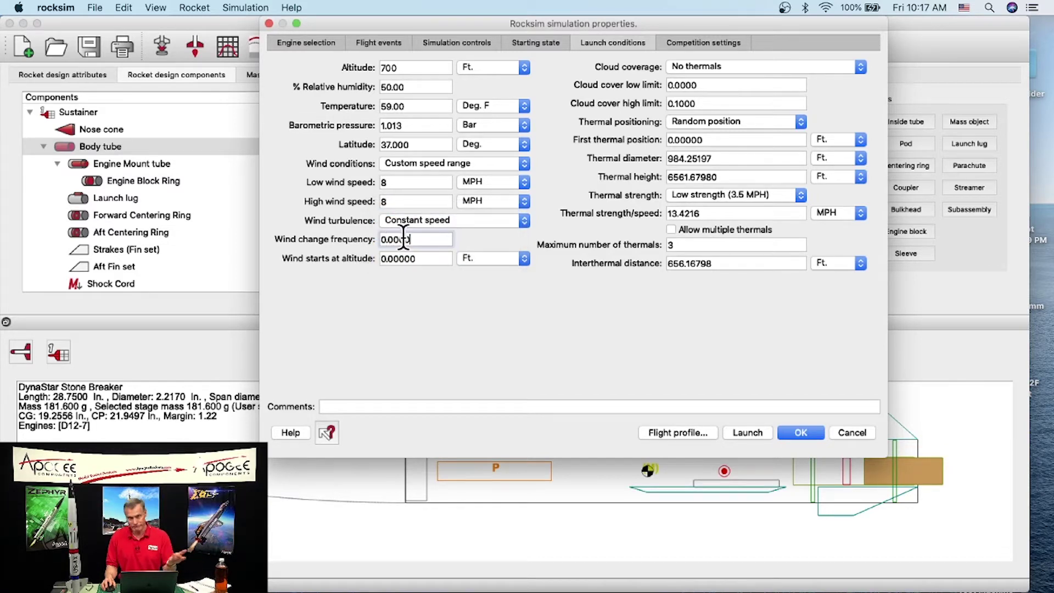
{"action": "left_click", "coordinate": [424, 240]}
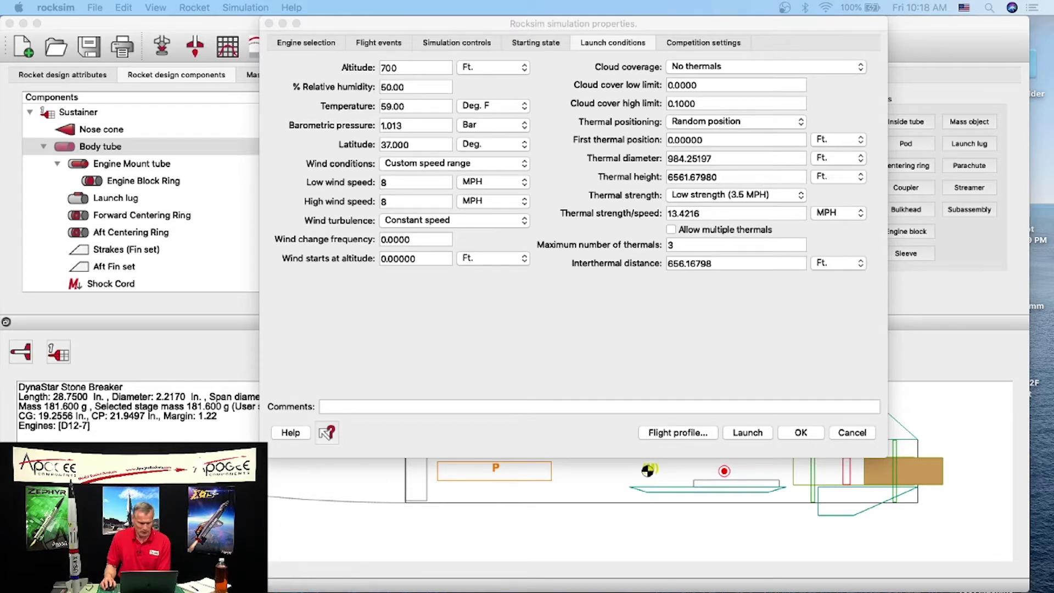
- Switch to Safari and open the RockSim Version History page on the Apogee Components site
{"action": "key", "text": "super+Tab"}
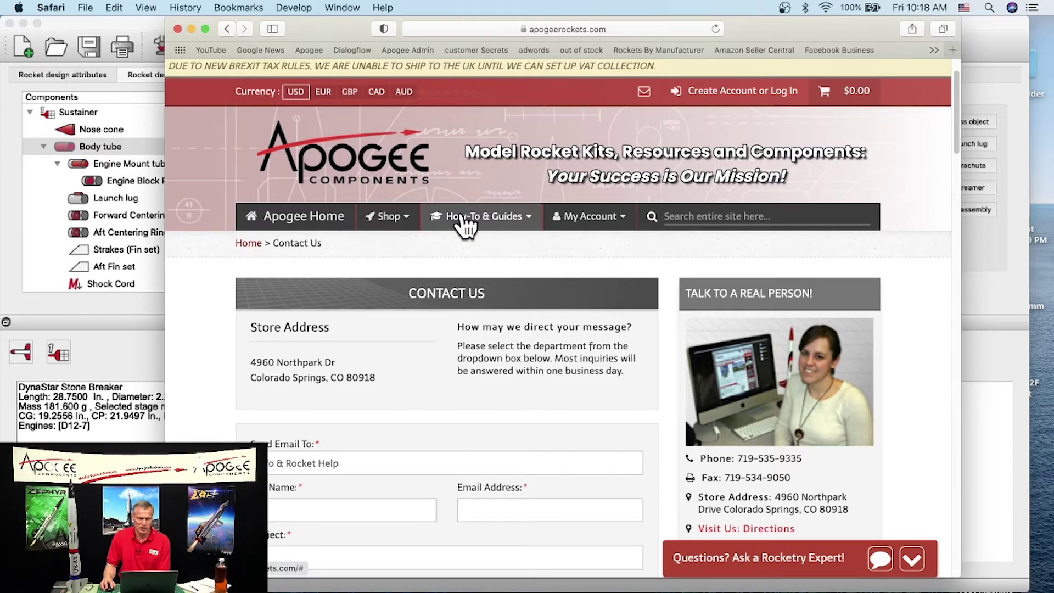
{"action": "mouse_move", "coordinate": [464, 217]}
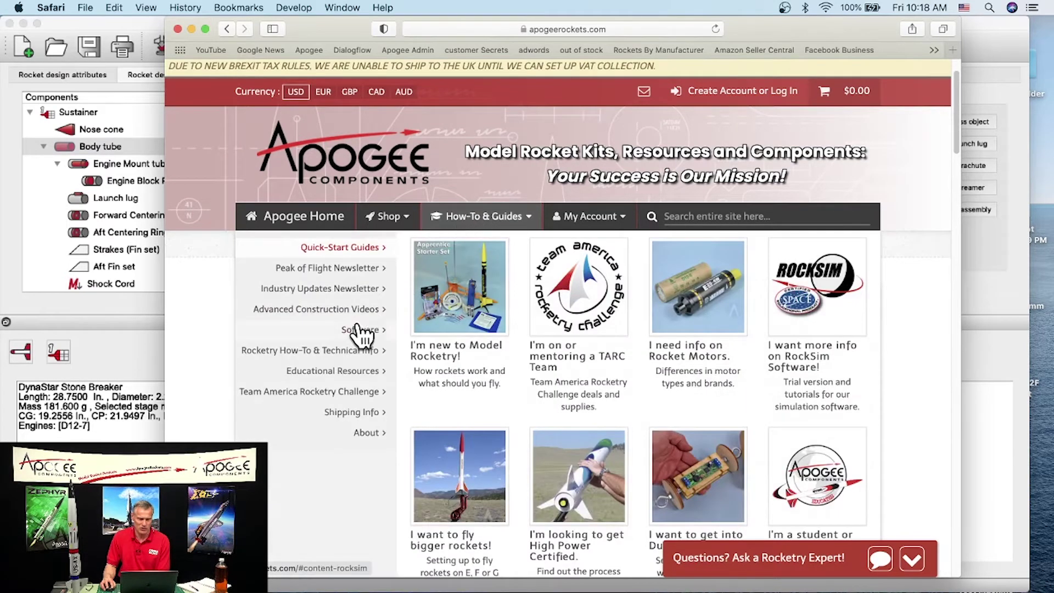
{"action": "mouse_move", "coordinate": [359, 326]}
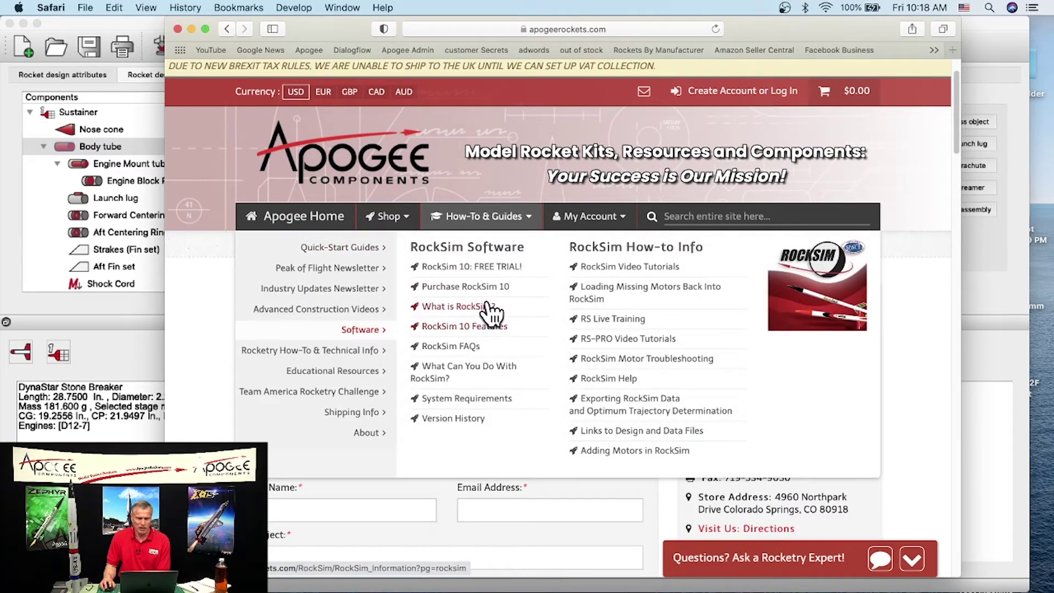
{"action": "left_click", "coordinate": [435, 419]}
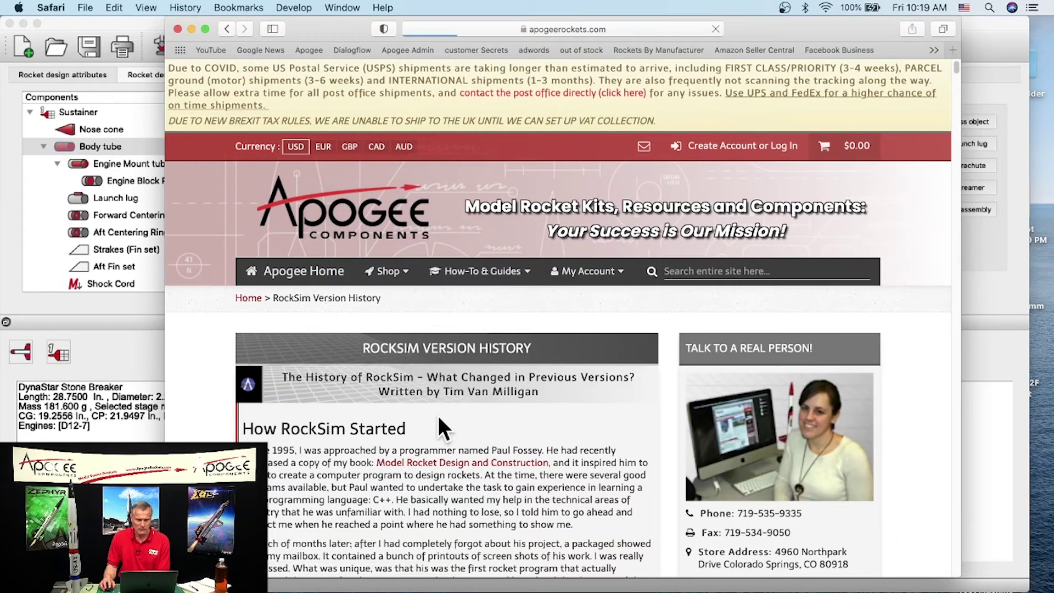
- Find the changes for RockSim version 10.2.0f37 and review its new features and bug fixes
{"action": "scroll", "coordinate": [504, 357], "scroll_direction": "down", "scroll_amount": 5}
{"action": "scroll", "coordinate": [501, 345], "scroll_direction": "down", "scroll_amount": 2}
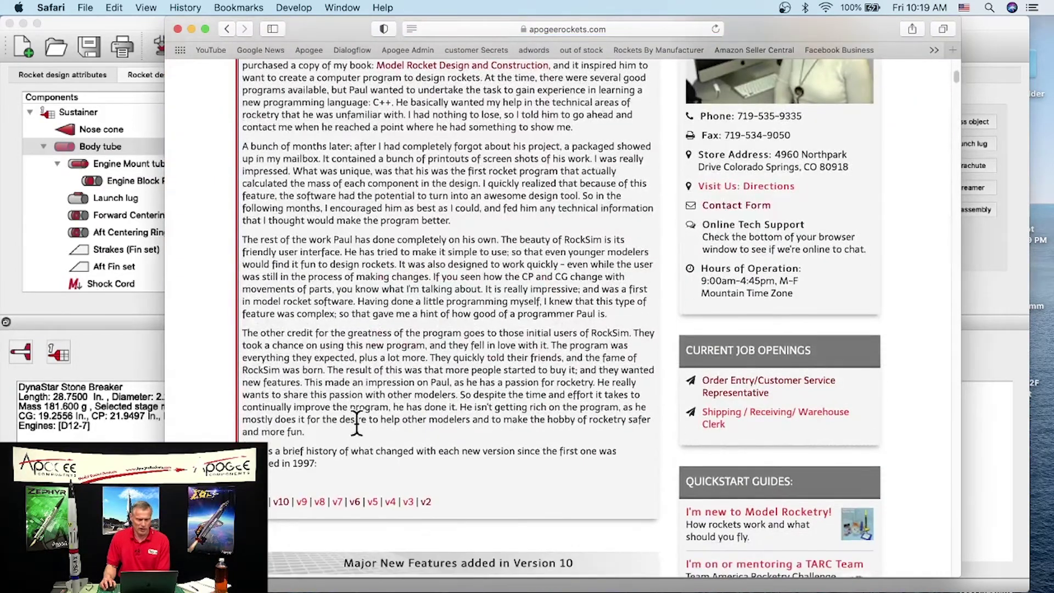
{"action": "left_click", "coordinate": [268, 510]}
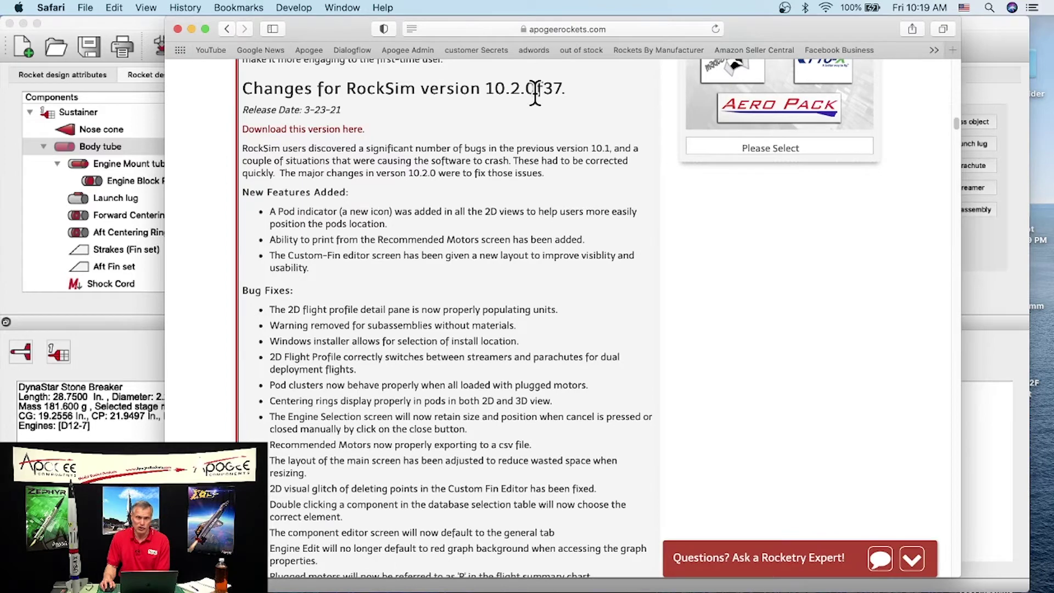
{"action": "scroll", "coordinate": [513, 197], "scroll_direction": "down", "scroll_amount": 1}
{"action": "scroll", "coordinate": [512, 192], "scroll_direction": "down", "scroll_amount": 3}
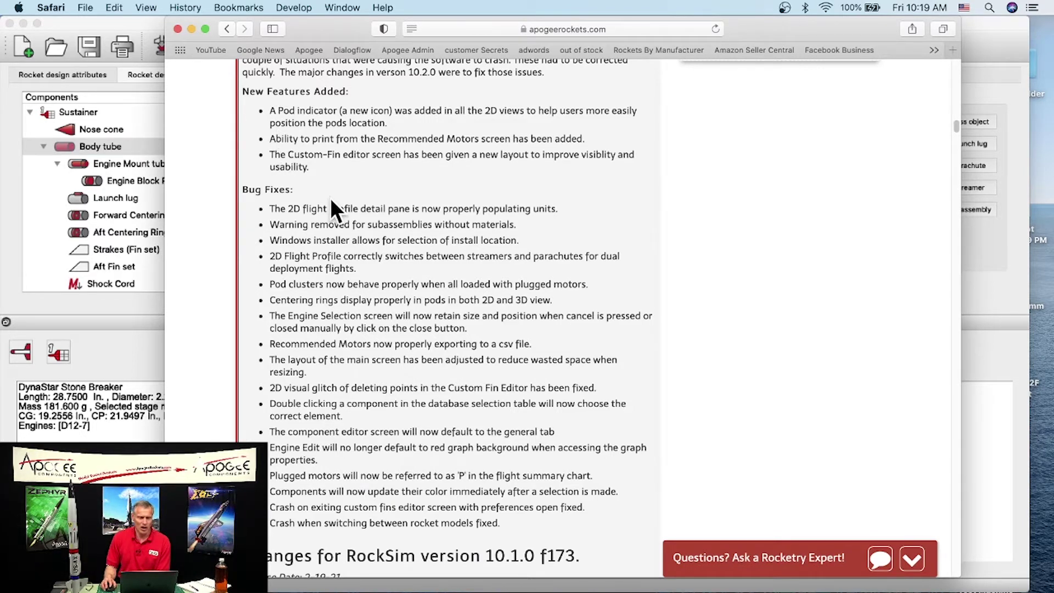
- Finish reviewing the RockSim 10.2 bug fixes, then switch to RockSim and launch the simulation from its properties
{"action": "scroll", "coordinate": [285, 214], "scroll_direction": "down", "scroll_amount": 1}
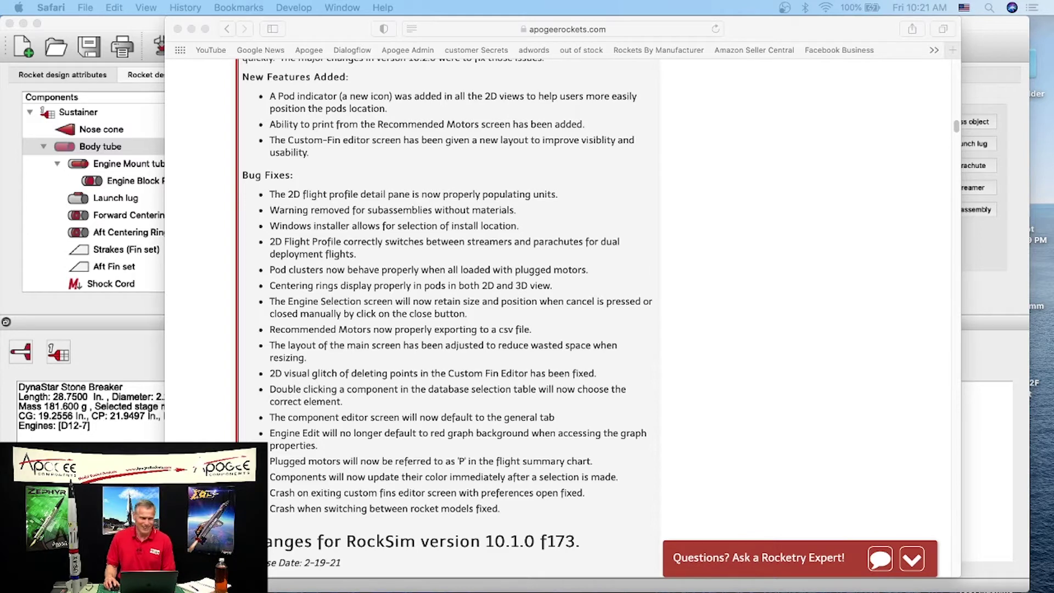
{"action": "left_click", "coordinate": [96, 359]}
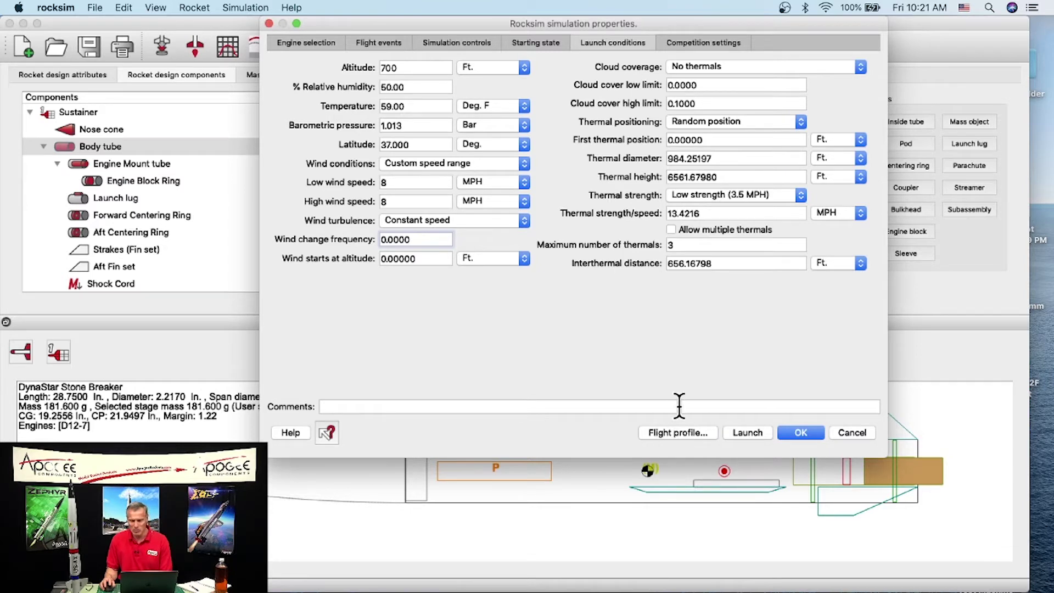
{"action": "left_click", "coordinate": [753, 432]}
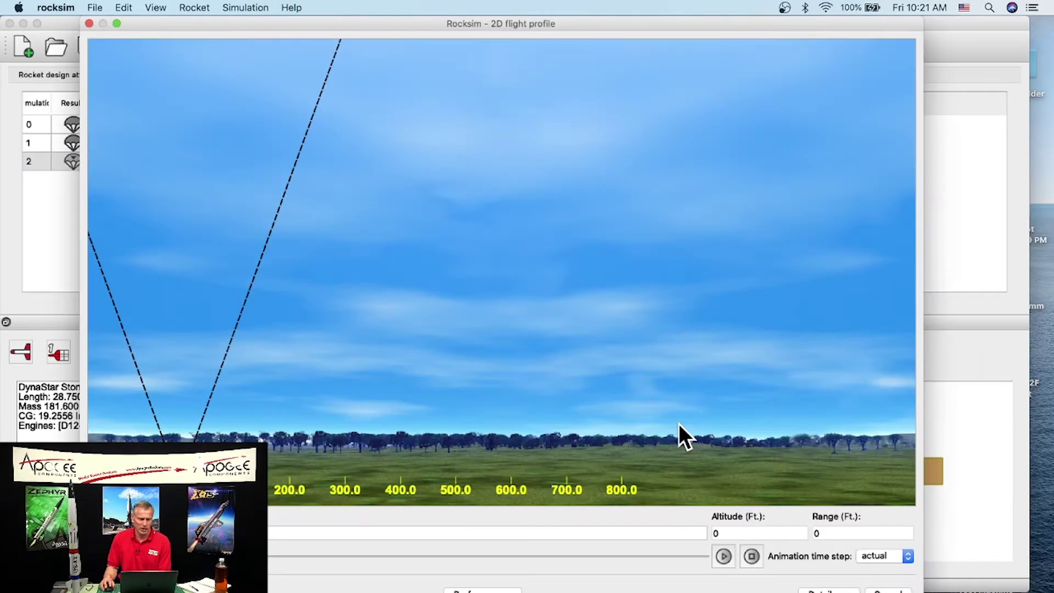
- Fit the 2D flight profile window on the screen and examine its detailed flight data and units
{"action": "left_click_drag", "start_coordinate": [459, 25], "coordinate": [588, 24]}
{"action": "left_click_drag", "start_coordinate": [1046, 592], "coordinate": [878, 587]}
{"action": "left_click_drag", "start_coordinate": [426, 22], "coordinate": [521, 25]}
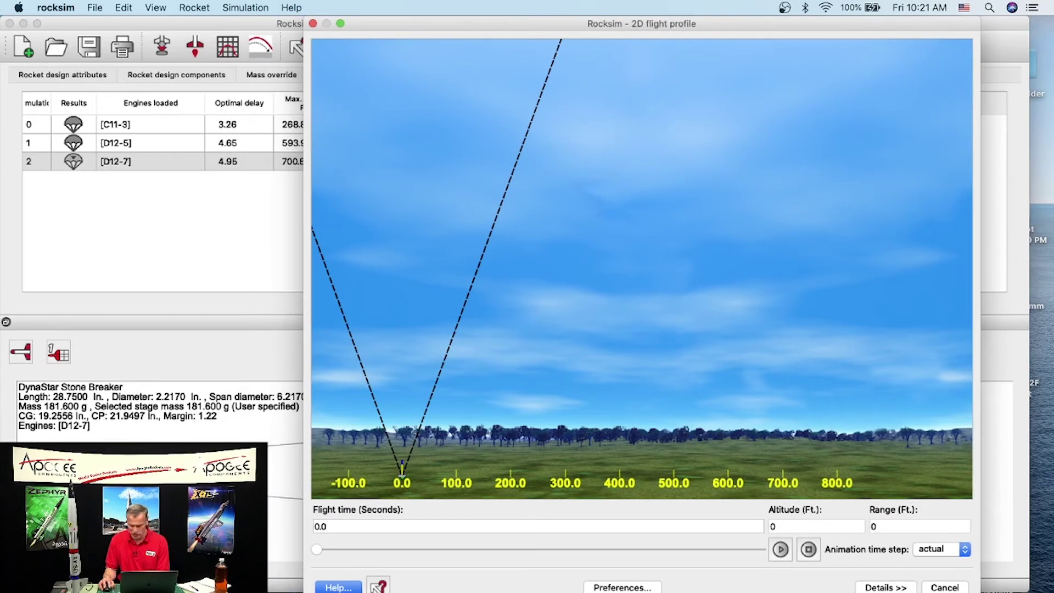
{"action": "left_click_drag", "start_coordinate": [730, 592], "coordinate": [730, 574]}
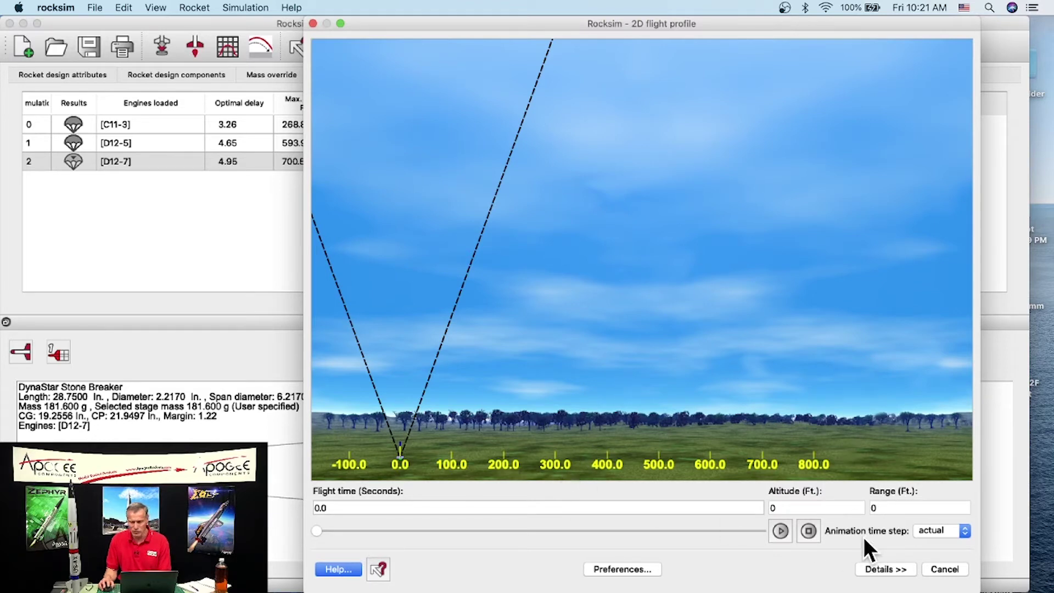
{"action": "left_click", "coordinate": [885, 570]}
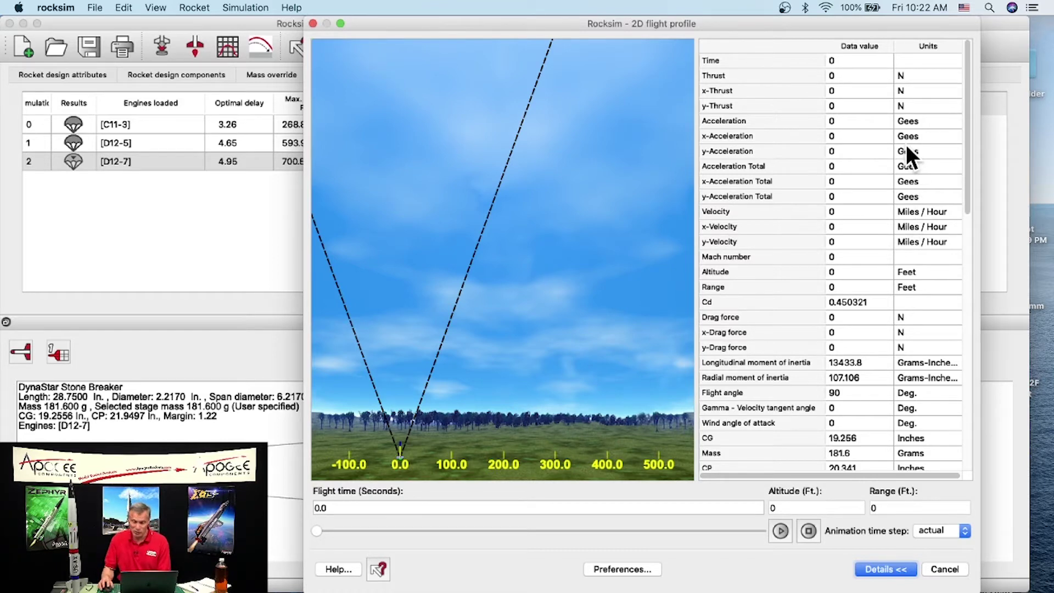
{"action": "left_click", "coordinate": [890, 571]}
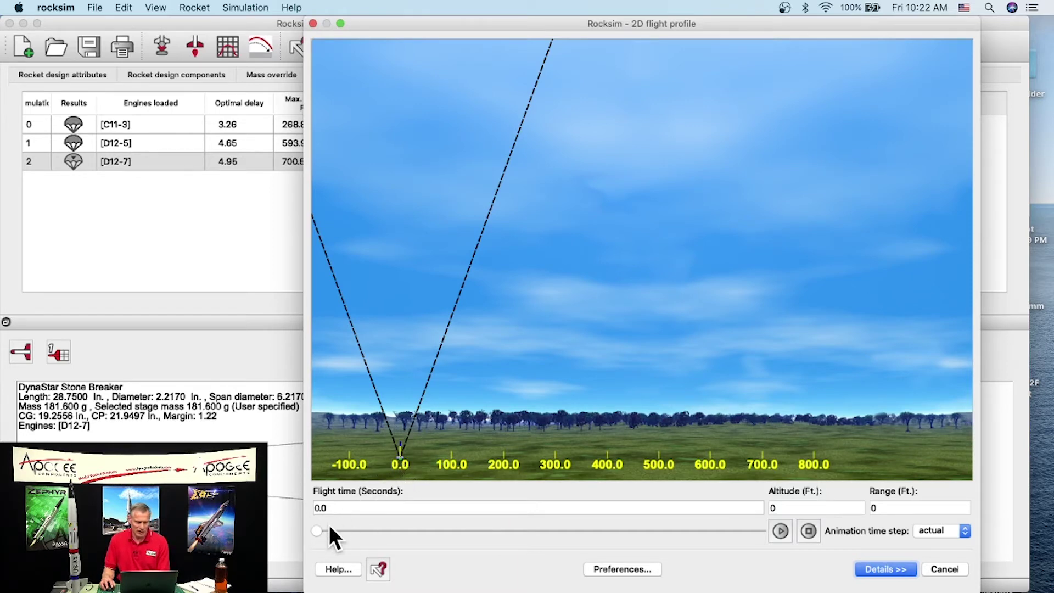
- Play and scrub the 2D flight animation between liftoff and landing, and close the flight profile
{"action": "left_click", "coordinate": [777, 528]}
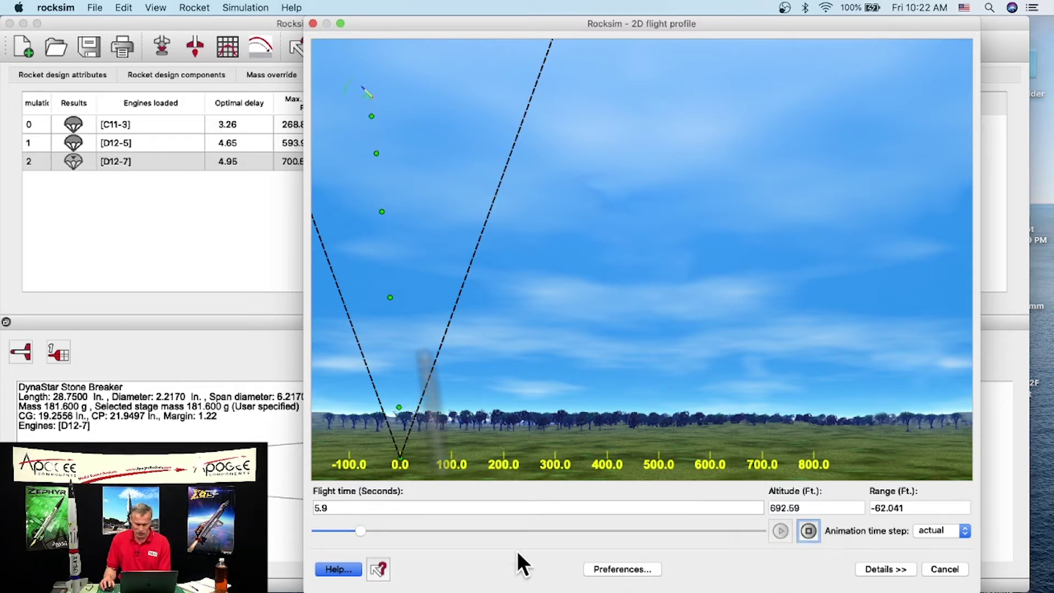
{"action": "left_click", "coordinate": [808, 530]}
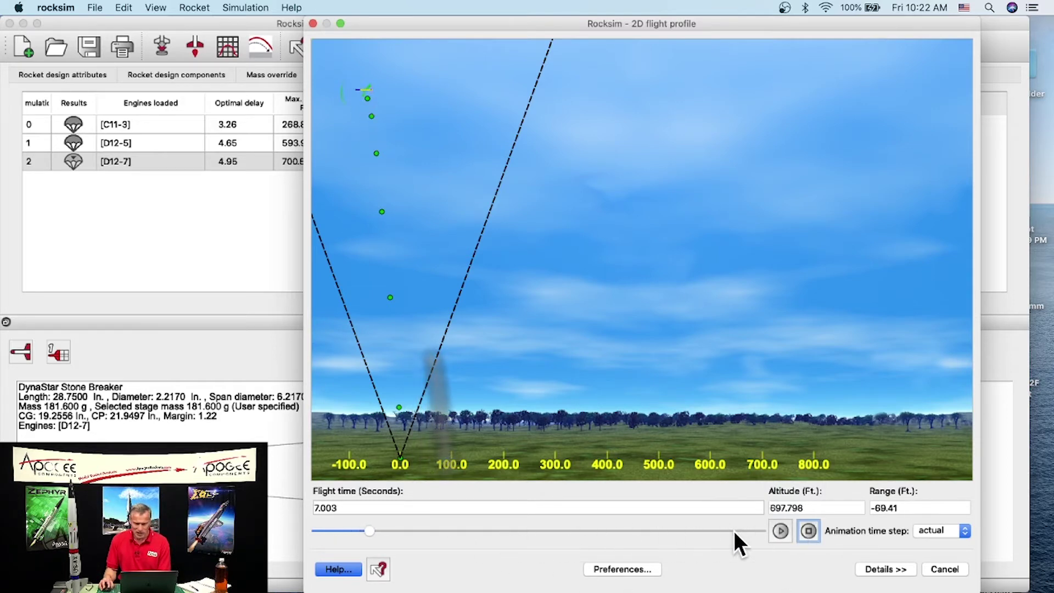
{"action": "left_click_drag", "start_coordinate": [368, 529], "coordinate": [326, 528]}
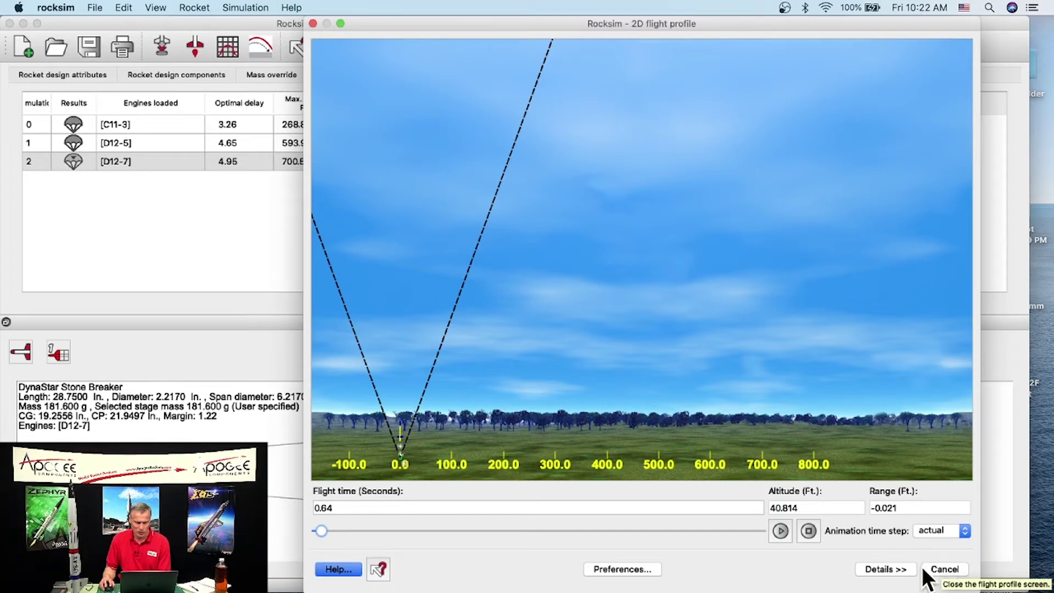
{"action": "left_click", "coordinate": [321, 529]}
{"action": "left_click_drag", "start_coordinate": [321, 526], "coordinate": [765, 538]}
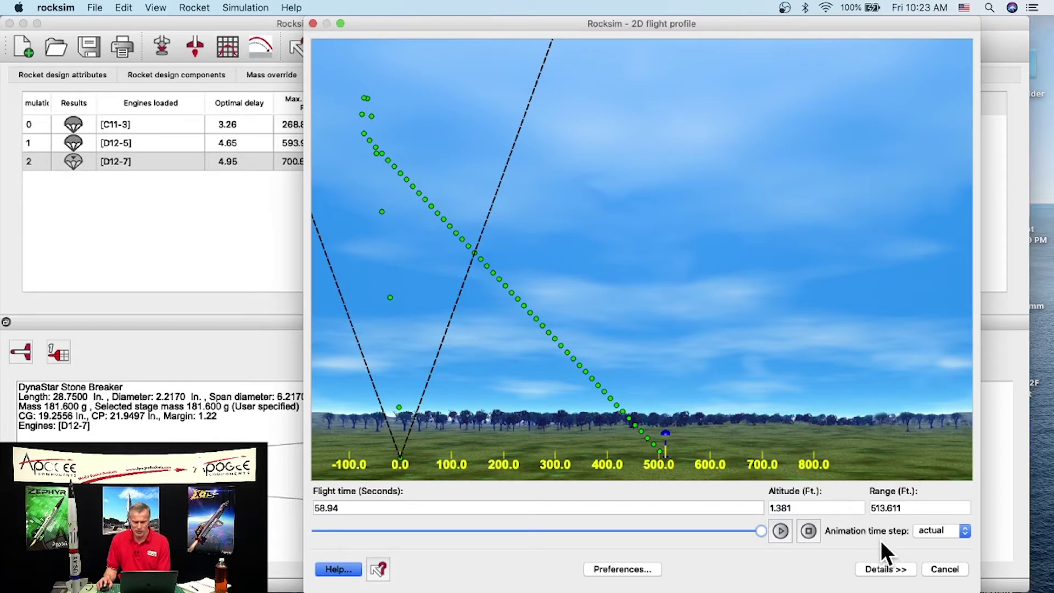
{"action": "left_click_drag", "start_coordinate": [765, 527], "coordinate": [387, 442]}
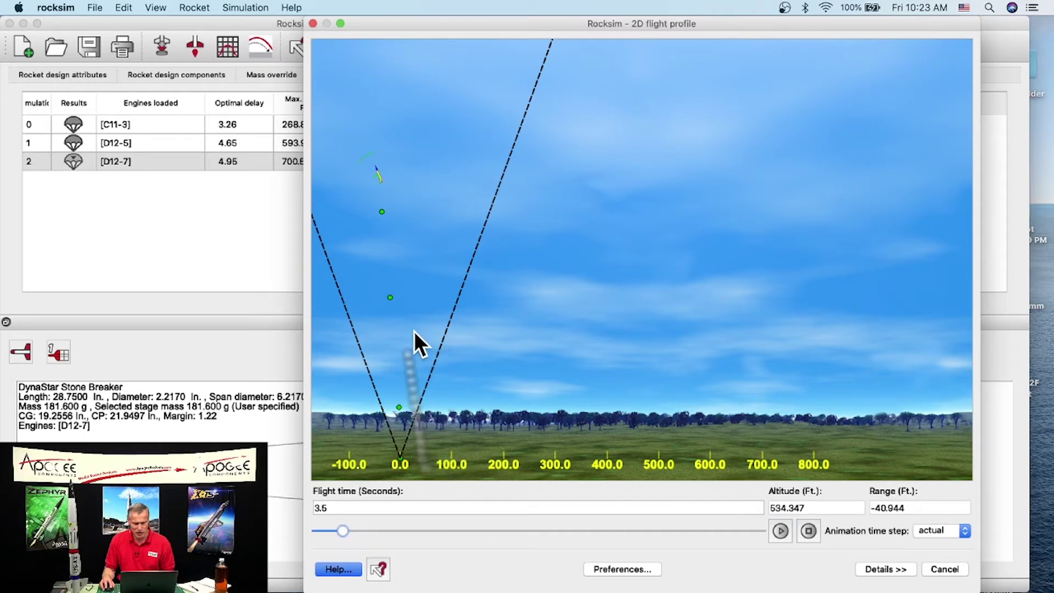
{"action": "left_click_drag", "start_coordinate": [341, 528], "coordinate": [759, 514]}
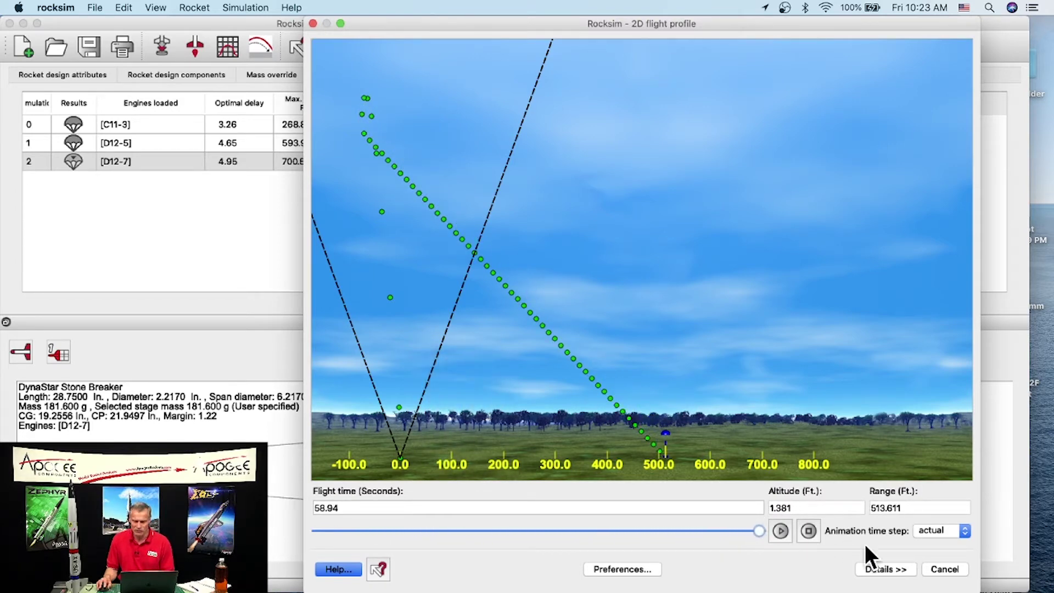
{"action": "left_click", "coordinate": [943, 570]}
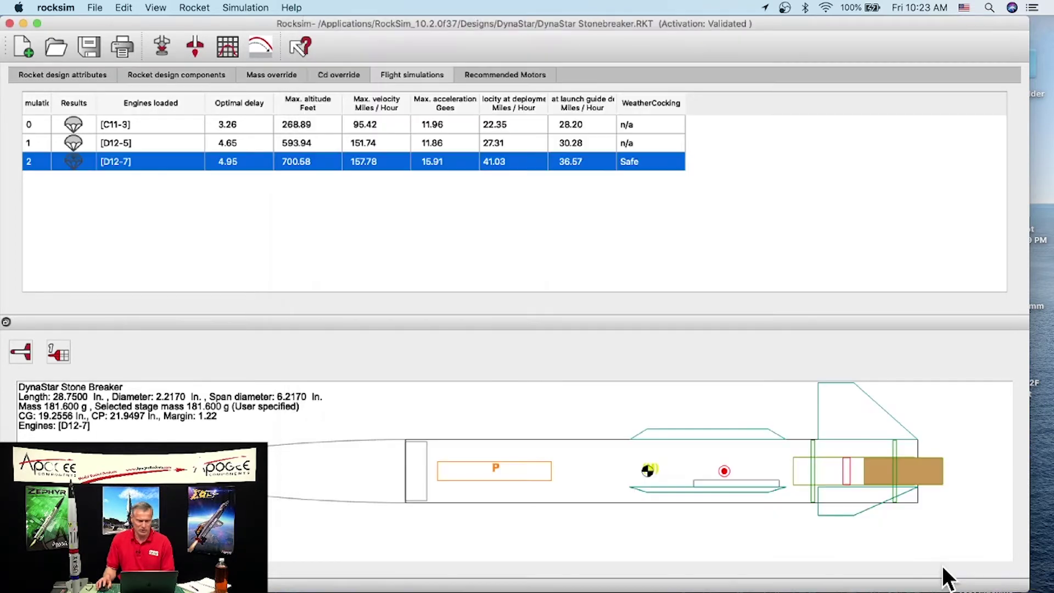
- Open the plot selection for the D12-7 simulation and replace Cross wind drag on Y-Axis 3 with Wind angle of attack
{"action": "left_click", "coordinate": [226, 49]}
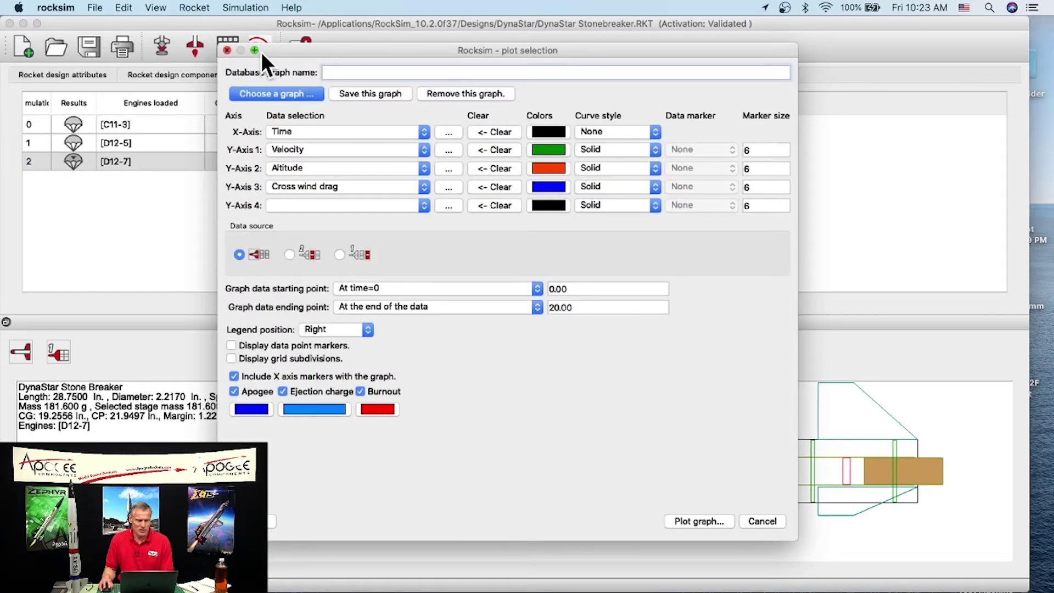
{"action": "left_click_drag", "start_coordinate": [294, 52], "coordinate": [252, 25]}
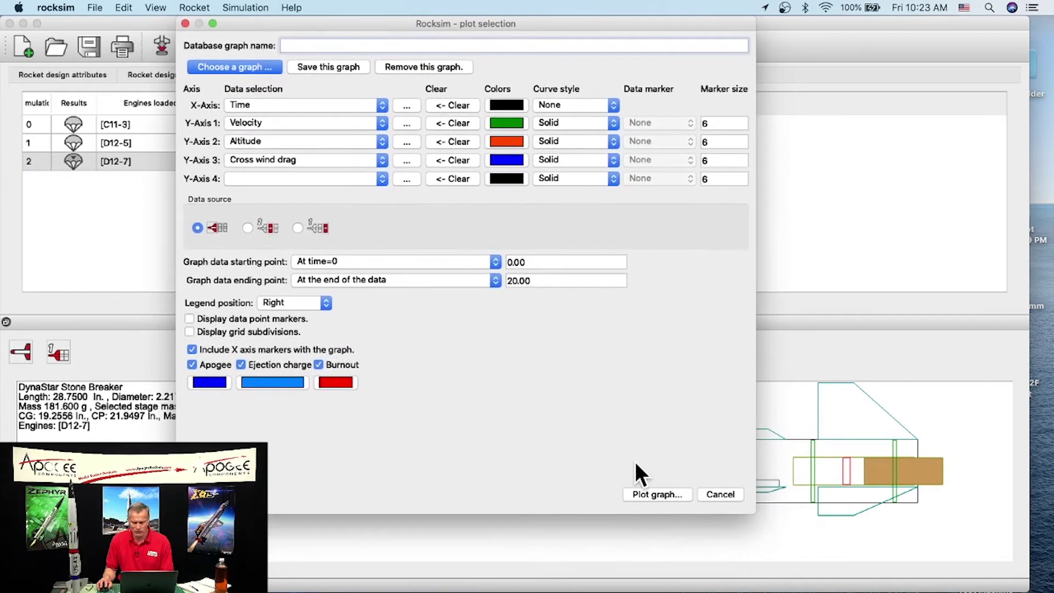
{"action": "left_click_drag", "start_coordinate": [748, 506], "coordinate": [988, 583]}
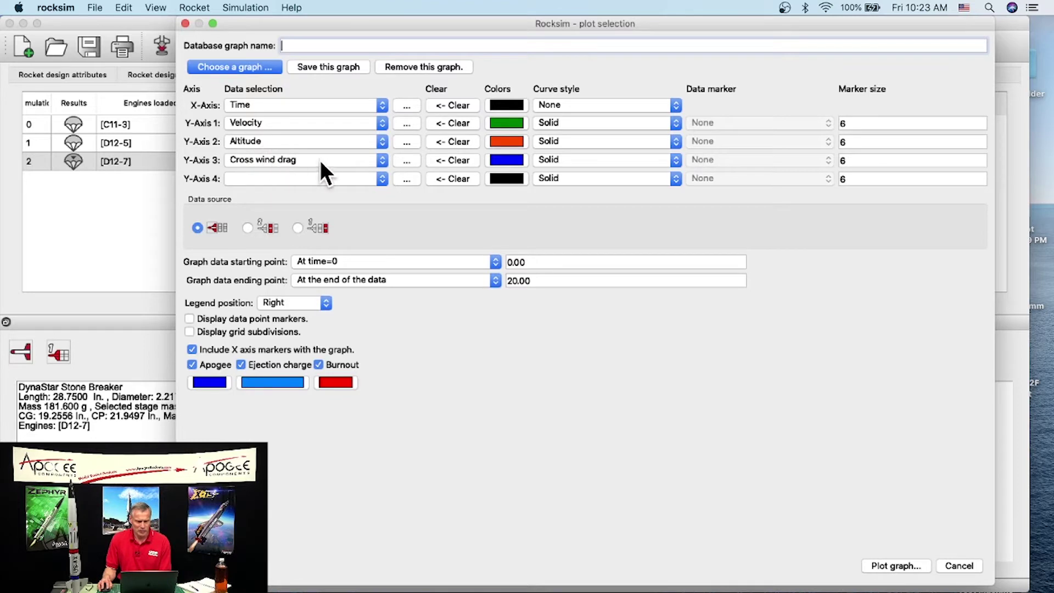
{"action": "left_click", "coordinate": [462, 159]}
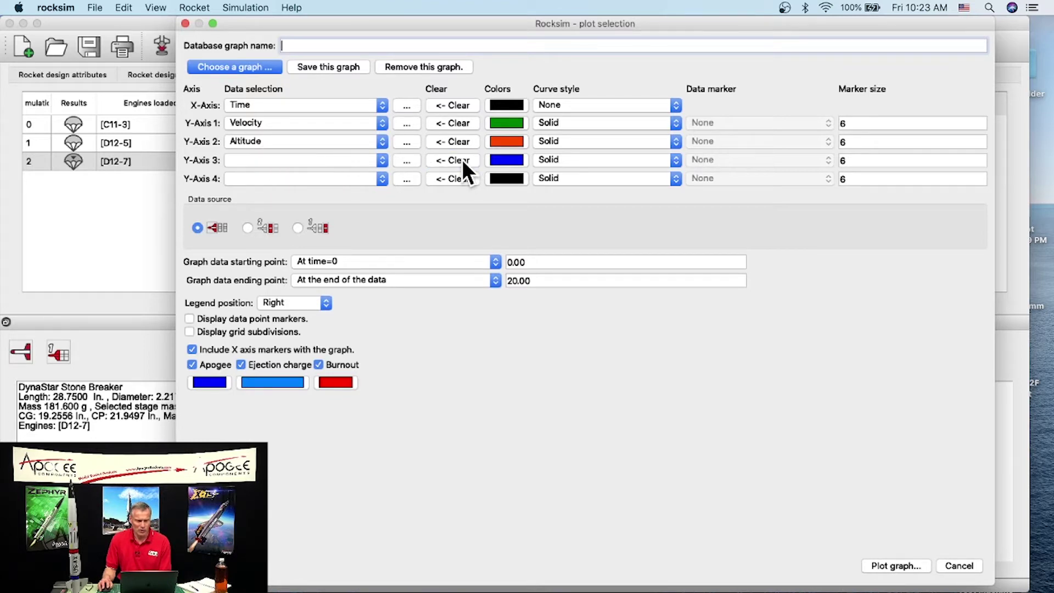
{"action": "left_click", "coordinate": [254, 123]}
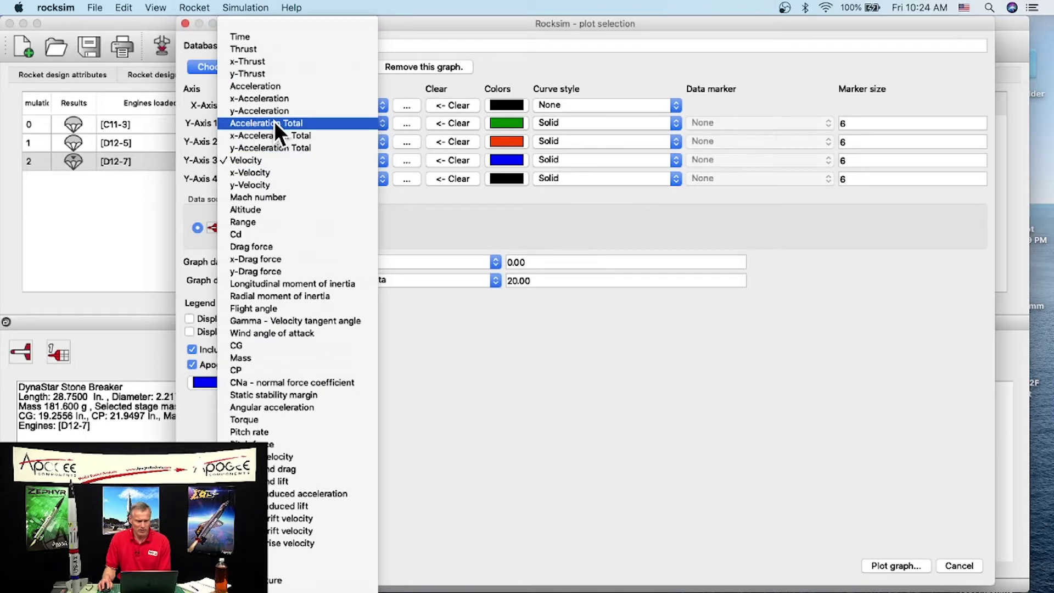
{"action": "left_click", "coordinate": [435, 100]}
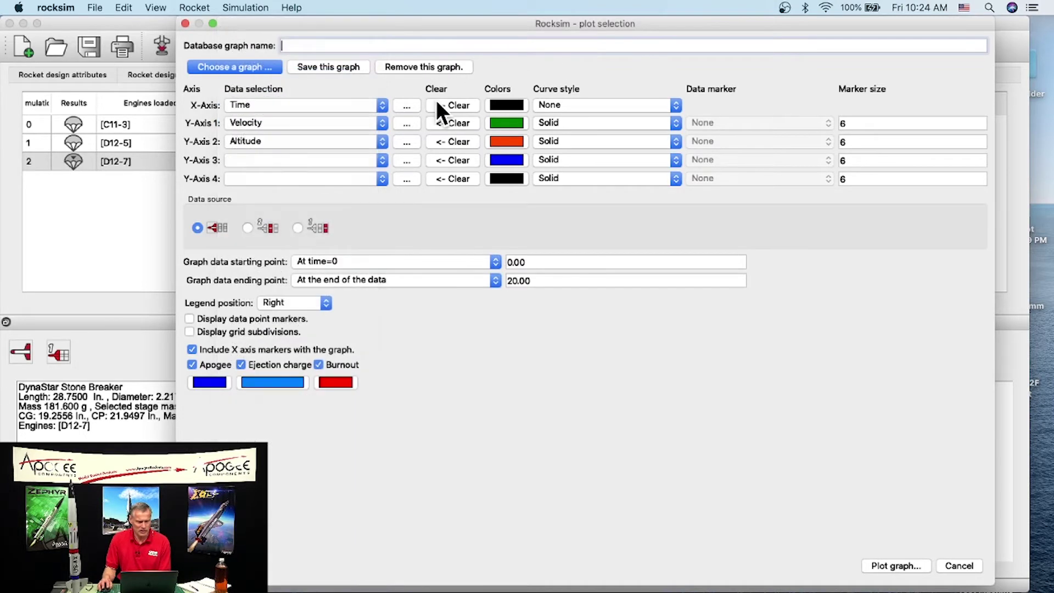
{"action": "left_click", "coordinate": [263, 160]}
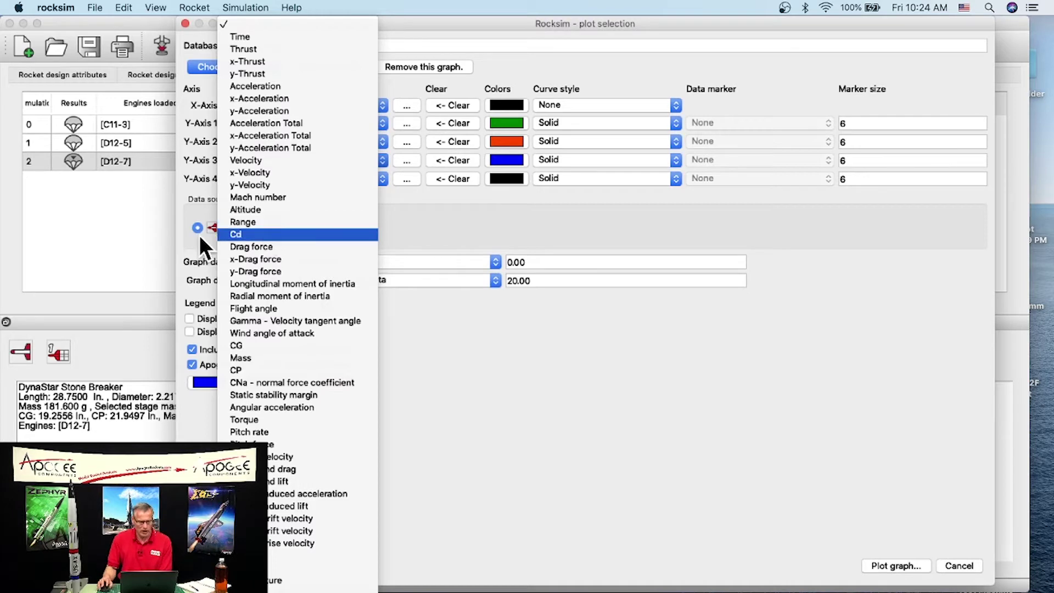
{"action": "left_click", "coordinate": [249, 332]}
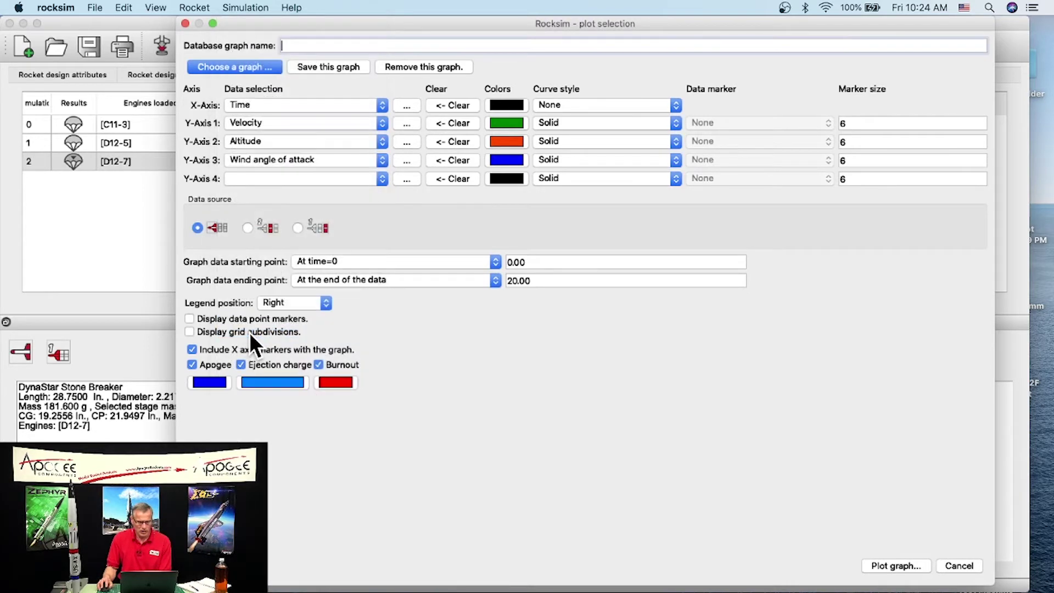
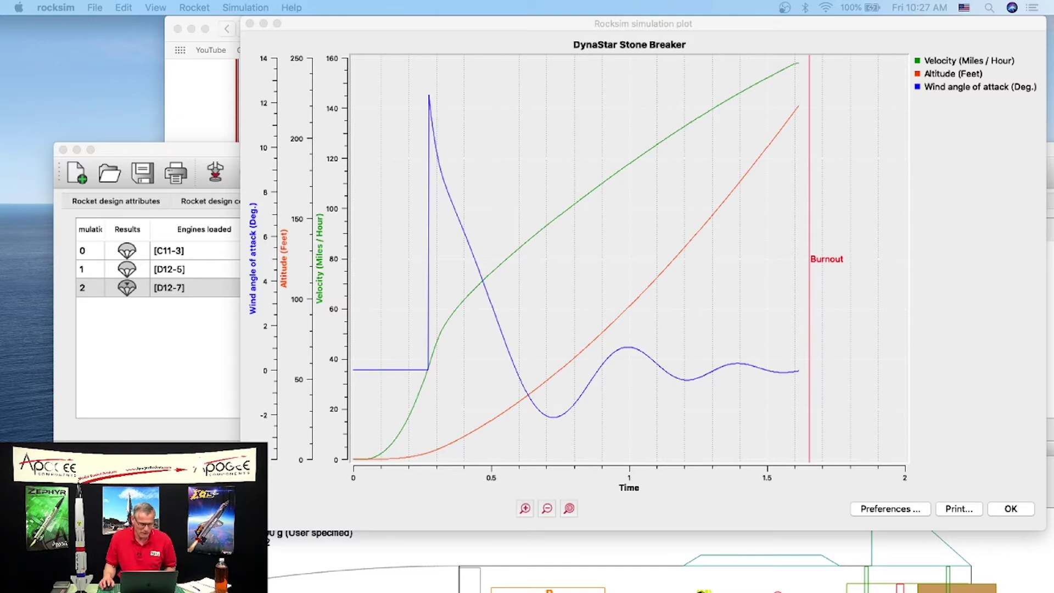
- Reposition the main RockSim window and the simulation plot, and close the plot
{"action": "left_click_drag", "start_coordinate": [163, 150], "coordinate": [129, 7]}
{"action": "left_click_drag", "start_coordinate": [410, 21], "coordinate": [391, 57]}
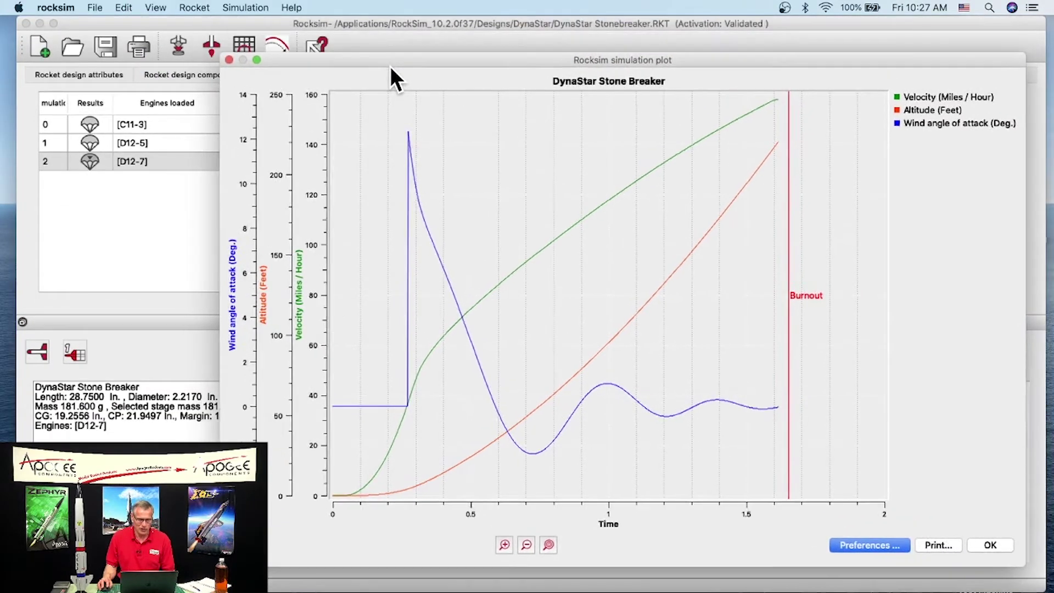
{"action": "left_click", "coordinate": [230, 60]}
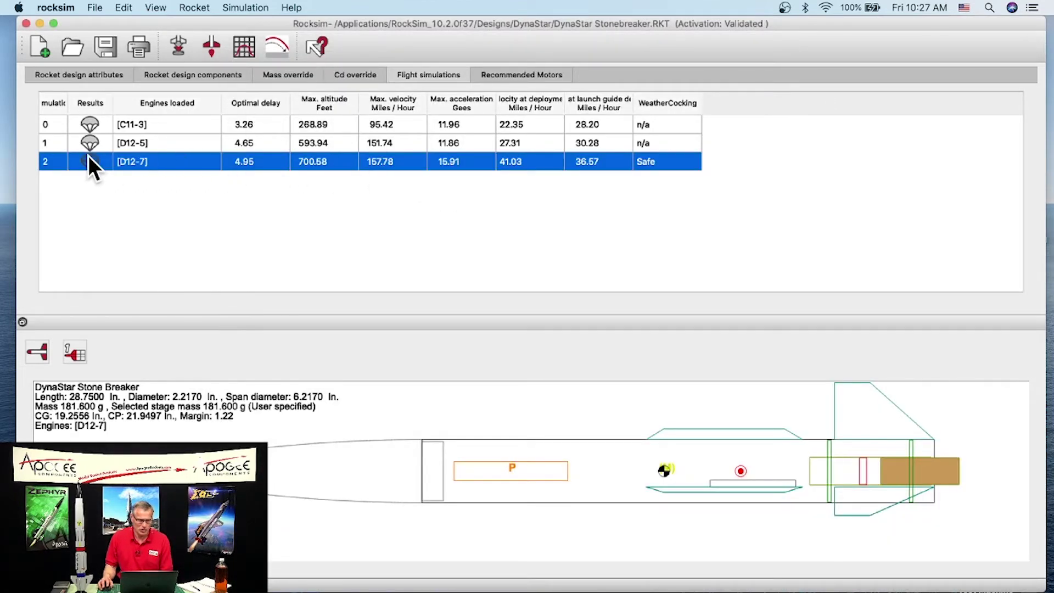
- Replot velocity, altitude and wind angle of attack for the D12-7 simulation with the legend position set to No legend
{"action": "left_click", "coordinate": [242, 47]}
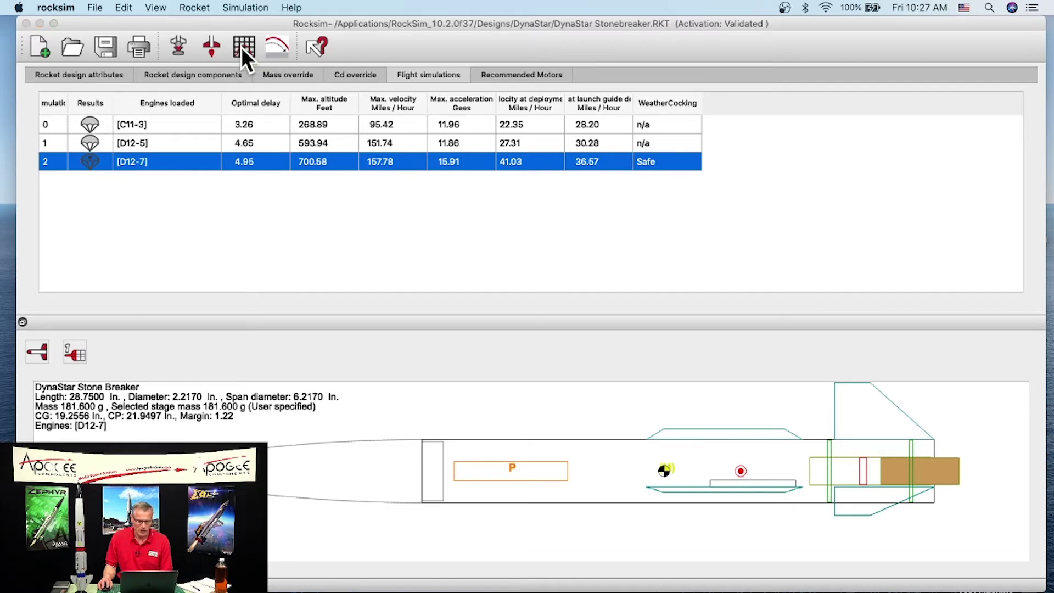
{"action": "left_click_drag", "start_coordinate": [327, 44], "coordinate": [316, 18]}
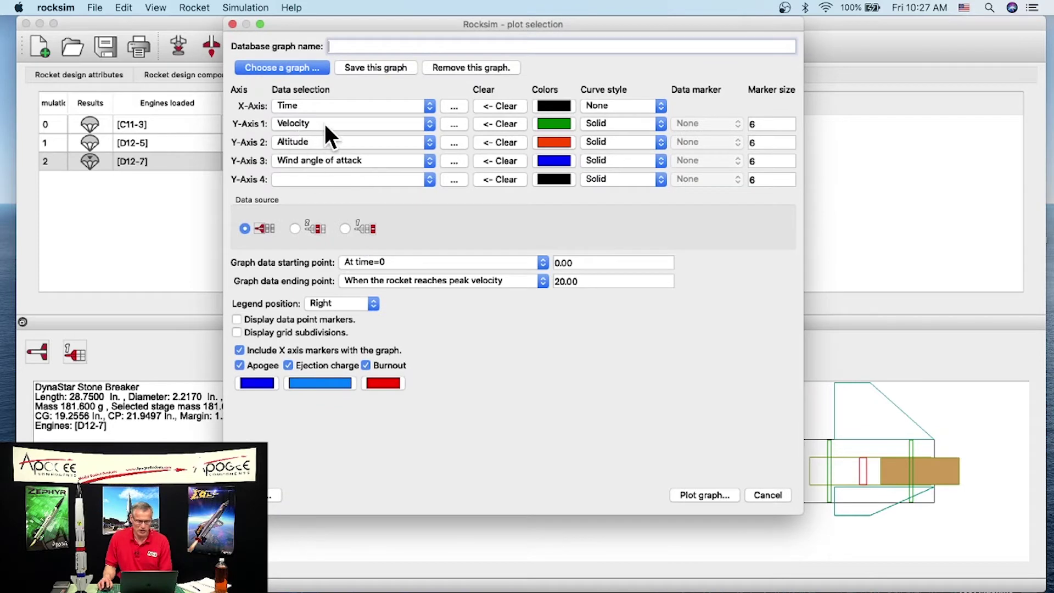
{"action": "left_click", "coordinate": [332, 160]}
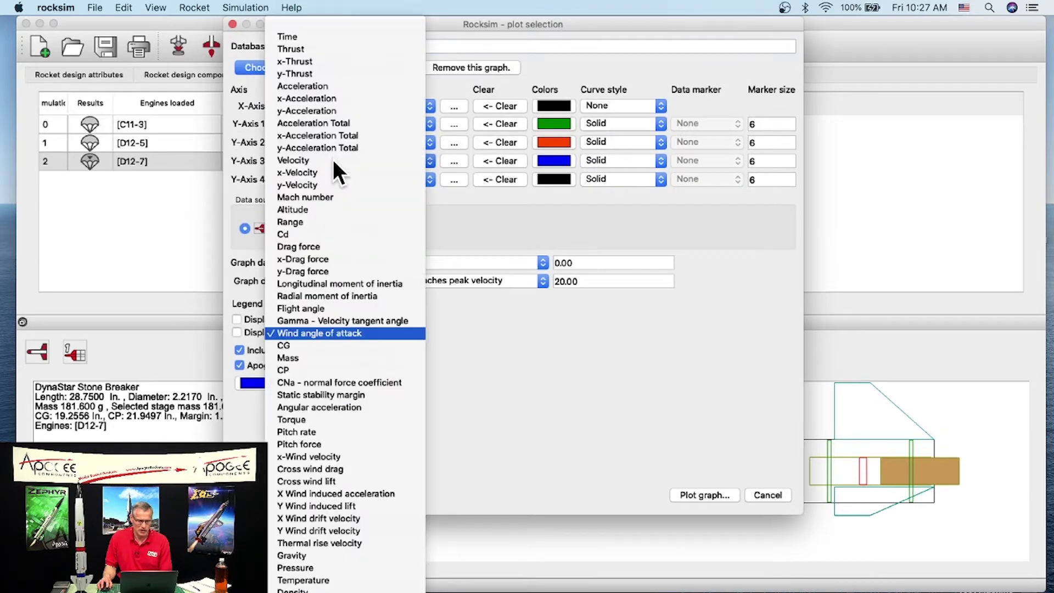
{"action": "left_click", "coordinate": [320, 333]}
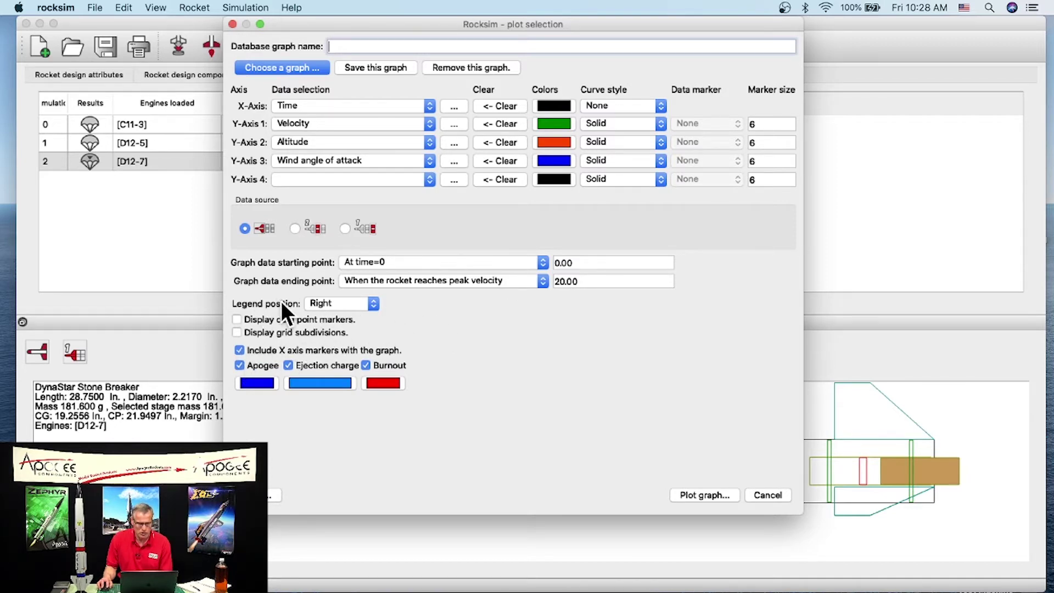
{"action": "left_click", "coordinate": [356, 305]}
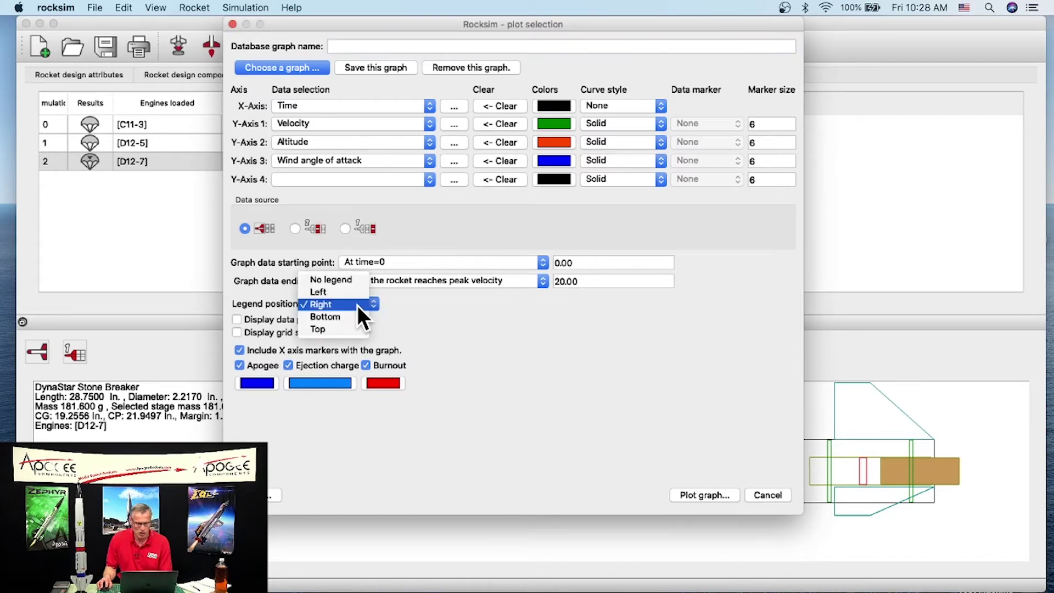
{"action": "left_click", "coordinate": [357, 283]}
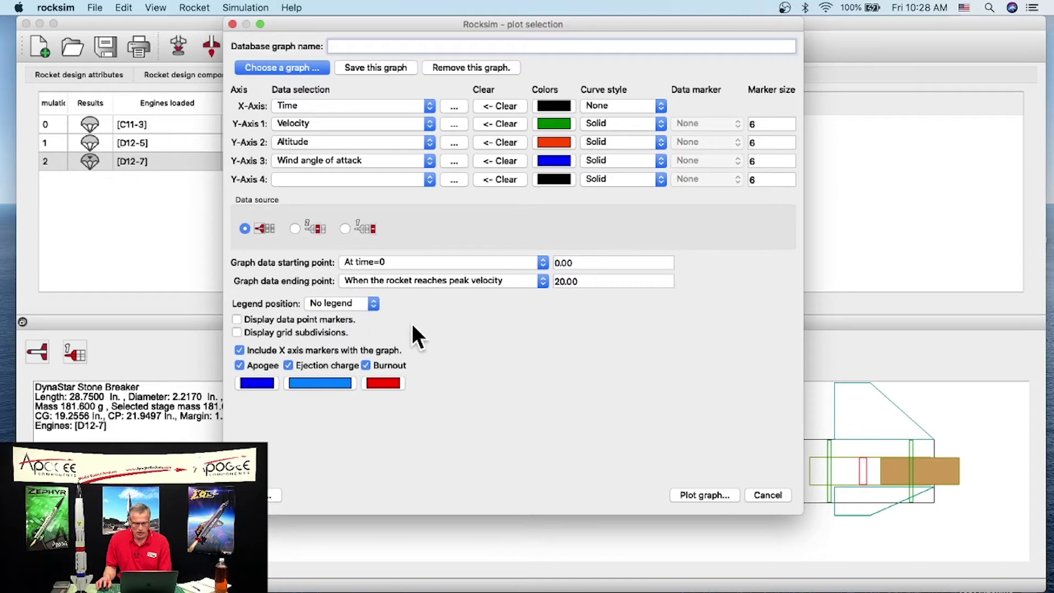
{"action": "left_click", "coordinate": [685, 495]}
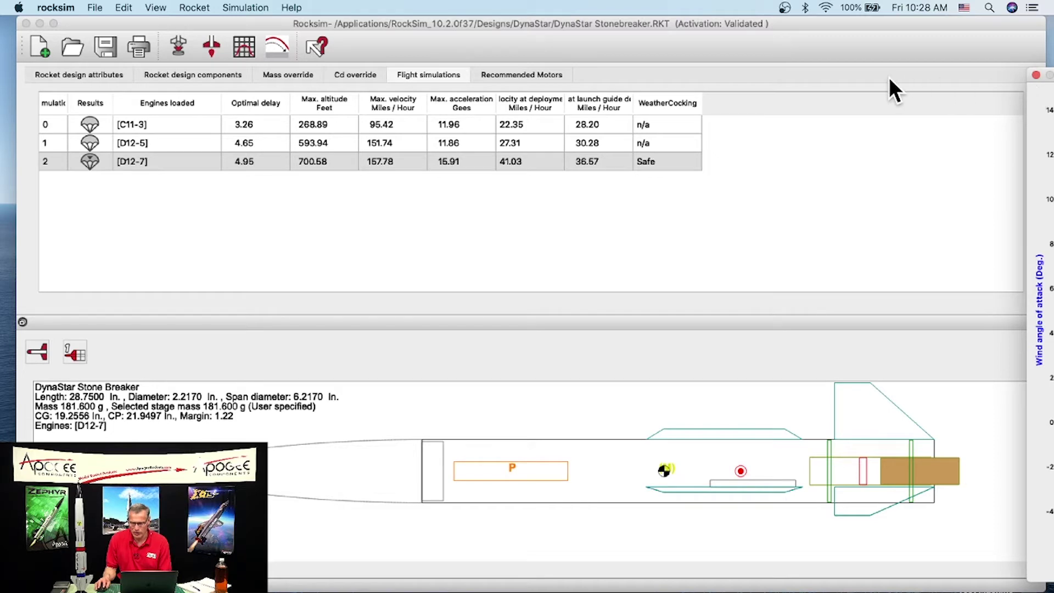
- Bring the simulation plot window fully onto the screen and enlarge it
{"action": "left_click_drag", "start_coordinate": [1043, 74], "coordinate": [219, 65]}
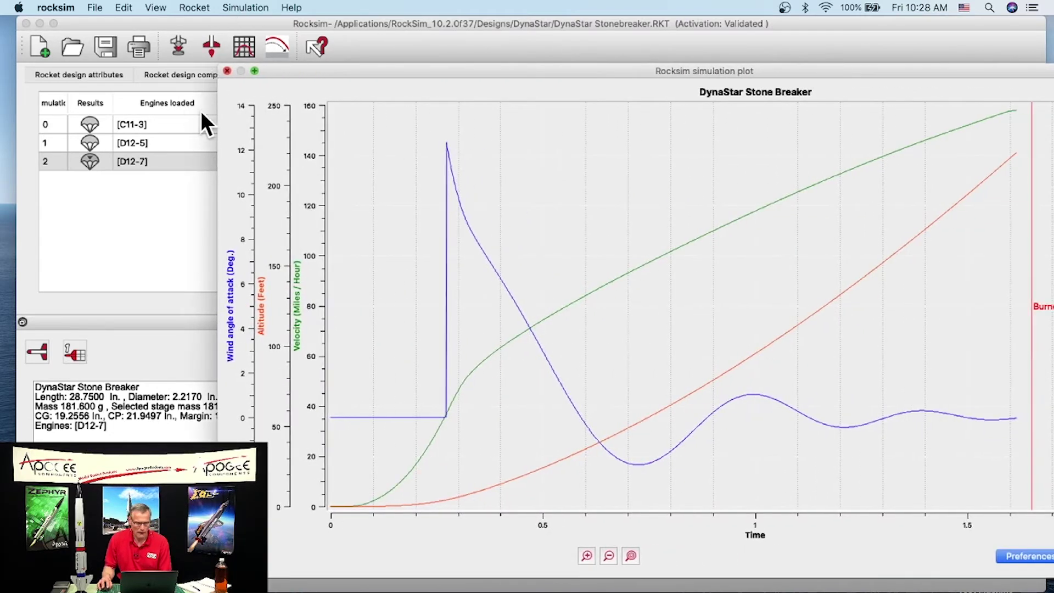
{"action": "left_click_drag", "start_coordinate": [218, 113], "coordinate": [583, 132]}
{"action": "left_click_drag", "start_coordinate": [657, 75], "coordinate": [357, 9]}
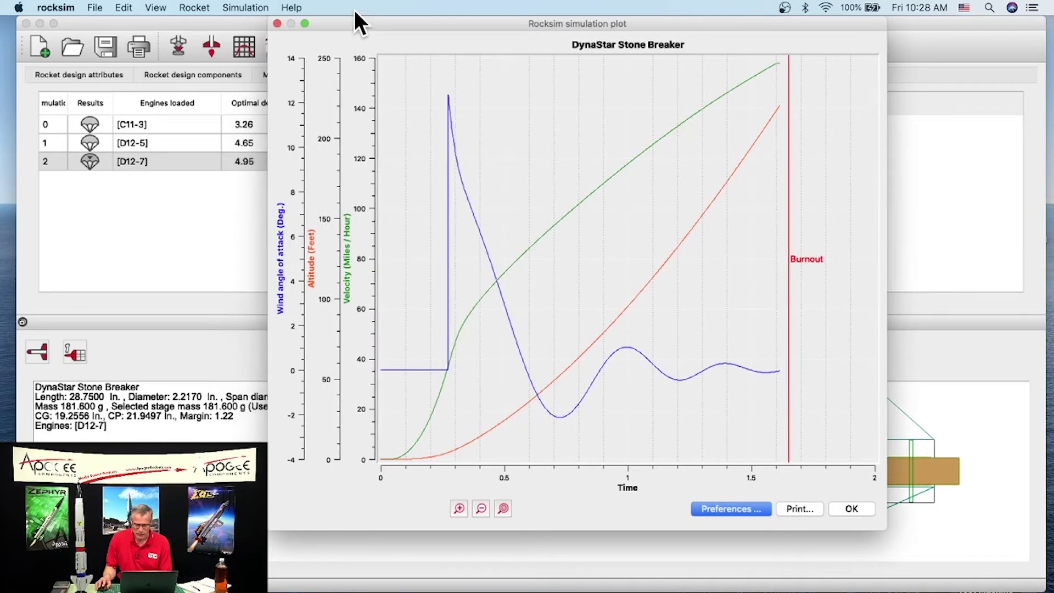
{"action": "left_click_drag", "start_coordinate": [878, 527], "coordinate": [1039, 575]}
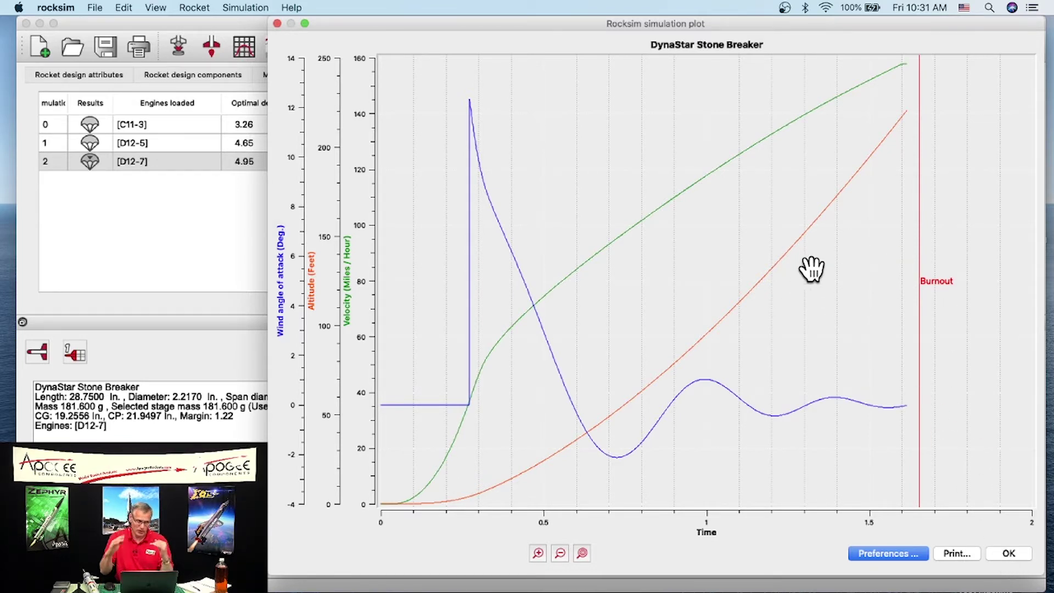
- Close the simulation plot and delete the Strakes fin set from the rocket's body tube
{"action": "left_click", "coordinate": [1013, 551]}
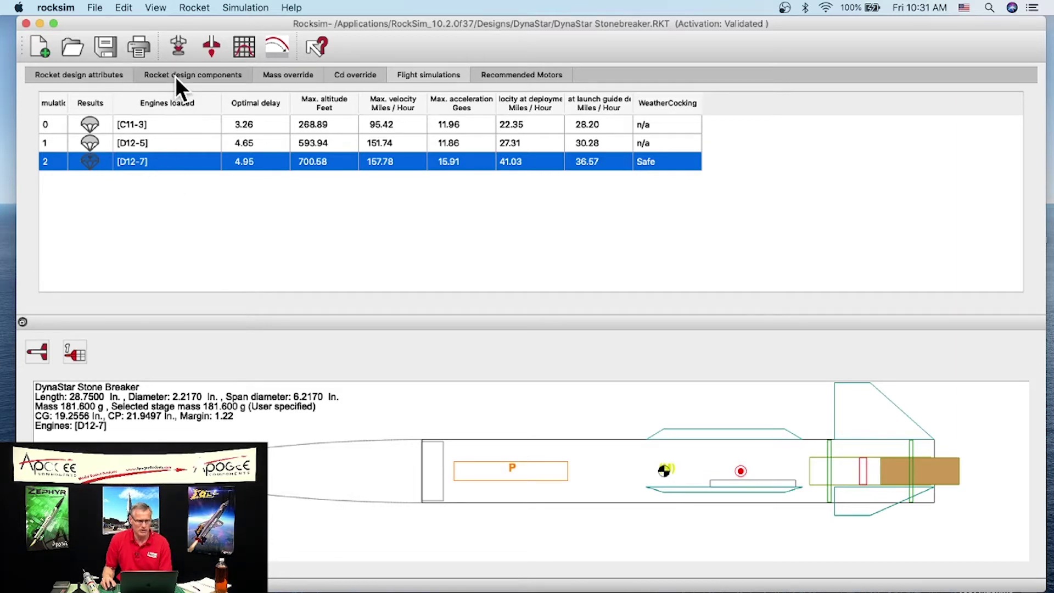
{"action": "left_click", "coordinate": [196, 77]}
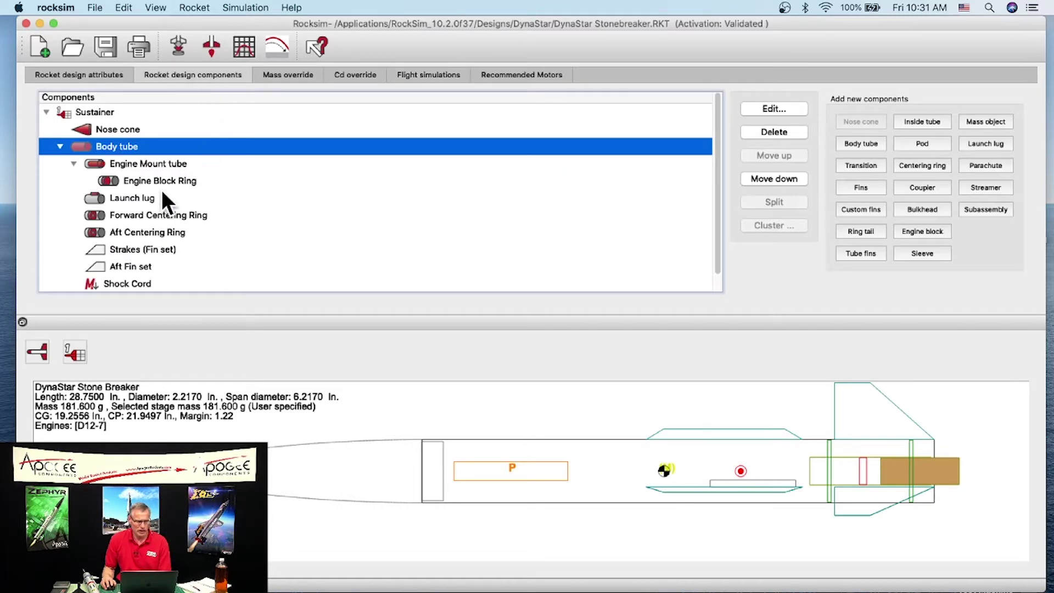
{"action": "scroll", "coordinate": [146, 221], "scroll_direction": "down", "scroll_amount": 1}
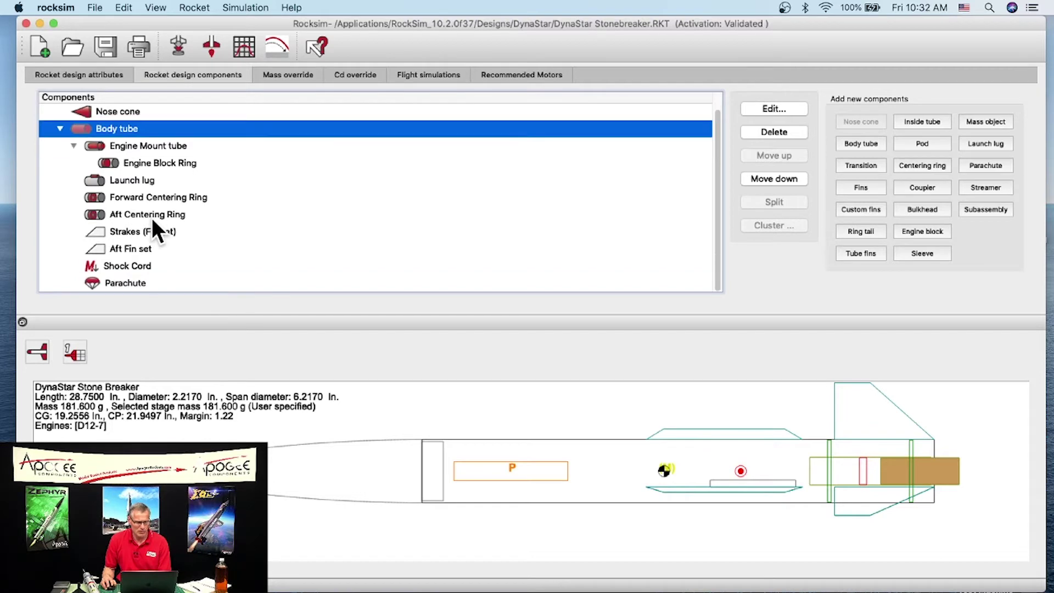
{"action": "left_click", "coordinate": [122, 230]}
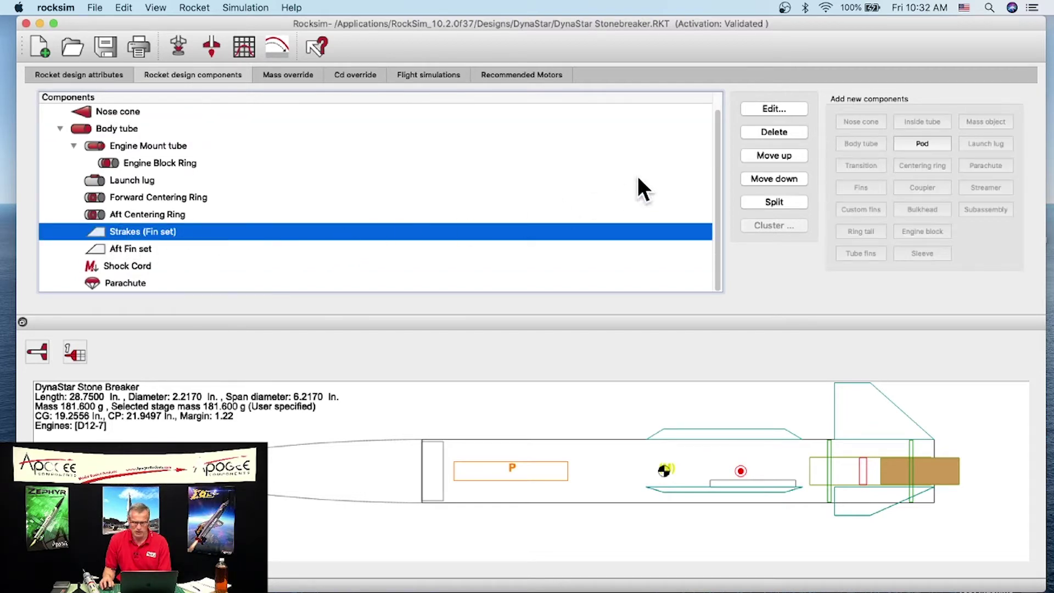
{"action": "left_click", "coordinate": [765, 132]}
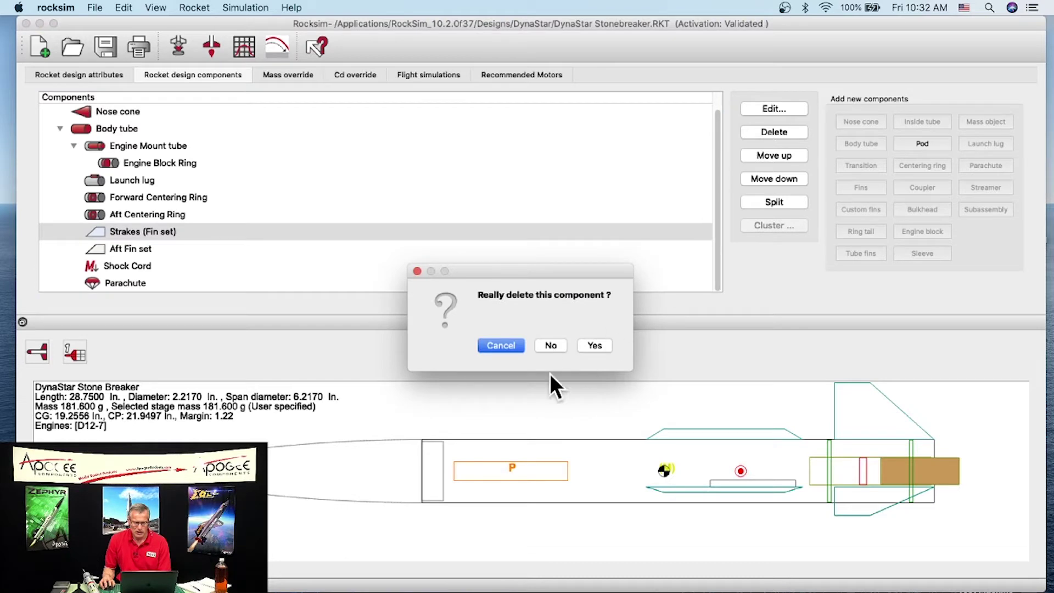
{"action": "left_click", "coordinate": [593, 345]}
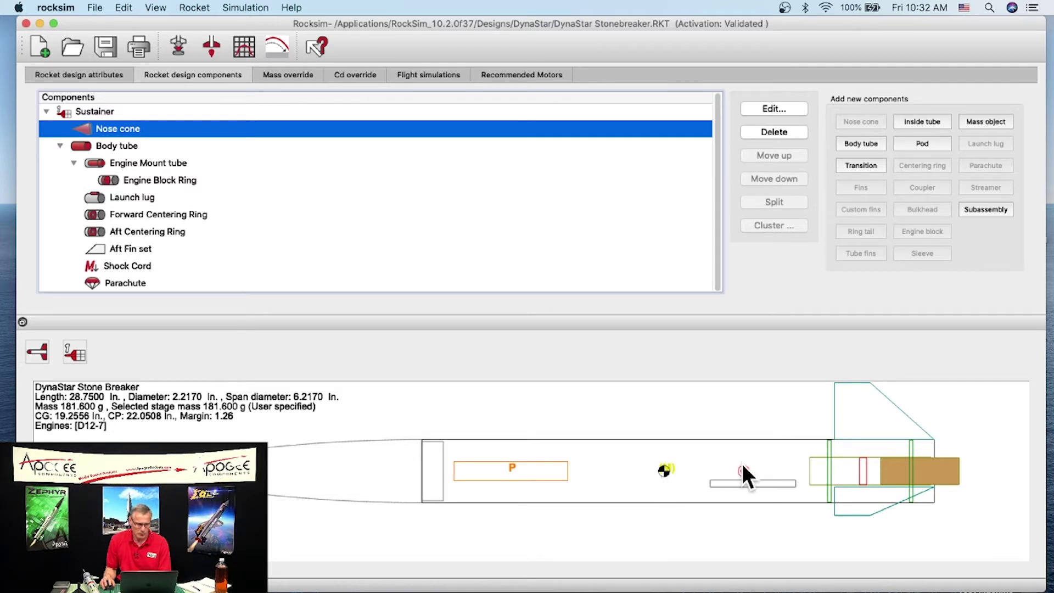
- Open the Aft Fin set for editing and enlarge both its dialog and the rocket preview inside it
{"action": "left_click", "coordinate": [122, 250]}
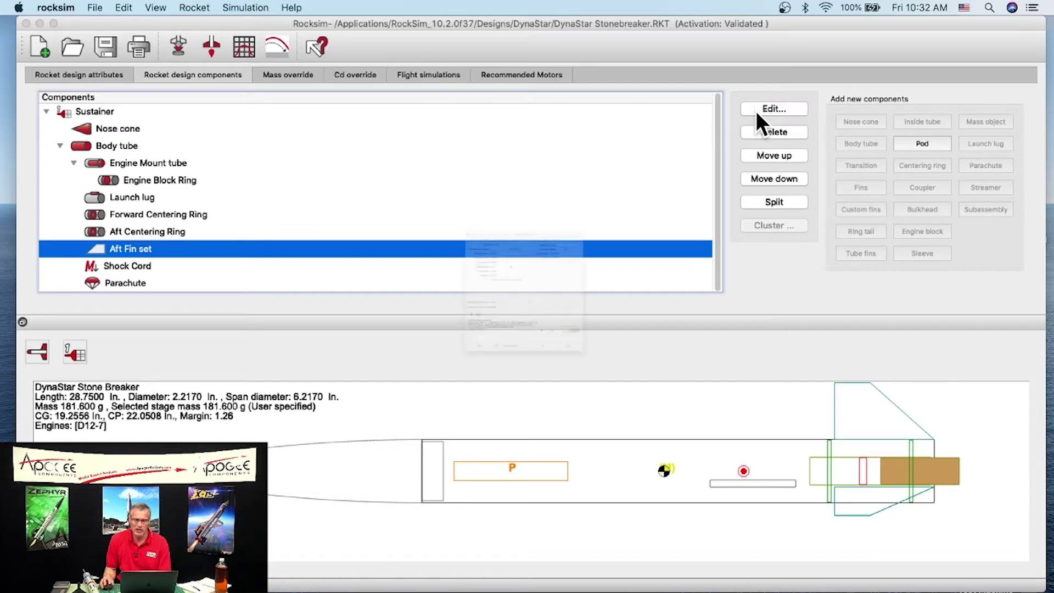
{"action": "left_click", "coordinate": [756, 111]}
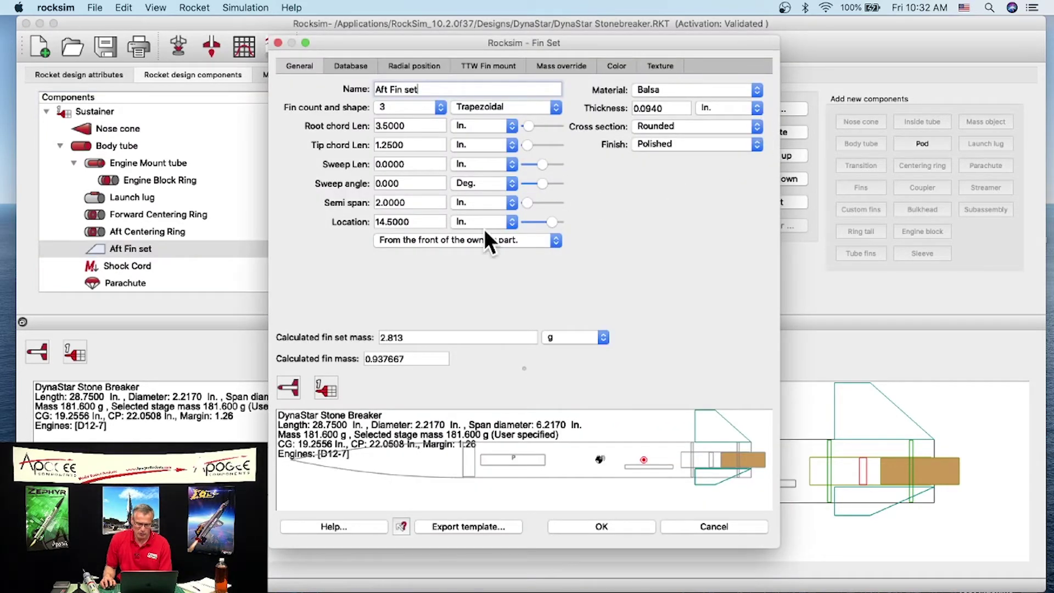
{"action": "left_click_drag", "start_coordinate": [329, 39], "coordinate": [329, 20]}
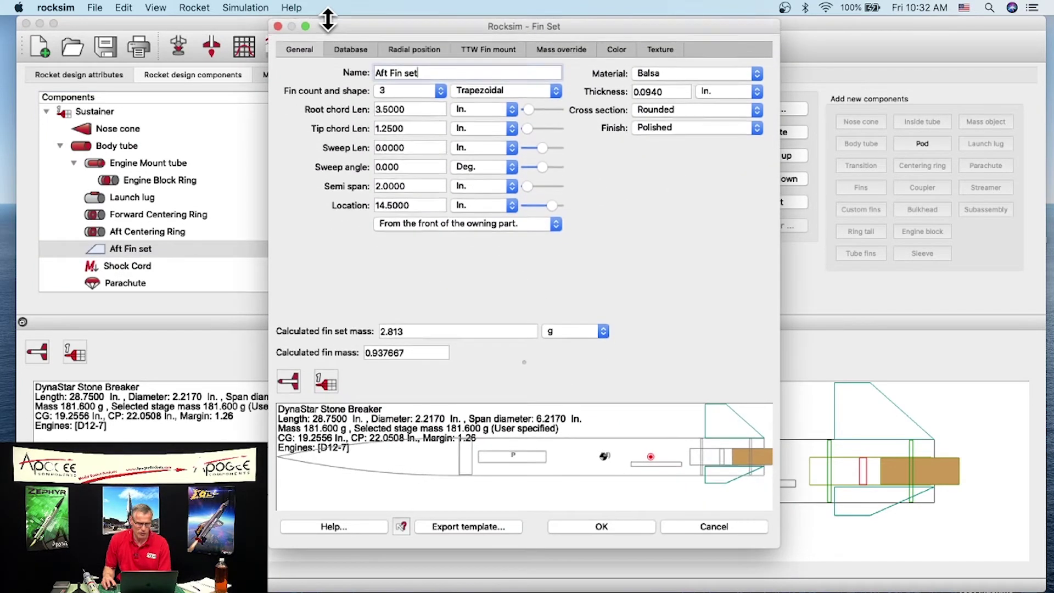
{"action": "mouse_move", "coordinate": [270, 68]}
{"action": "left_mouse_down"}
{"action": "mouse_move", "coordinate": [214, 67]}
{"action": "mouse_move", "coordinate": [271, 68]}
{"action": "left_mouse_up"}
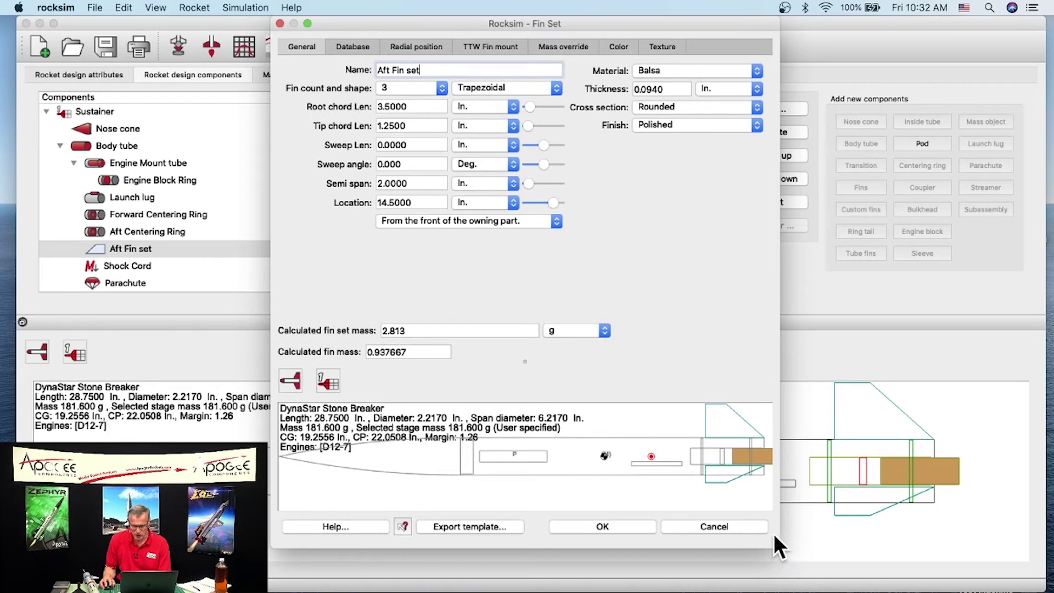
{"action": "left_click_drag", "start_coordinate": [775, 543], "coordinate": [1039, 577]}
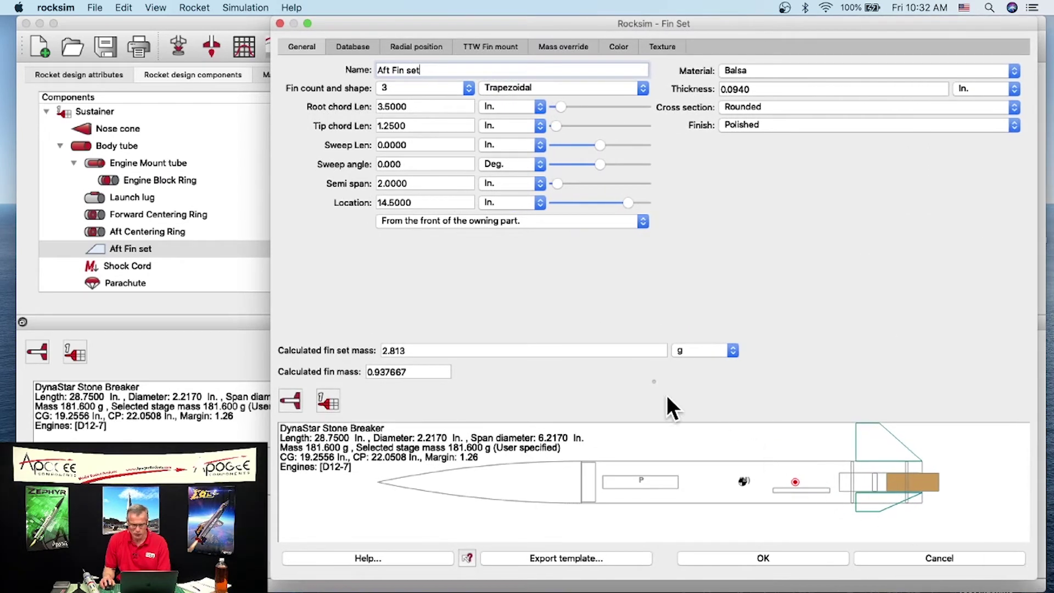
{"action": "left_click_drag", "start_coordinate": [651, 379], "coordinate": [652, 315]}
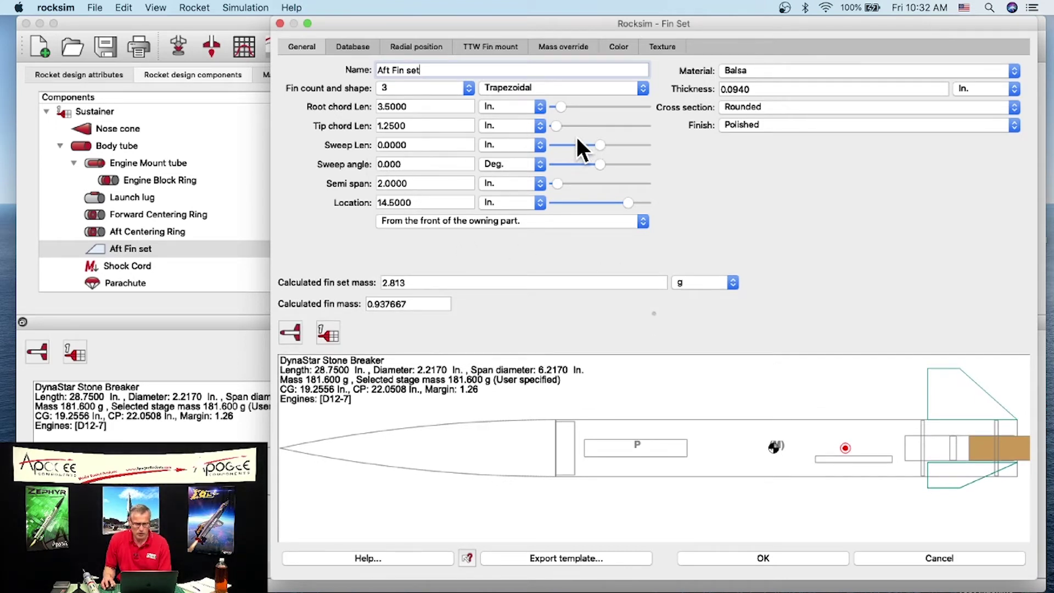
- Sweep the aft fins back to an angle of 54.625 degrees and set their semi span to 3.125 in
{"action": "left_click_drag", "start_coordinate": [603, 163], "coordinate": [627, 163]}
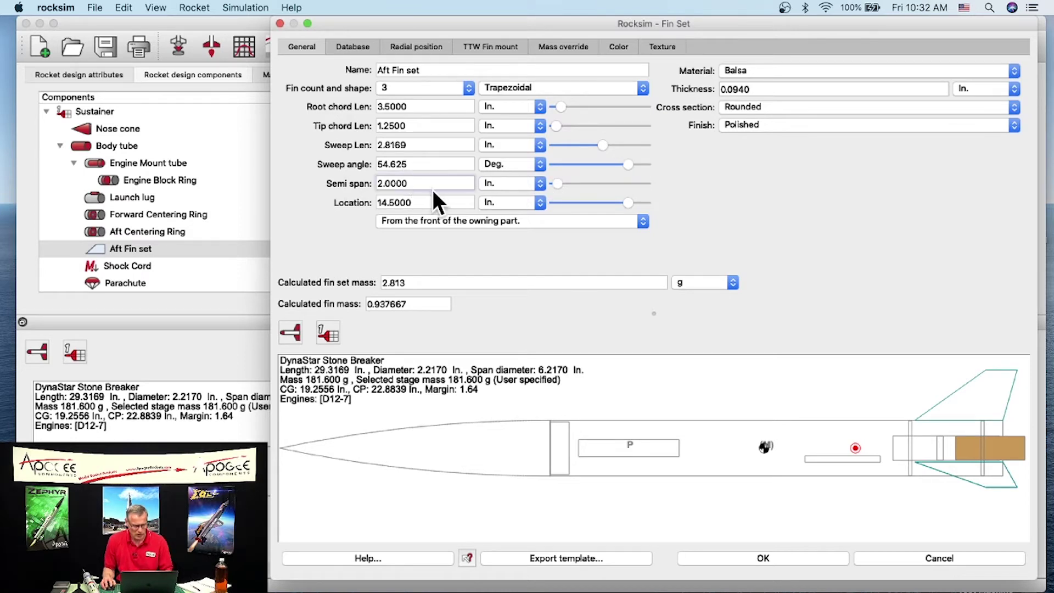
{"action": "left_click_drag", "start_coordinate": [555, 184], "coordinate": [561, 182]}
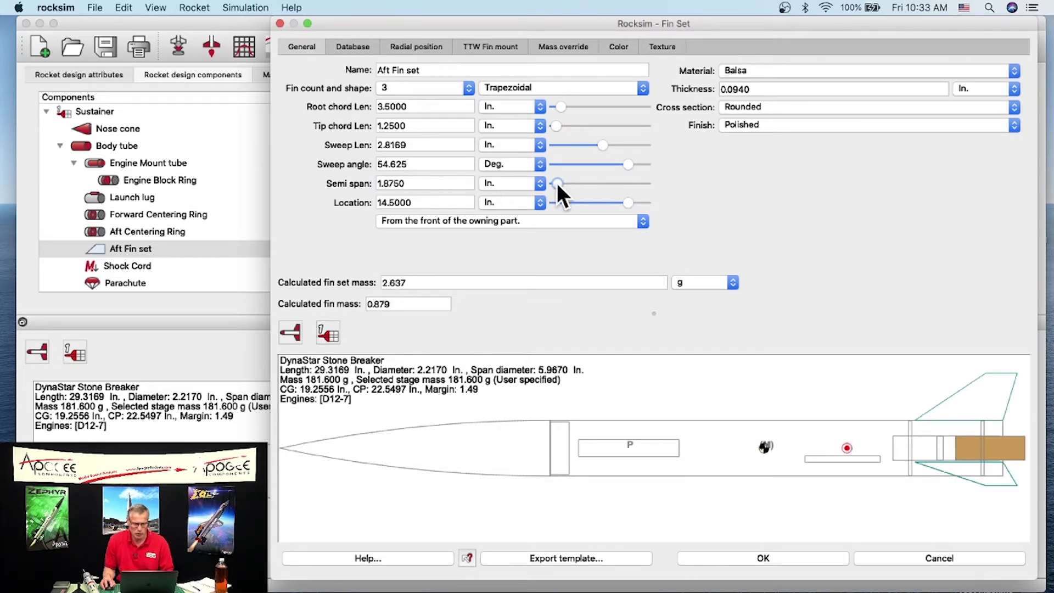
{"action": "left_click_drag", "start_coordinate": [557, 183], "coordinate": [554, 183]}
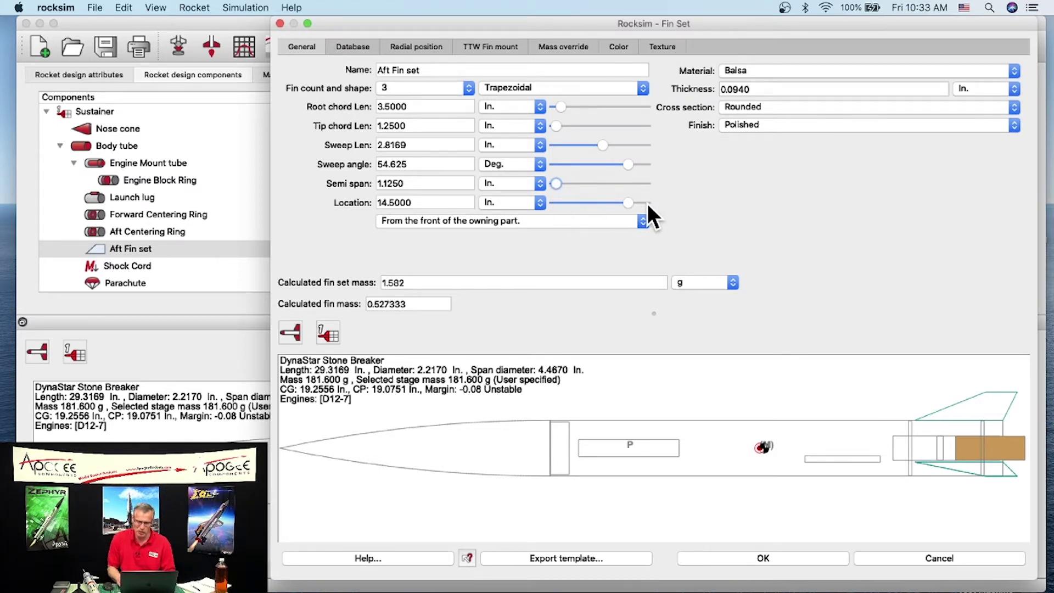
{"action": "key", "text": "Right"}
{"action": "key", "text": "Right"}
{"action": "key", "text": "Right"}
{"action": "key", "text": "Right"}
{"action": "key", "text": "Right"}
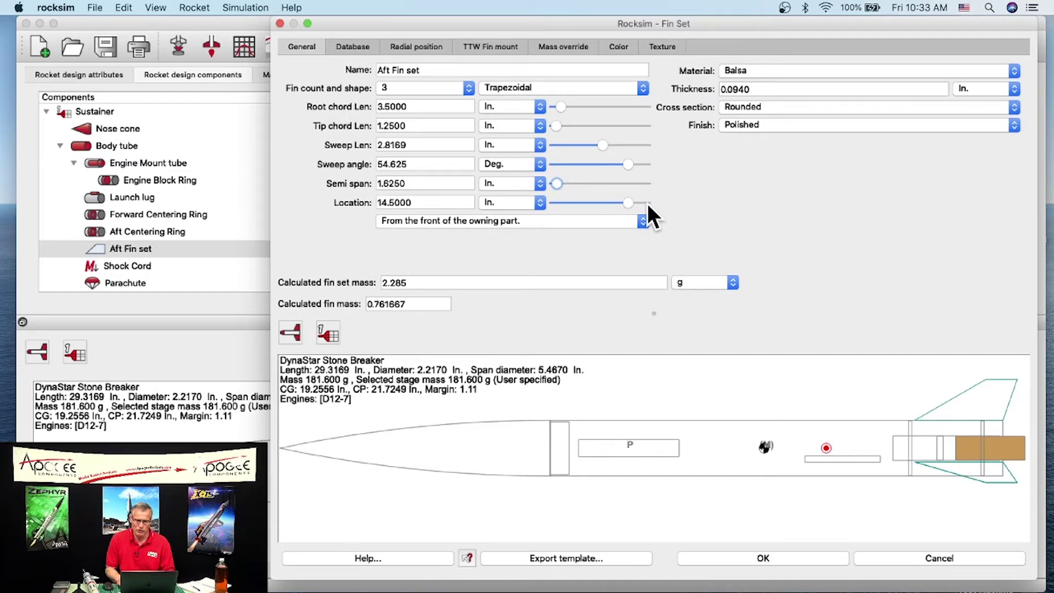
{"action": "key", "text": "Right"}
{"action": "key", "text": "Right"}
{"action": "key", "text": "Right"}
{"action": "key", "text": "Right"}
{"action": "key", "text": "Right"}
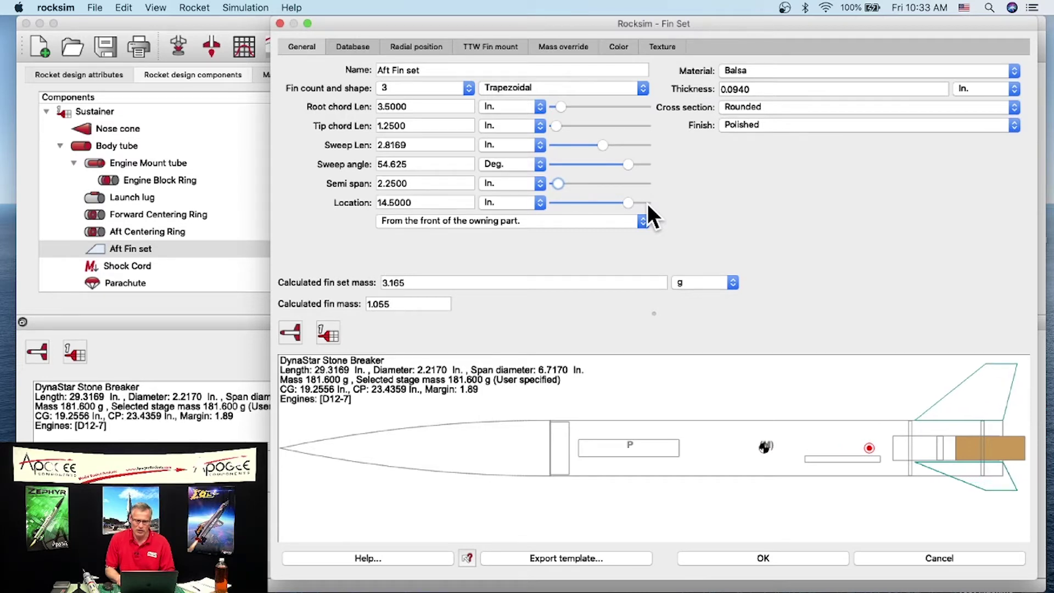
{"action": "key", "text": "Right"}
{"action": "key", "text": "Right"}
{"action": "key", "text": "Right"}
{"action": "key", "text": "Right"}
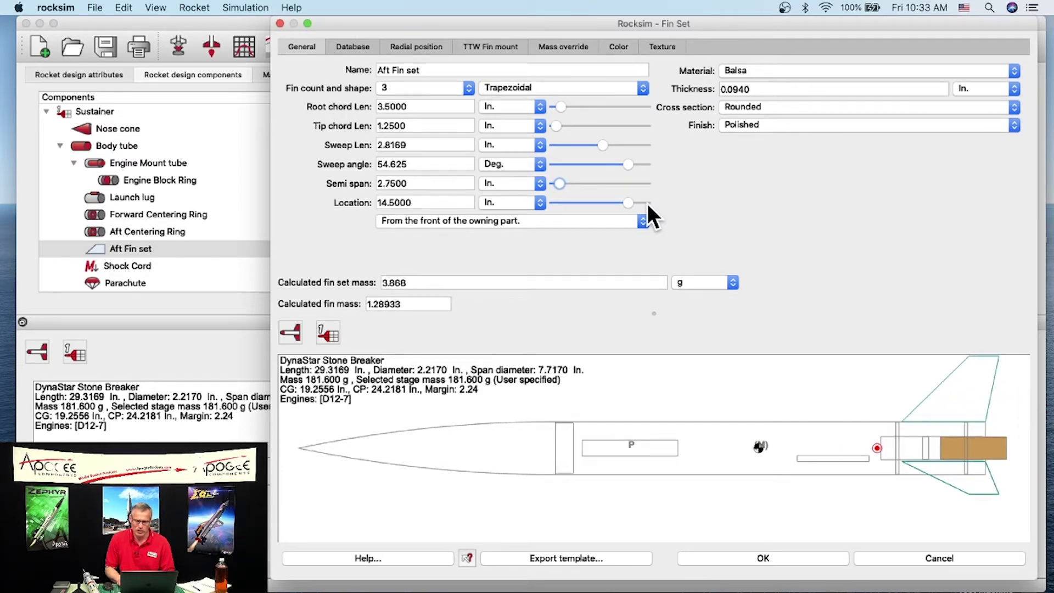
{"action": "key", "text": "Right"}
{"action": "key", "text": "Right"}
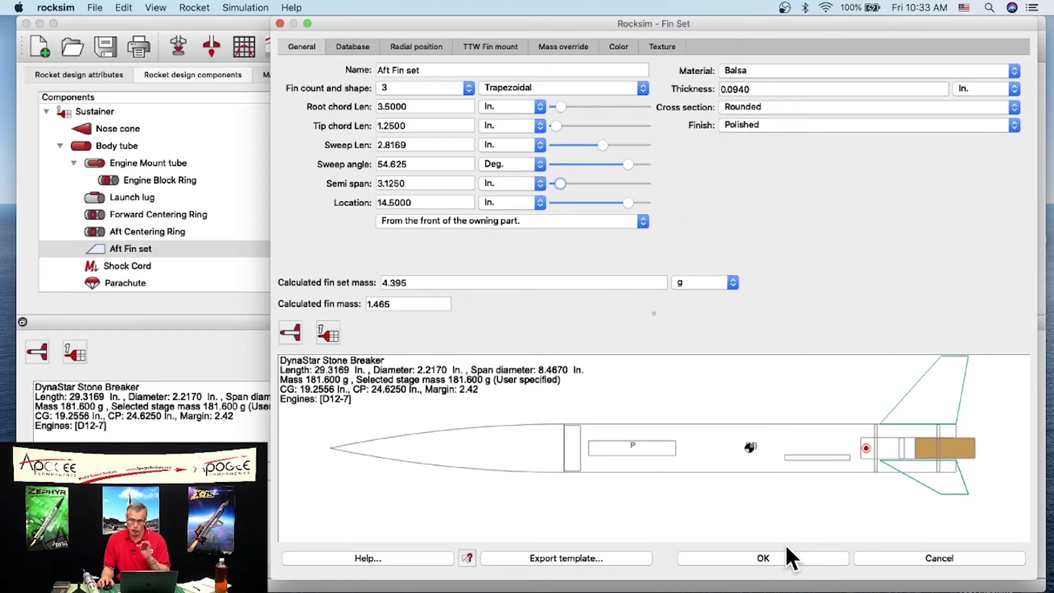
{"action": "left_click", "coordinate": [800, 556]}
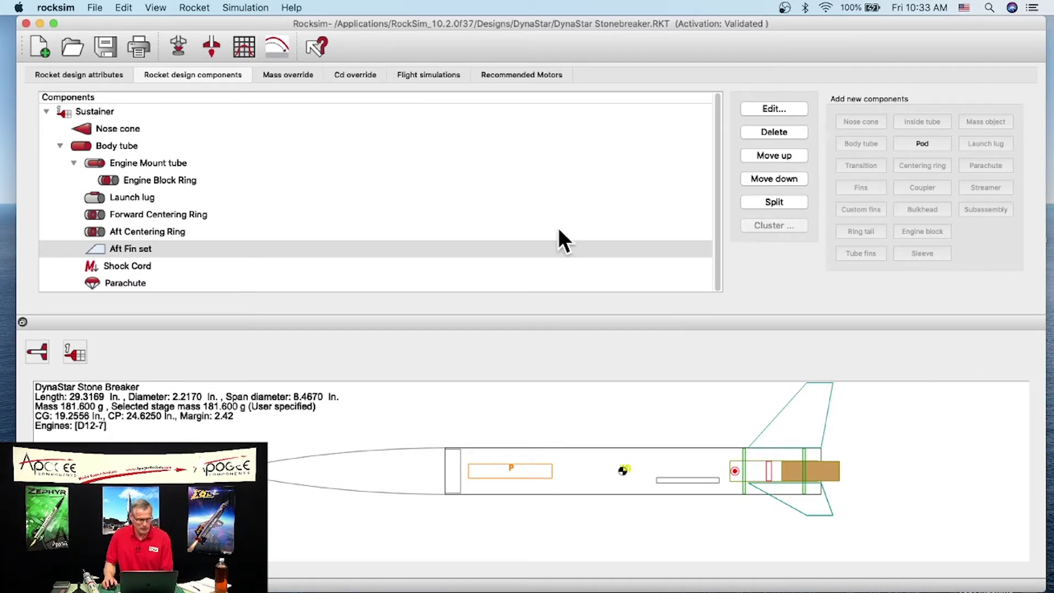
- Add a mass object to the nose cone without choosing a database part, and enlarge its dialog and rocket preview
{"action": "left_click", "coordinate": [89, 135]}
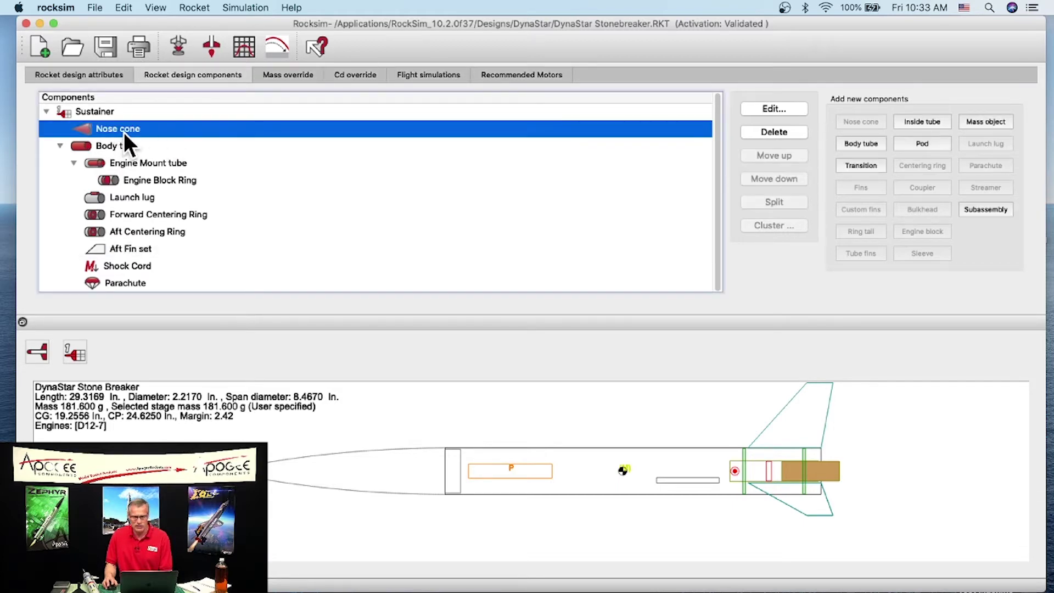
{"action": "left_click", "coordinate": [980, 121]}
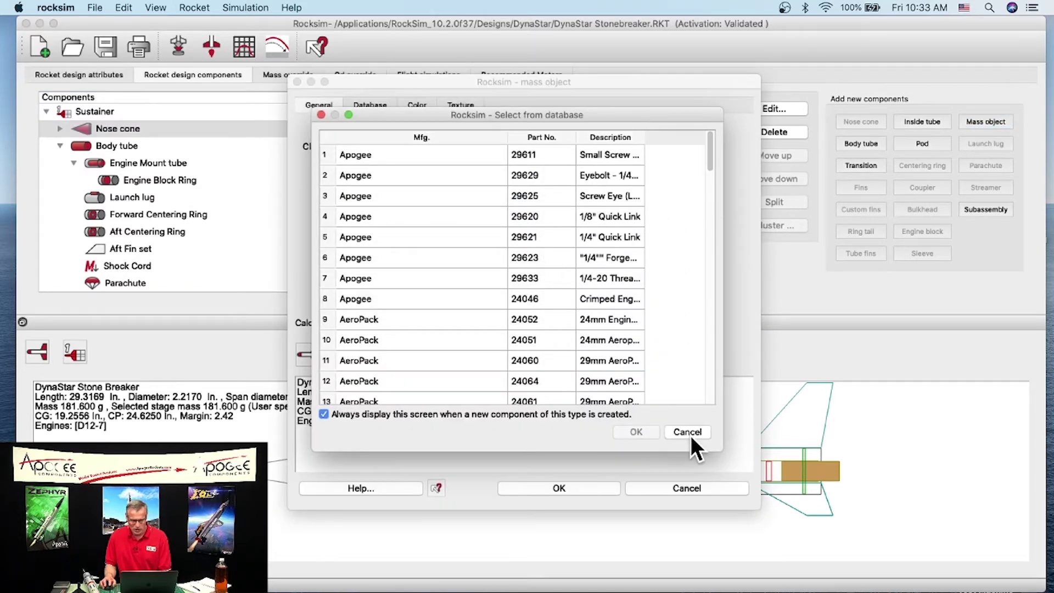
{"action": "left_click", "coordinate": [687, 431]}
{"action": "left_click_drag", "start_coordinate": [588, 81], "coordinate": [600, 27]}
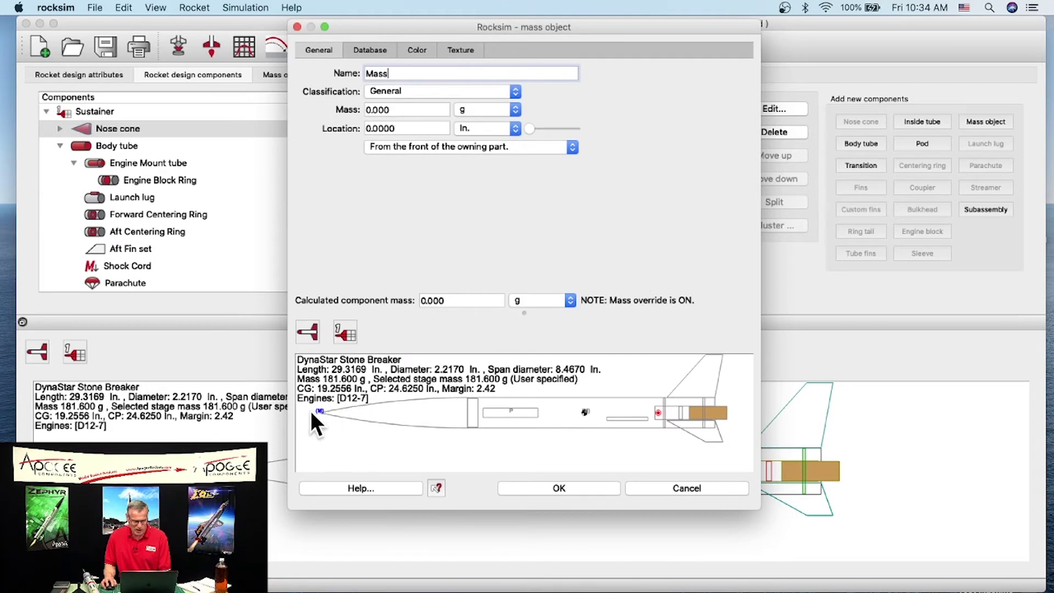
{"action": "left_click_drag", "start_coordinate": [758, 507], "coordinate": [941, 574]}
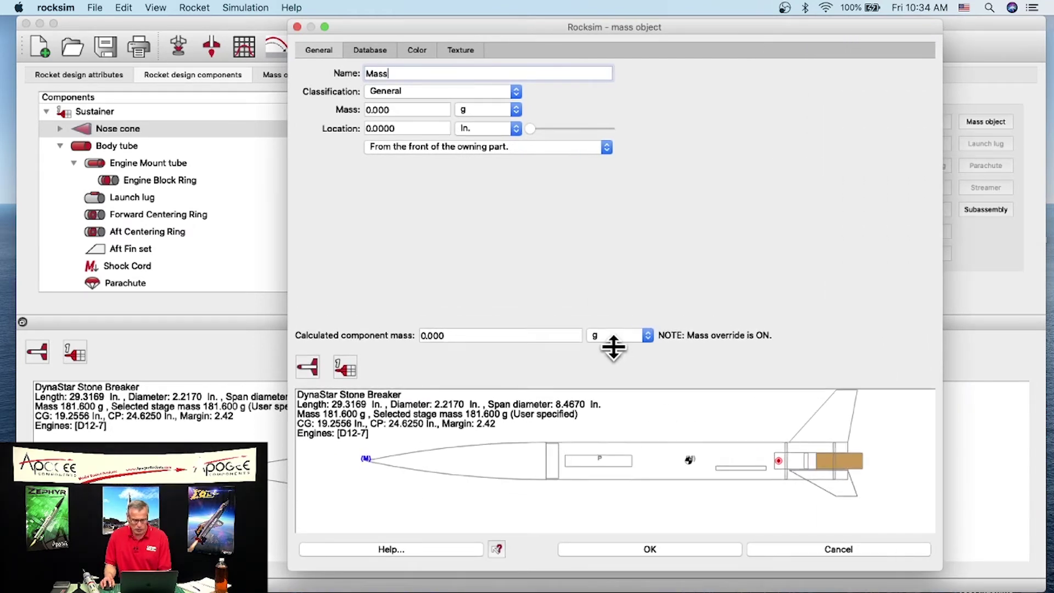
{"action": "left_click_drag", "start_coordinate": [611, 346], "coordinate": [612, 236]}
- Place the nose cone mass 5.25 in. from the front of the owning part and set its mass to 100 g
{"action": "left_click_drag", "start_coordinate": [528, 129], "coordinate": [565, 129]}
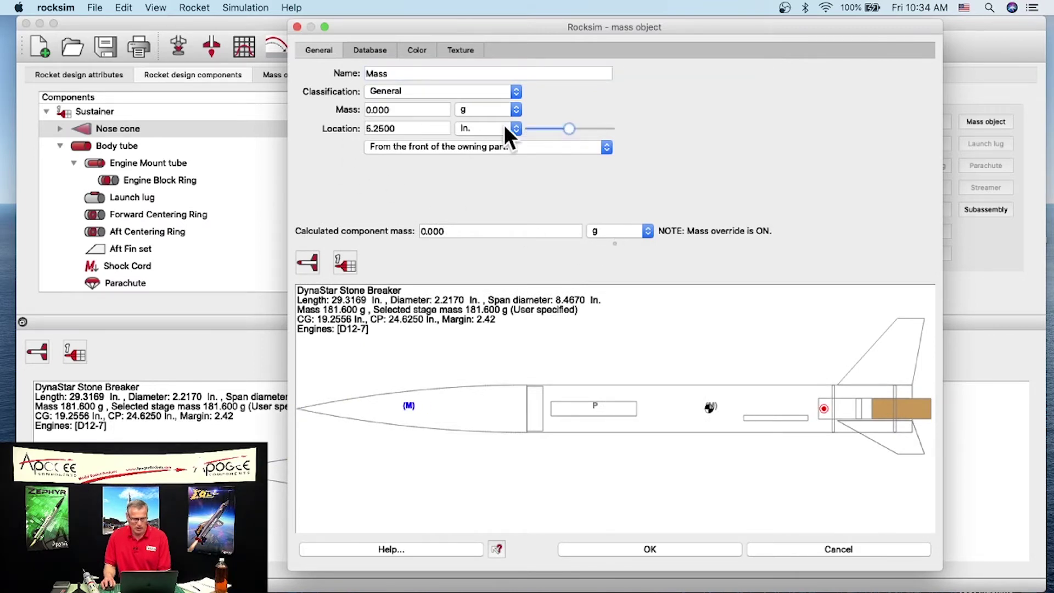
{"action": "left_click", "coordinate": [367, 107]}
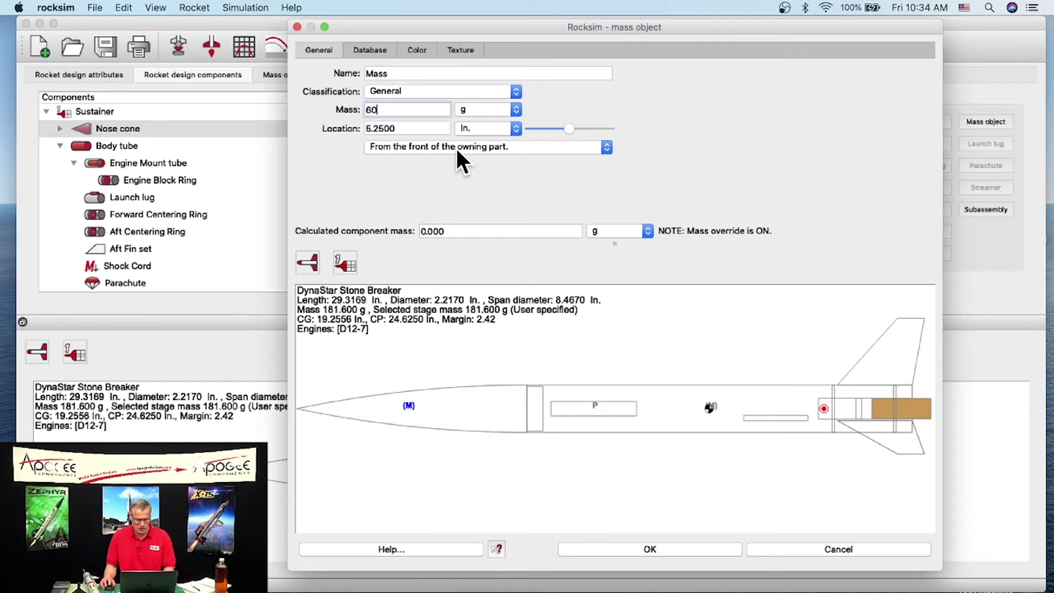
{"action": "key", "text": "Tab"}
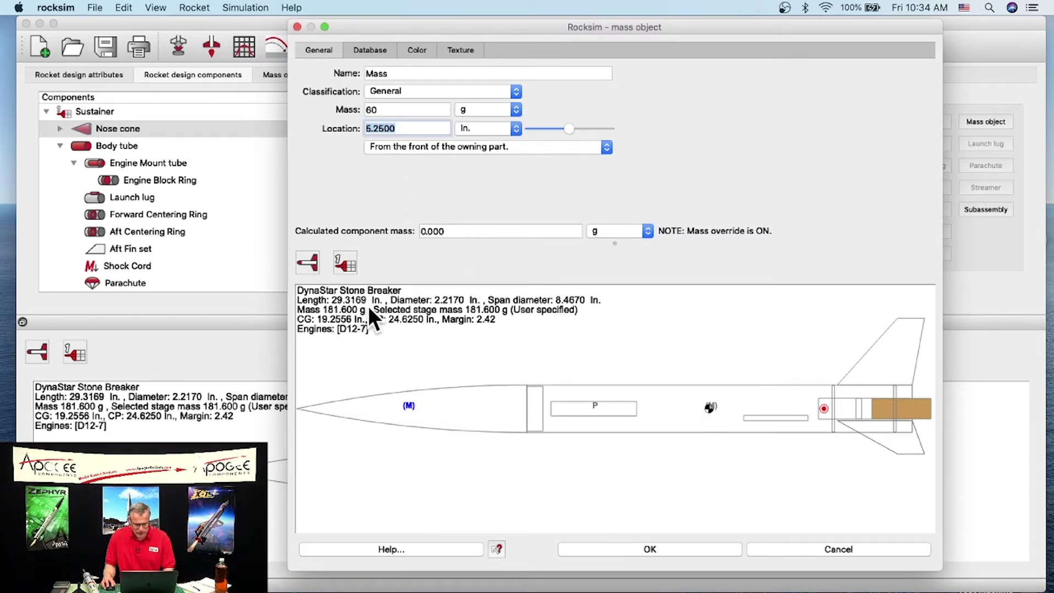
{"action": "left_click", "coordinate": [364, 110]}
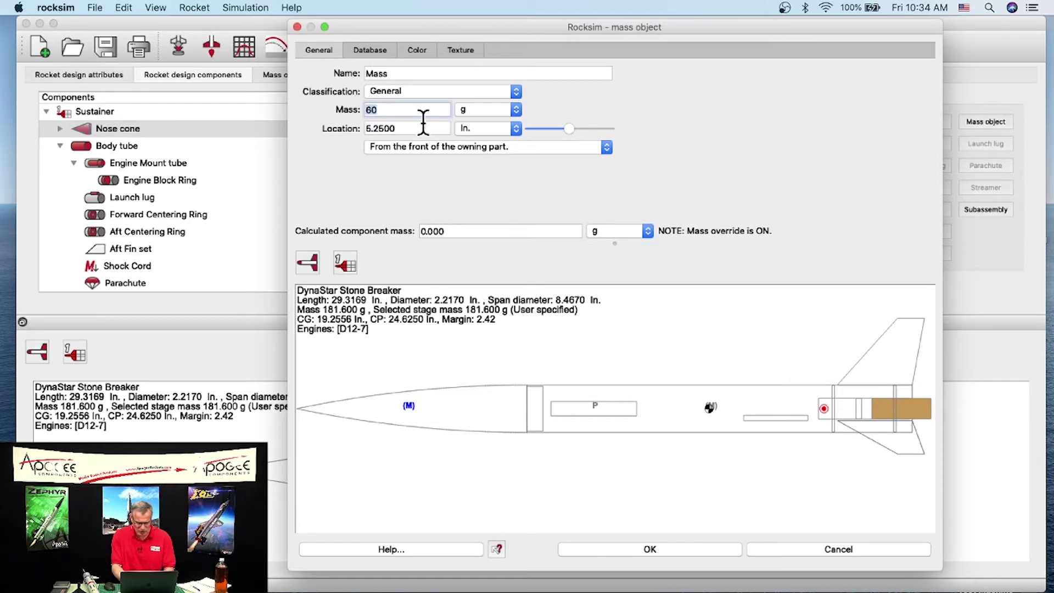
{"action": "type", "text": "1"}
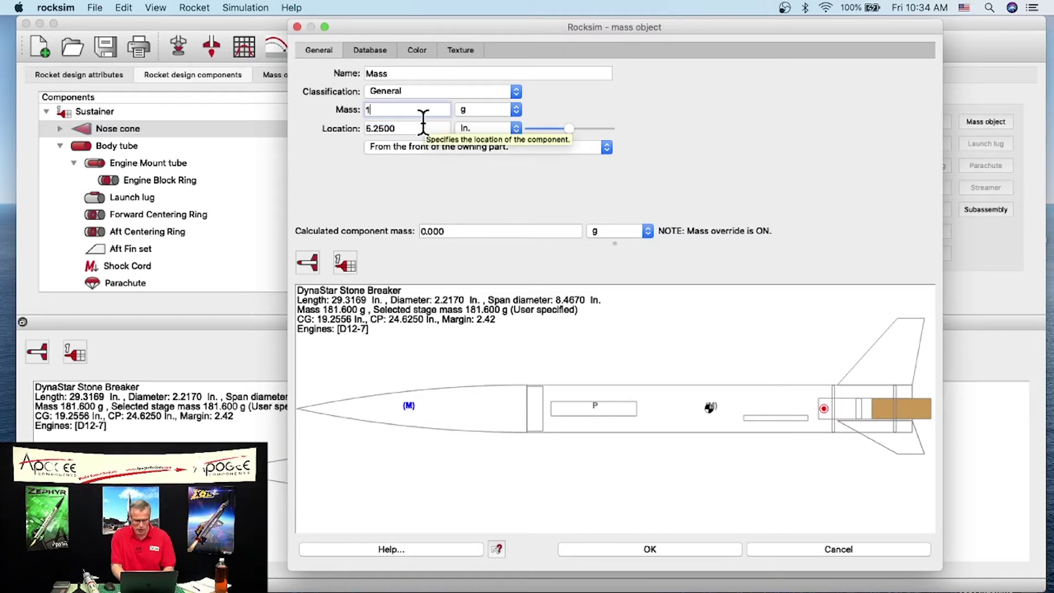
{"action": "type", "text": "00"}
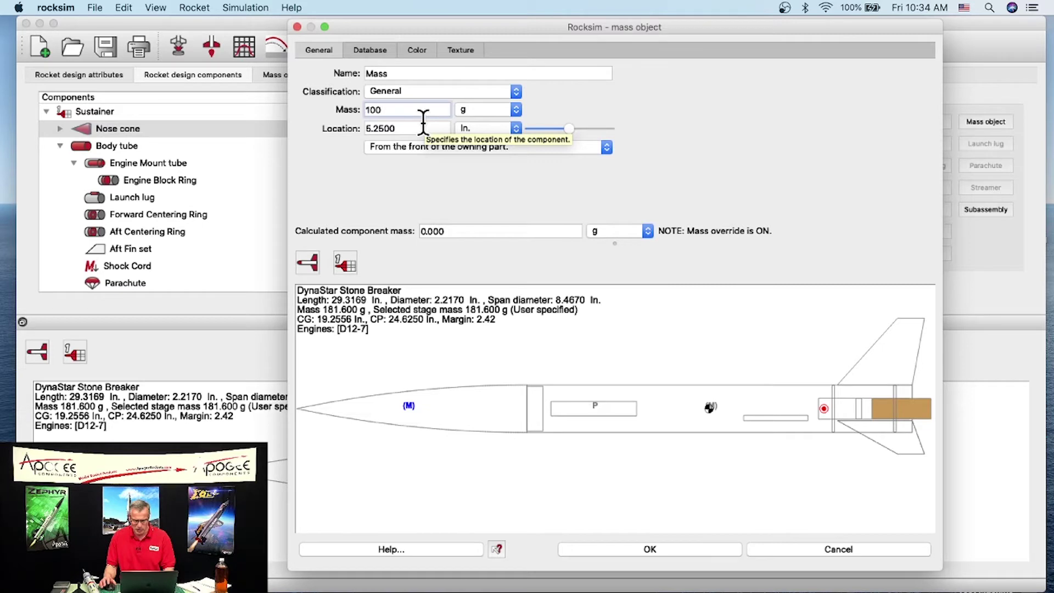
{"action": "key", "text": "Tab"}
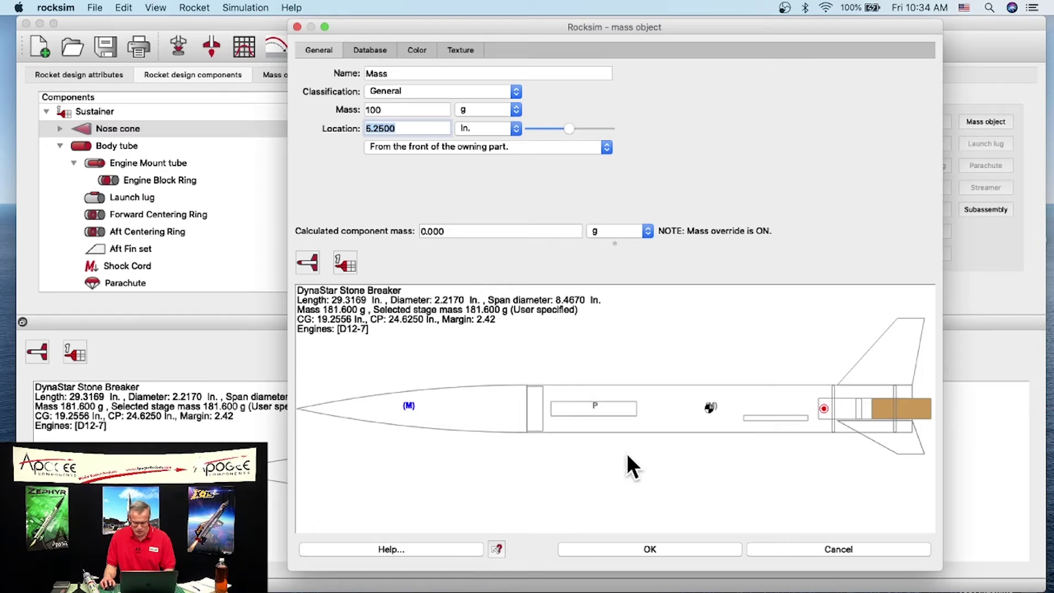
{"action": "left_click", "coordinate": [653, 549]}
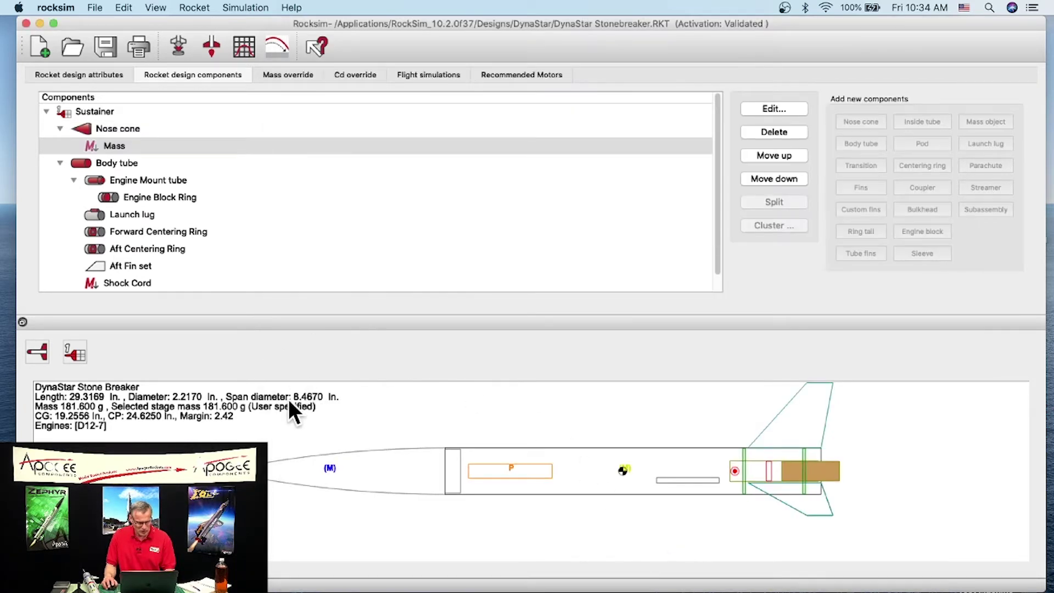
- Turn off the mass override values for all simulations and return to the rocket's component list
{"action": "left_click", "coordinate": [299, 75]}
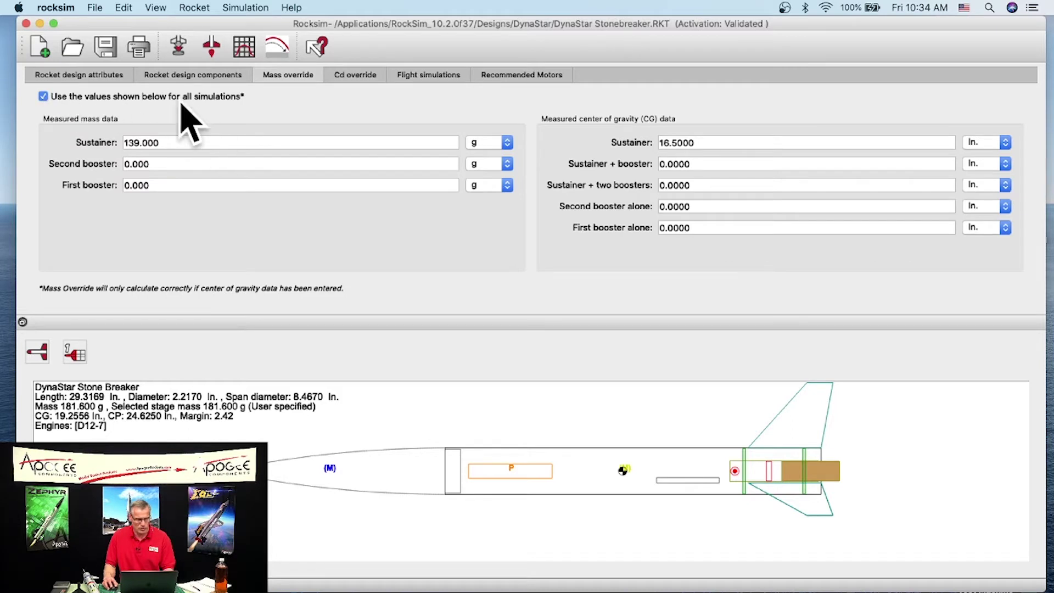
{"action": "left_click", "coordinate": [43, 97]}
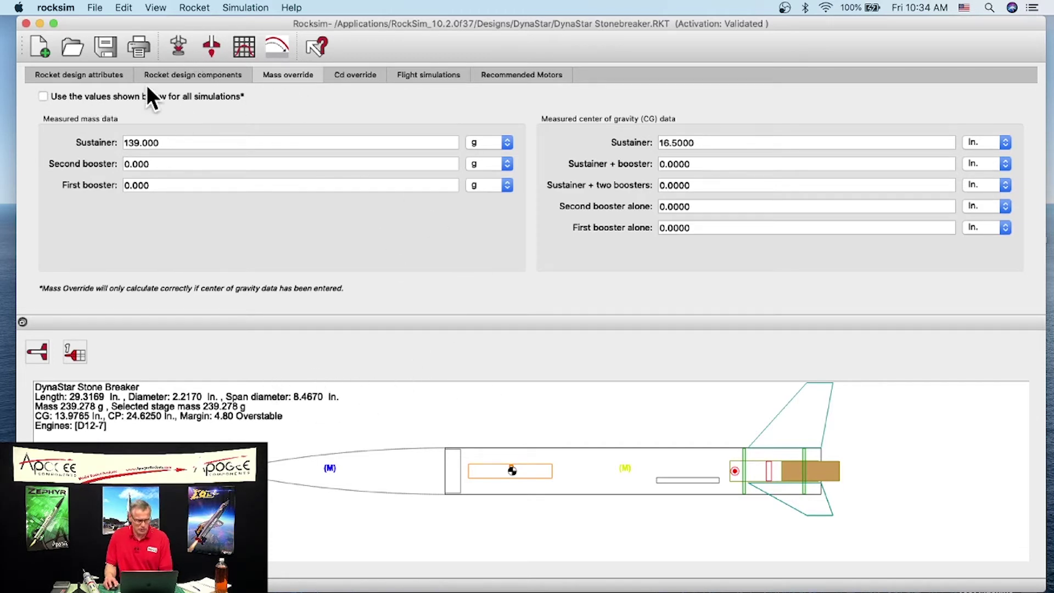
{"action": "left_click", "coordinate": [210, 77]}
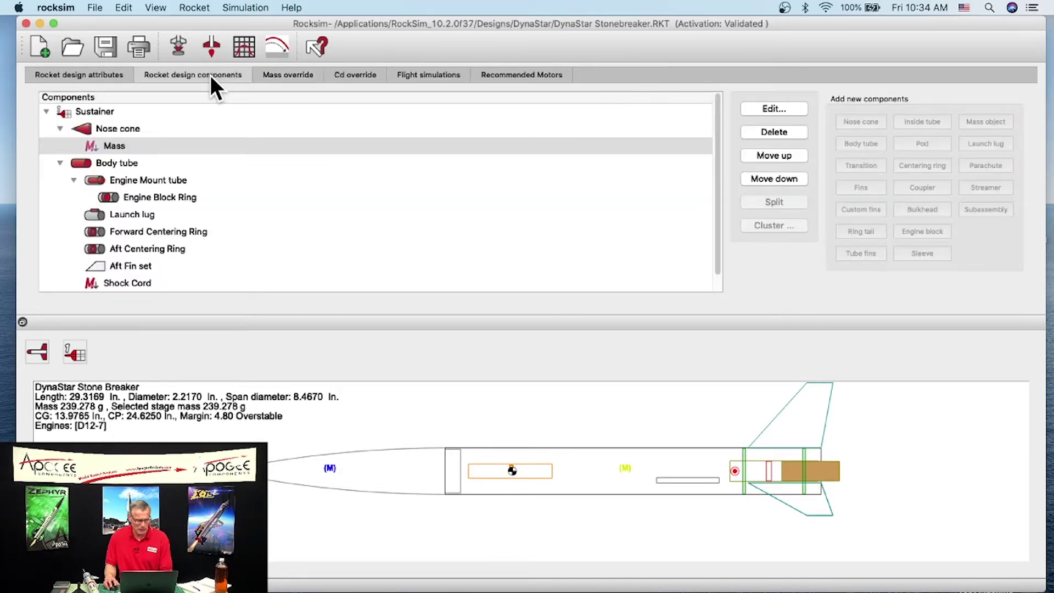
- Set the mass of the nose cone's mass object to 60 g
{"action": "double_click", "coordinate": [107, 140]}
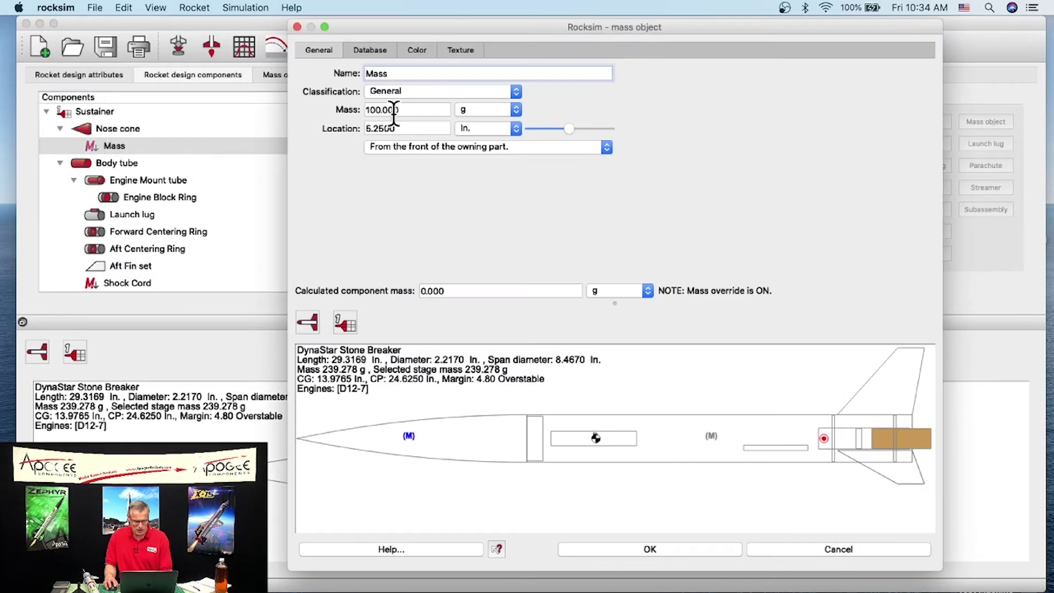
{"action": "left_click_drag", "start_coordinate": [403, 110], "coordinate": [357, 112]}
{"action": "type", "text": "60"}
{"action": "key", "text": "Tab"}
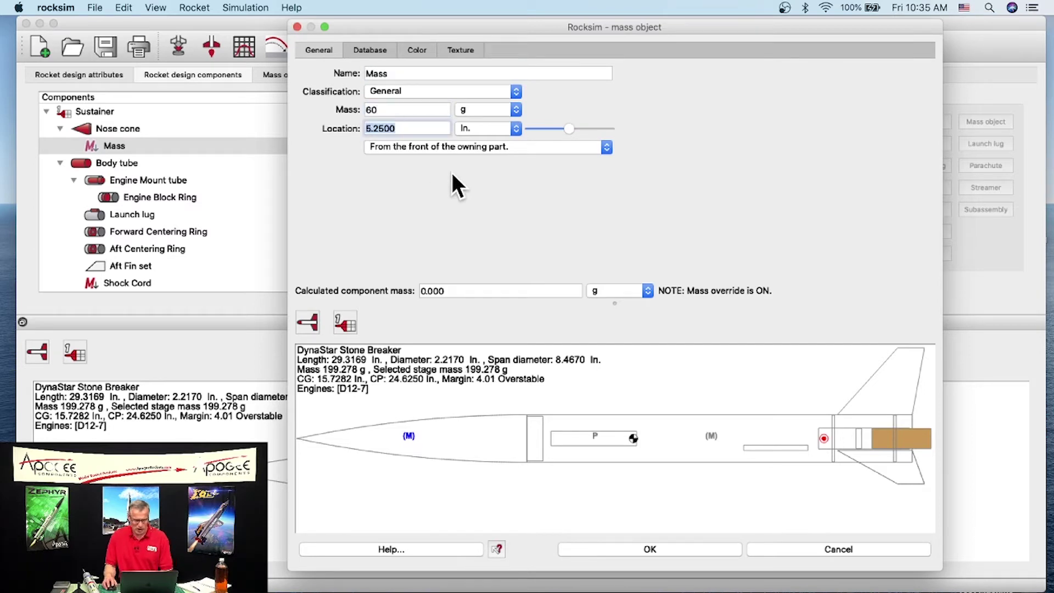
{"action": "left_click", "coordinate": [616, 542]}
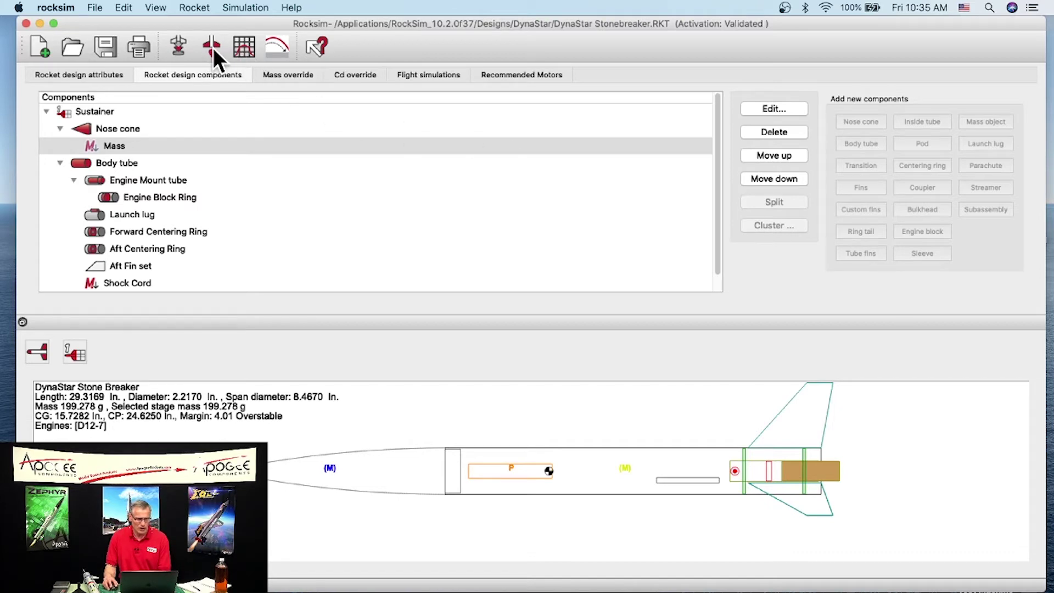
- Simulate the modified rocket with the D12-7 engine, play its 2D flight profile, scrub through the flight, and close the profile
{"action": "left_click", "coordinate": [176, 44]}
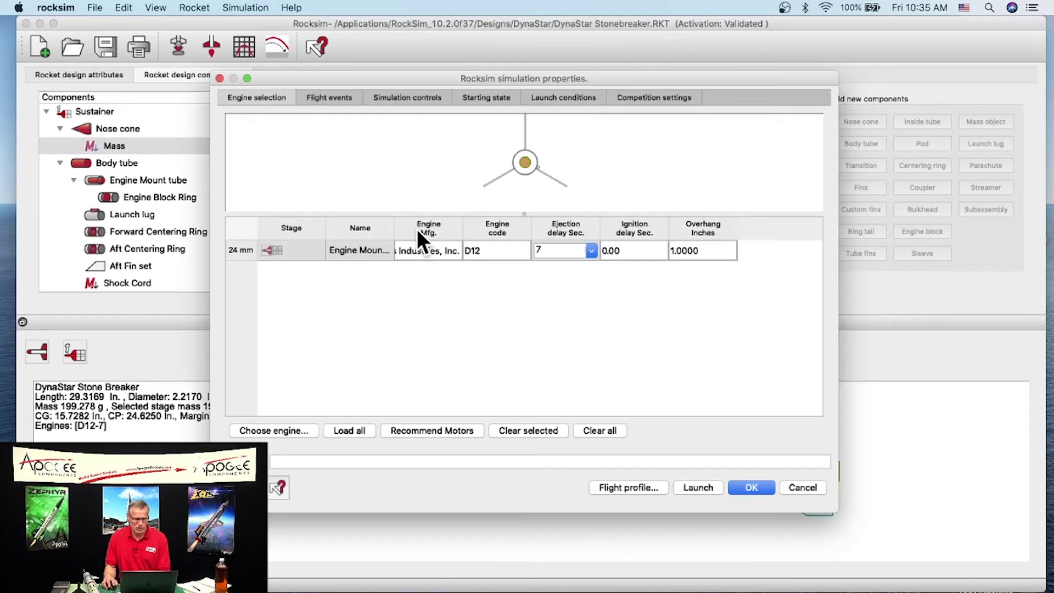
{"action": "left_click", "coordinate": [629, 488]}
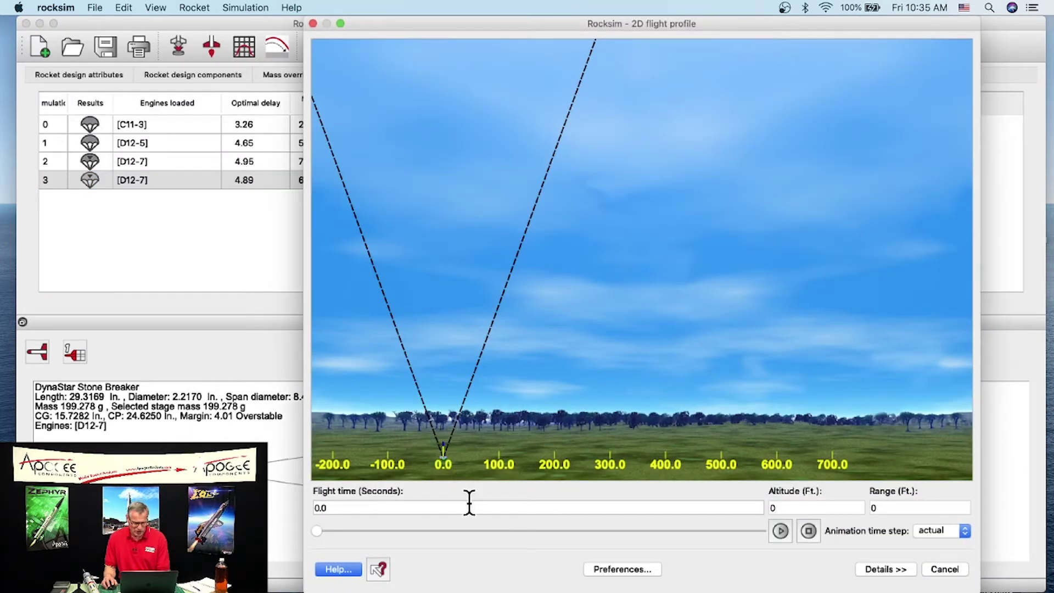
{"action": "left_click", "coordinate": [779, 531]}
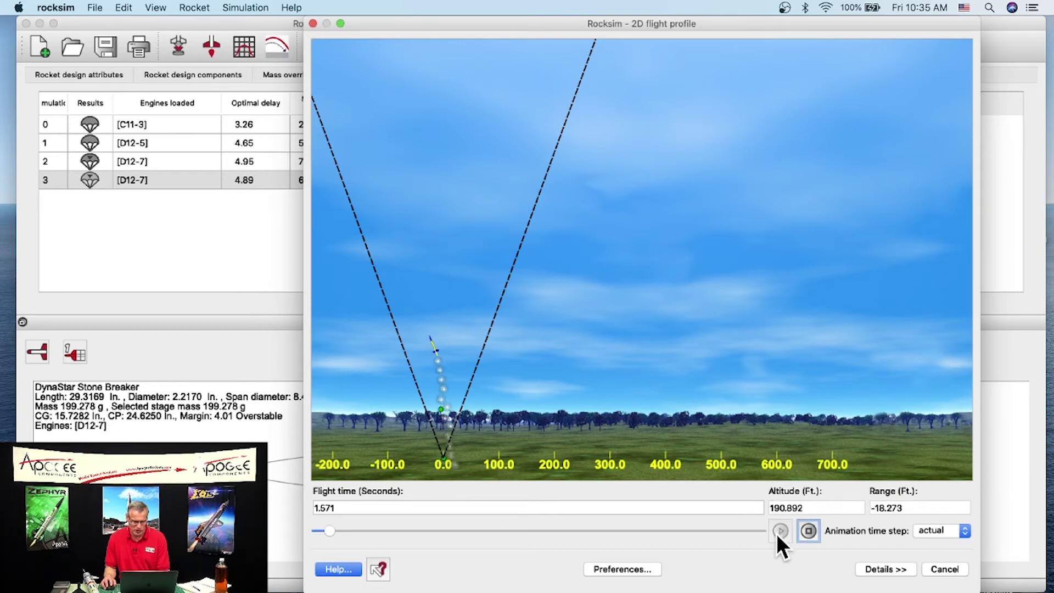
{"action": "left_click", "coordinate": [807, 530]}
{"action": "left_click_drag", "start_coordinate": [351, 534], "coordinate": [378, 463]}
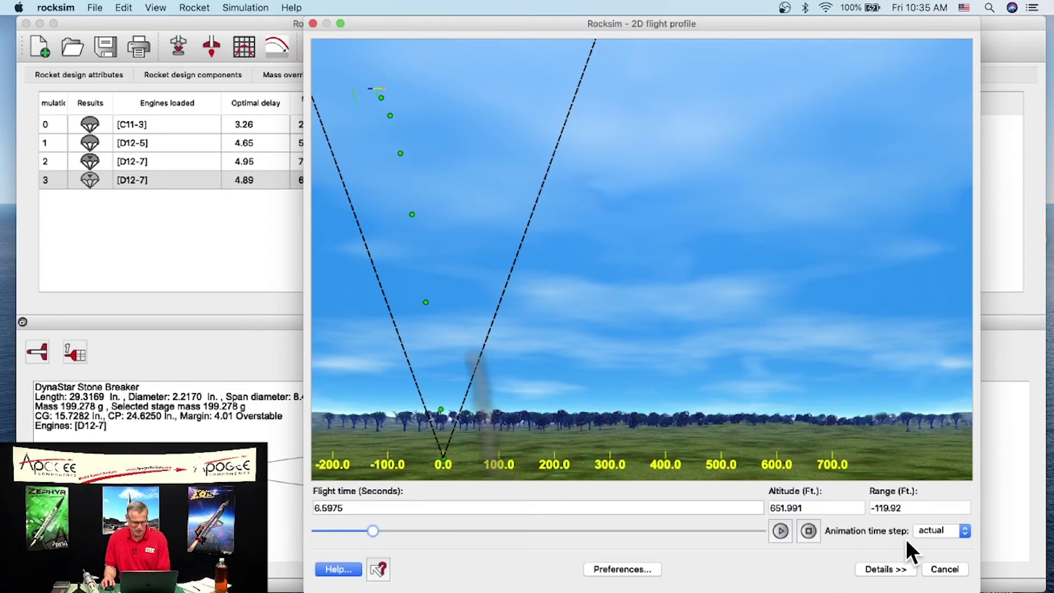
{"action": "left_click", "coordinate": [951, 569]}
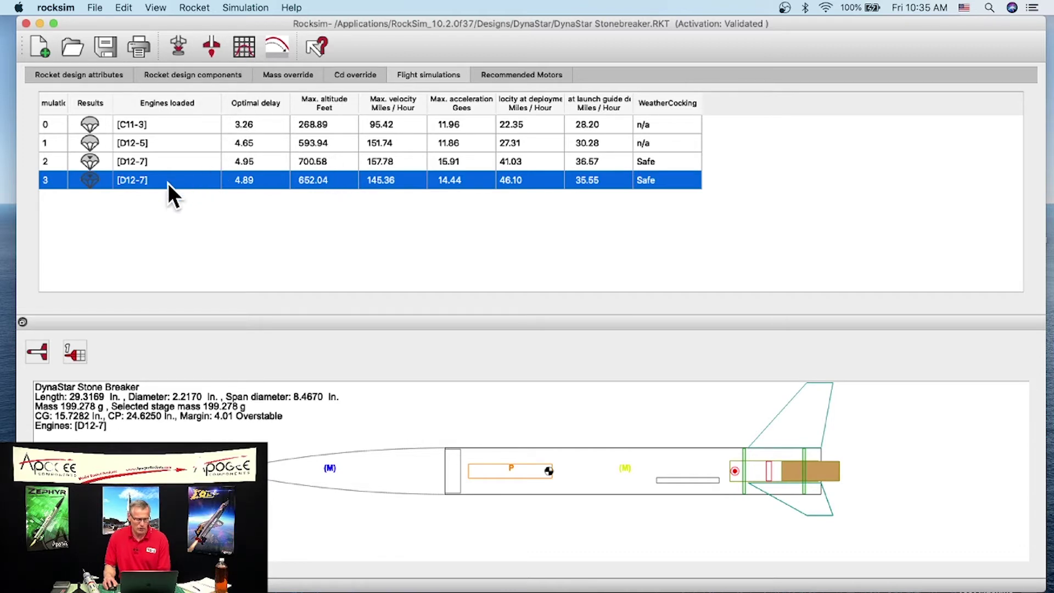
- Plot velocity, altitude and wind angle of attack against time for simulation 3 up to peak velocity, and close the graph after examining it
{"action": "left_click_drag", "start_coordinate": [219, 102], "coordinate": [177, 102]}
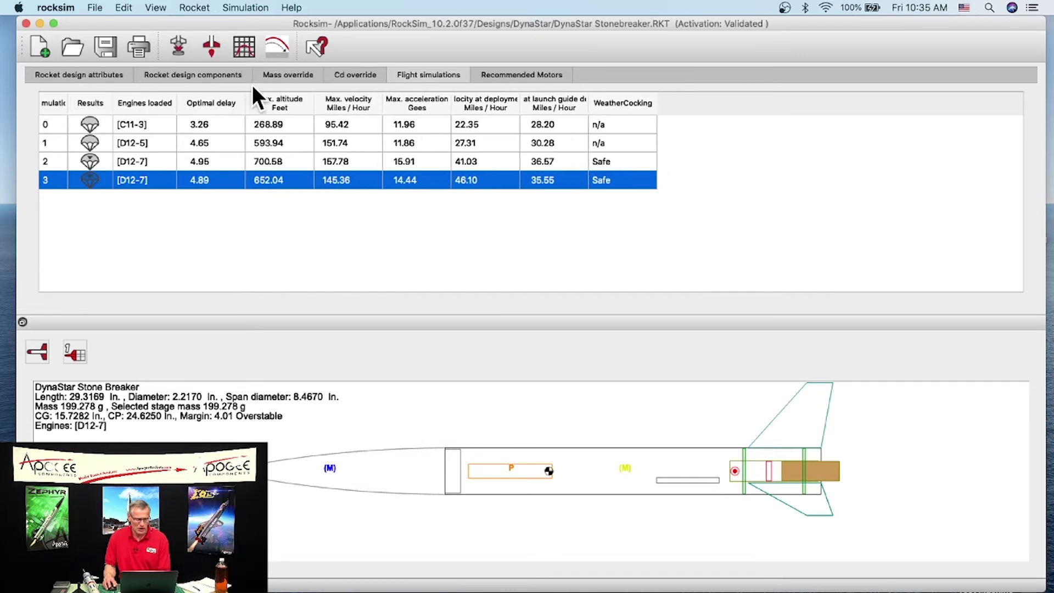
{"action": "left_click", "coordinate": [244, 47]}
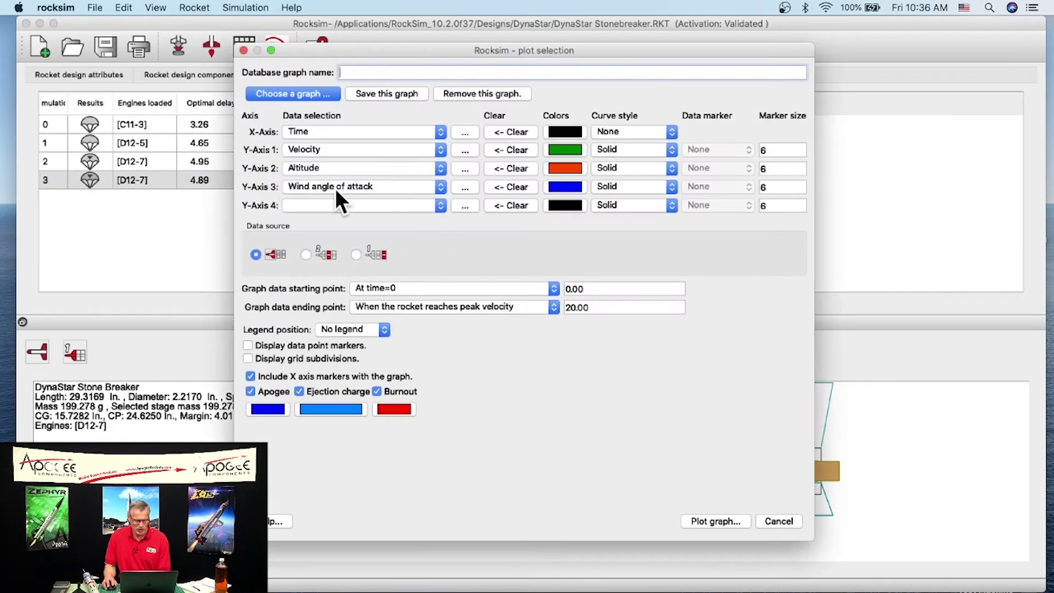
{"action": "left_click", "coordinate": [720, 520]}
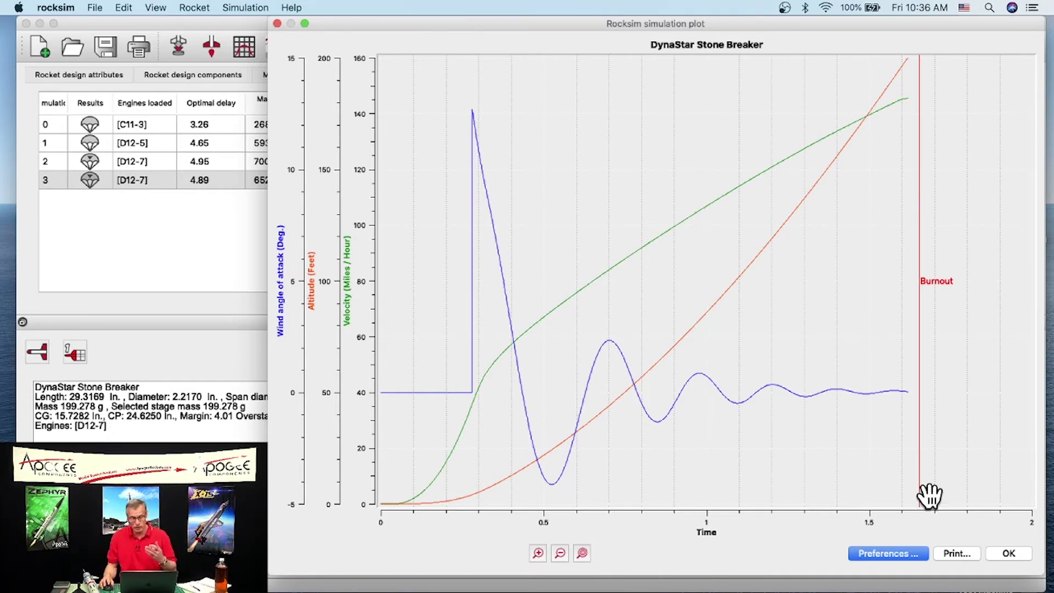
{"action": "left_click", "coordinate": [1008, 553]}
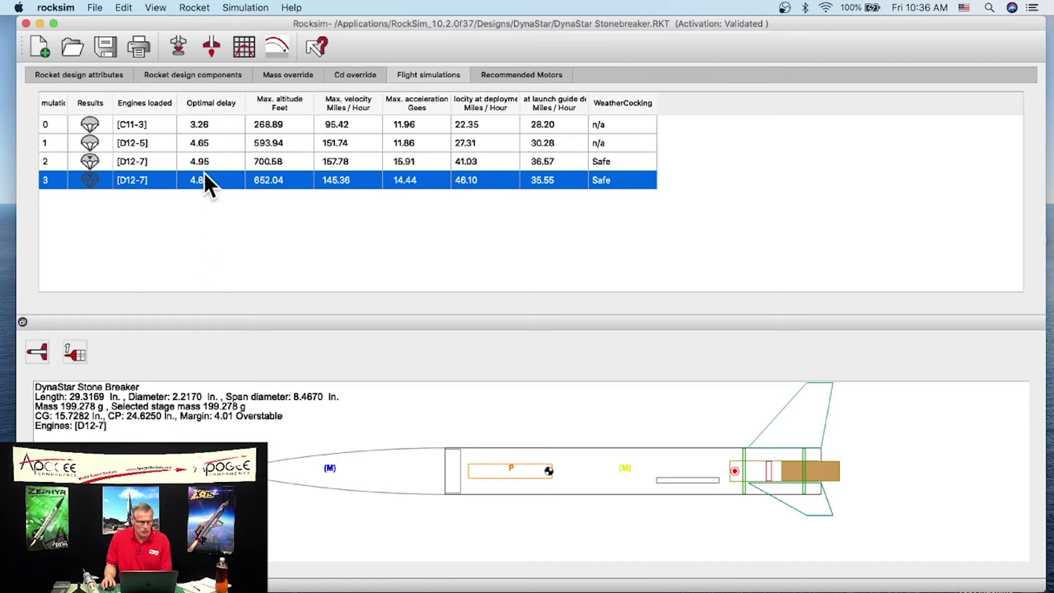
- Open the design DynaStar_Rip-Roar.RKT without saving the changes to the current rocket
{"action": "left_click", "coordinate": [76, 46]}
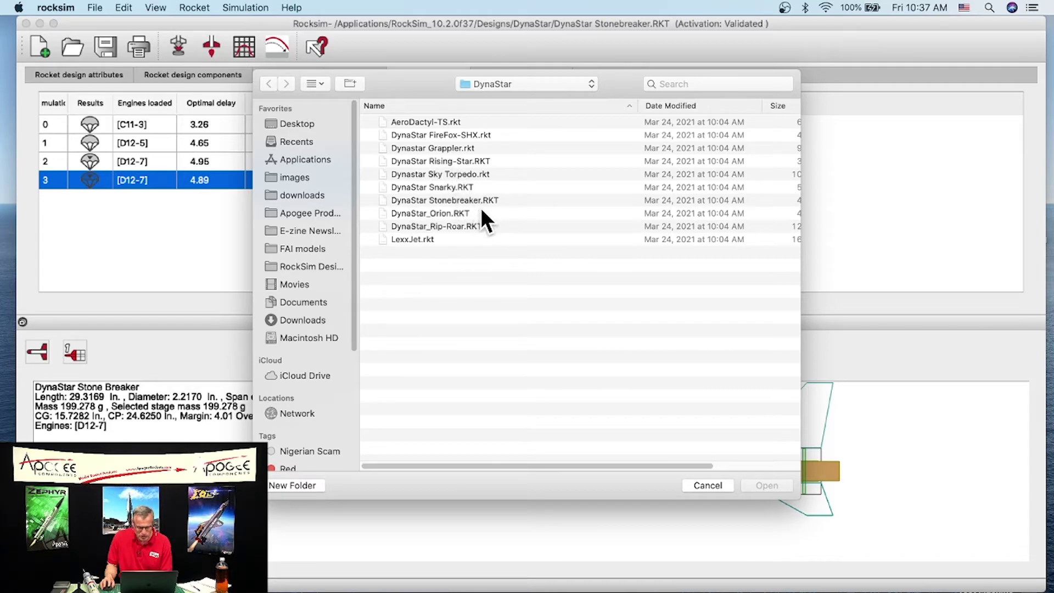
{"action": "left_click", "coordinate": [469, 226]}
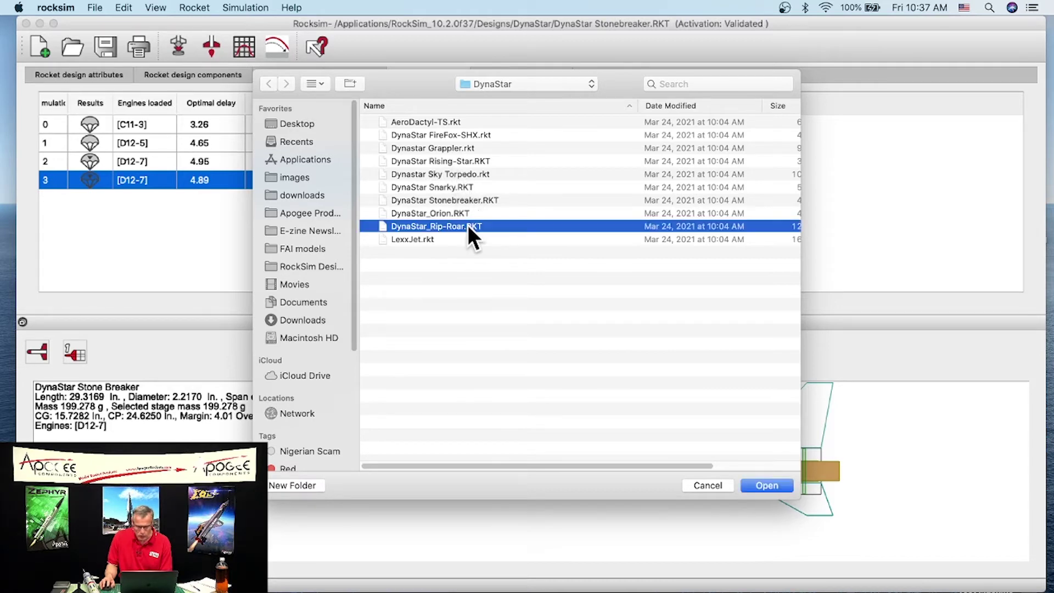
{"action": "left_click", "coordinate": [767, 484]}
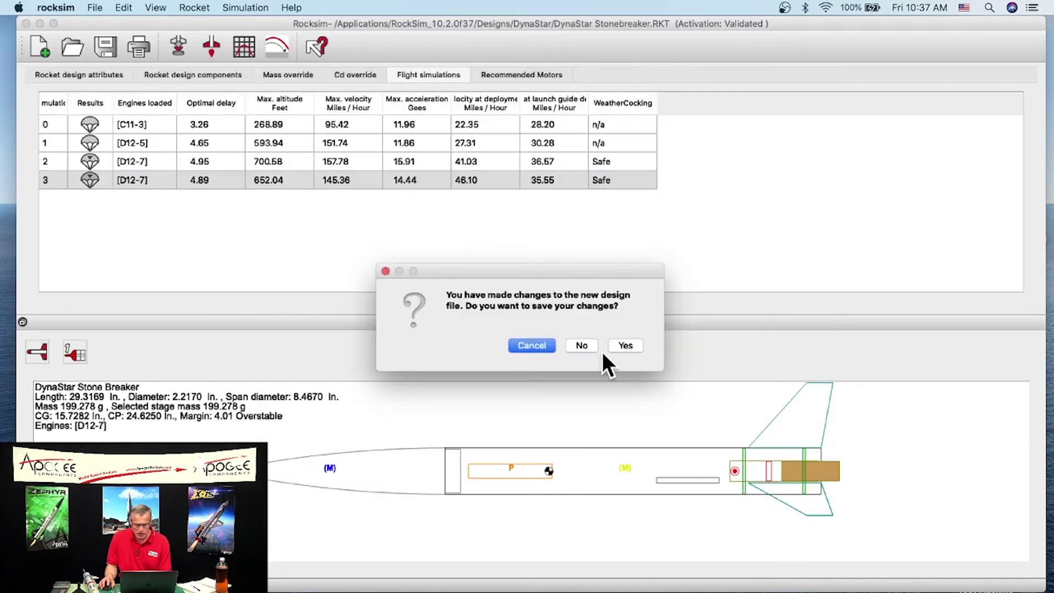
{"action": "left_click", "coordinate": [582, 344]}
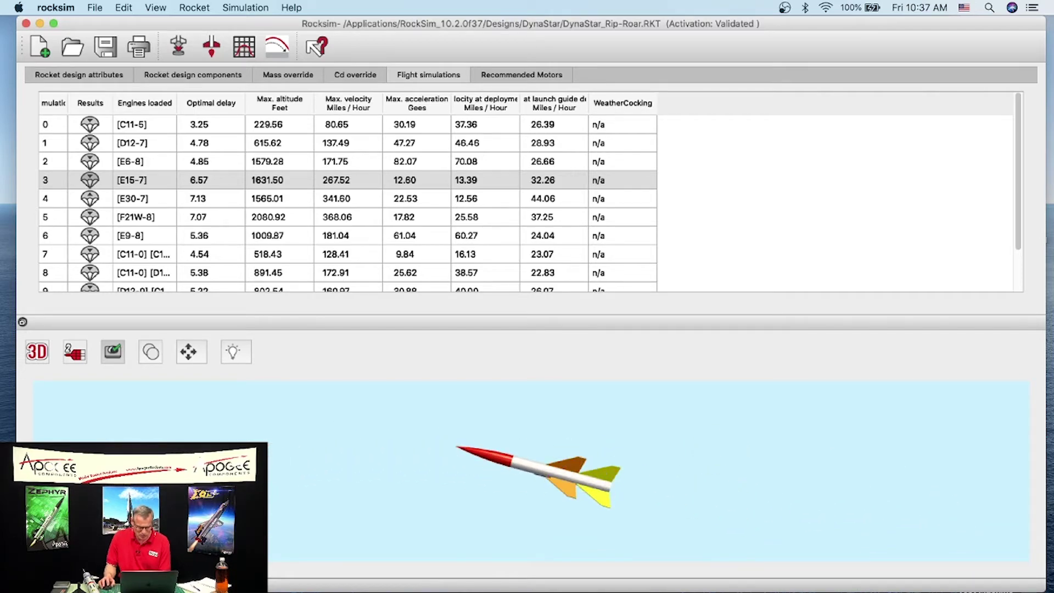
- Switch to Safari, search the Apogee site for "rip", and view the Rip-Roar kit's enlarged product picture
{"action": "key", "text": "super+Tab"}
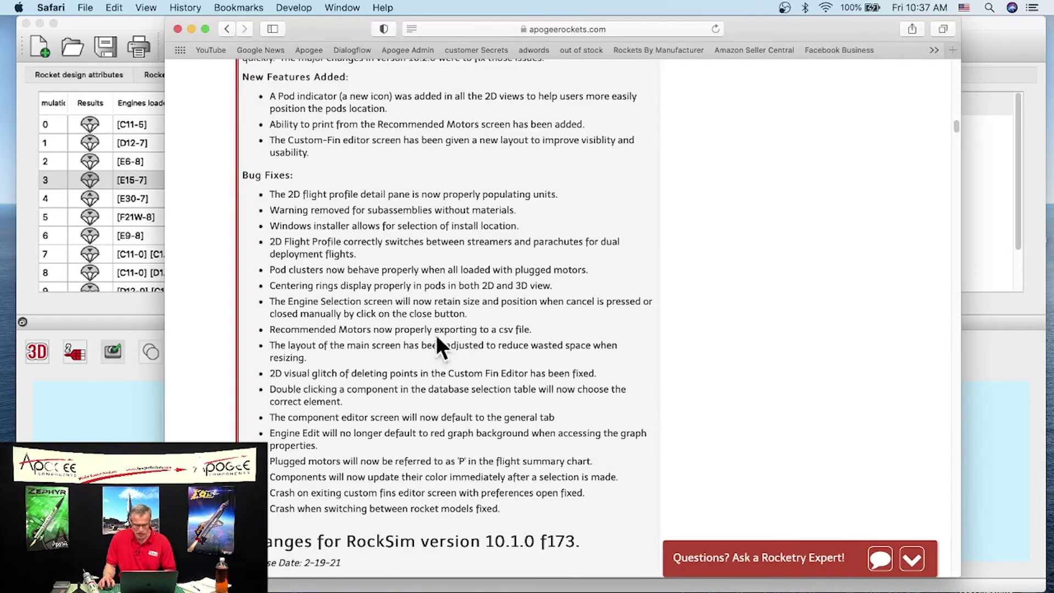
{"action": "scroll", "coordinate": [453, 283], "scroll_direction": "up", "scroll_amount": 15}
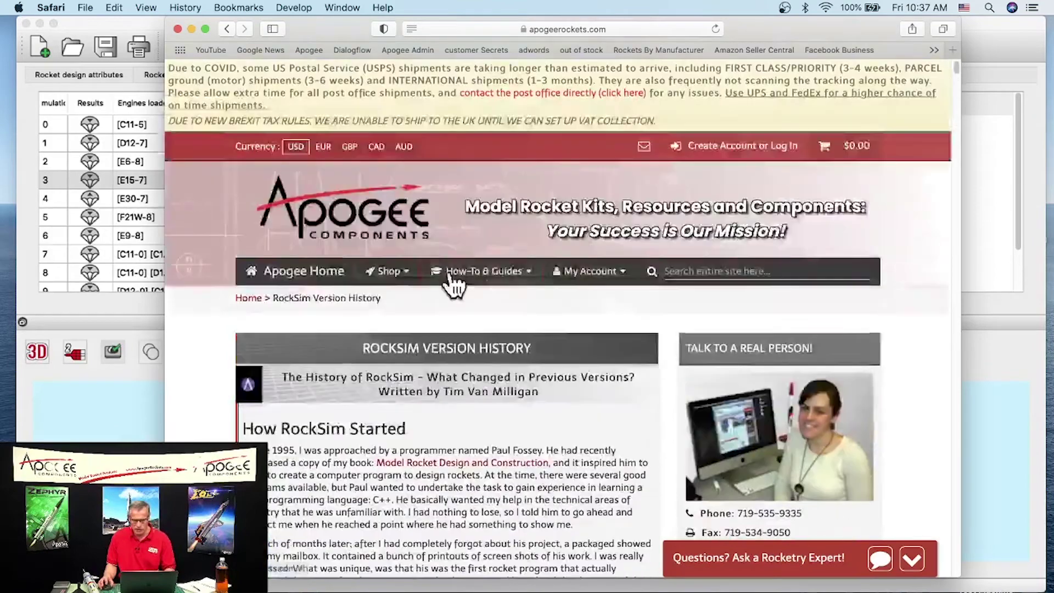
{"action": "left_click", "coordinate": [670, 271]}
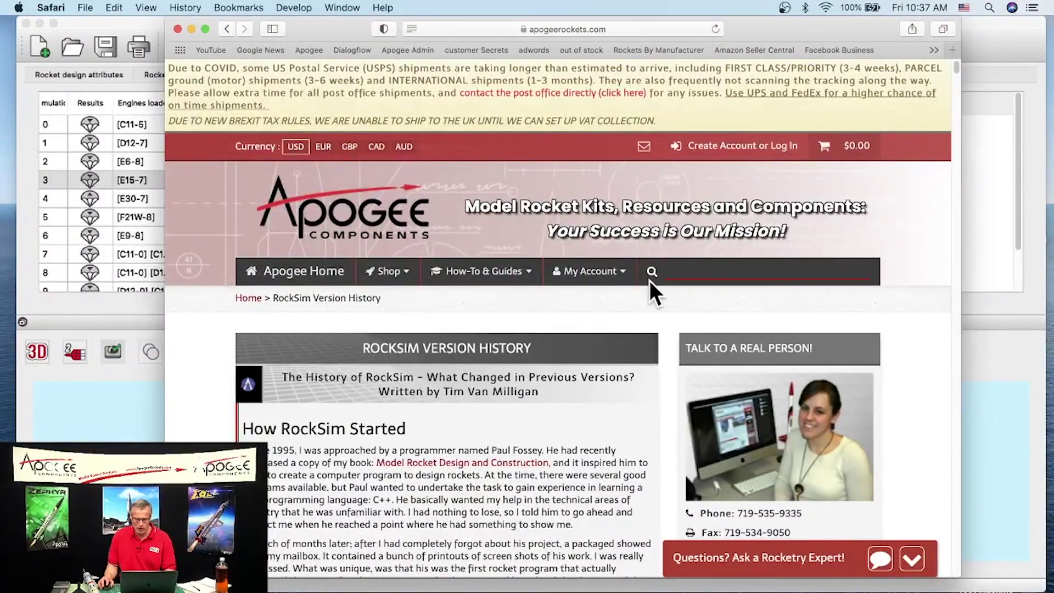
{"action": "type", "text": "rip"}
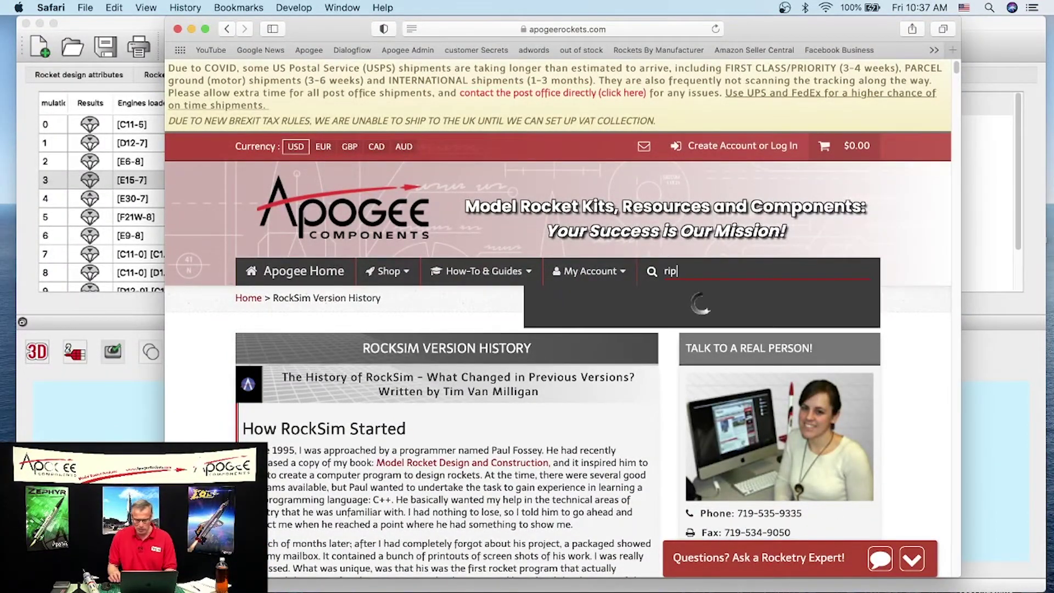
{"action": "scroll", "coordinate": [783, 379], "scroll_direction": "down", "scroll_amount": 5}
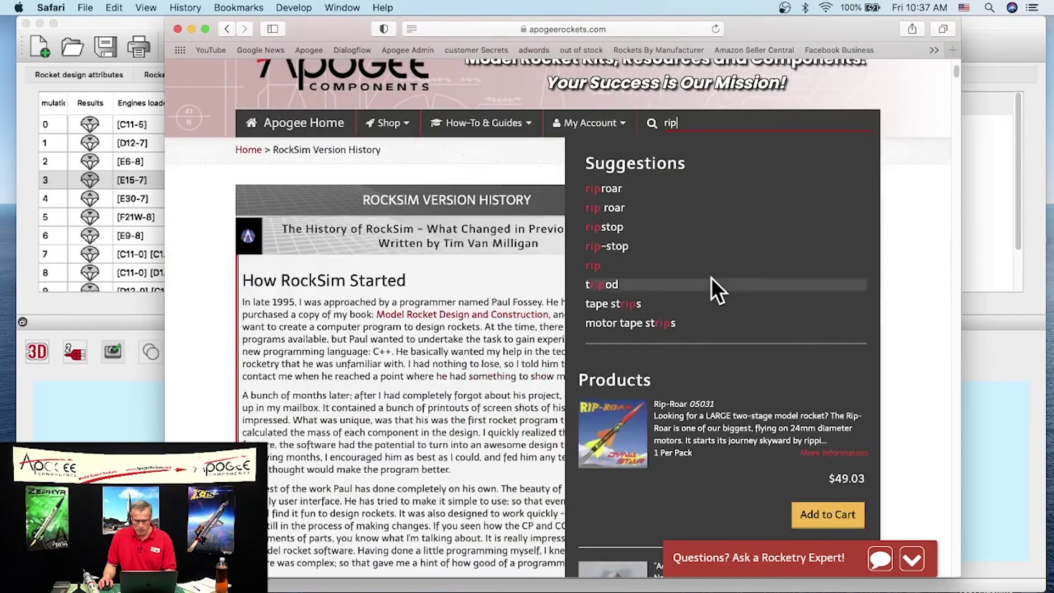
{"action": "left_click", "coordinate": [604, 442]}
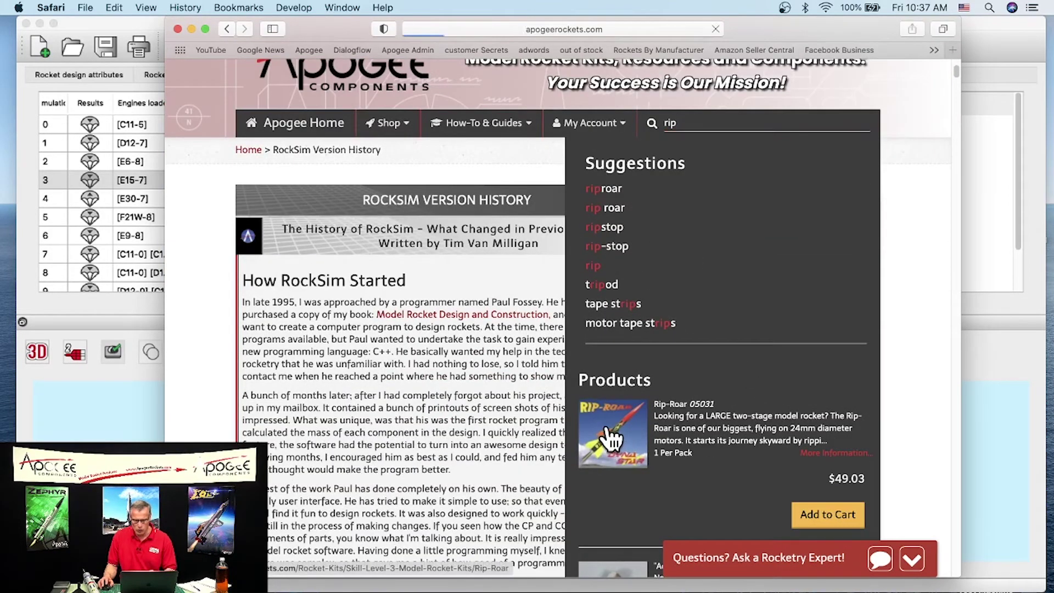
{"action": "scroll", "coordinate": [527, 360], "scroll_direction": "down", "scroll_amount": 5}
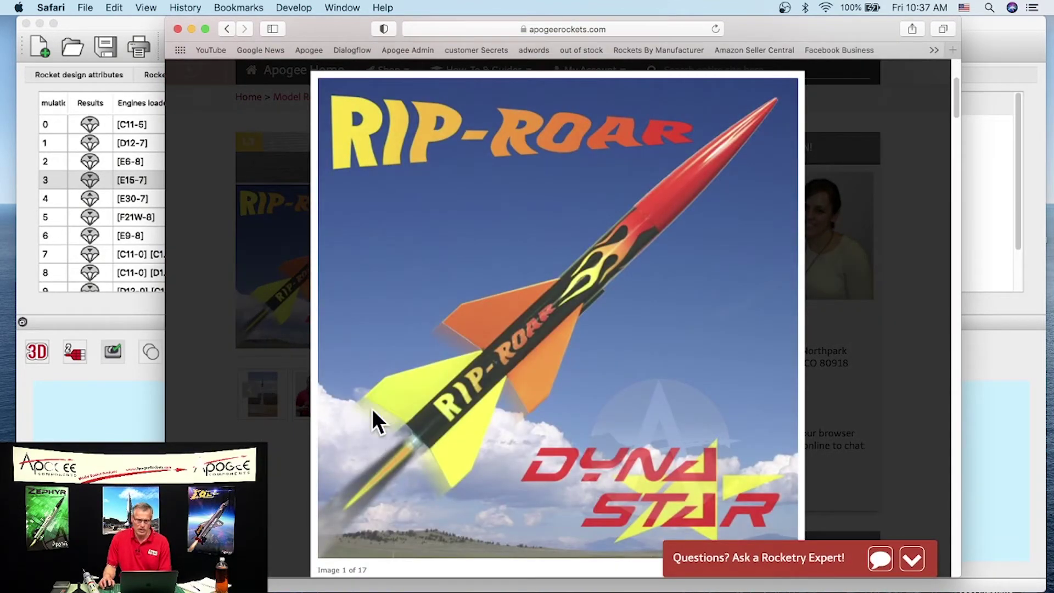
- Switch back to RockSim, widen the Engines loaded column, and load the [D12-0] [D12-7] engines from simulation 10
{"action": "left_click", "coordinate": [119, 427]}
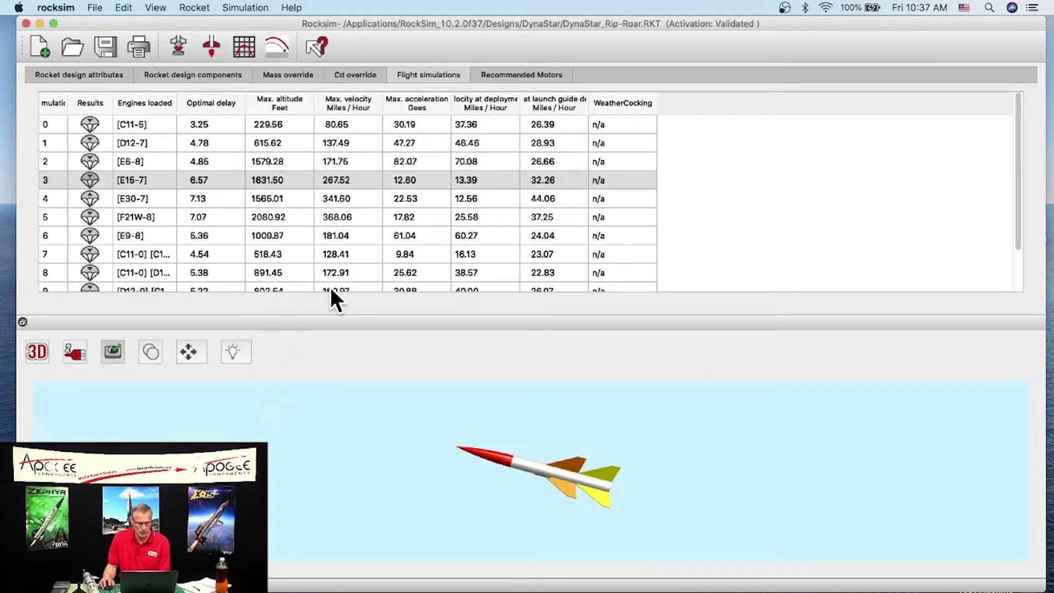
{"action": "scroll", "coordinate": [137, 202], "scroll_direction": "down", "scroll_amount": 3}
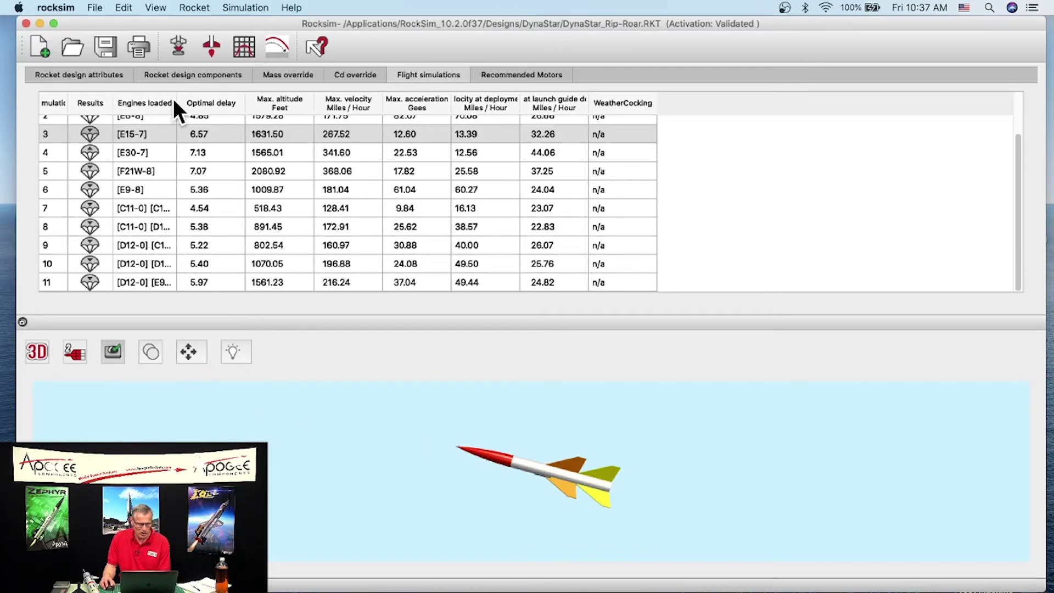
{"action": "left_click_drag", "start_coordinate": [173, 100], "coordinate": [220, 101]}
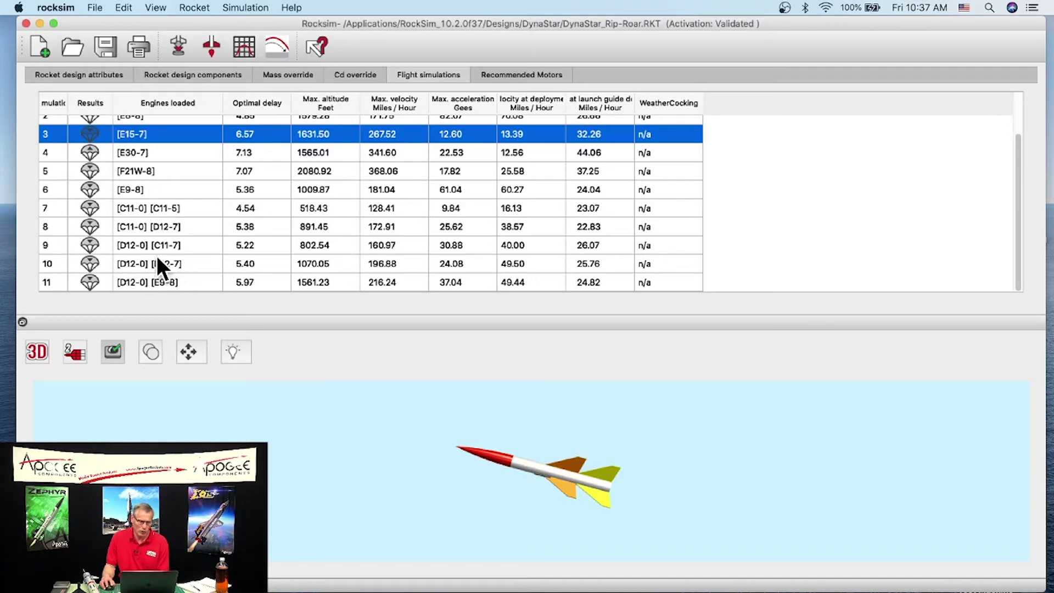
{"action": "left_click", "coordinate": [176, 264]}
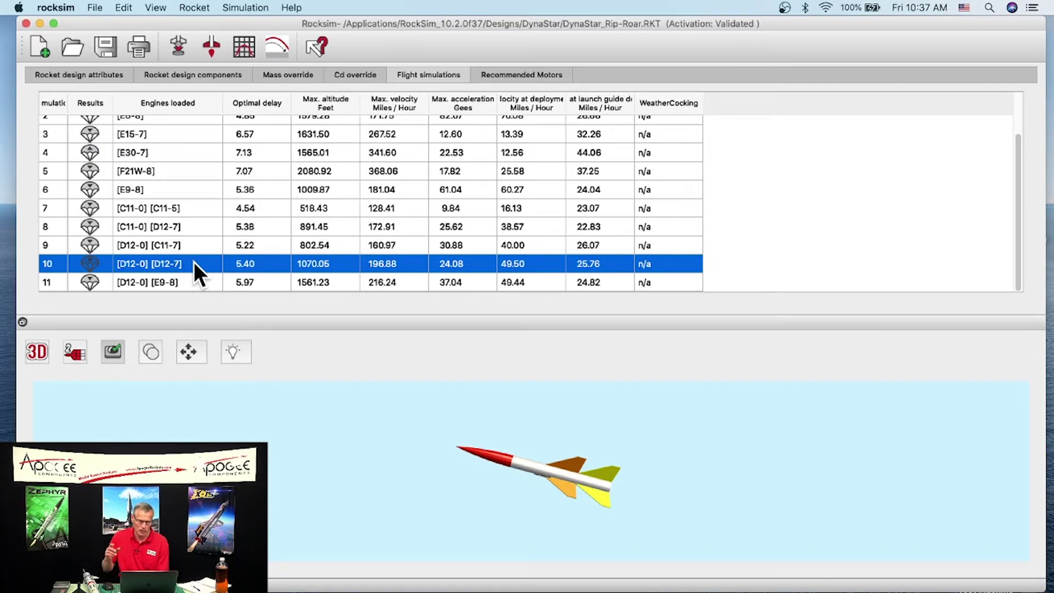
{"action": "right_click", "coordinate": [194, 262]}
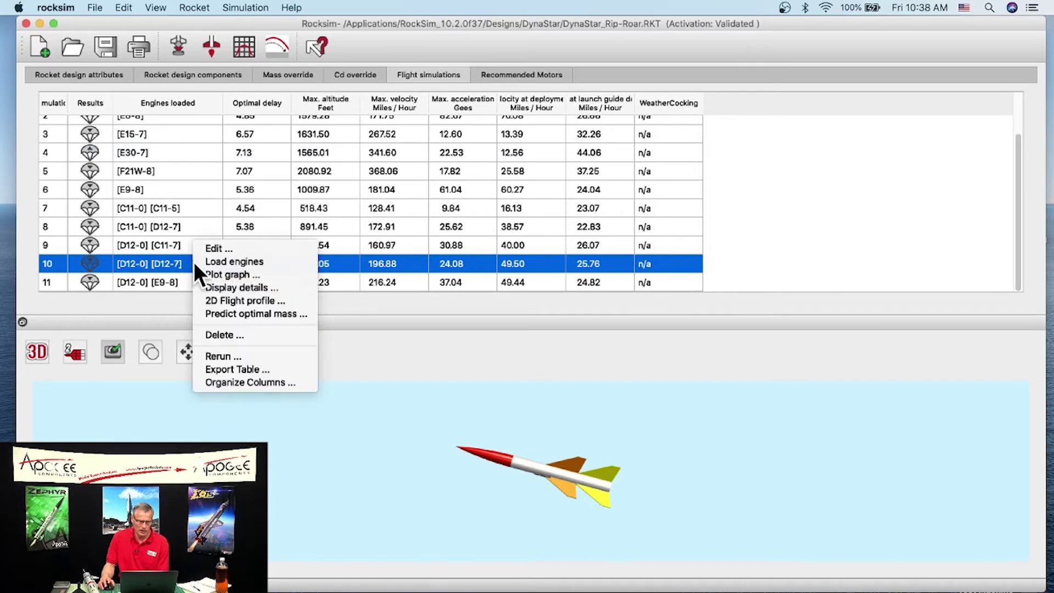
{"action": "left_click", "coordinate": [261, 262]}
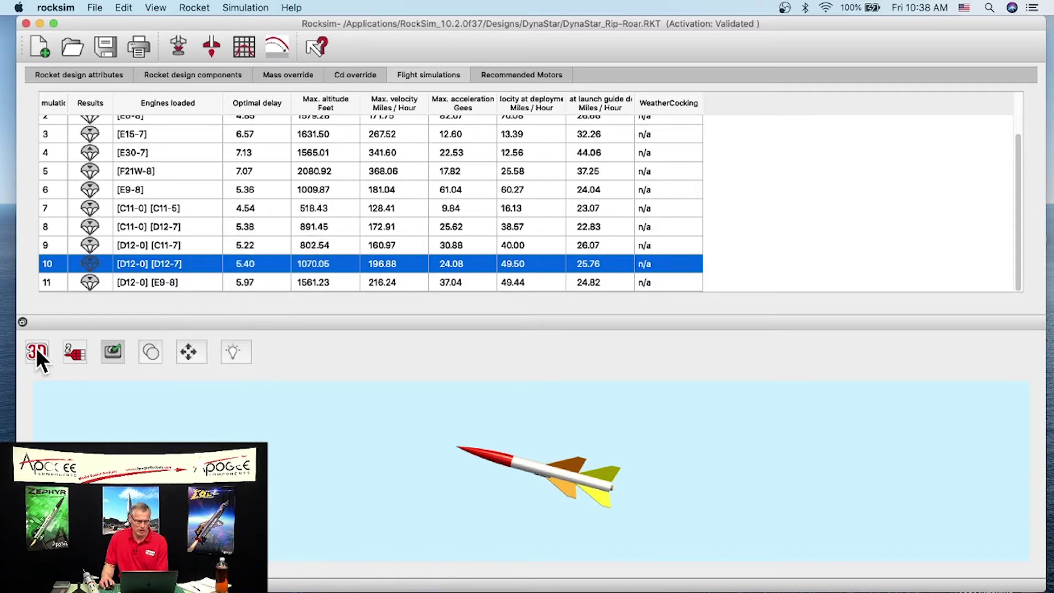
- Rotate the 3D rocket to inspect its aft end, and change the preview to the 2D side view
{"action": "left_click_drag", "start_coordinate": [601, 495], "coordinate": [776, 423]}
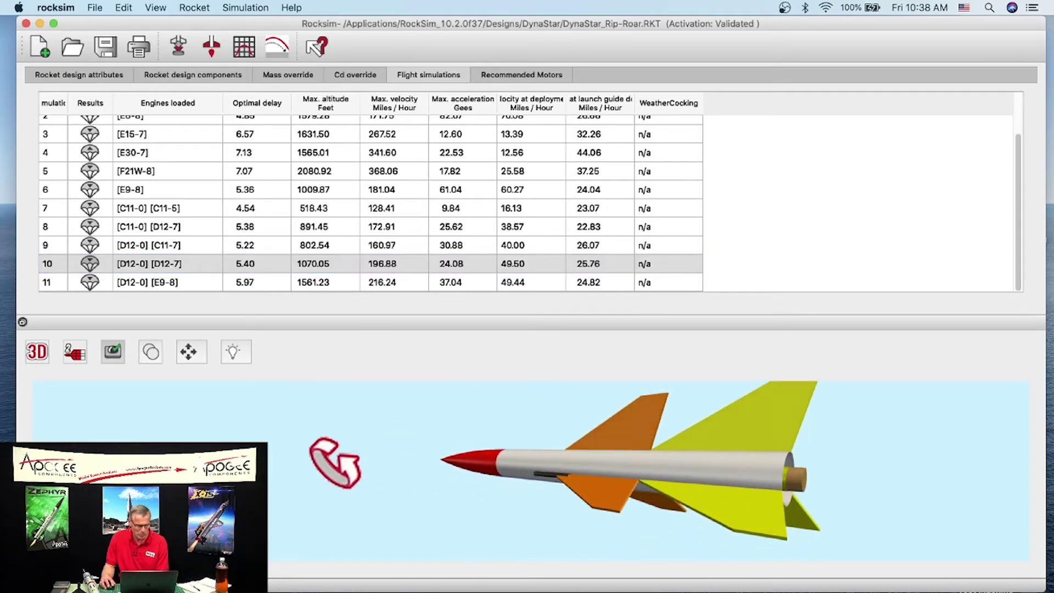
{"action": "left_click", "coordinate": [33, 353]}
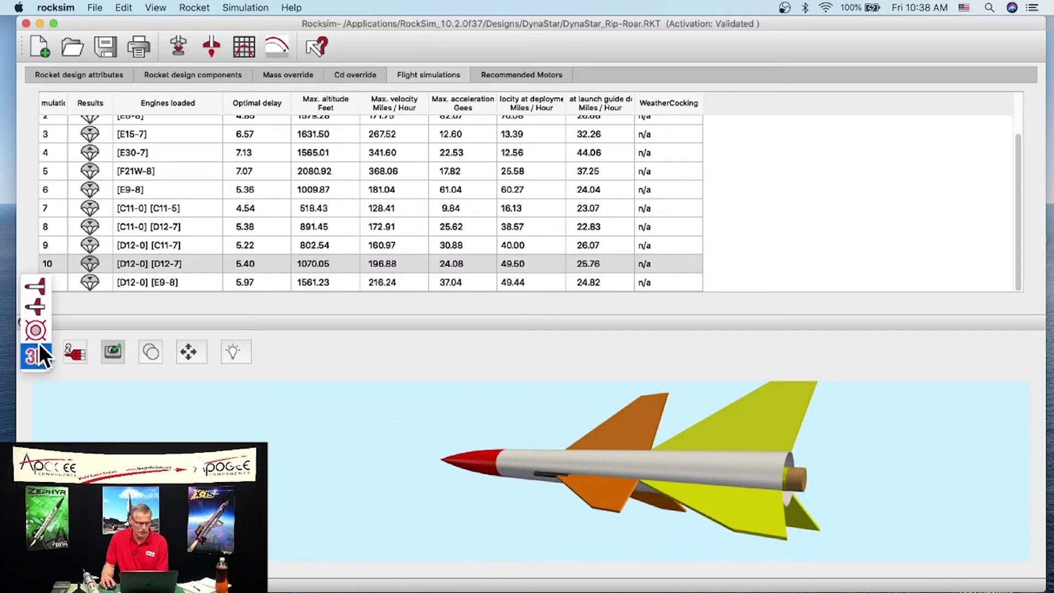
{"action": "left_click", "coordinate": [36, 285]}
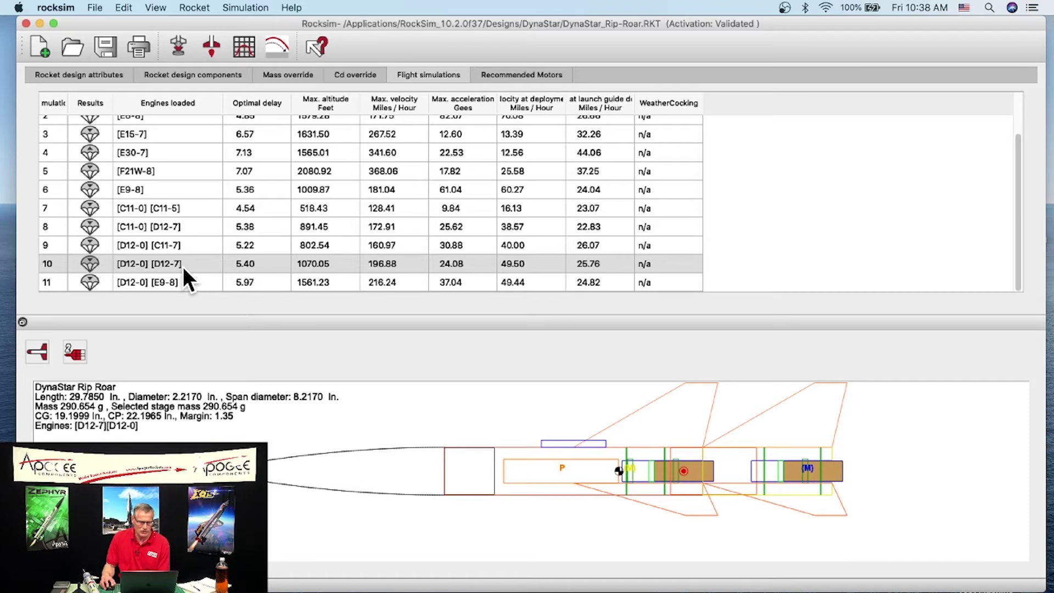
- Prepare a simulation of the two-stage rocket and show its flight events
{"action": "left_click", "coordinate": [183, 48]}
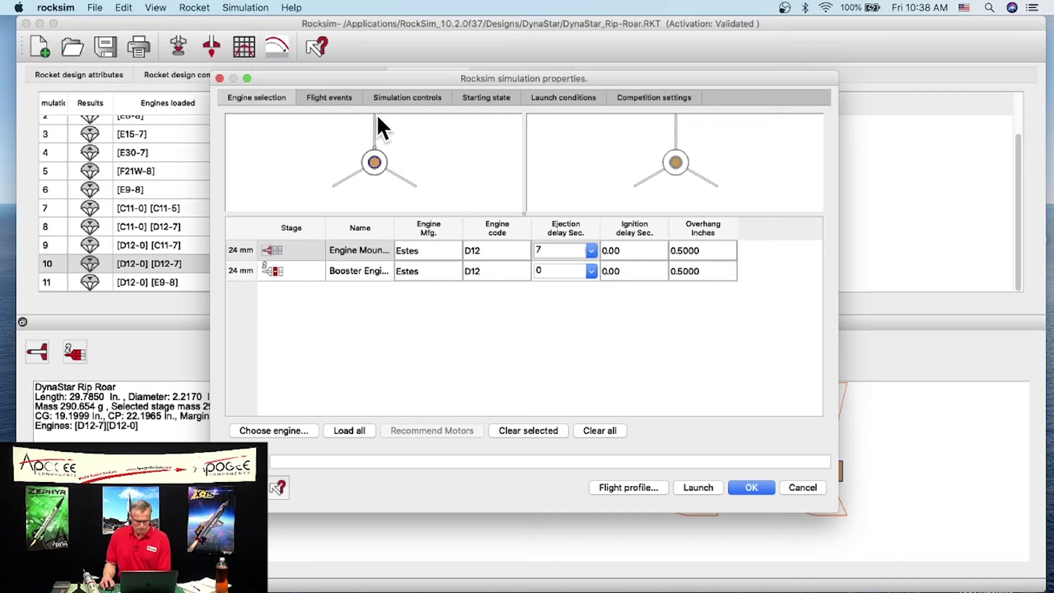
{"action": "left_click", "coordinate": [344, 101]}
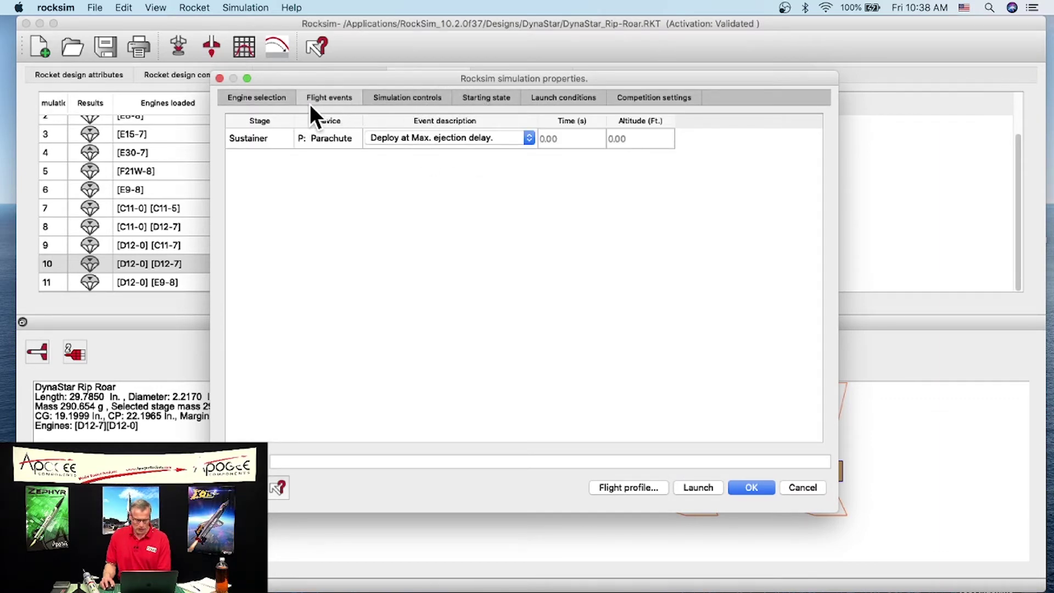
- Review the simulation's engine selection, simulation controls, flight events, starting state and launch conditions
{"action": "left_click", "coordinate": [272, 95]}
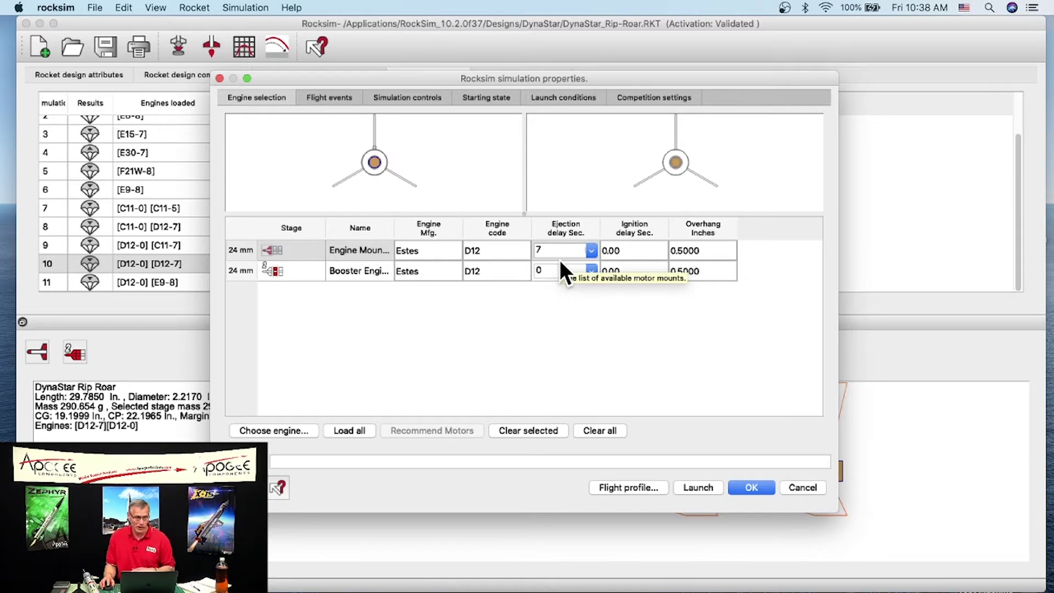
{"action": "left_click", "coordinate": [394, 97]}
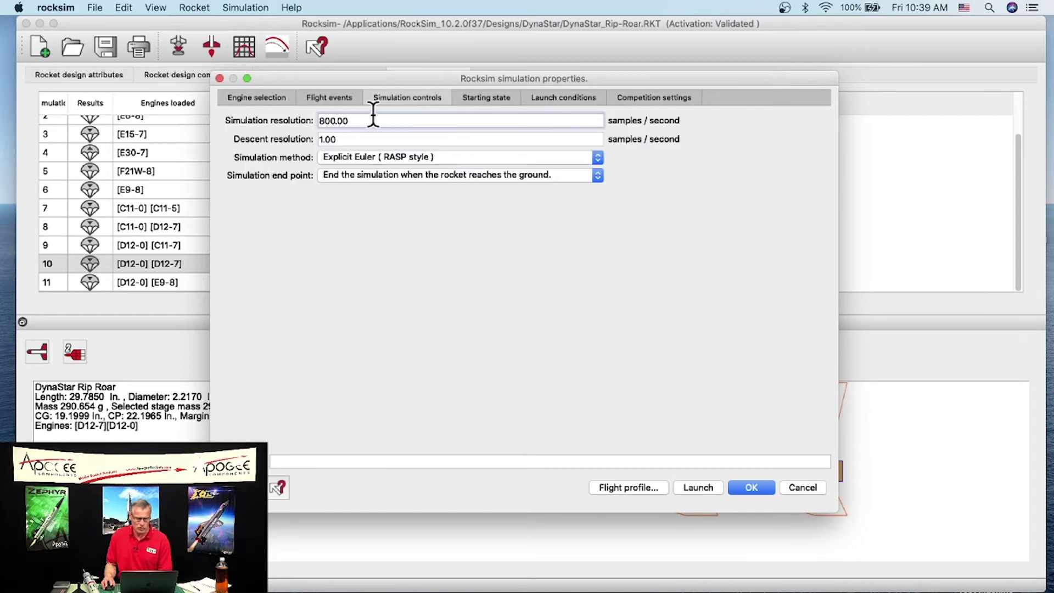
{"action": "left_click", "coordinate": [324, 97]}
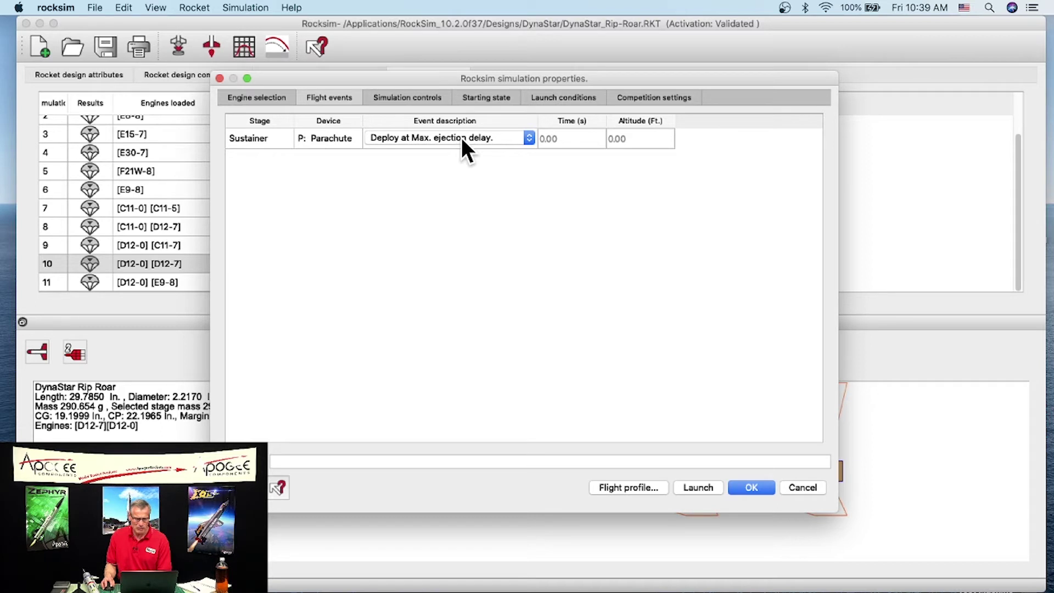
{"action": "left_click", "coordinate": [497, 97]}
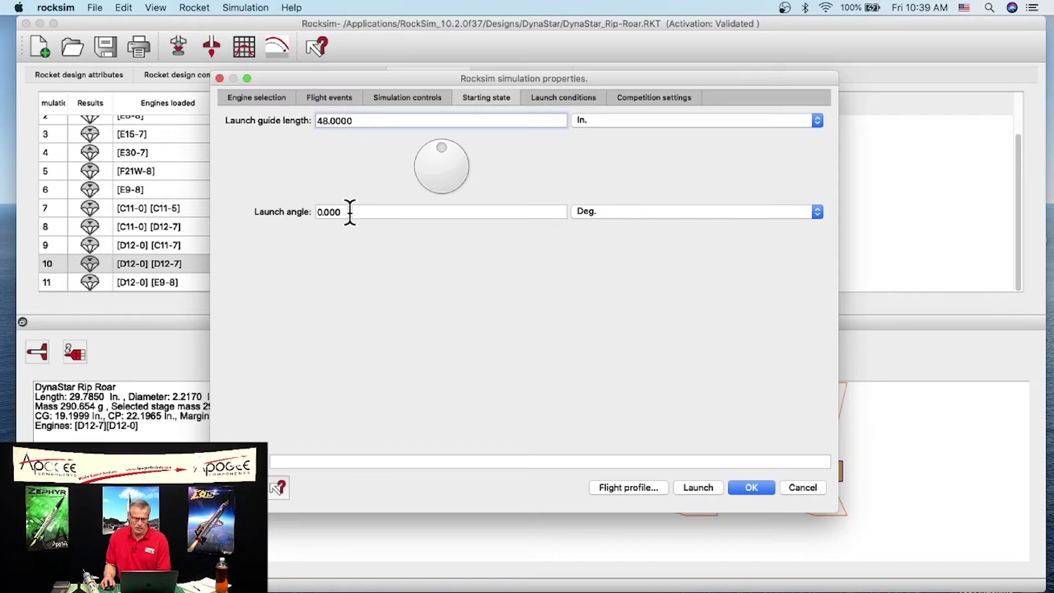
{"action": "left_click", "coordinate": [557, 95]}
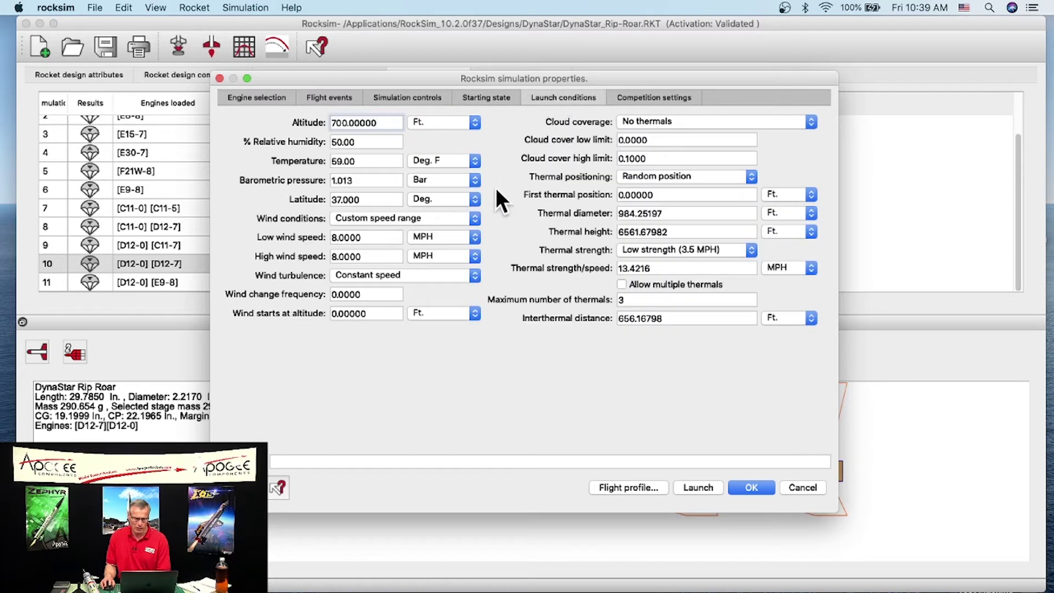
- Run the D12-0/D12-7 simulation and play its 2D flight profile animation
{"action": "left_click", "coordinate": [634, 485]}
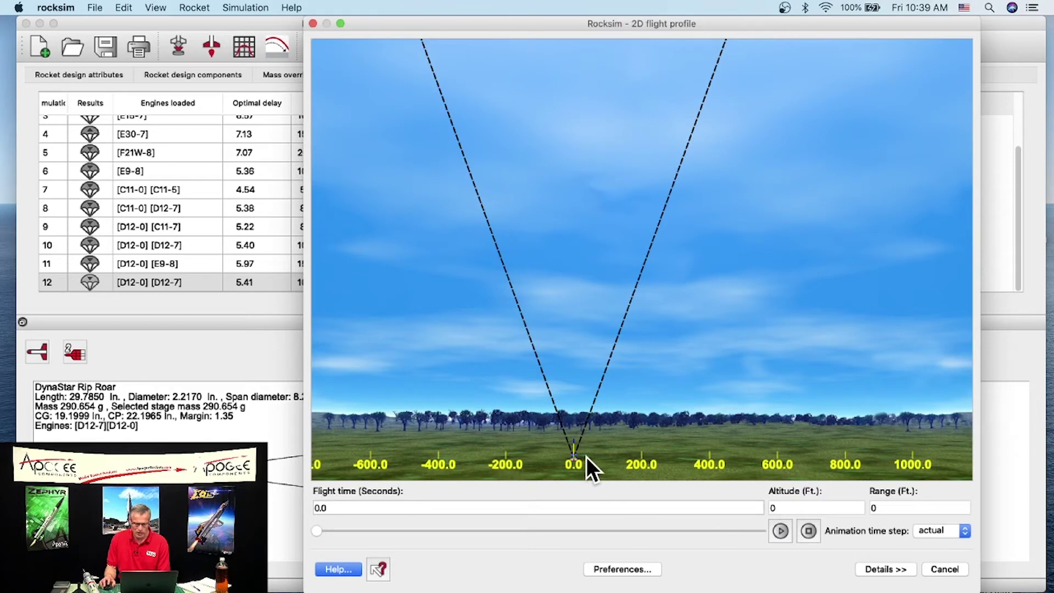
{"action": "left_click", "coordinate": [780, 532]}
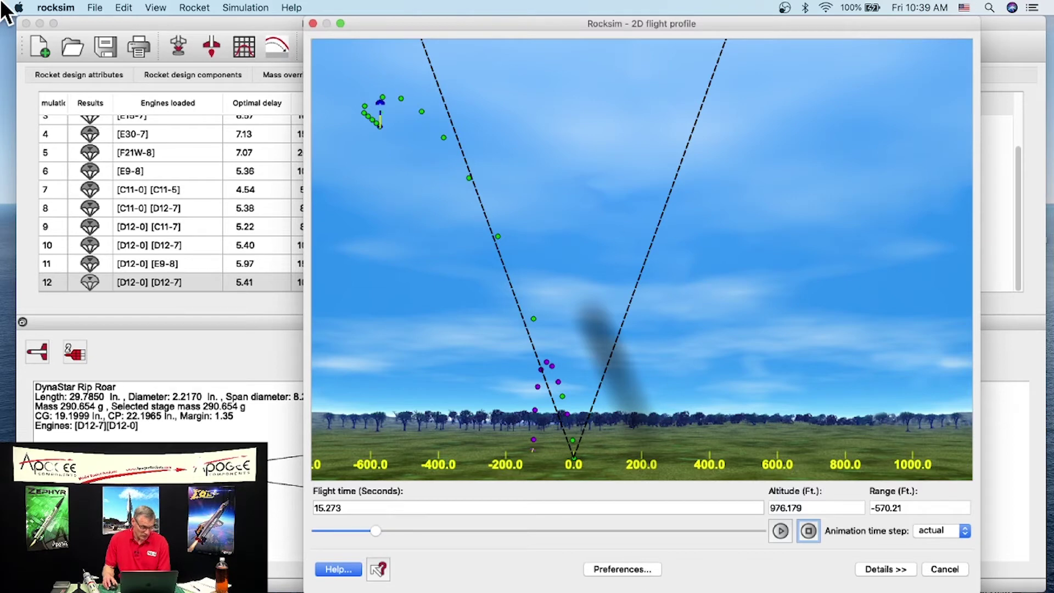
- Examine the flight profile preferences for the flight screen, flight track and rulers
{"action": "left_click", "coordinate": [638, 568]}
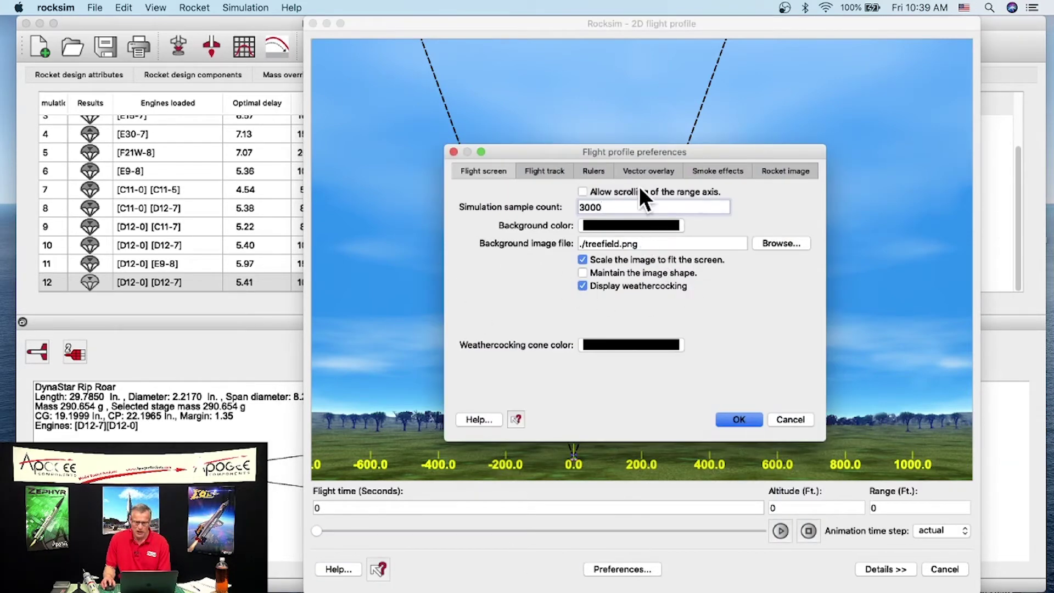
{"action": "left_click", "coordinate": [549, 171]}
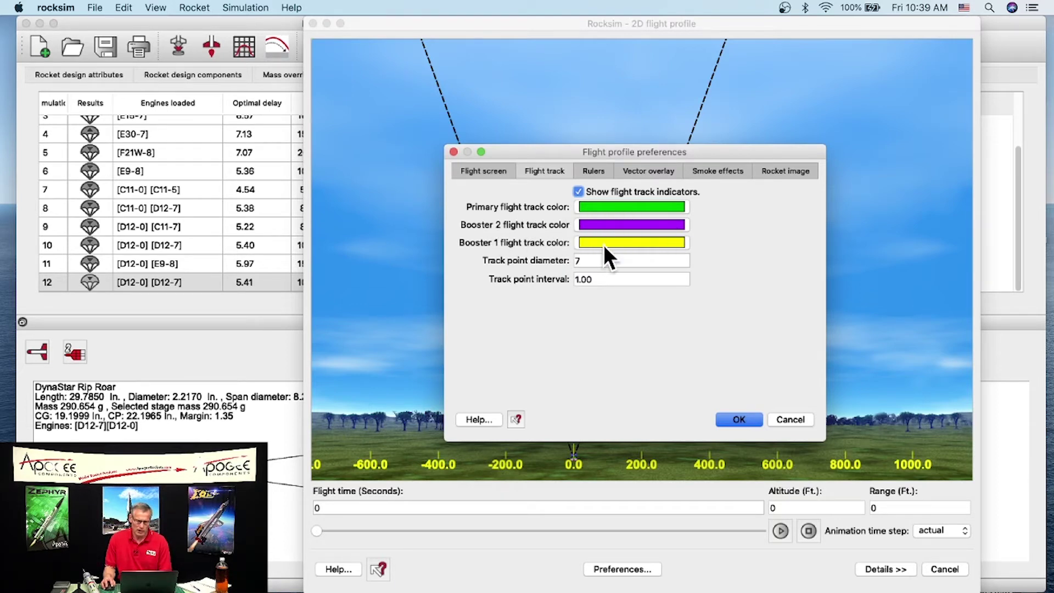
{"action": "type", "text": "7"}
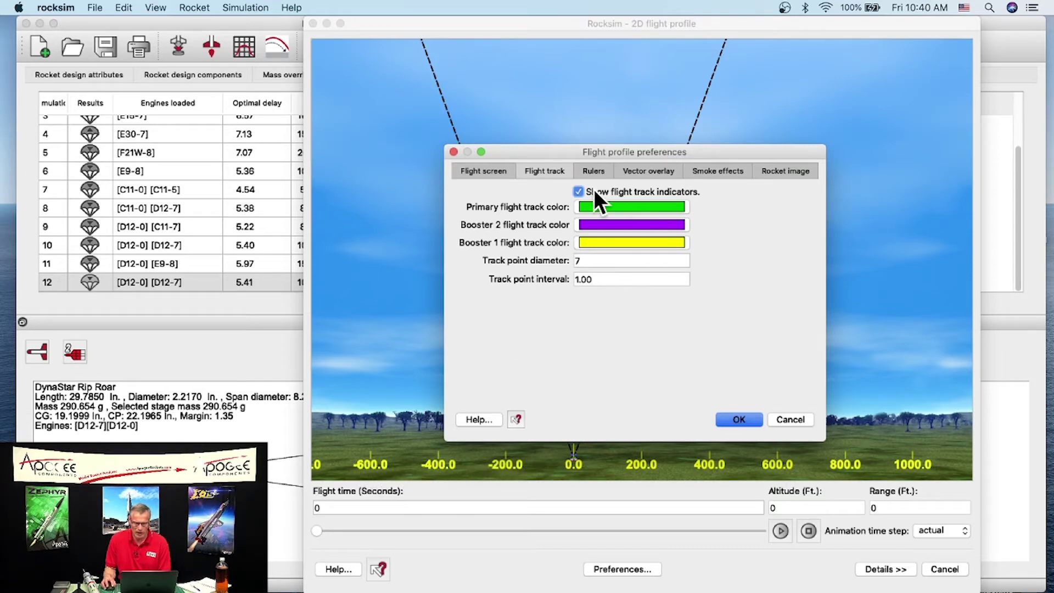
{"action": "left_click", "coordinate": [584, 170]}
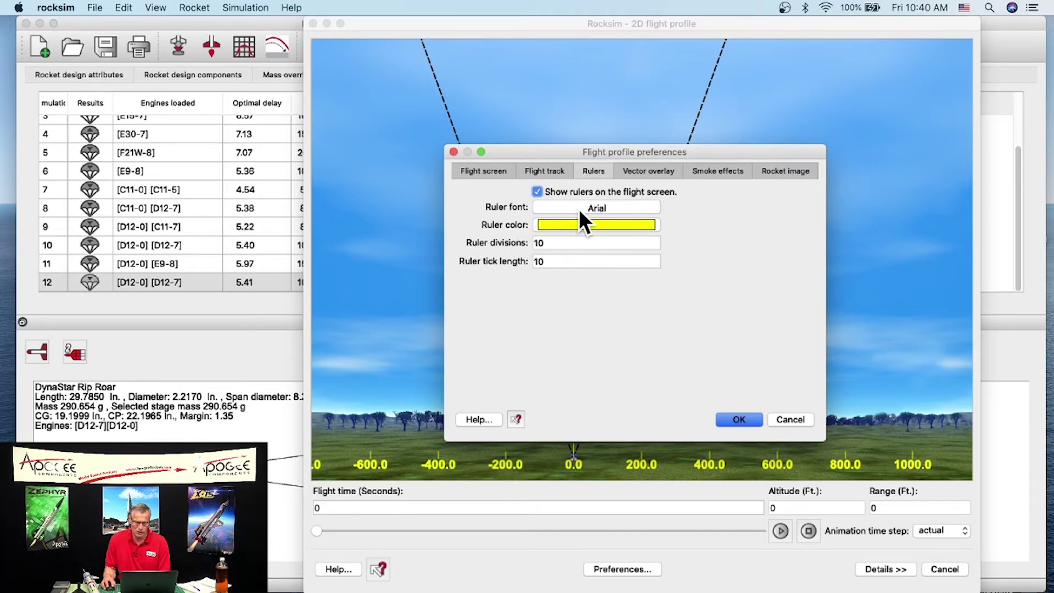
{"action": "left_click", "coordinate": [743, 418]}
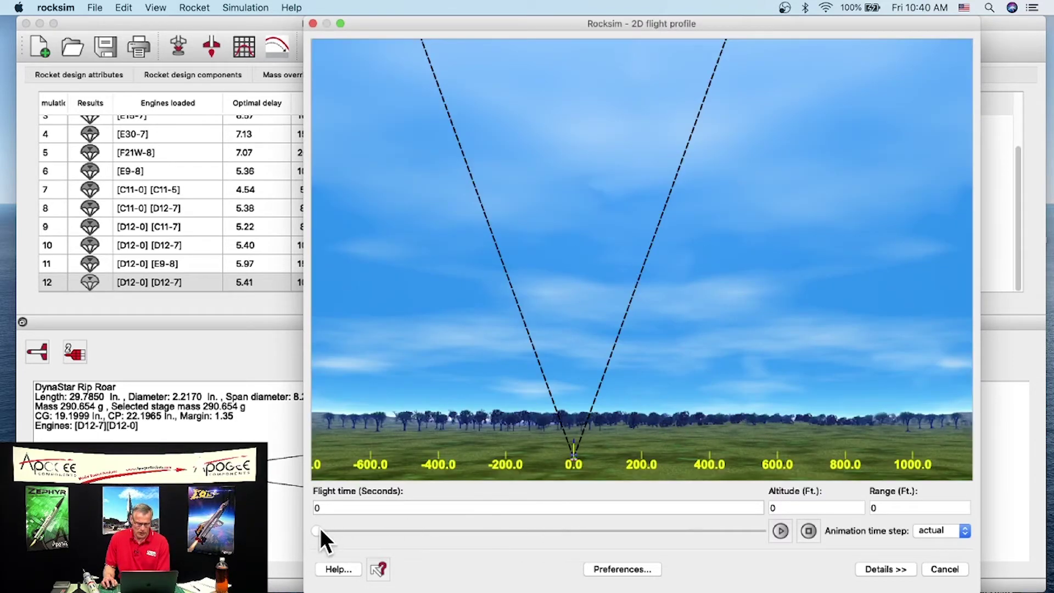
- Scrub the flight from launch to about 12.2 seconds and back to about 8.7 seconds, and close the flight profile
{"action": "left_click_drag", "start_coordinate": [318, 529], "coordinate": [328, 529]}
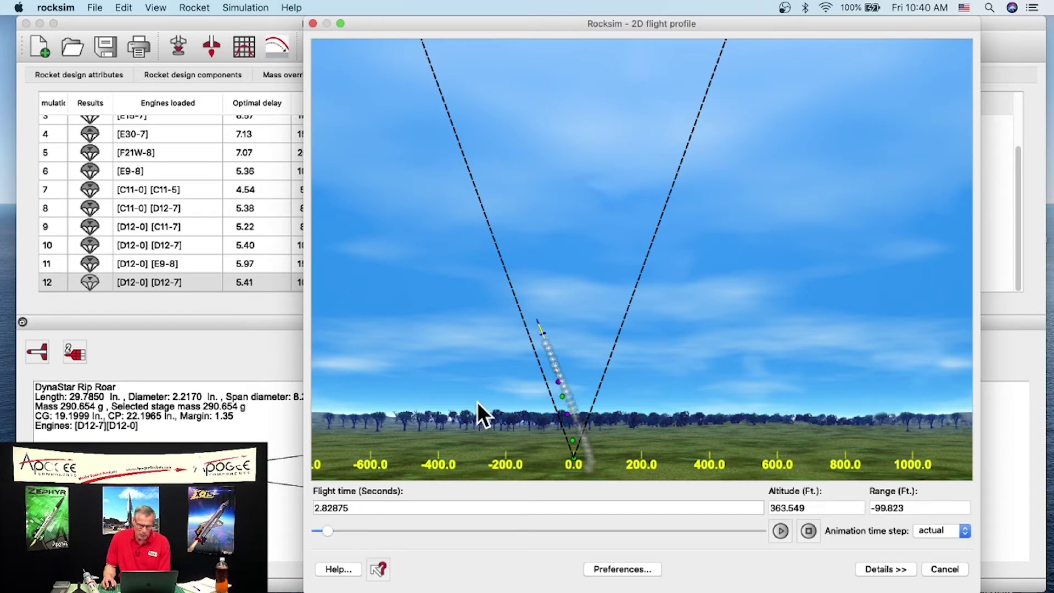
{"action": "left_click_drag", "start_coordinate": [327, 529], "coordinate": [337, 529]}
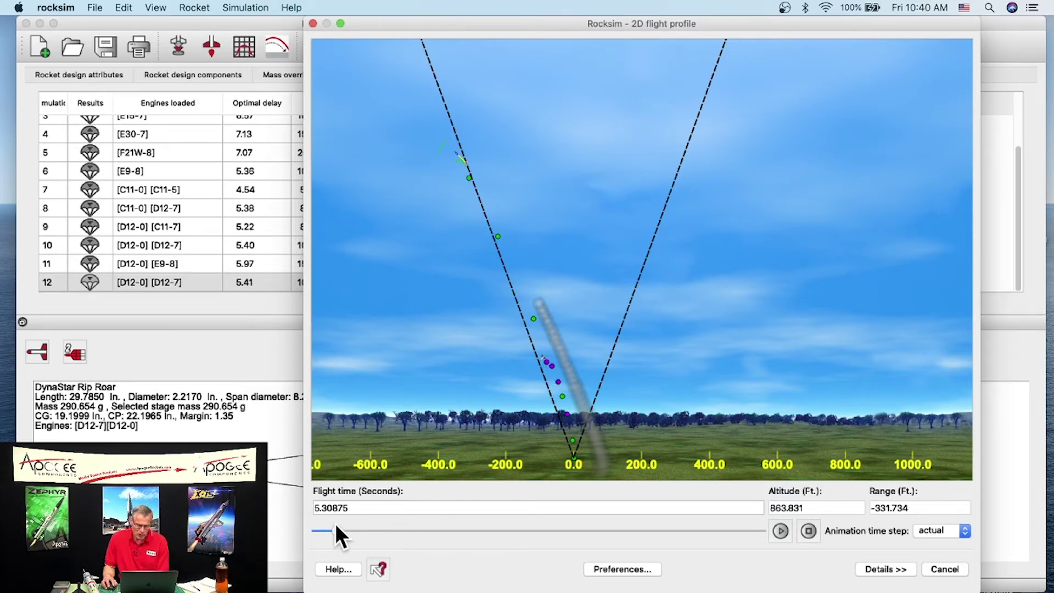
{"action": "left_click_drag", "start_coordinate": [339, 529], "coordinate": [344, 530]}
{"action": "left_click_drag", "start_coordinate": [349, 528], "coordinate": [364, 525]}
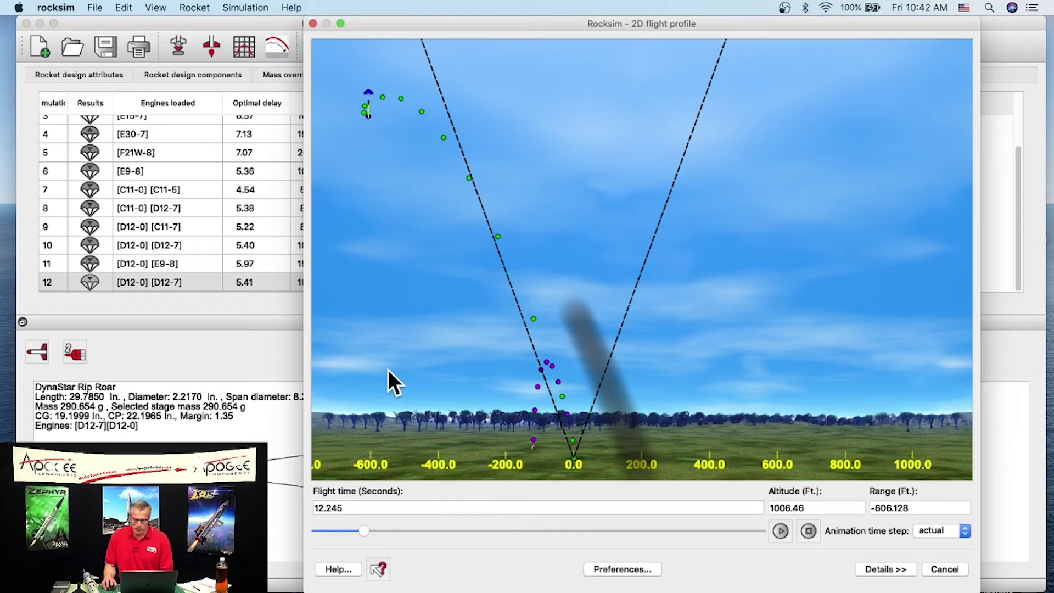
{"action": "left_click_drag", "start_coordinate": [361, 530], "coordinate": [351, 530]}
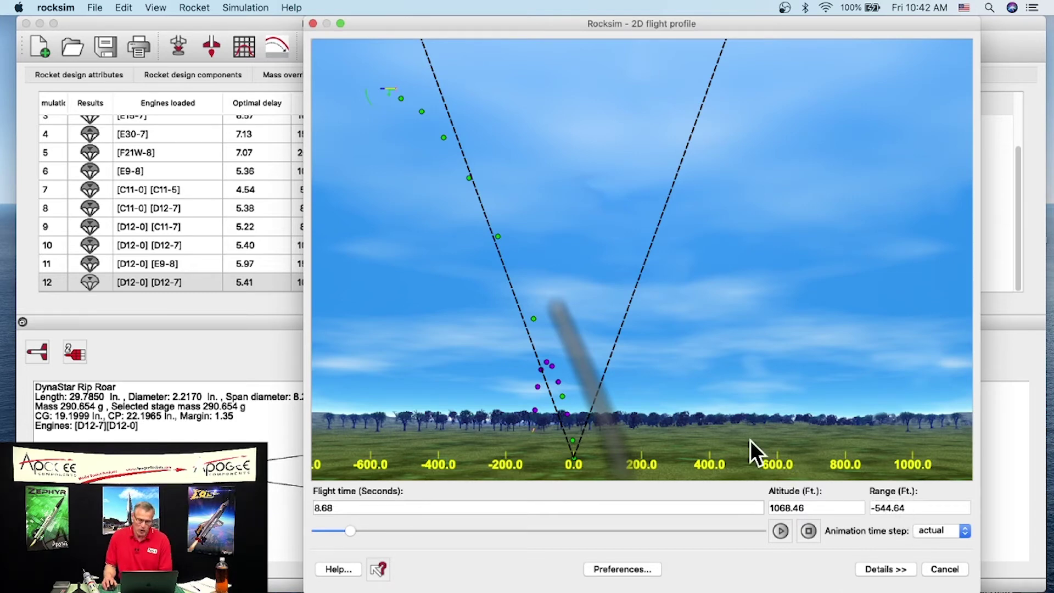
{"action": "left_click", "coordinate": [948, 569]}
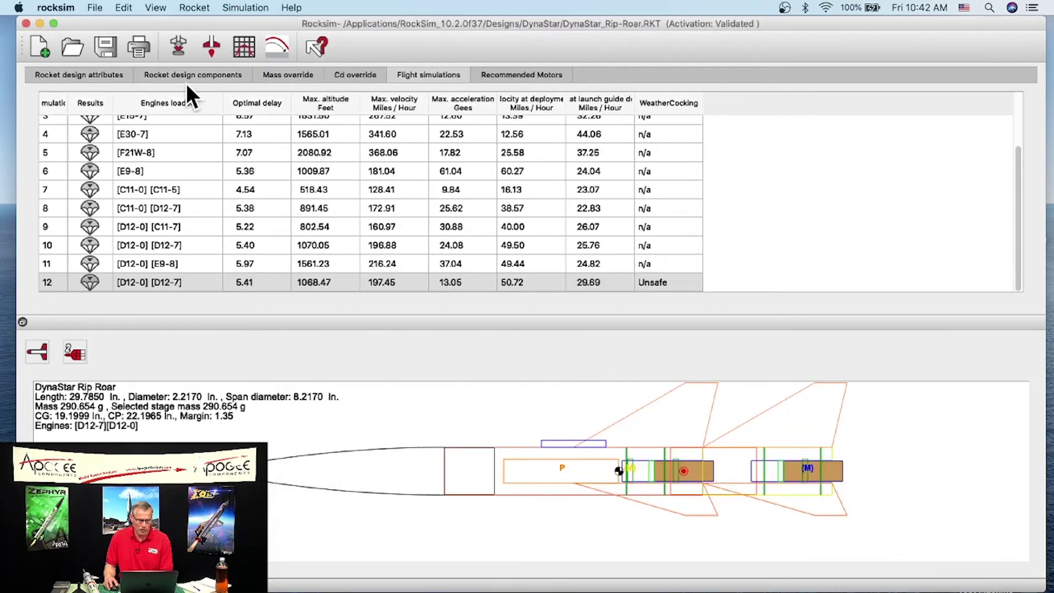
- Prepare a new simulation with the booster engine's ejection delay set to 3 seconds
{"action": "left_click", "coordinate": [176, 38]}
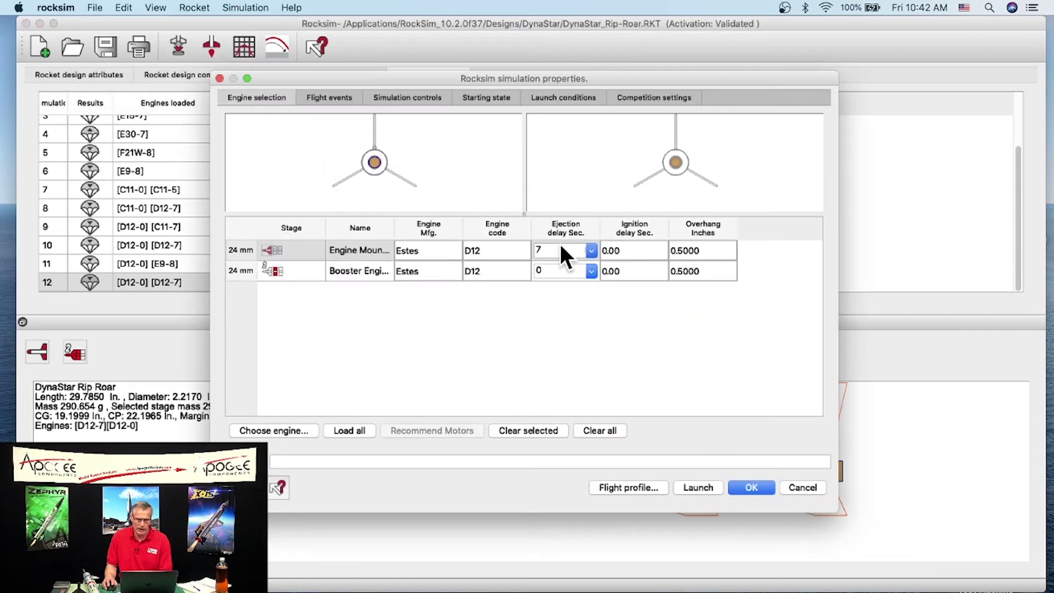
{"action": "left_click", "coordinate": [561, 269]}
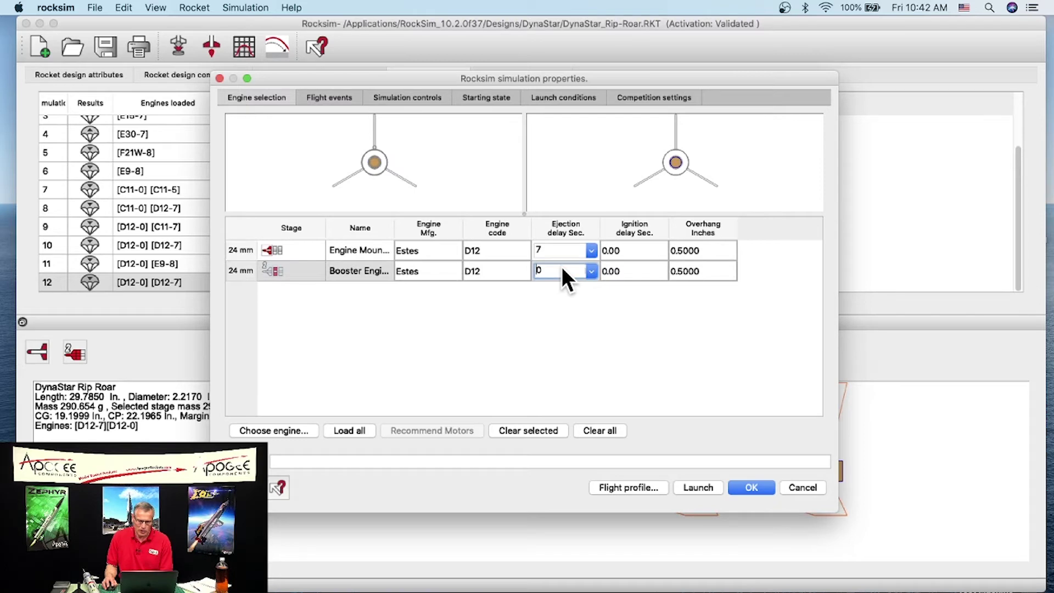
{"action": "left_click", "coordinate": [592, 271]}
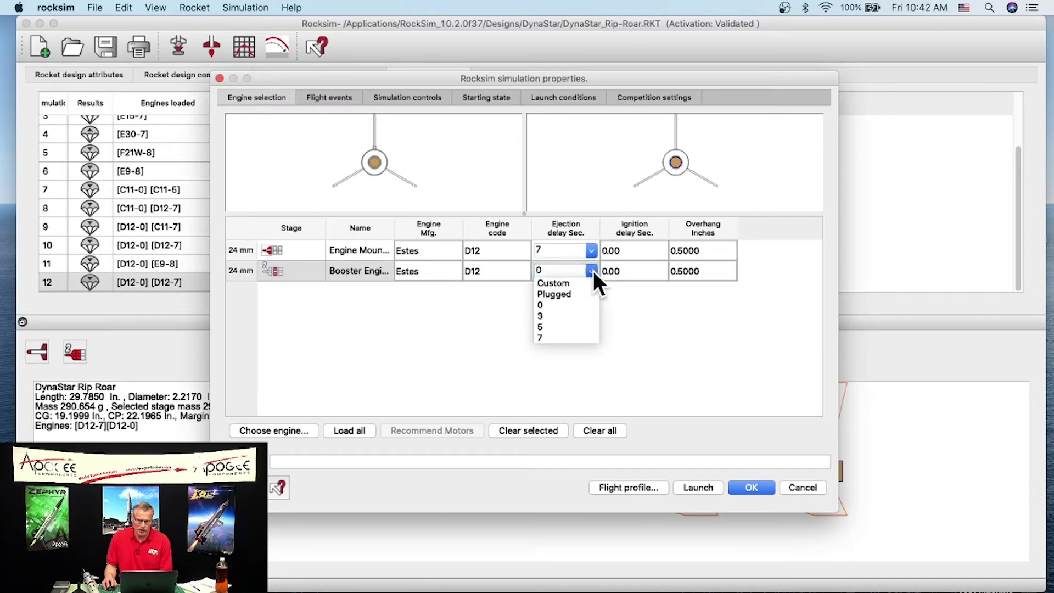
{"action": "left_click", "coordinate": [562, 314]}
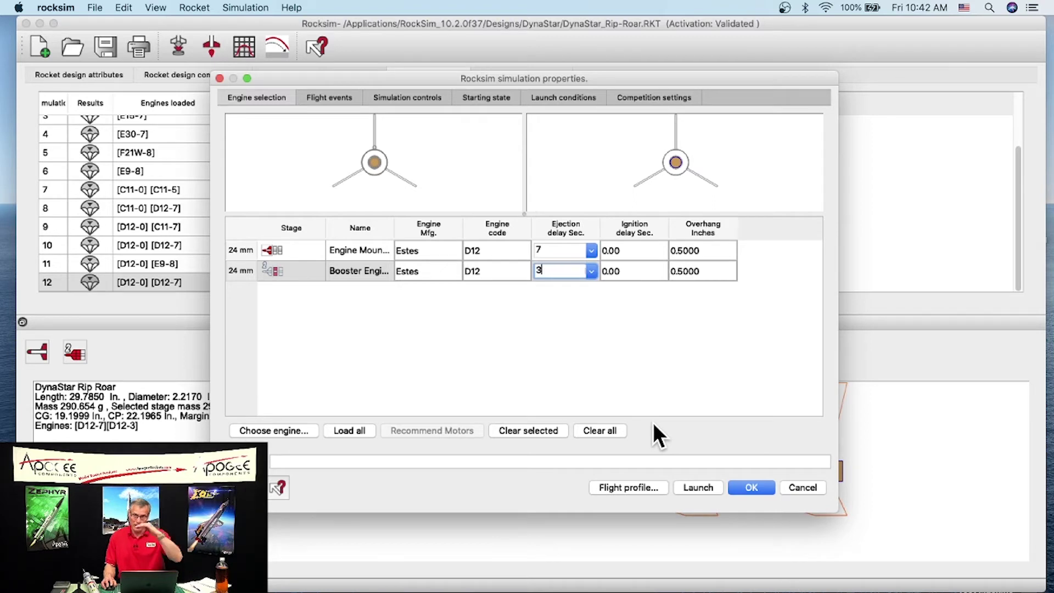
- Run the D12-3/D12-7 simulation and play its animation in a widened flight profile window, closing it when finished
{"action": "left_click", "coordinate": [643, 486]}
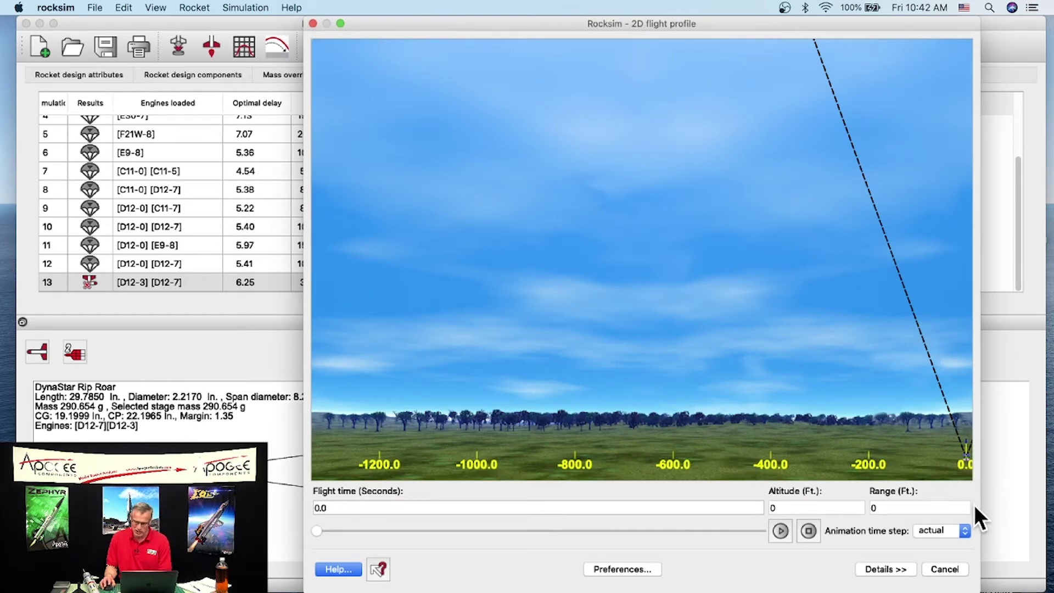
{"action": "left_click_drag", "start_coordinate": [981, 506], "coordinate": [1029, 502]}
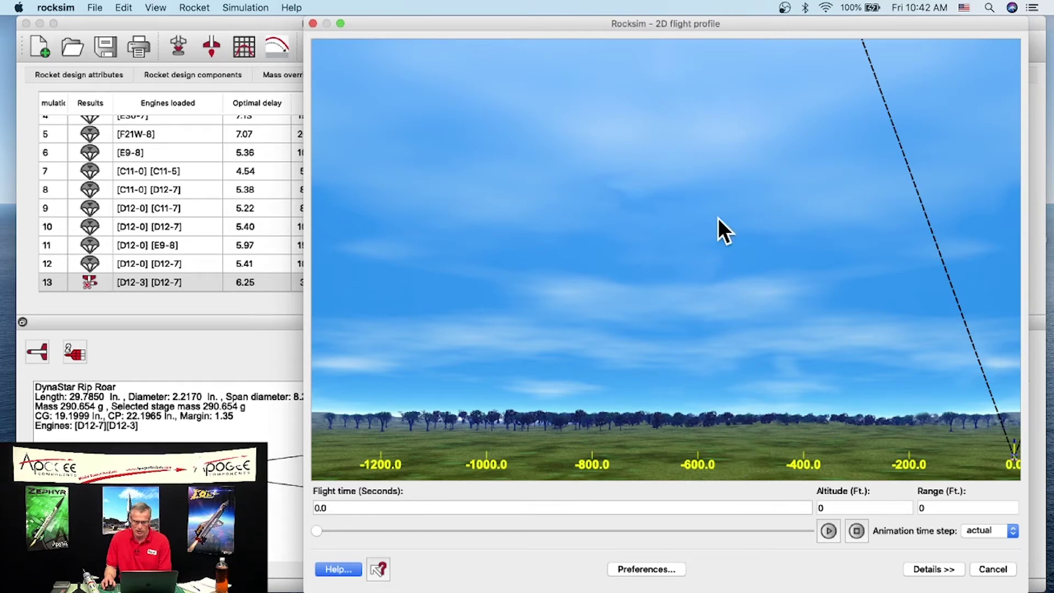
{"action": "left_click", "coordinate": [827, 529]}
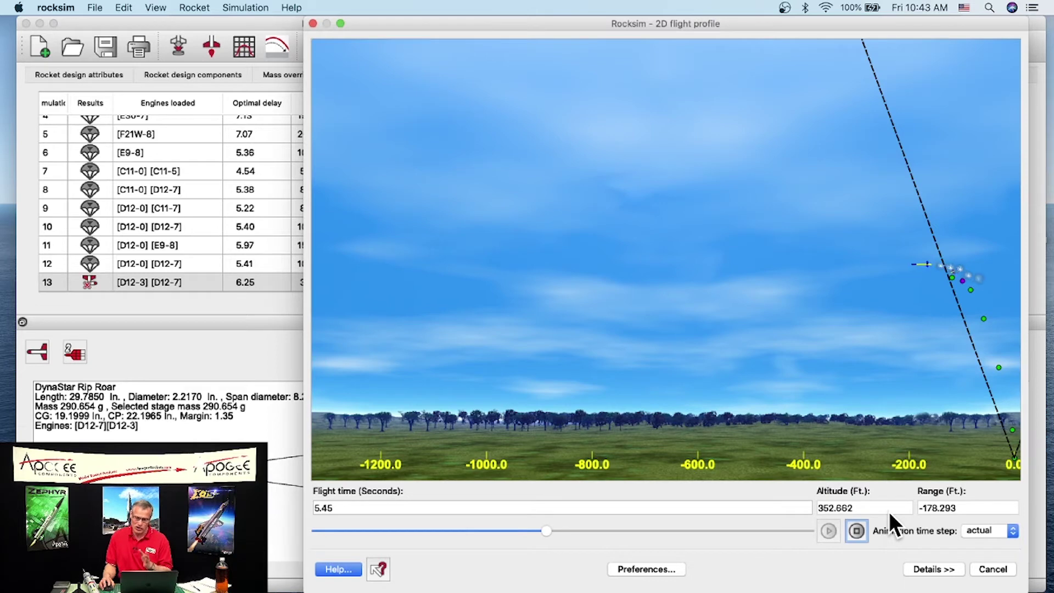
{"action": "left_click", "coordinate": [998, 570]}
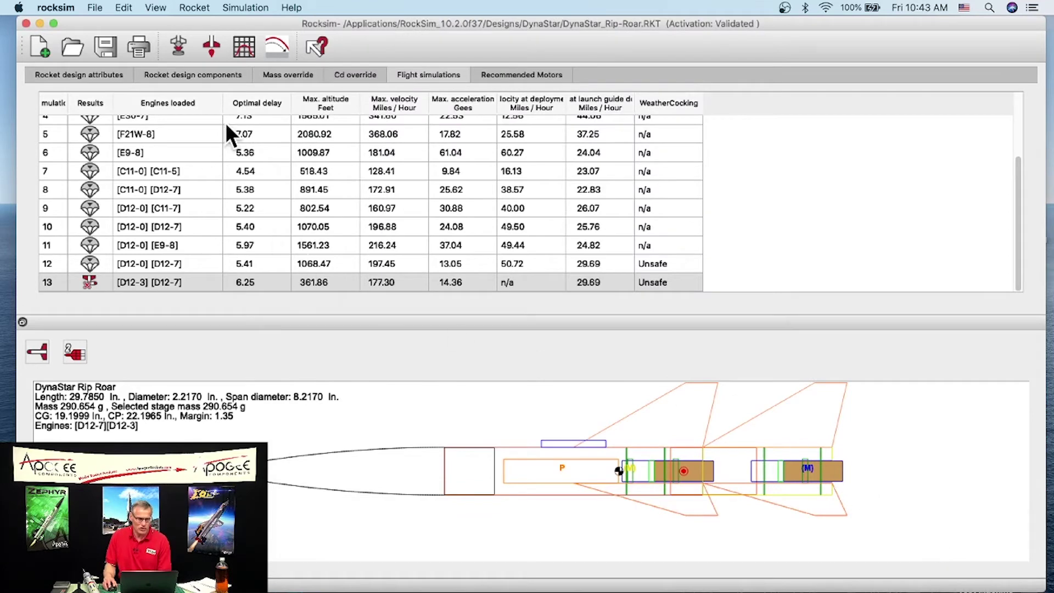
- Prepare another simulation with the launch wind conditions set to No wind
{"action": "left_click", "coordinate": [181, 47]}
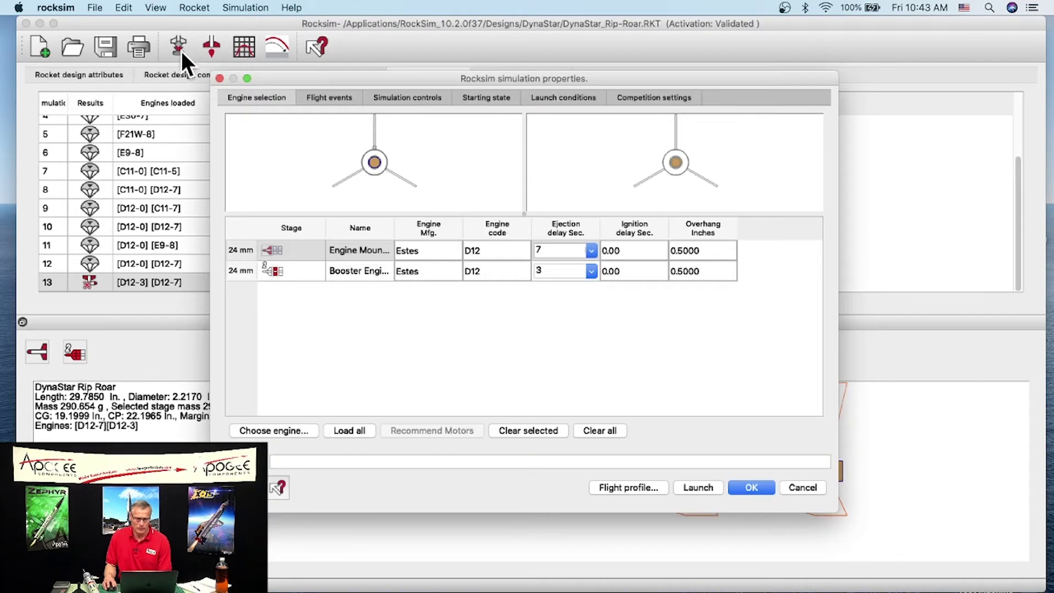
{"action": "left_click", "coordinate": [562, 97]}
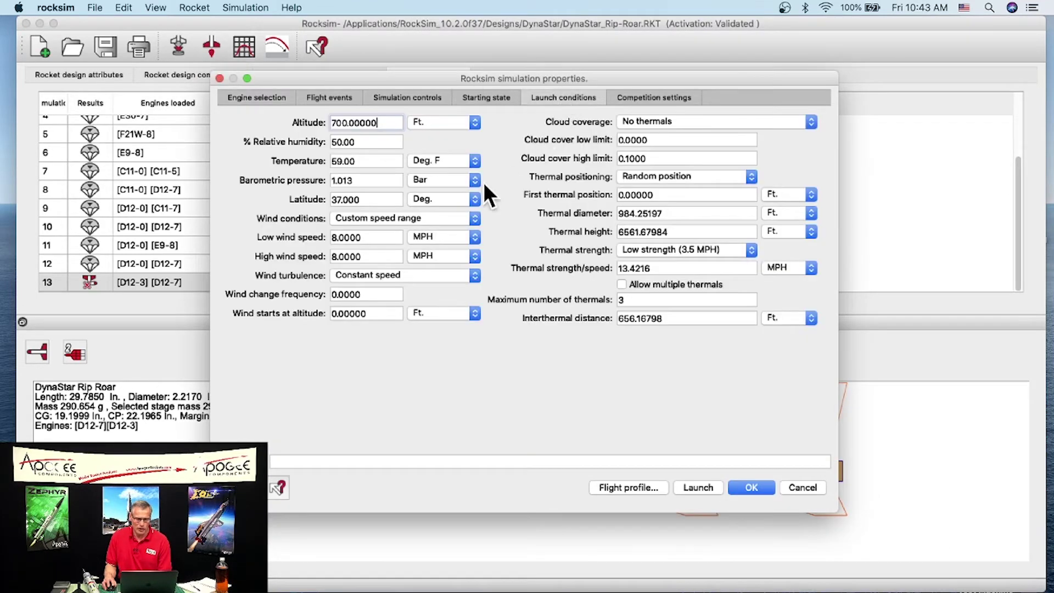
{"action": "left_click", "coordinate": [387, 215]}
{"action": "left_click", "coordinate": [378, 120]}
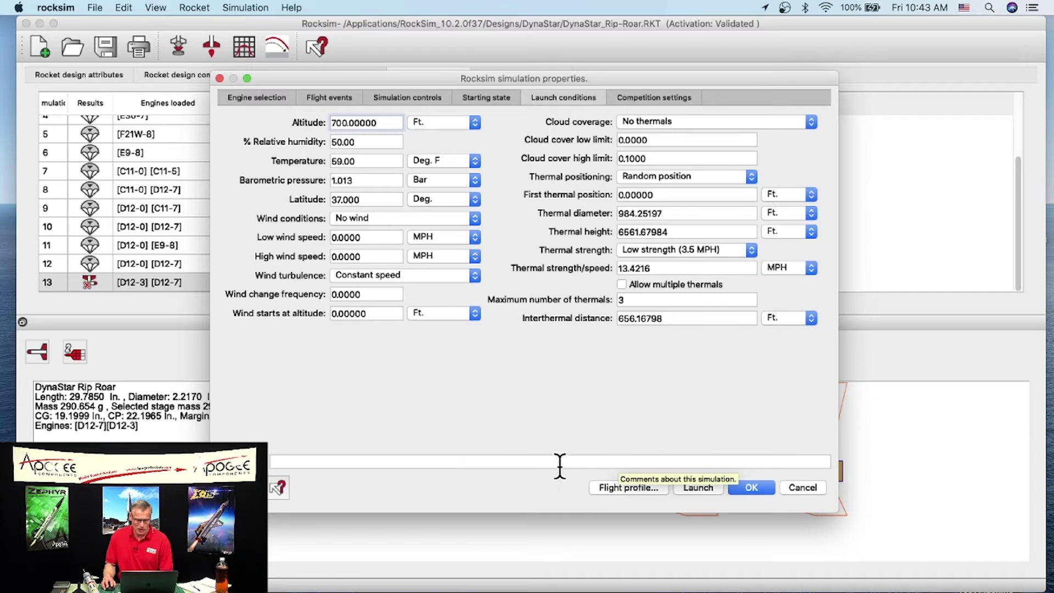
- Set the booster engine's ejection delay to 0 seconds
{"action": "left_click", "coordinate": [278, 99]}
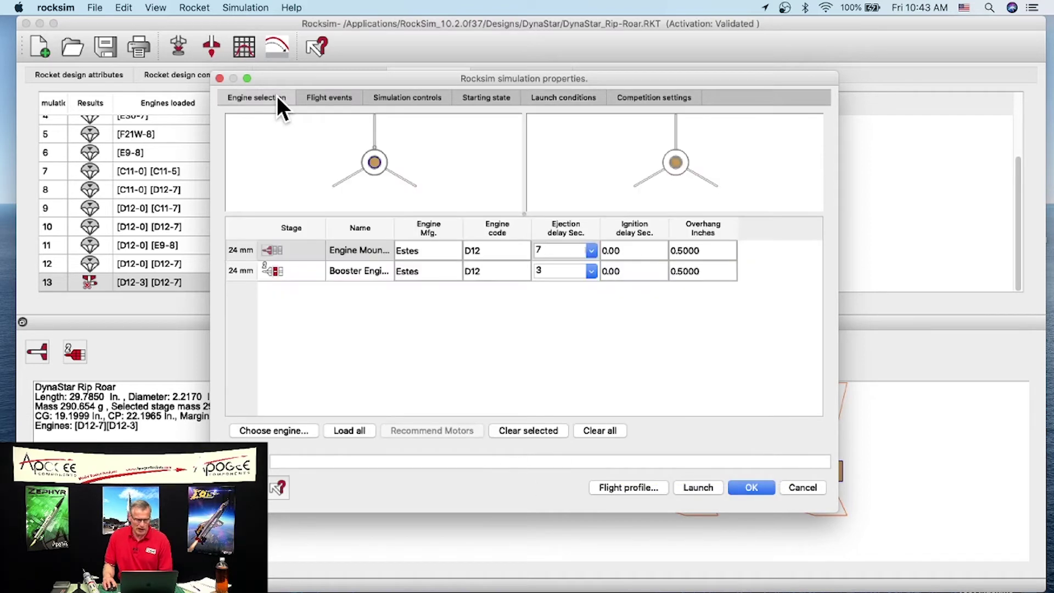
{"action": "left_click", "coordinate": [591, 271]}
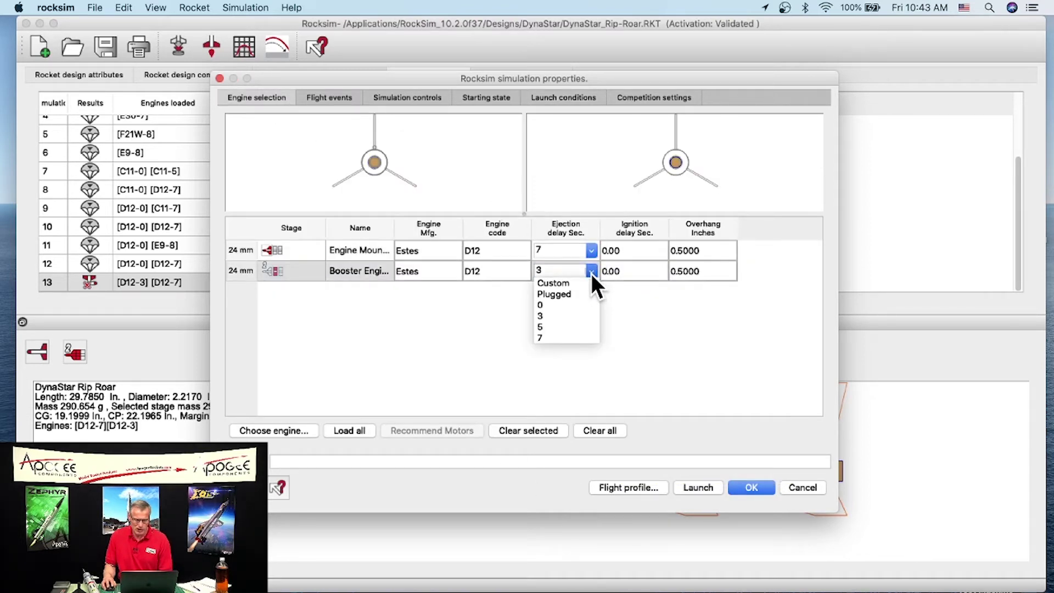
{"action": "left_click", "coordinate": [562, 304]}
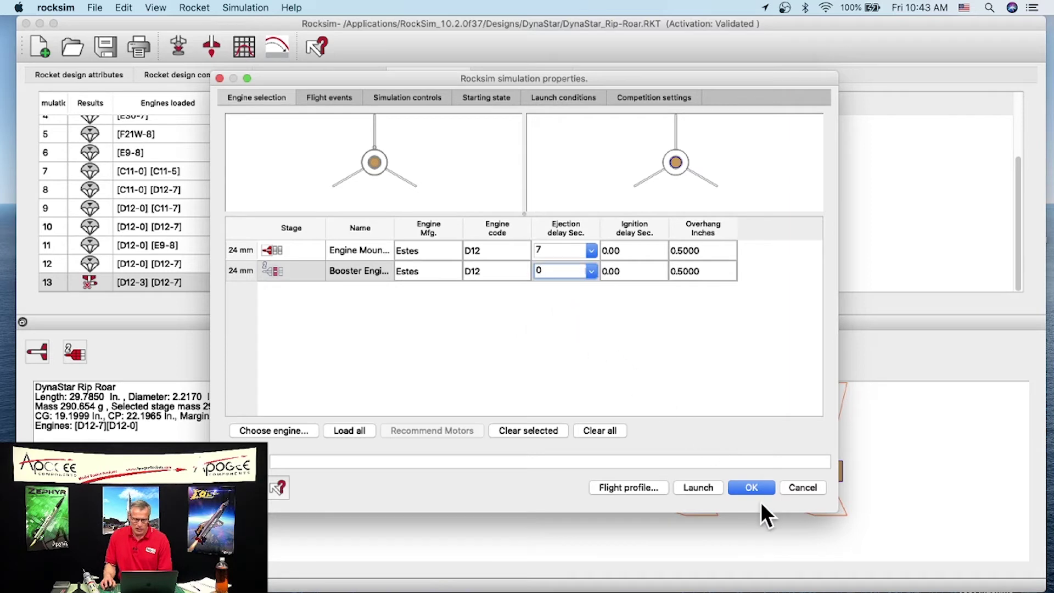
- Run the no-wind simulation, play its flight profile, and scrub back to about 2.2 seconds and forward to about 114 seconds
{"action": "left_click", "coordinate": [644, 485]}
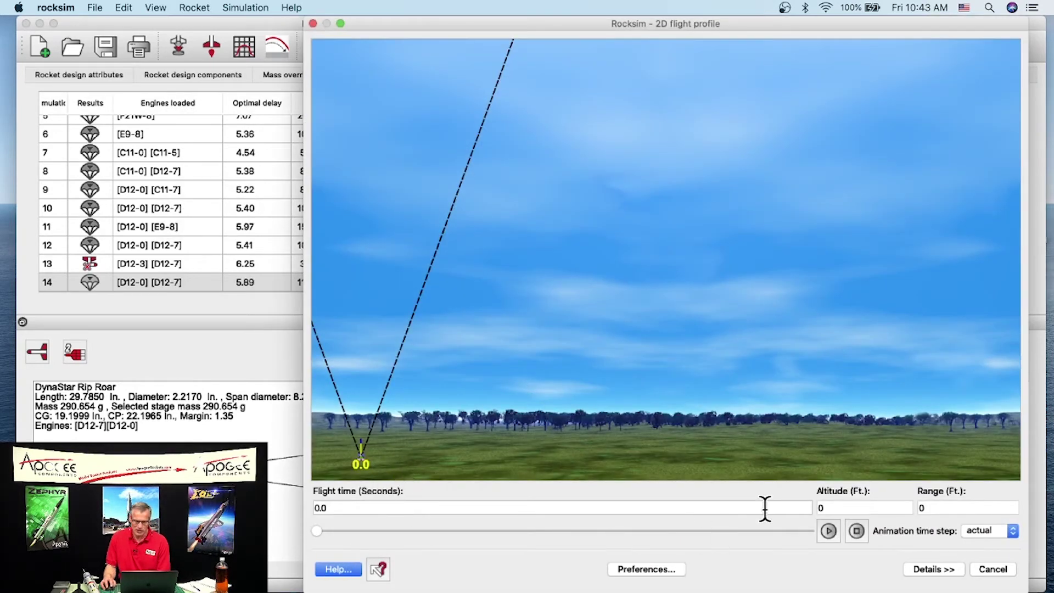
{"action": "left_click", "coordinate": [830, 531]}
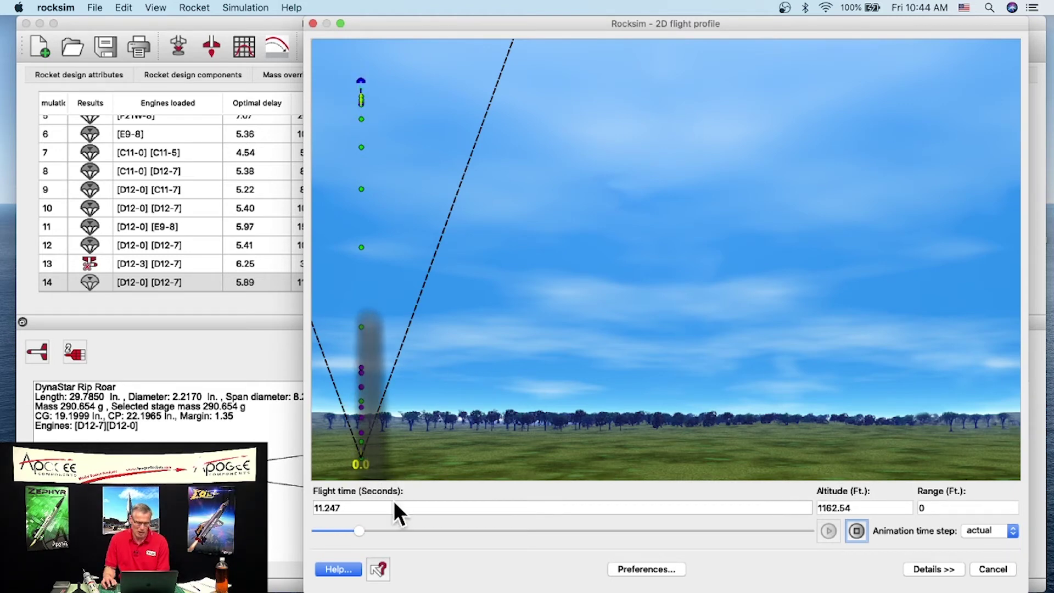
{"action": "left_click_drag", "start_coordinate": [363, 530], "coordinate": [329, 529]}
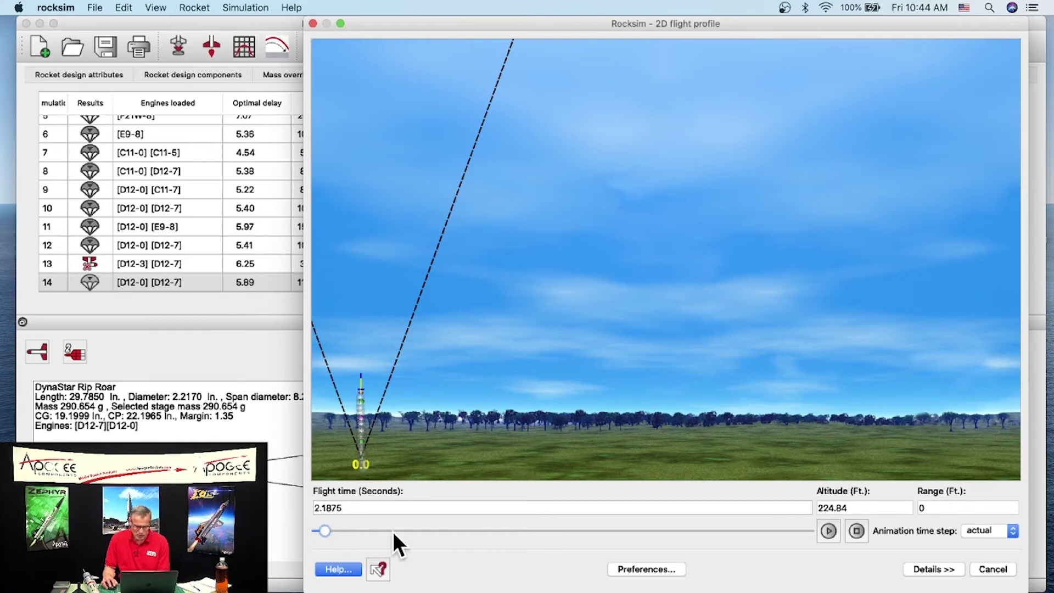
{"action": "left_click_drag", "start_coordinate": [325, 529], "coordinate": [751, 512]}
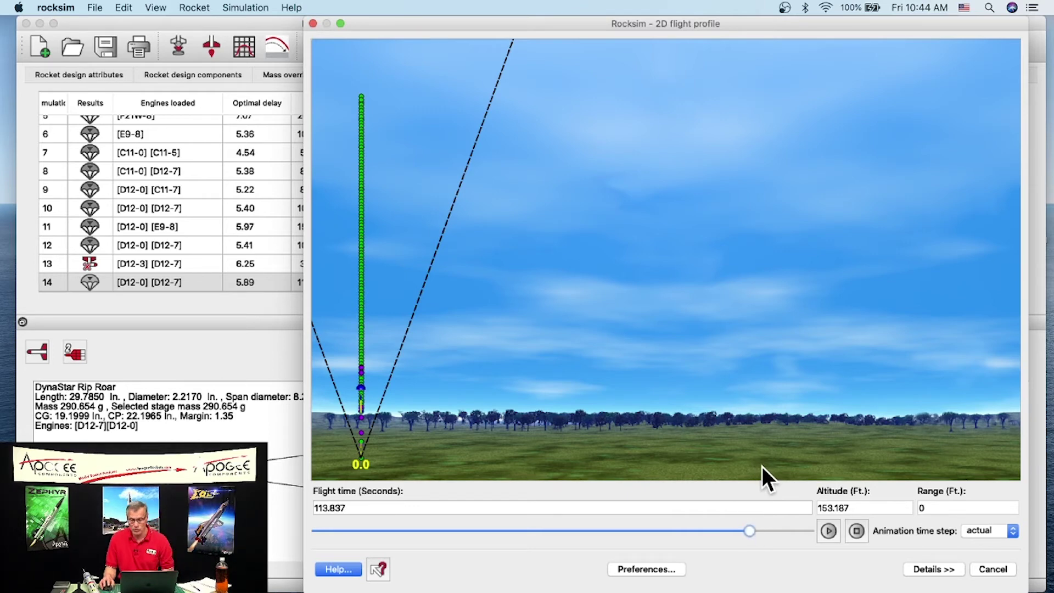
- Close the flight profile and prepare another simulation with the booster engine's ejection delay set to 3 seconds
{"action": "left_click", "coordinate": [987, 569]}
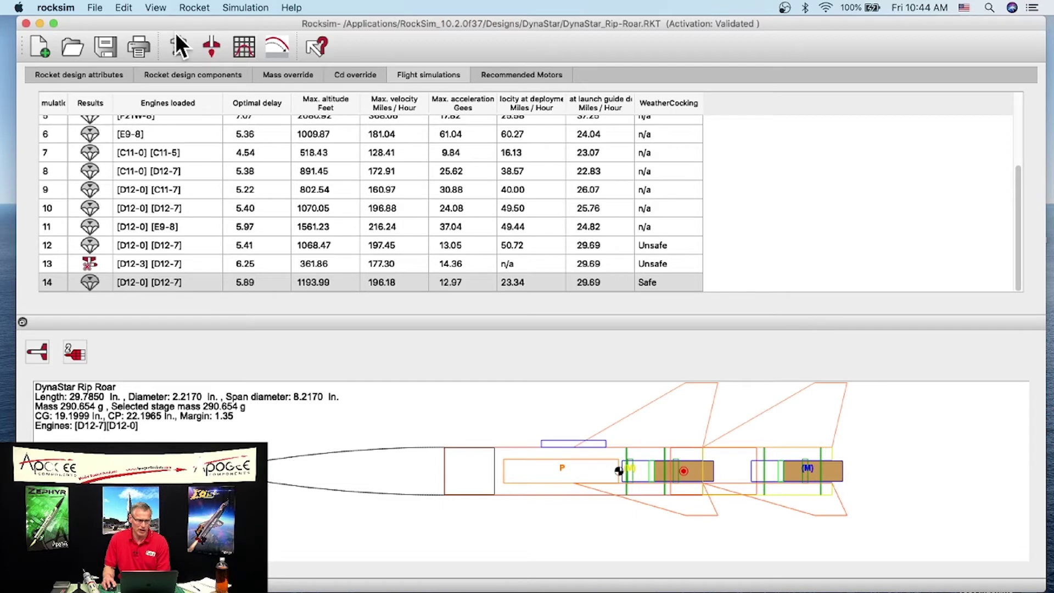
{"action": "left_click", "coordinate": [180, 46]}
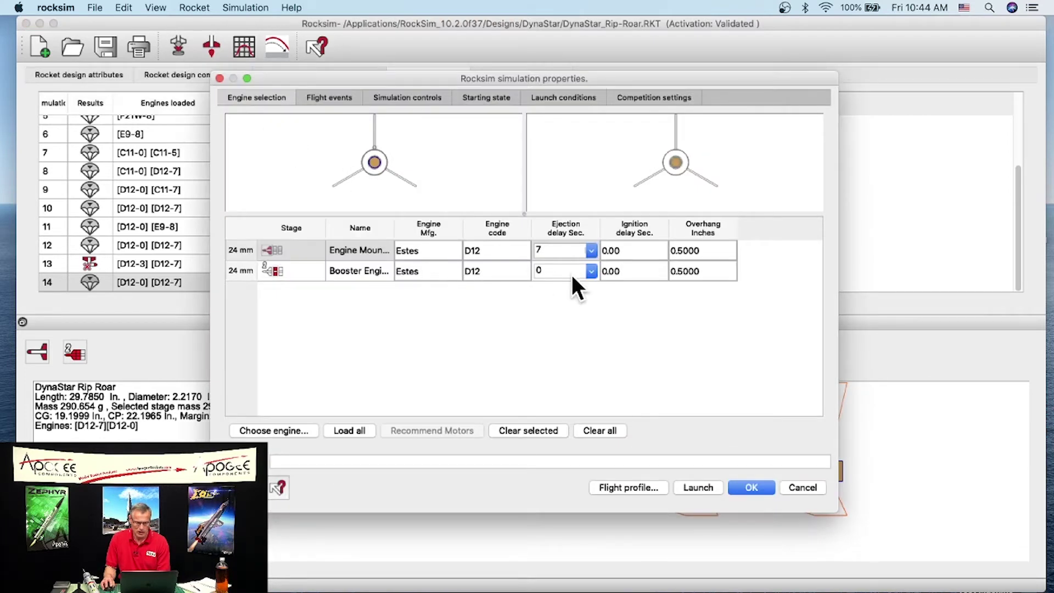
{"action": "left_click", "coordinate": [590, 272]}
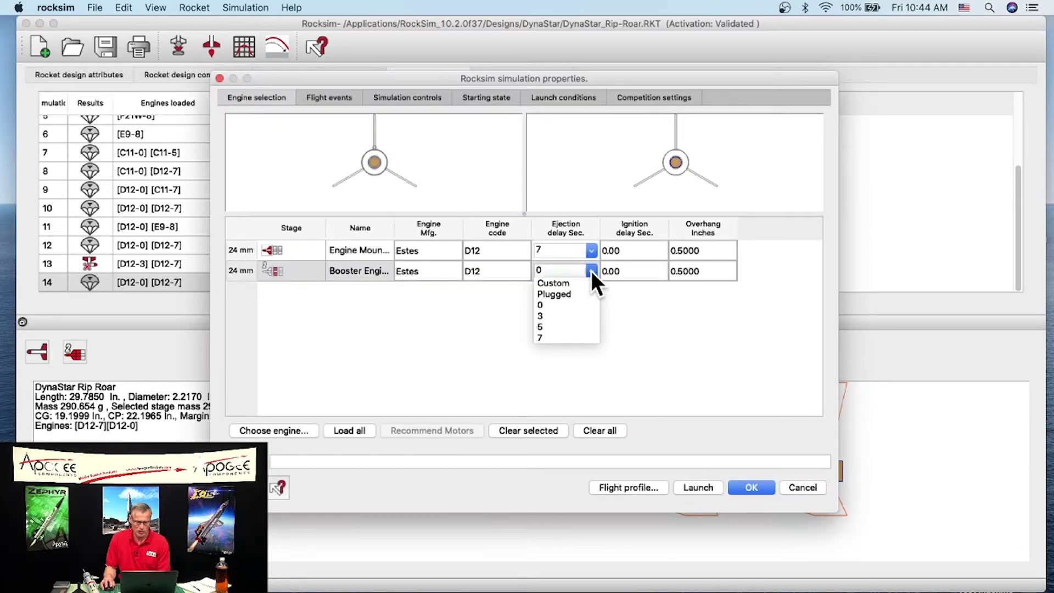
{"action": "left_click", "coordinate": [569, 312]}
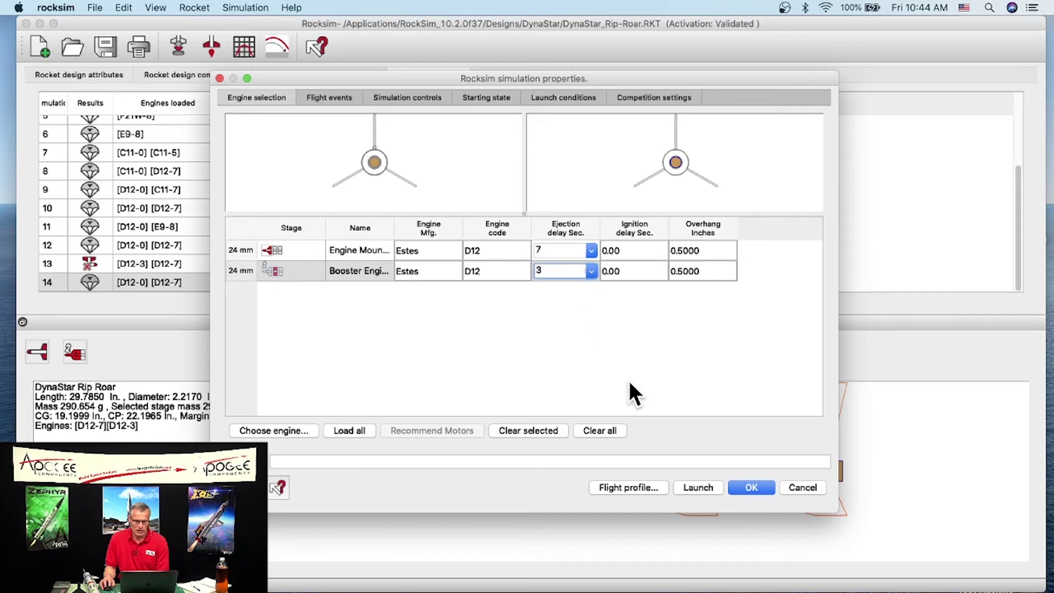
- Run the no-wind D12-3/D12-7 simulation, play its flight profile and scrub ahead to about 113 seconds, closing it when finished
{"action": "left_click", "coordinate": [641, 485]}
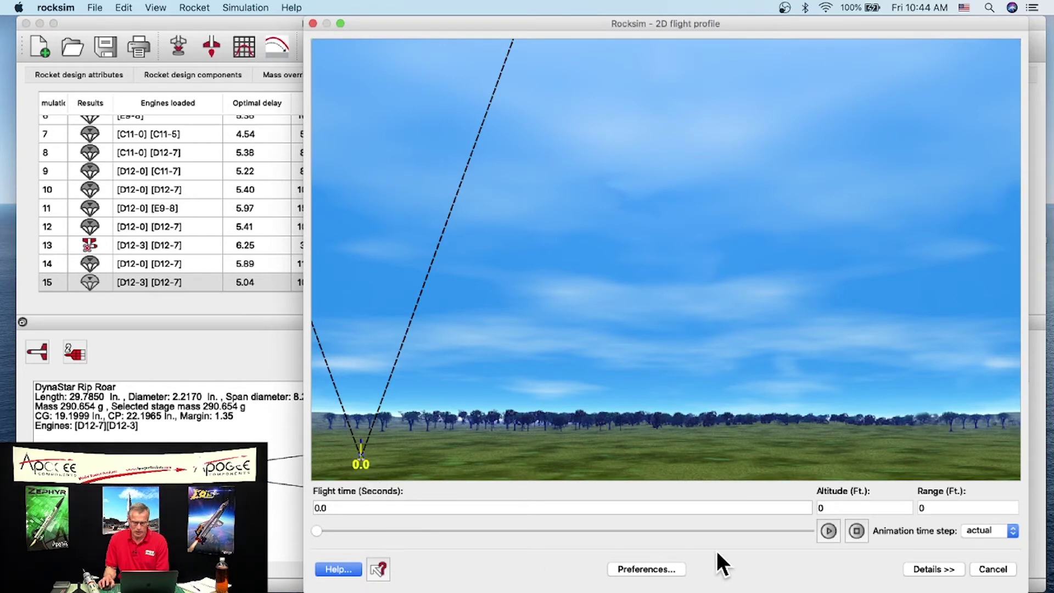
{"action": "left_click", "coordinate": [828, 530]}
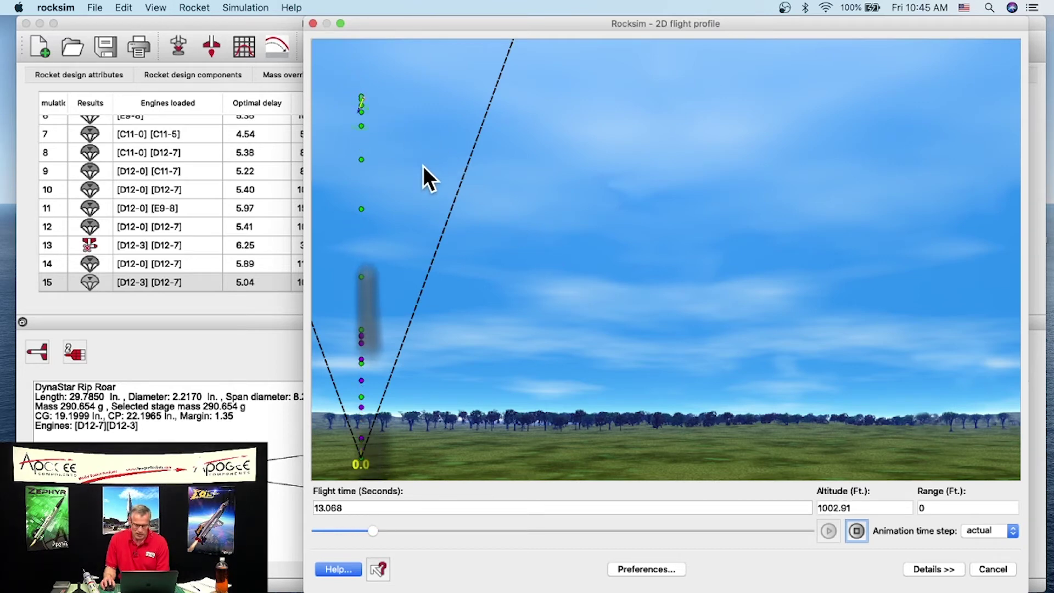
{"action": "left_click_drag", "start_coordinate": [377, 529], "coordinate": [831, 532]}
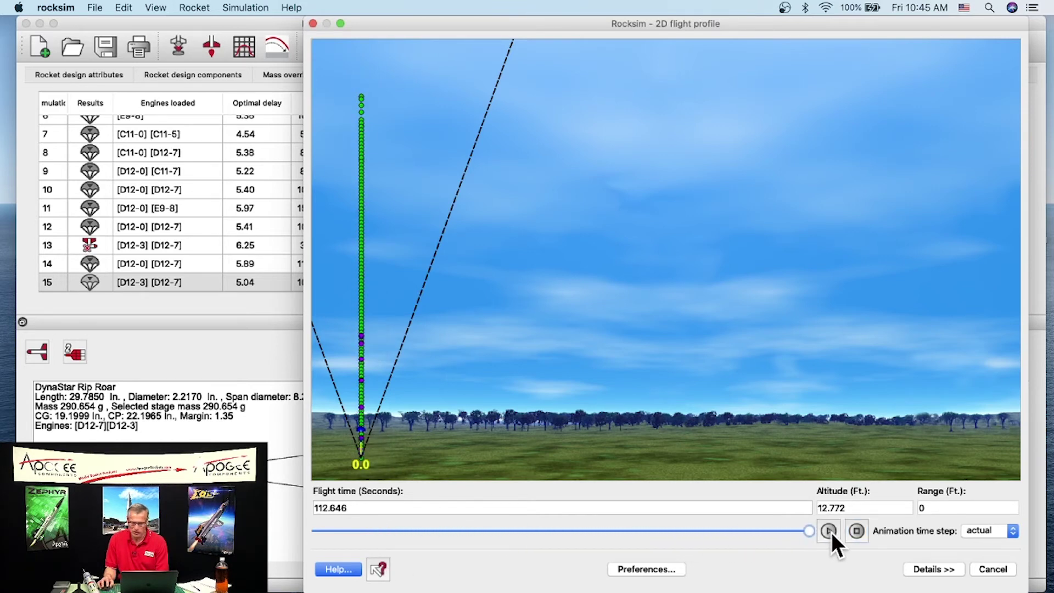
{"action": "left_click", "coordinate": [993, 568]}
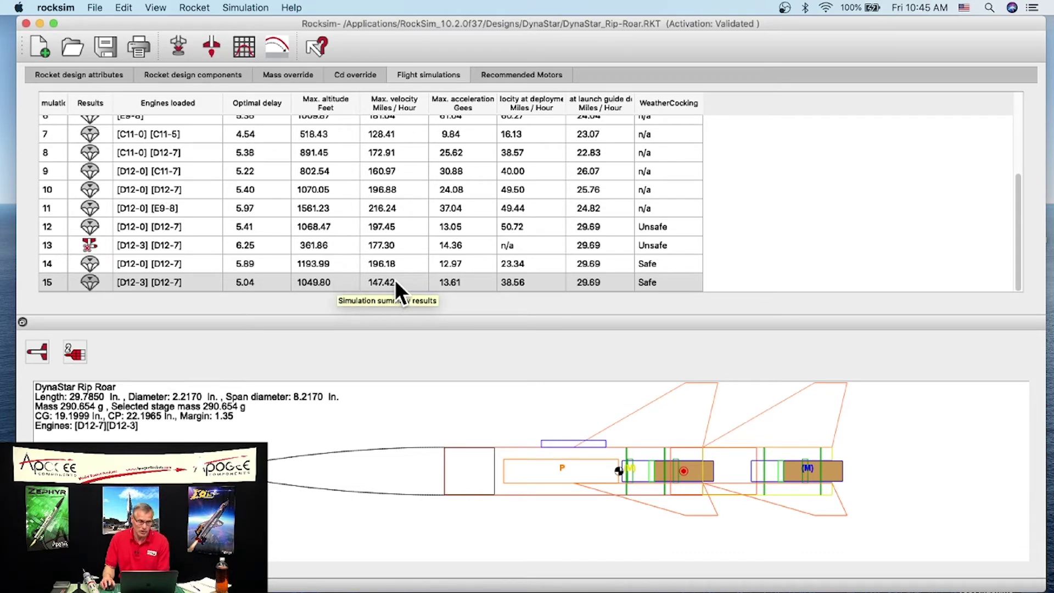
- Prepare another simulation with a custom ejection delay of 1 second for the booster engine
{"action": "left_click", "coordinate": [178, 46]}
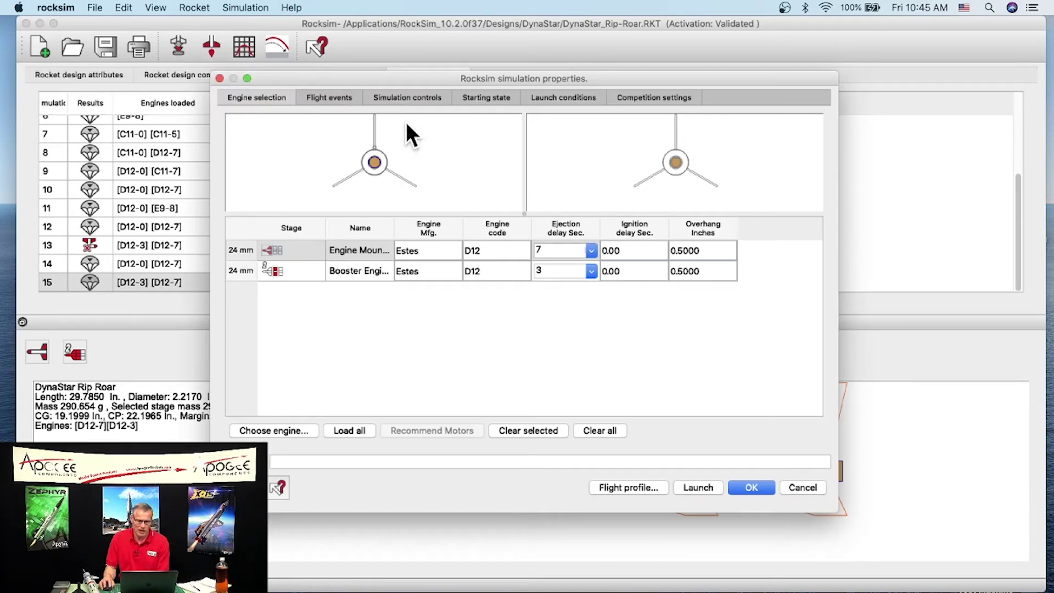
{"action": "left_click", "coordinate": [591, 269]}
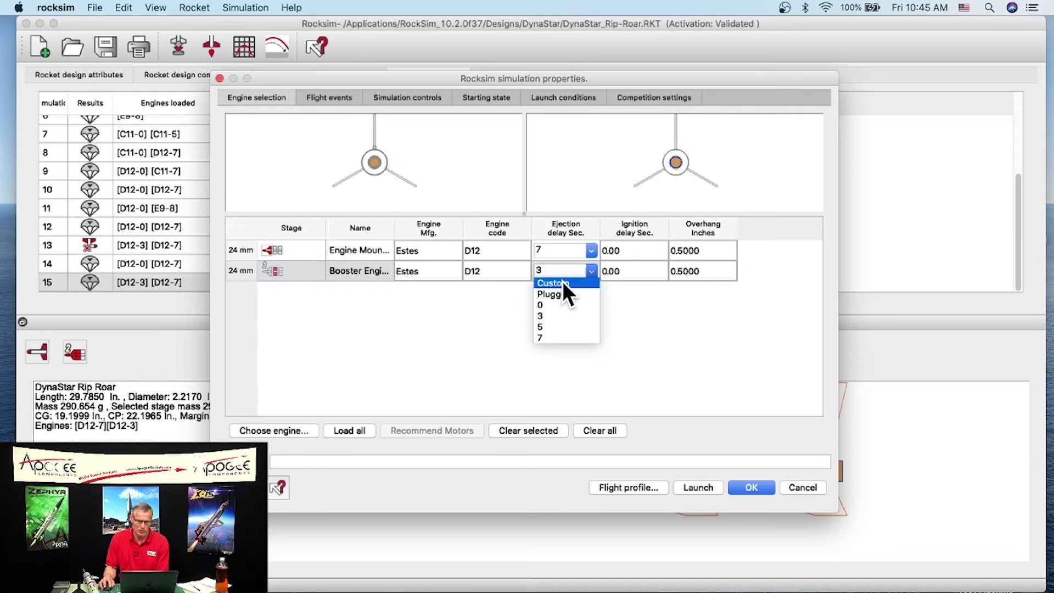
{"action": "left_click", "coordinate": [562, 282]}
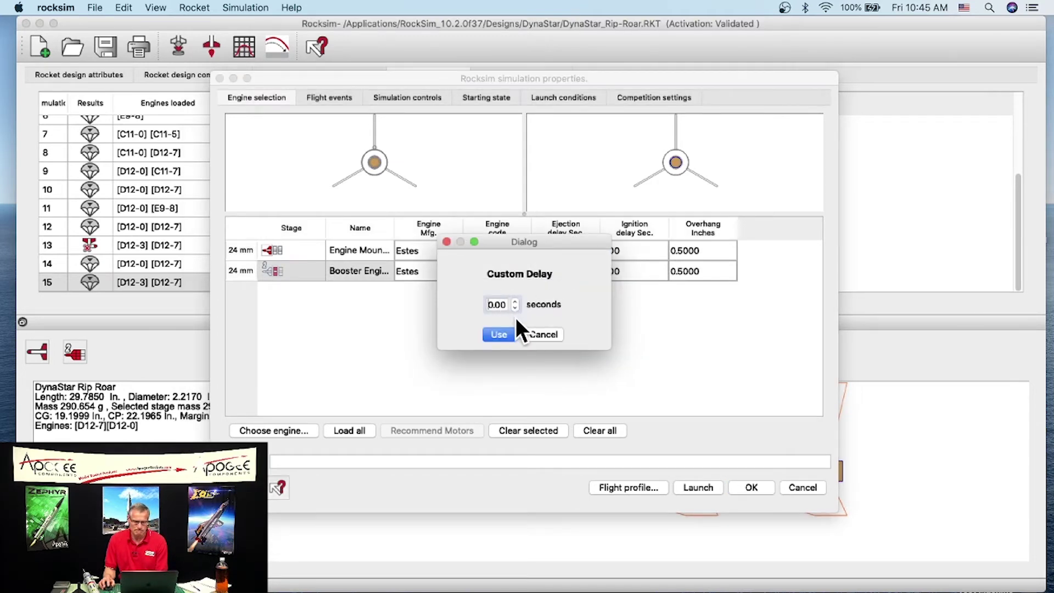
{"action": "left_click", "coordinate": [490, 304]}
{"action": "type", "text": "1"}
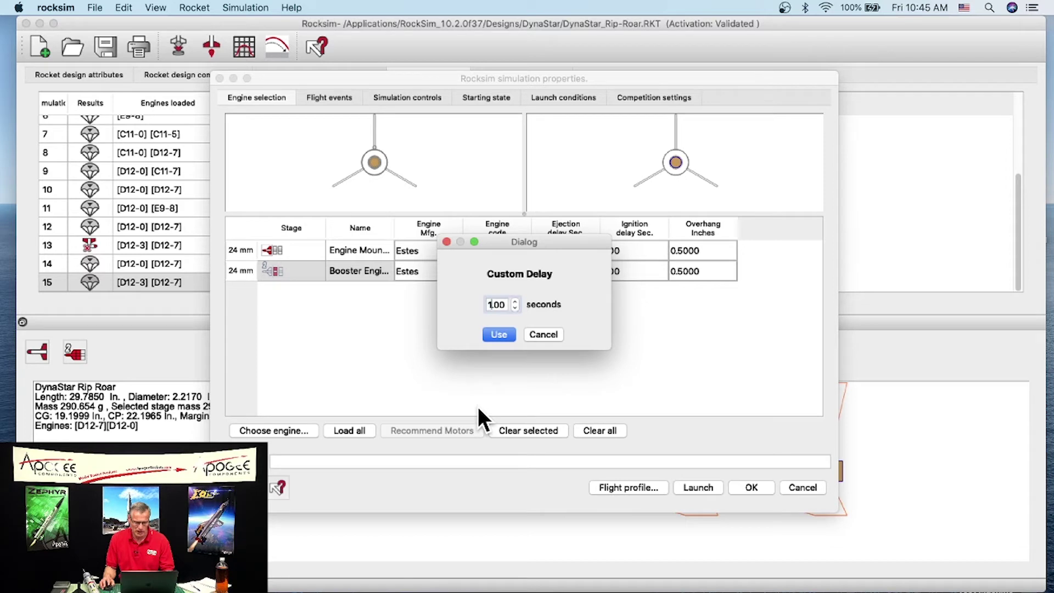
{"action": "left_click", "coordinate": [499, 334]}
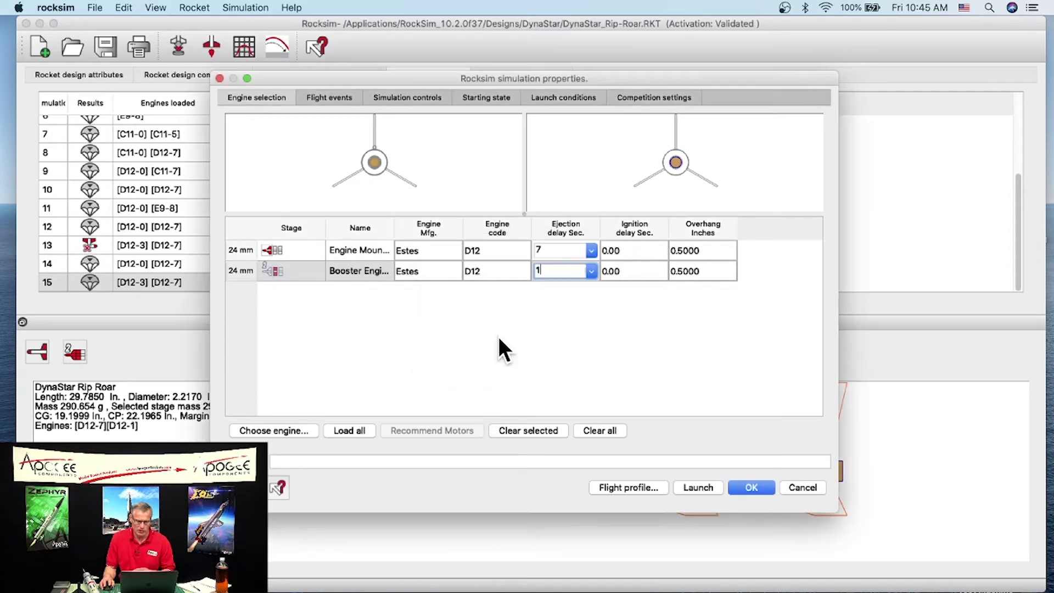
- Run the D12-1/D12-7 simulation and scrub its flight profile to about 95 seconds, closing it when finished
{"action": "left_click", "coordinate": [644, 489]}
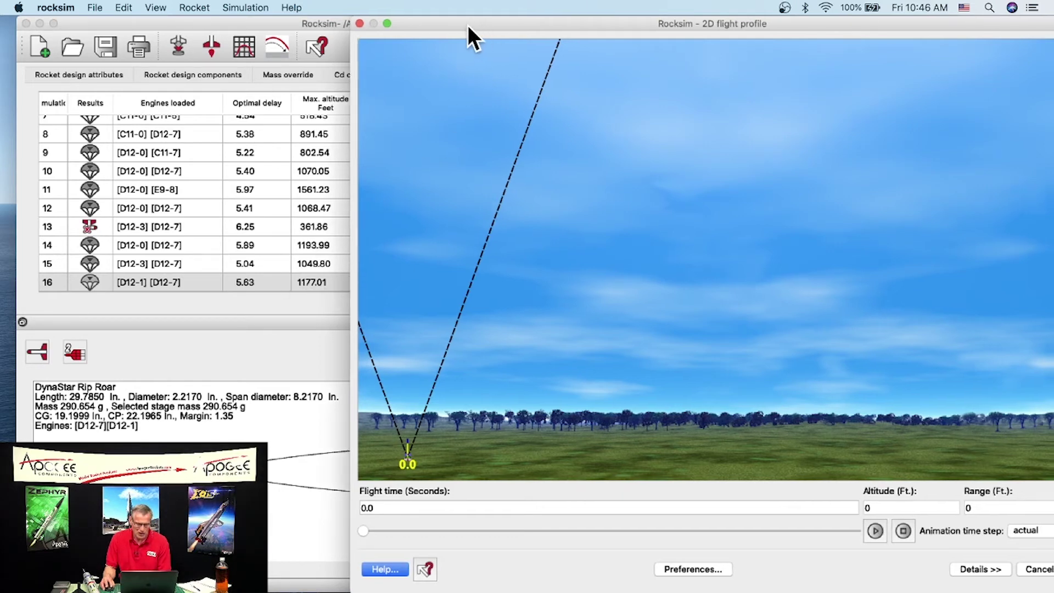
{"action": "left_click_drag", "start_coordinate": [477, 24], "coordinate": [416, 21]}
{"action": "left_click_drag", "start_coordinate": [316, 531], "coordinate": [679, 520]}
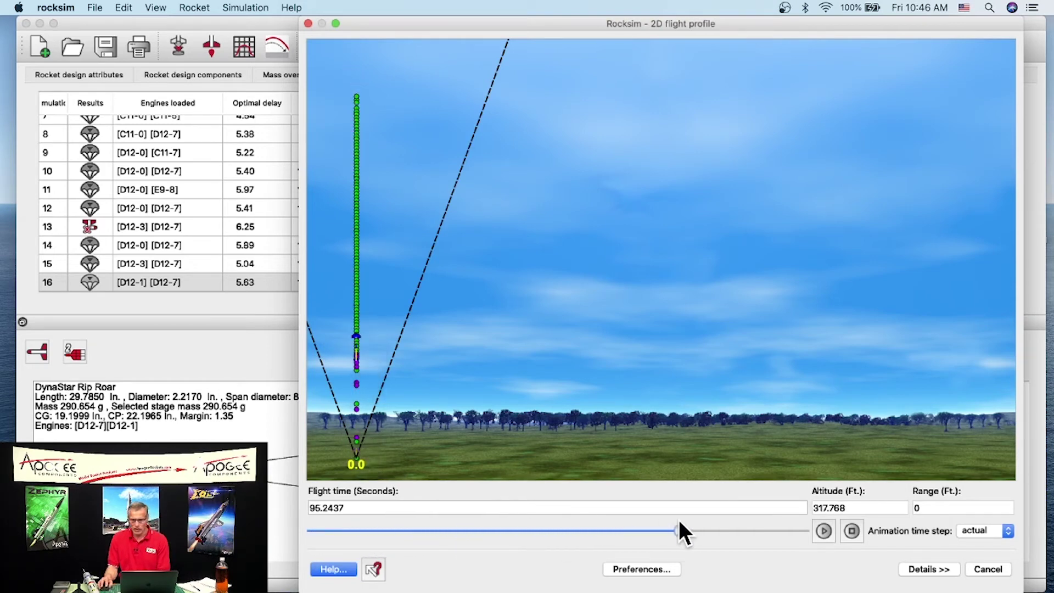
{"action": "left_click", "coordinate": [1000, 565]}
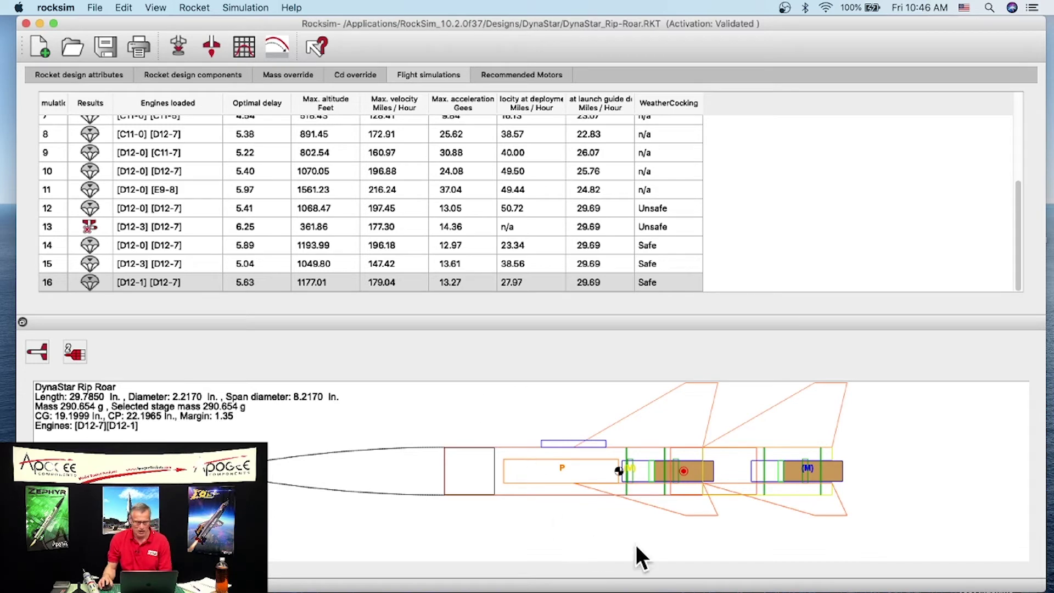
- Prepare another simulation with the booster's ejection delay at 0 seconds and the upper engine's ignition delay at 3 seconds
{"action": "left_click", "coordinate": [179, 48]}
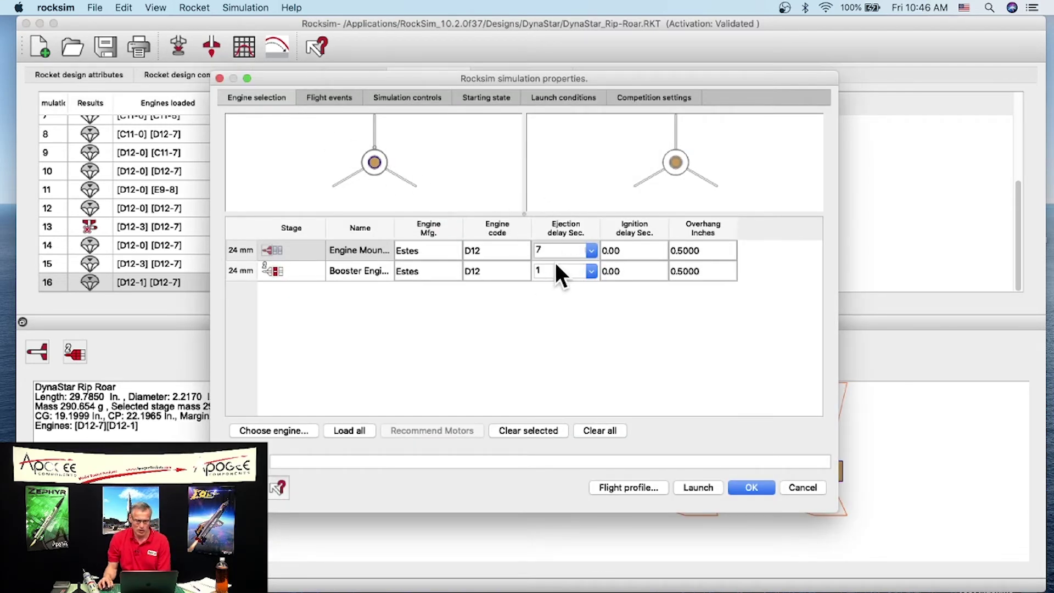
{"action": "left_click", "coordinate": [591, 269]}
{"action": "left_click", "coordinate": [555, 304]}
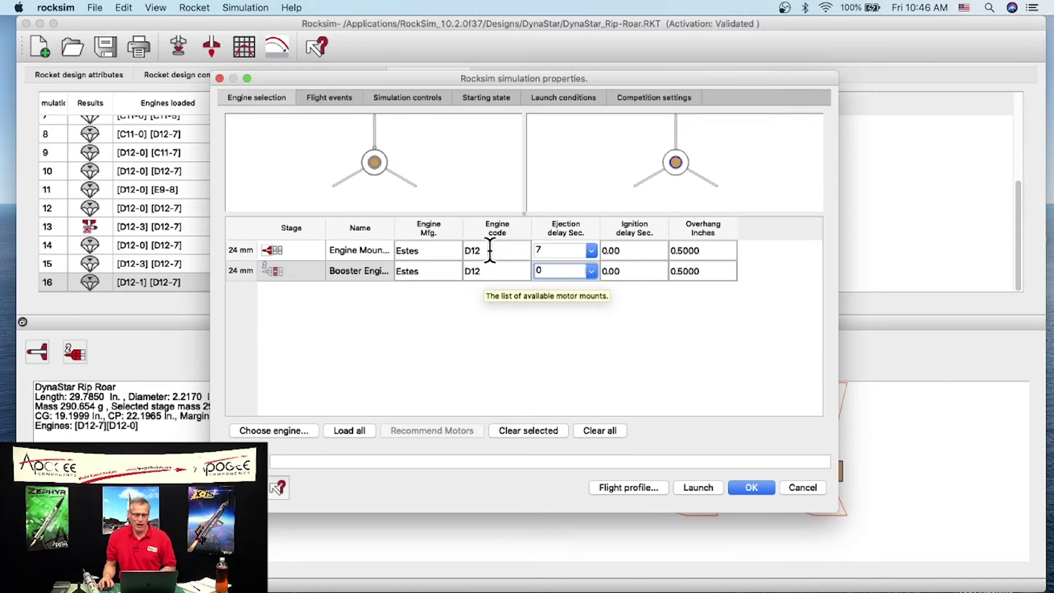
{"action": "type", "text": "0"}
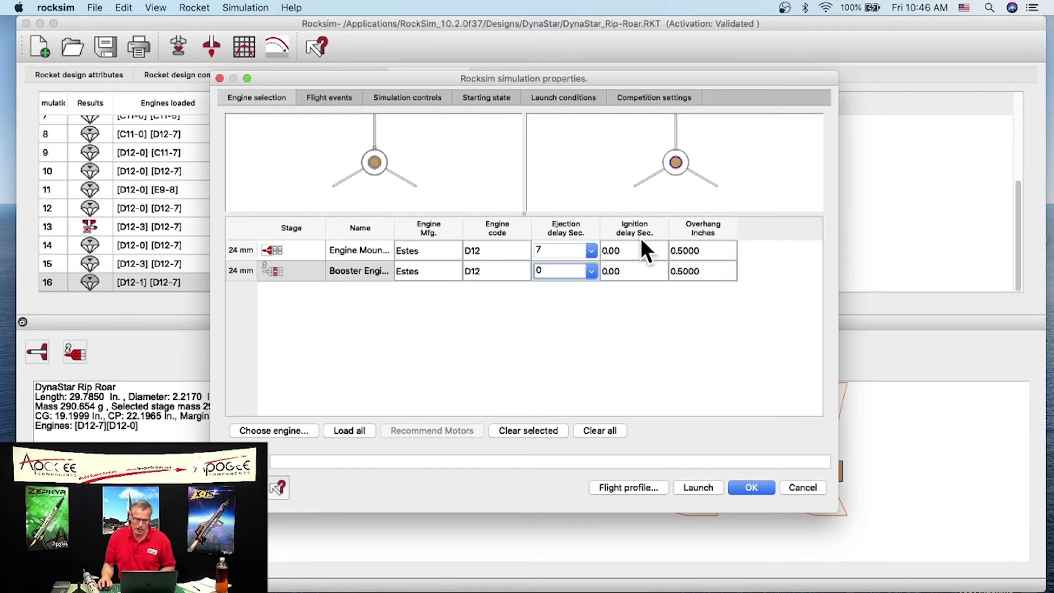
{"action": "left_click_drag", "start_coordinate": [626, 250], "coordinate": [602, 250]}
{"action": "type", "text": "3"}
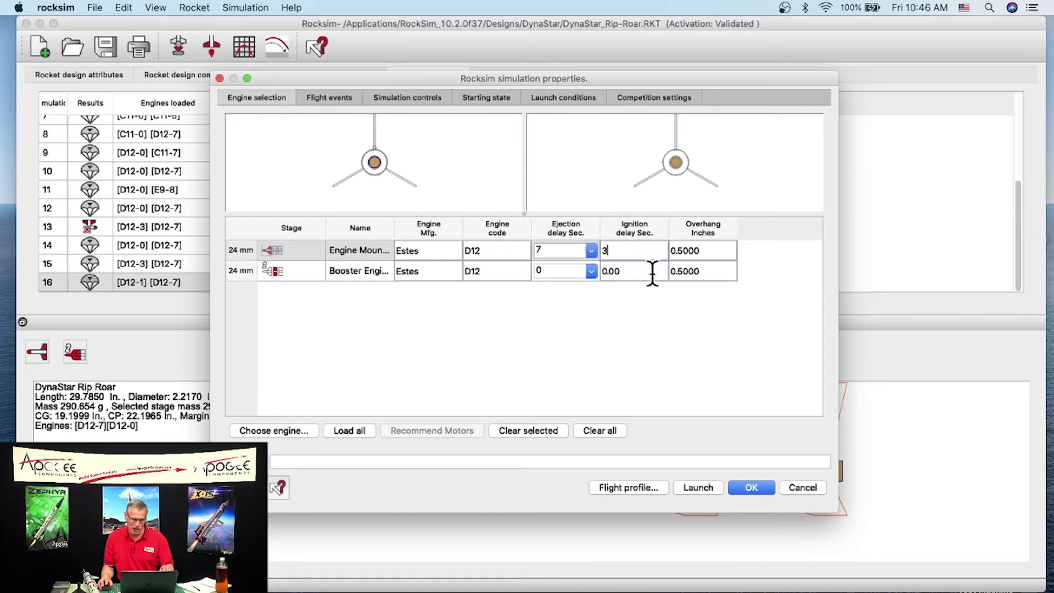
{"action": "key", "text": "Return"}
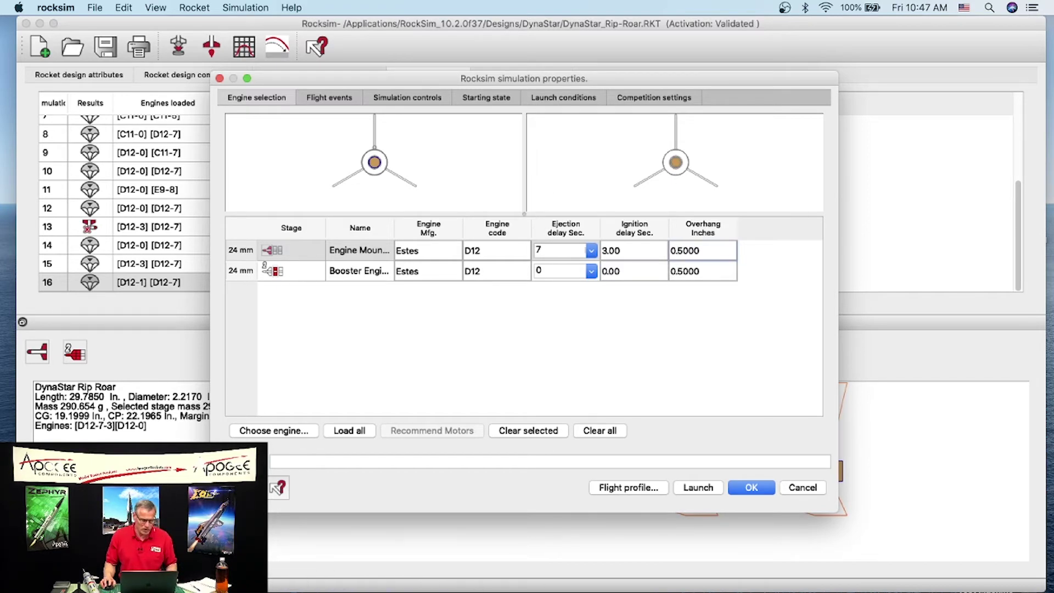
- Switch to the Apogee Rockets site in Safari and search it for "simple-timer"
{"action": "key", "text": "super+Tab"}
{"action": "left_click", "coordinate": [851, 296]}
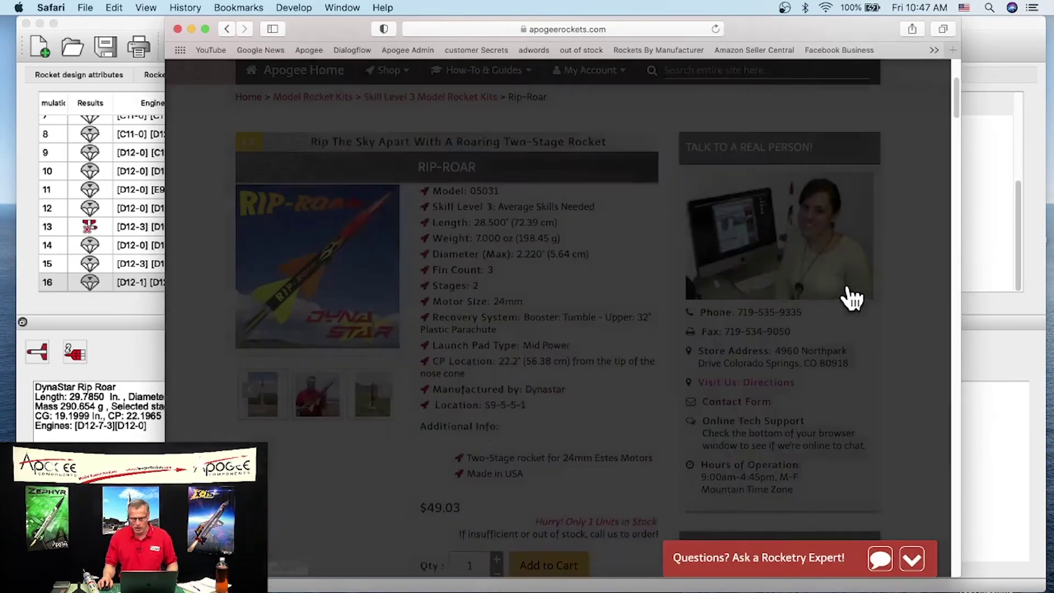
{"action": "scroll", "coordinate": [694, 148], "scroll_direction": "up", "scroll_amount": 1}
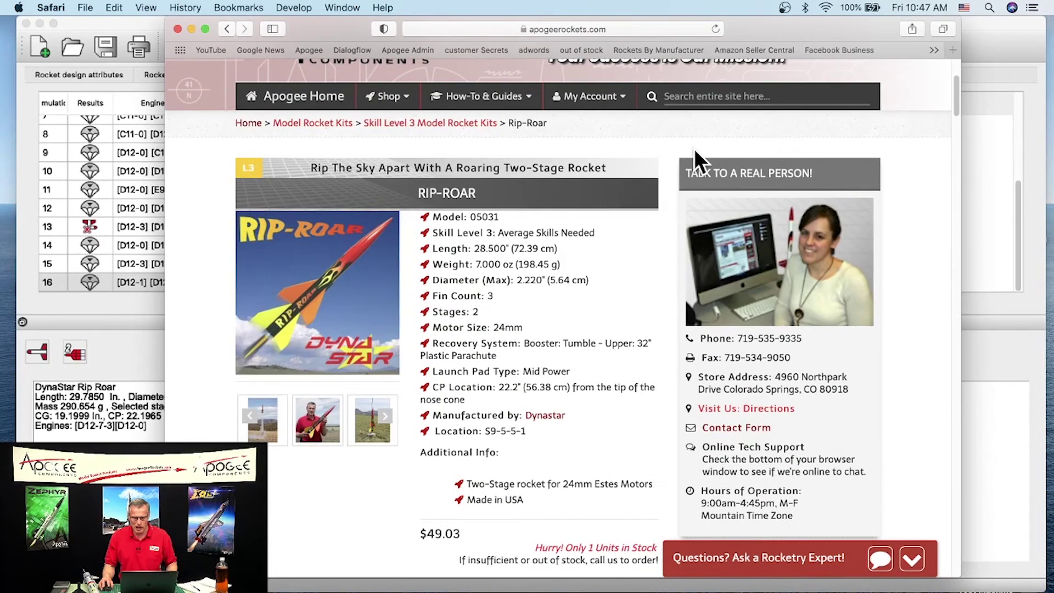
{"action": "left_click", "coordinate": [696, 96]}
{"action": "type", "text": "simple"}
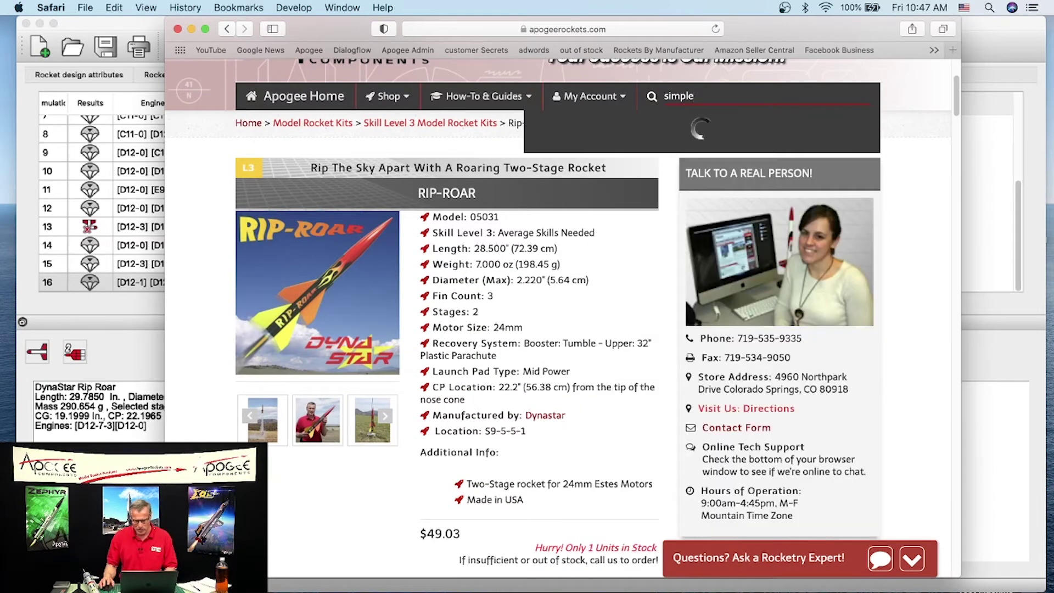
{"action": "left_click", "coordinate": [632, 219]}
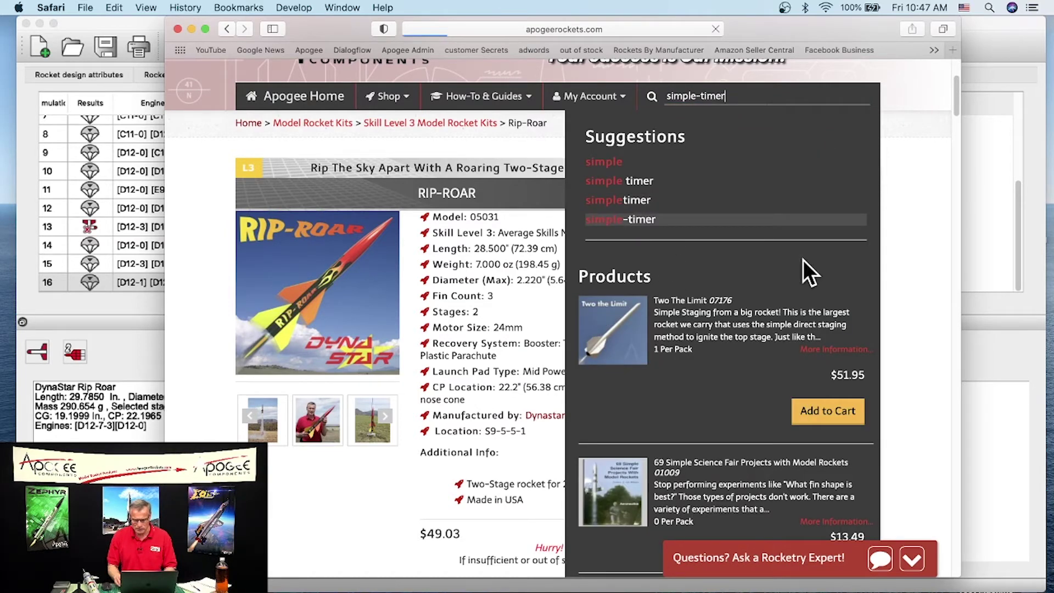
- Review the Simple Timer for Staging product page from the search results and enlarge its smoke-trail photo
{"action": "scroll", "coordinate": [600, 325], "scroll_direction": "down", "scroll_amount": 1}
{"action": "scroll", "coordinate": [600, 325], "scroll_direction": "down", "scroll_amount": 5}
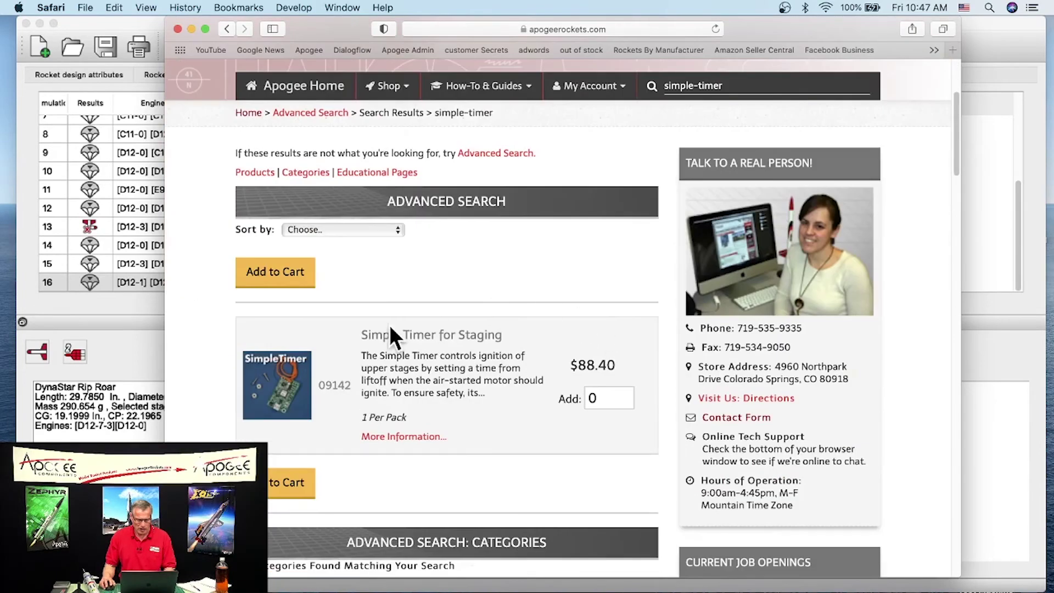
{"action": "left_click", "coordinate": [277, 393]}
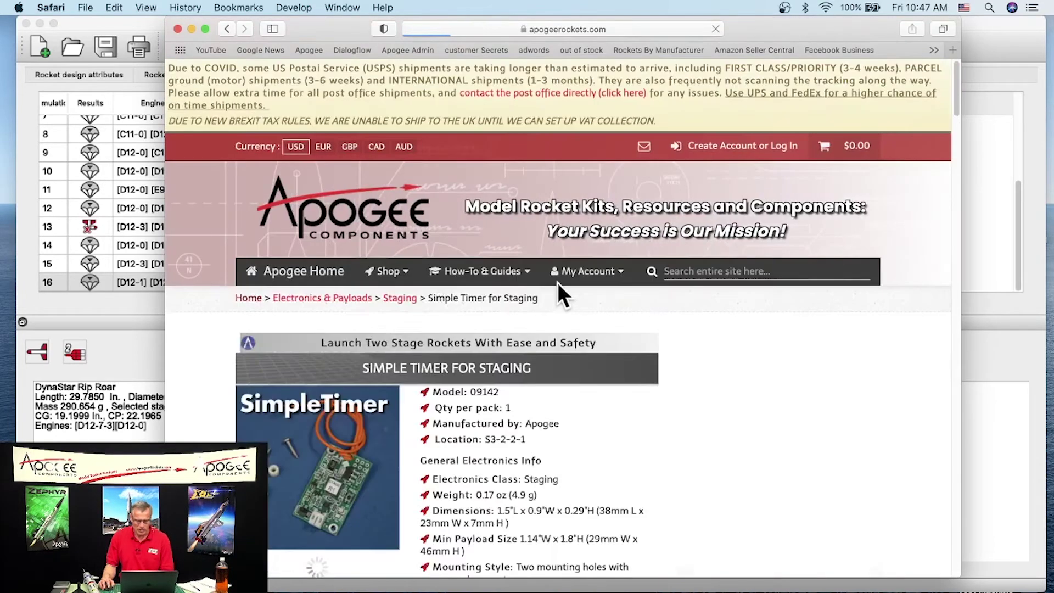
{"action": "scroll", "coordinate": [623, 278], "scroll_direction": "down", "scroll_amount": 10}
{"action": "scroll", "coordinate": [373, 214], "scroll_direction": "down", "scroll_amount": 3}
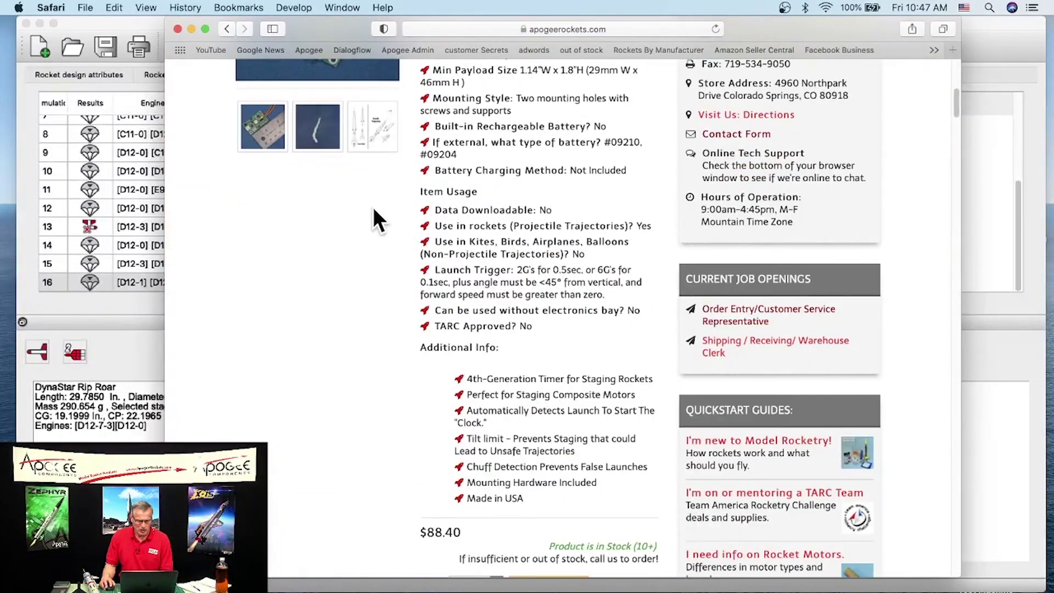
{"action": "scroll", "coordinate": [371, 216], "scroll_direction": "up", "scroll_amount": 6}
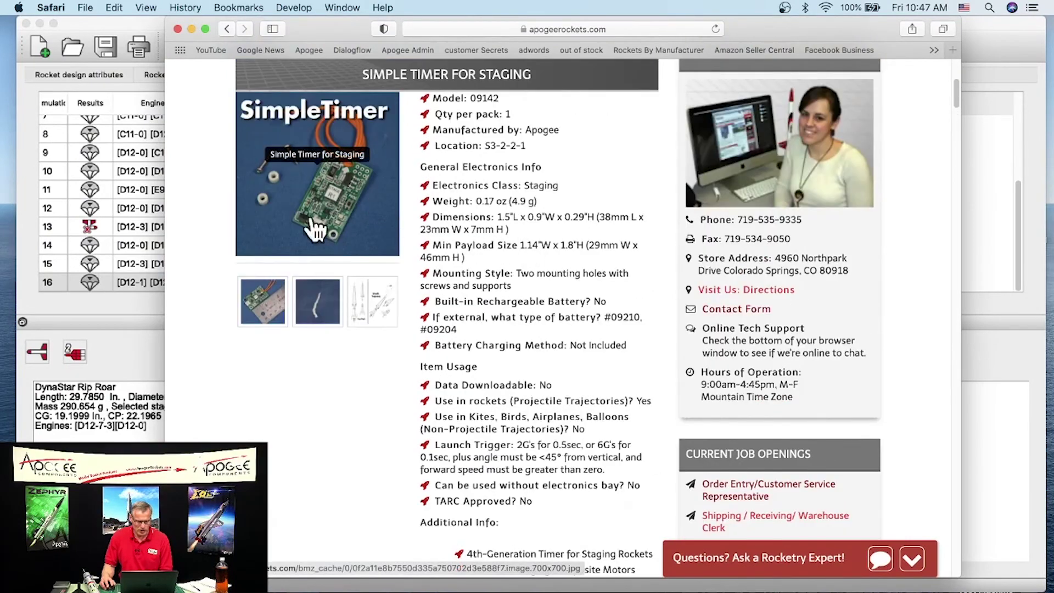
{"action": "left_click", "coordinate": [315, 301]}
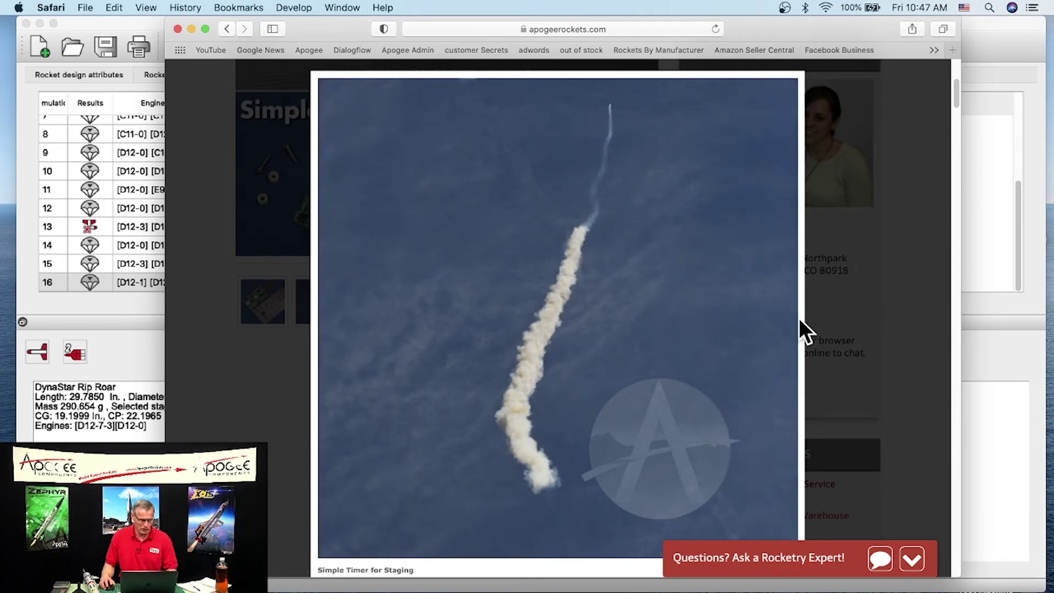
- Return to RockSim, run the D12-0/D12-7-3 simulation and play its flight profile to about 13 seconds, closing it when finished
{"action": "left_click", "coordinate": [133, 338]}
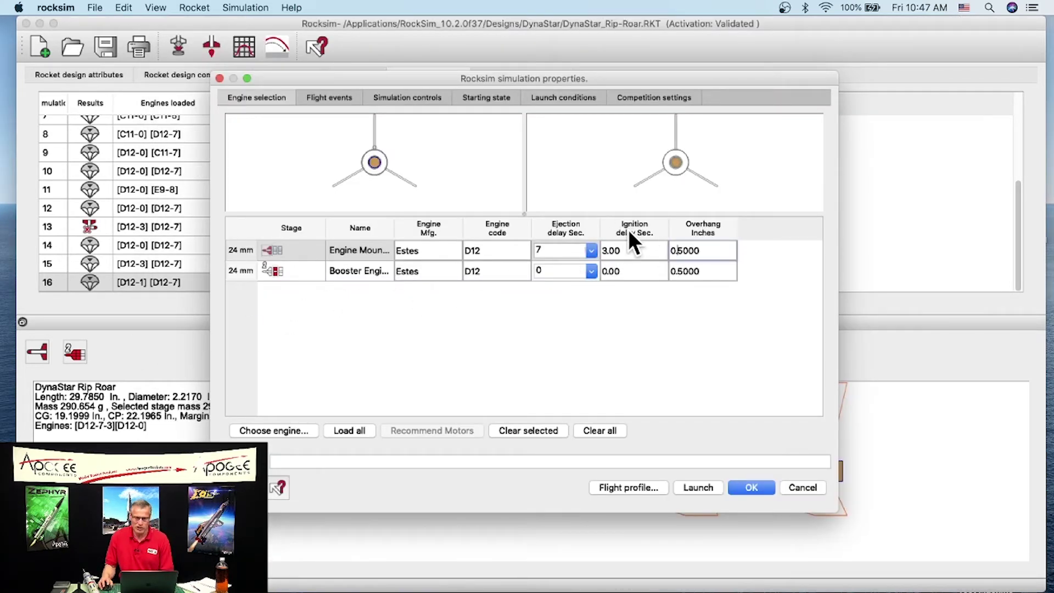
{"action": "left_click", "coordinate": [639, 486]}
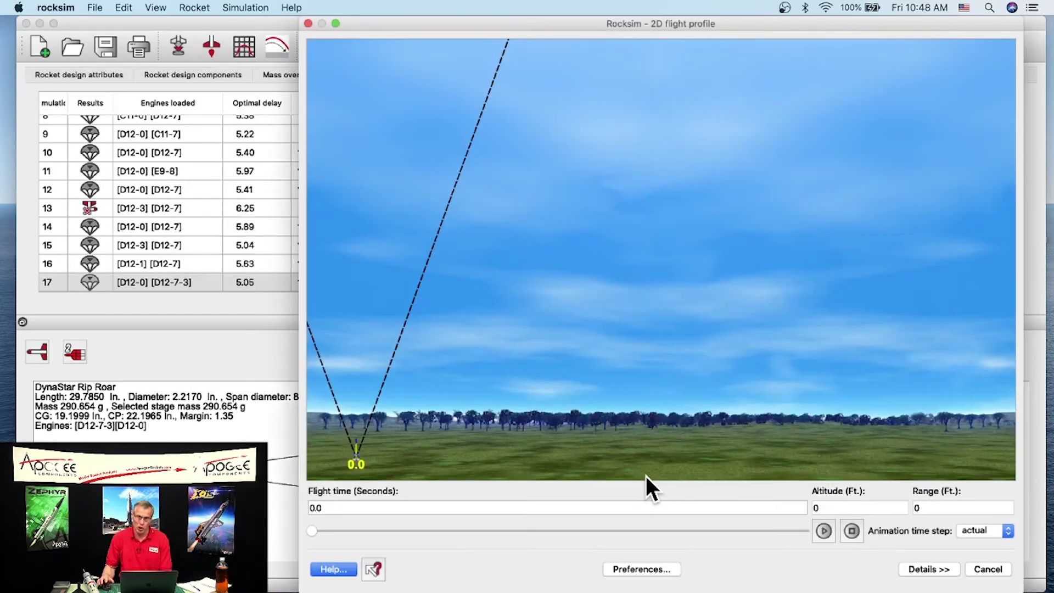
{"action": "left_click", "coordinate": [823, 530]}
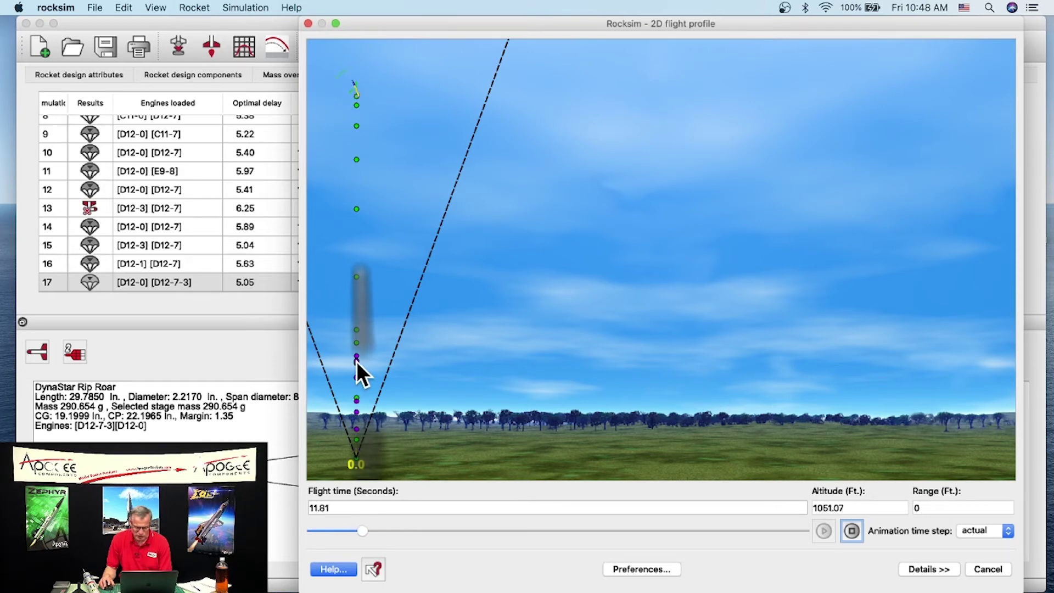
{"action": "left_click", "coordinate": [851, 531]}
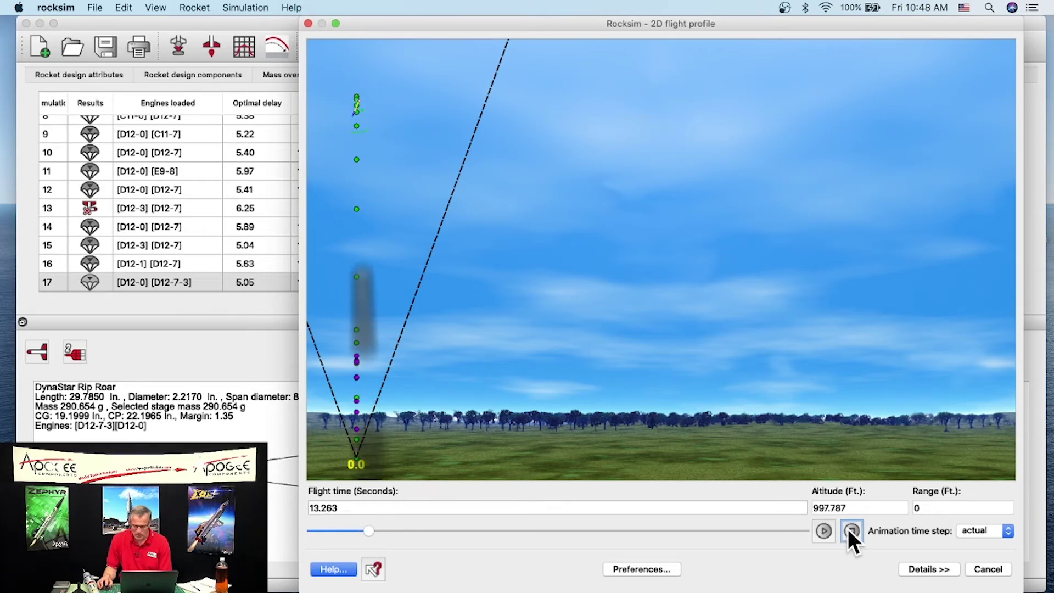
{"action": "left_click", "coordinate": [986, 569]}
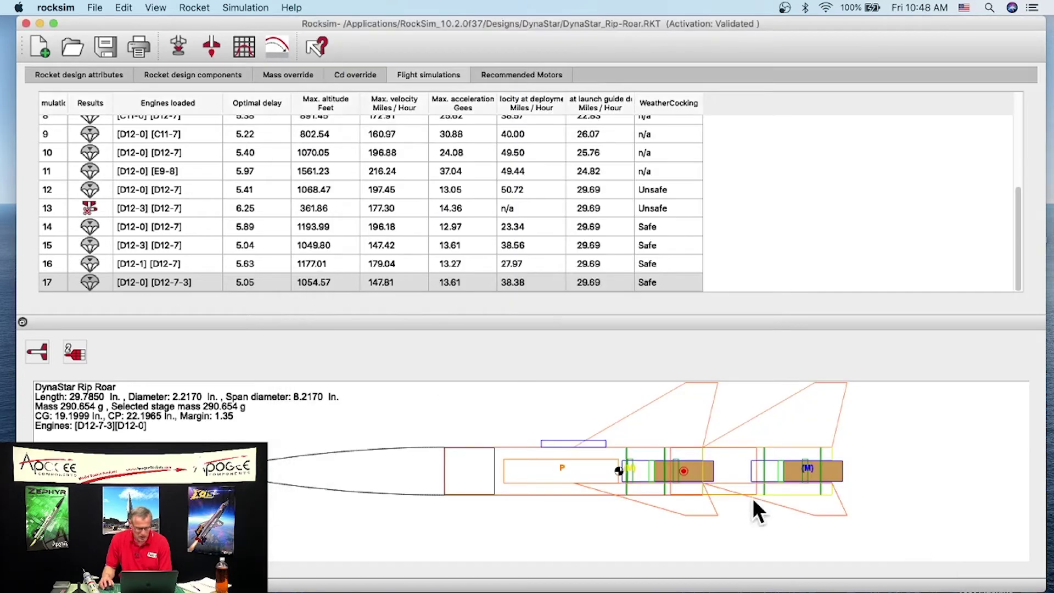
- Prepare another simulation with the upper engine's ignition delay at 4 seconds, checking the parachute deployment event
{"action": "left_click", "coordinate": [181, 45]}
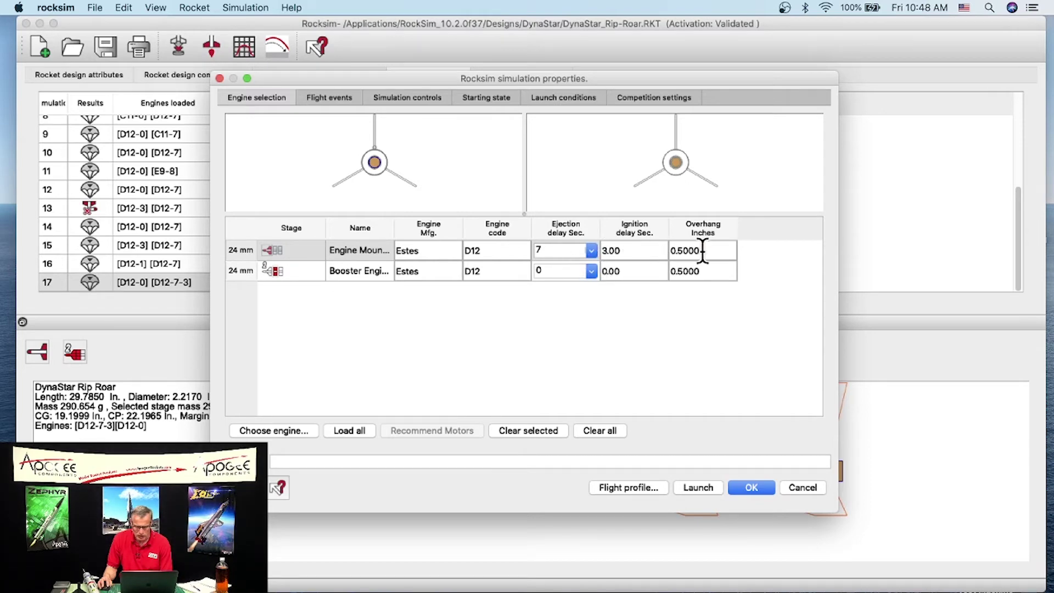
{"action": "left_click", "coordinate": [619, 252]}
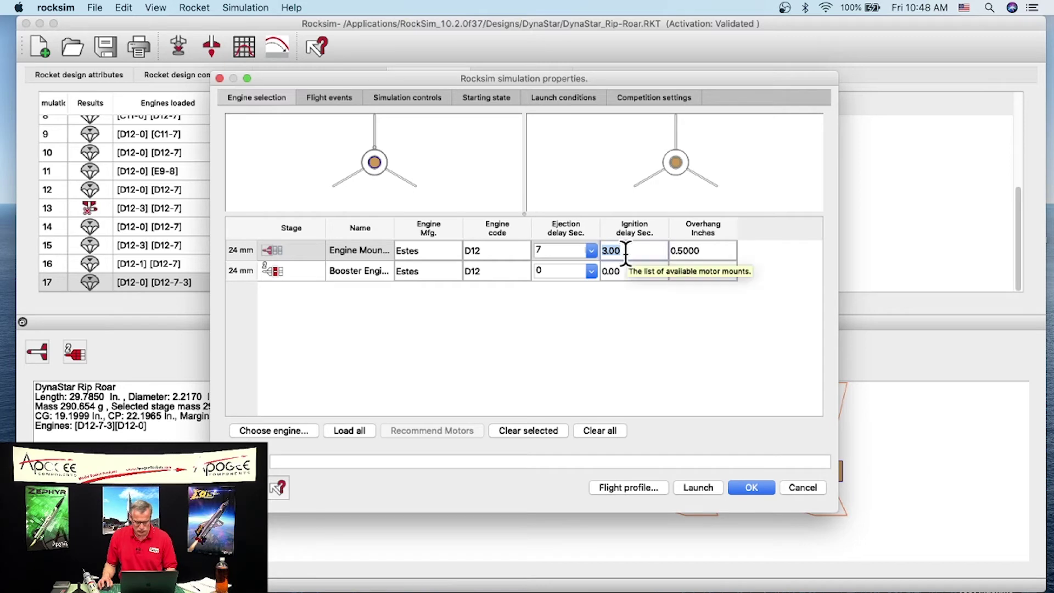
{"action": "left_click", "coordinate": [327, 98]}
{"action": "left_click", "coordinate": [285, 98]}
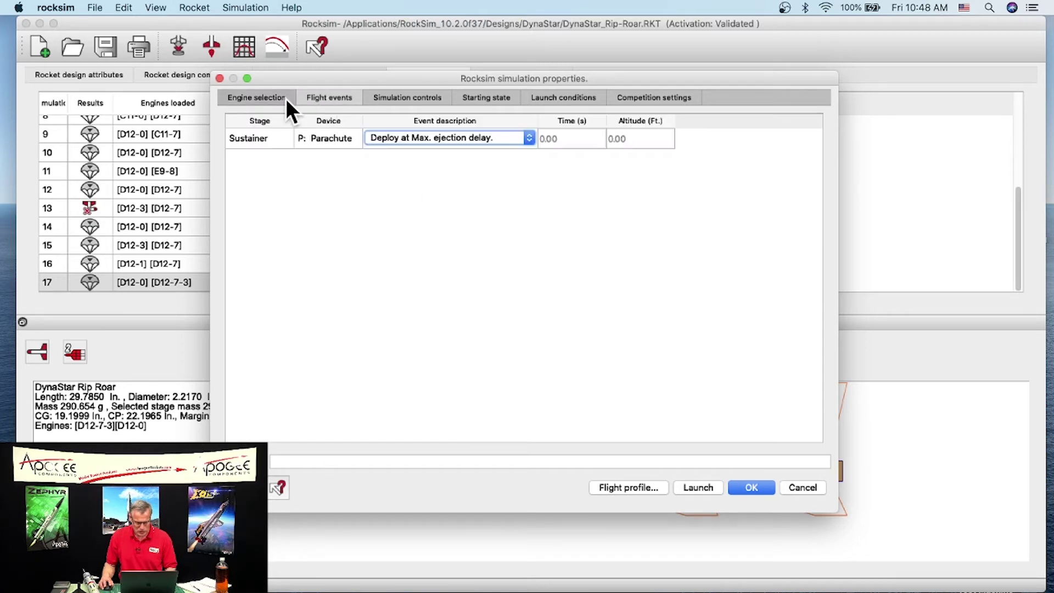
{"action": "left_click", "coordinate": [633, 251]}
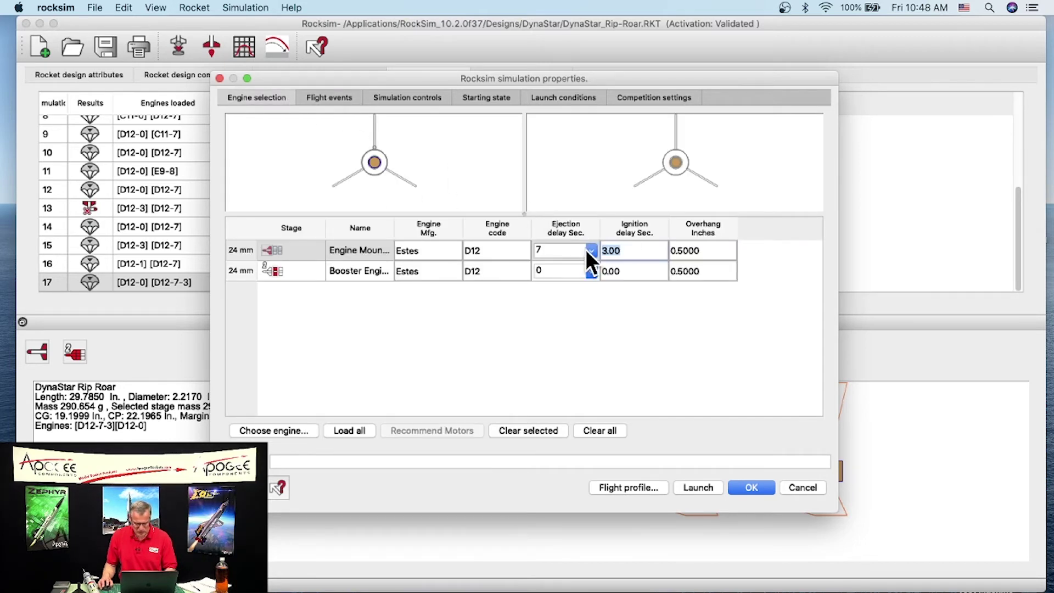
{"action": "type", "text": "4"}
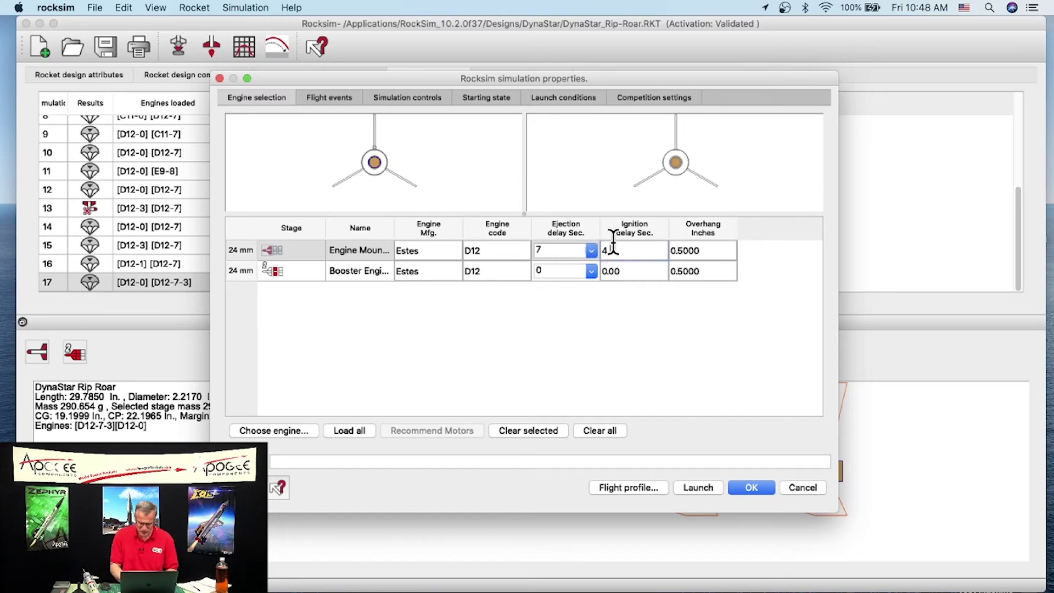
{"action": "type", "text": ".0"}
{"action": "key", "text": "Tab"}
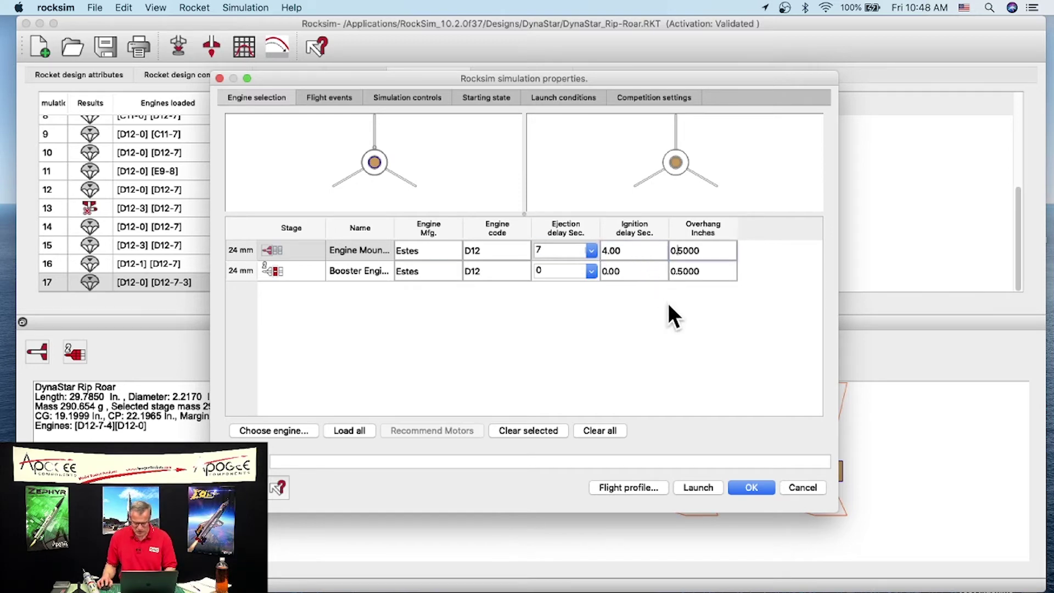
- Run the D12-0/D12-7-4 simulation, play its 2D flight profile, scrub back to about 8.8 seconds and close it
{"action": "left_click", "coordinate": [631, 487]}
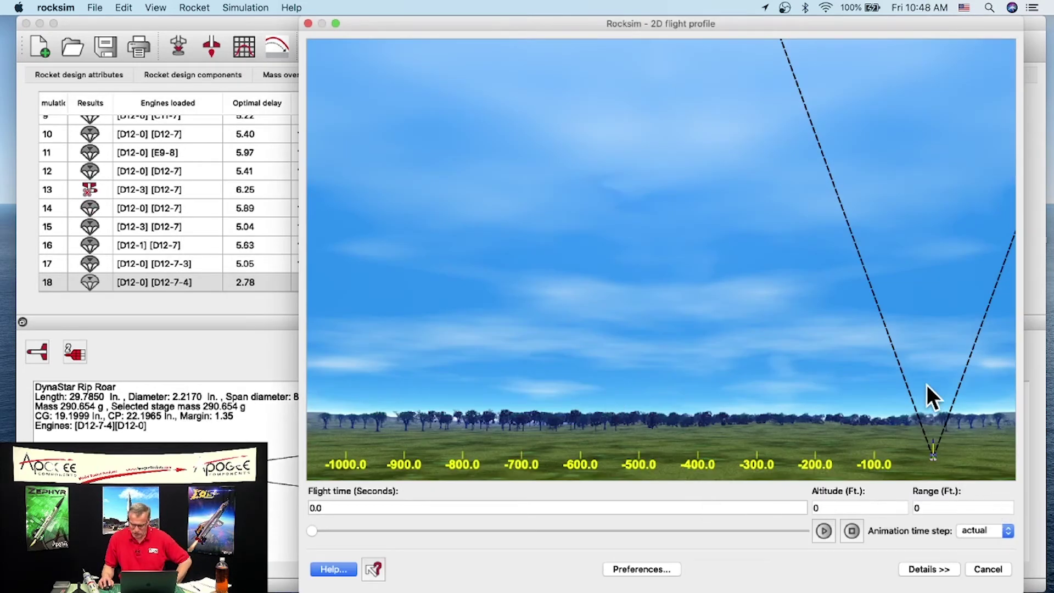
{"action": "left_click", "coordinate": [823, 532]}
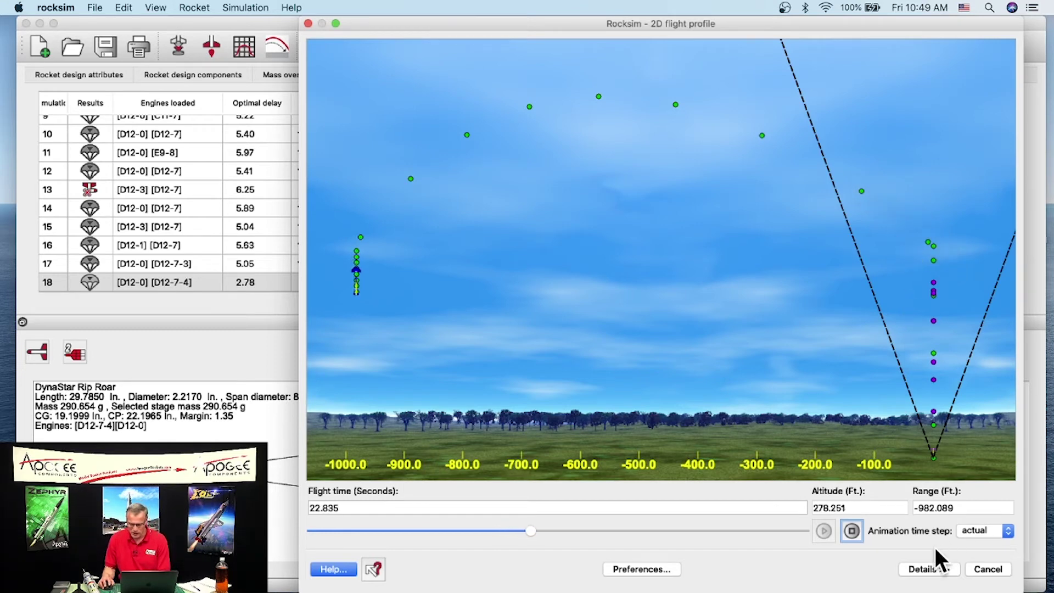
{"action": "left_click_drag", "start_coordinate": [545, 529], "coordinate": [396, 530]}
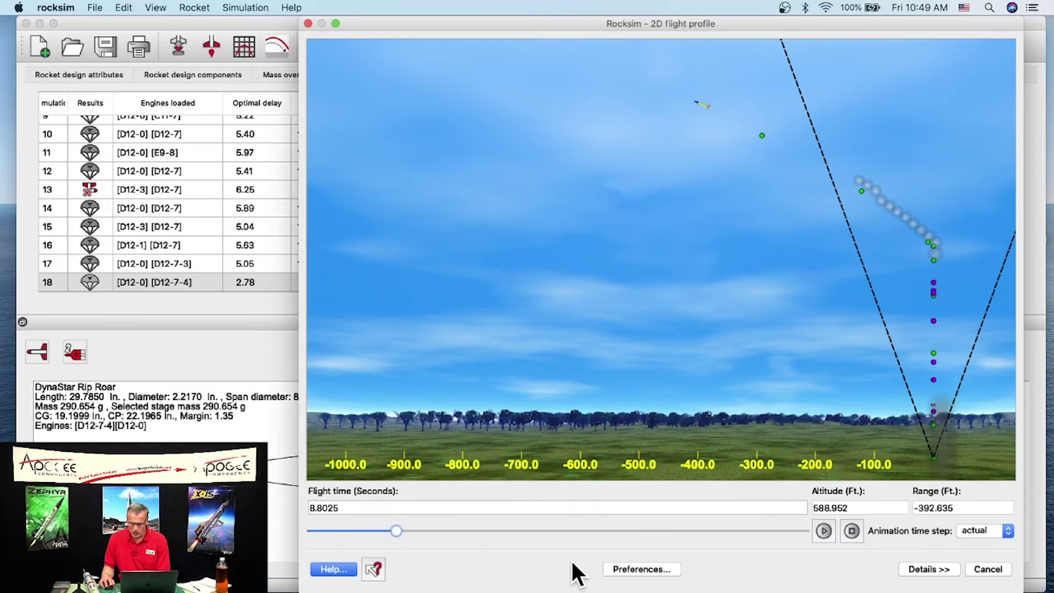
{"action": "left_click", "coordinate": [992, 571]}
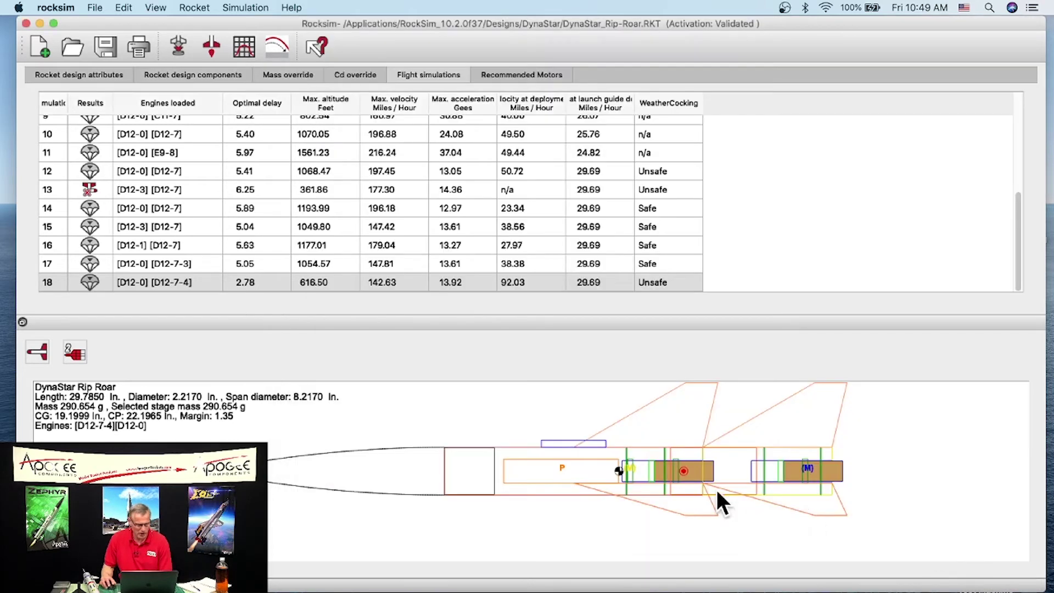
- Prepare another simulation with the upper engine's ignition delay at 2 seconds, checking the parachute deployment event
{"action": "left_click", "coordinate": [168, 282]}
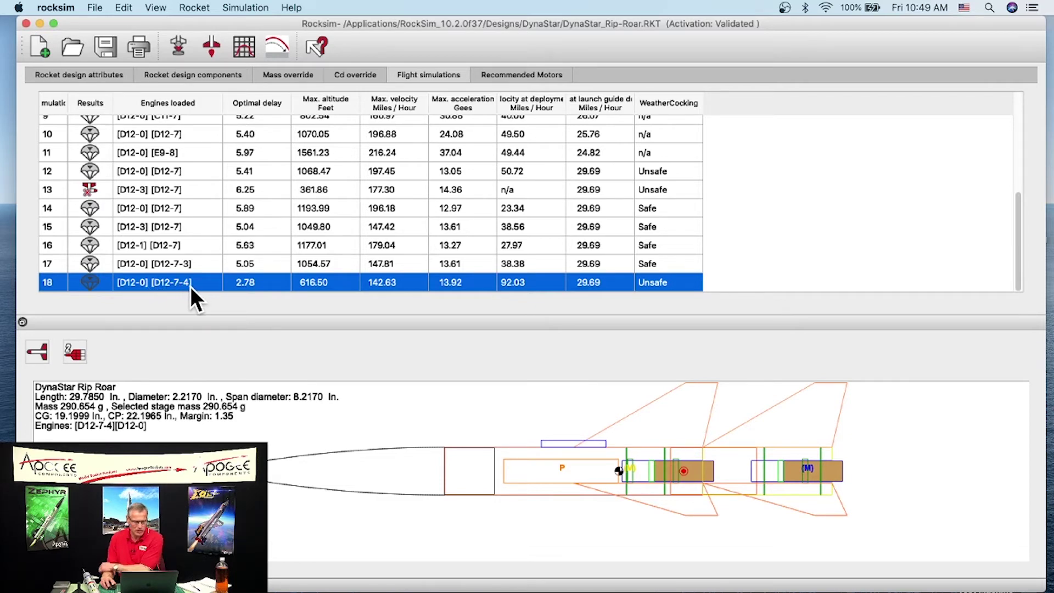
{"action": "left_click", "coordinate": [186, 42]}
{"action": "left_click", "coordinate": [632, 251]}
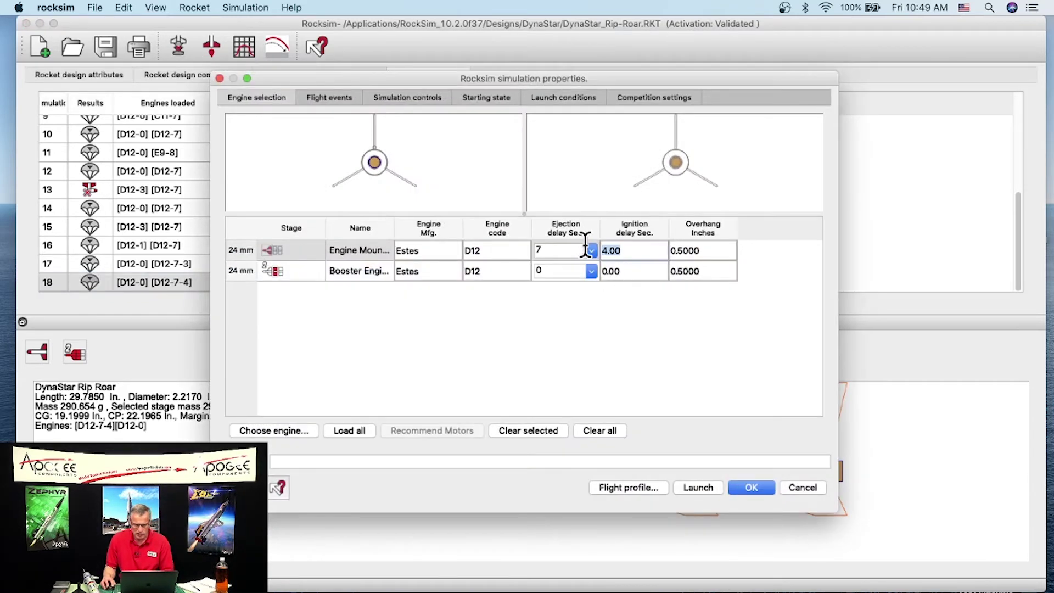
{"action": "type", "text": "2.0"}
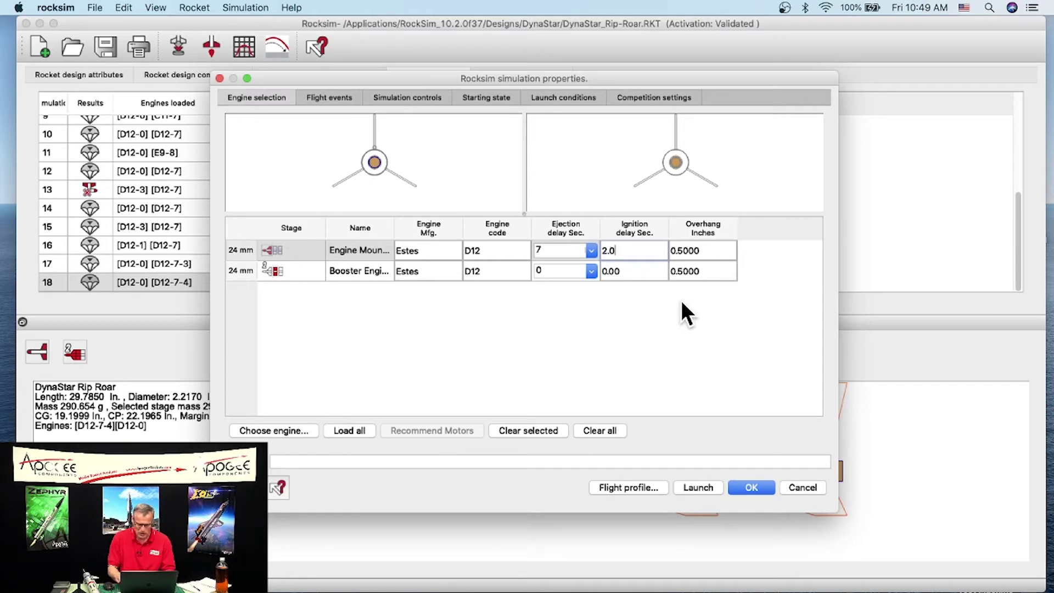
{"action": "key", "text": "Tab"}
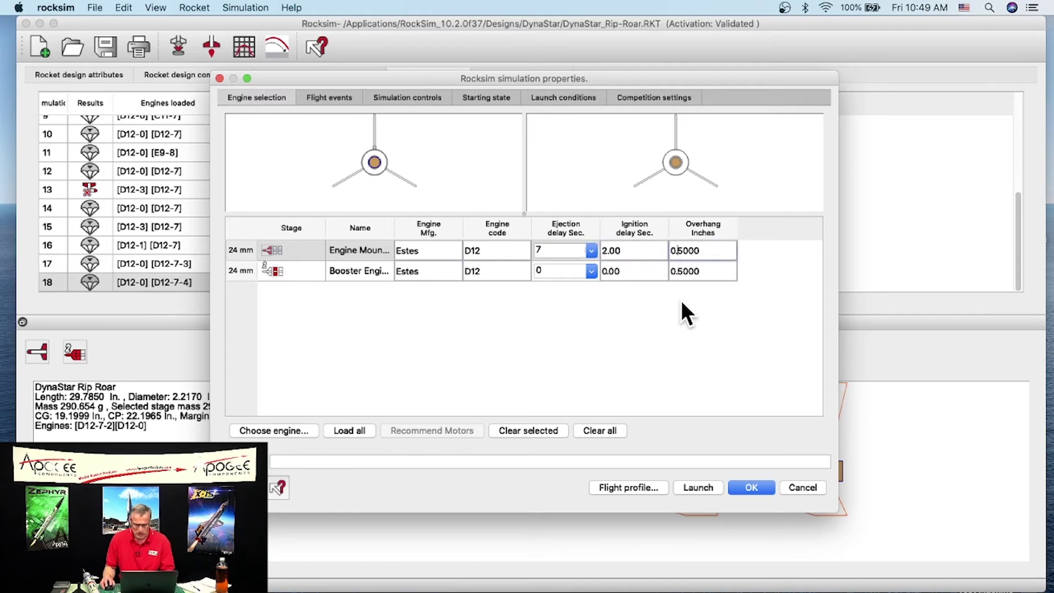
{"action": "left_click", "coordinate": [705, 272]}
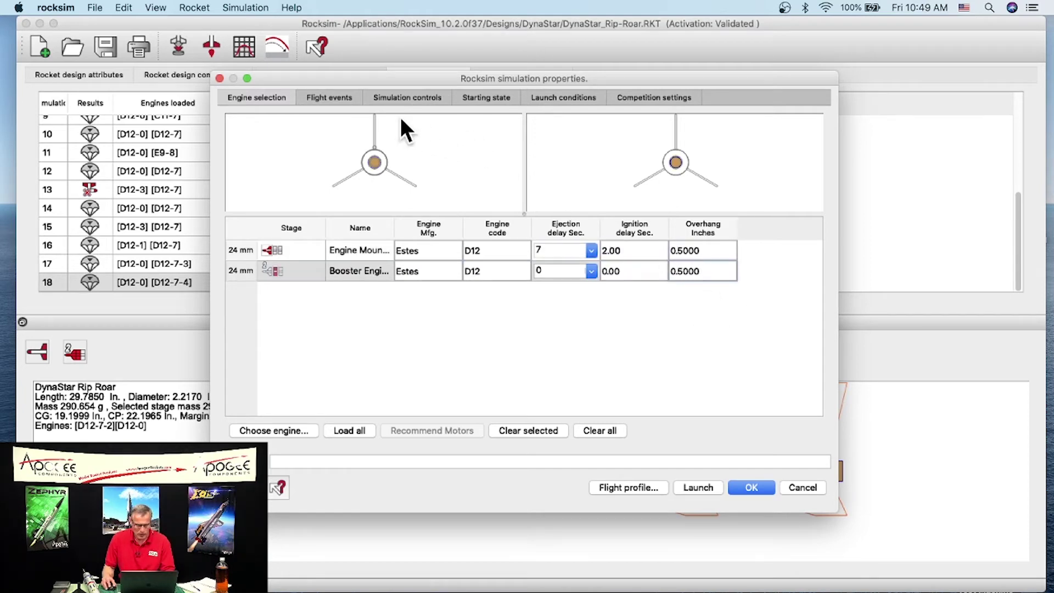
{"action": "left_click", "coordinate": [325, 100]}
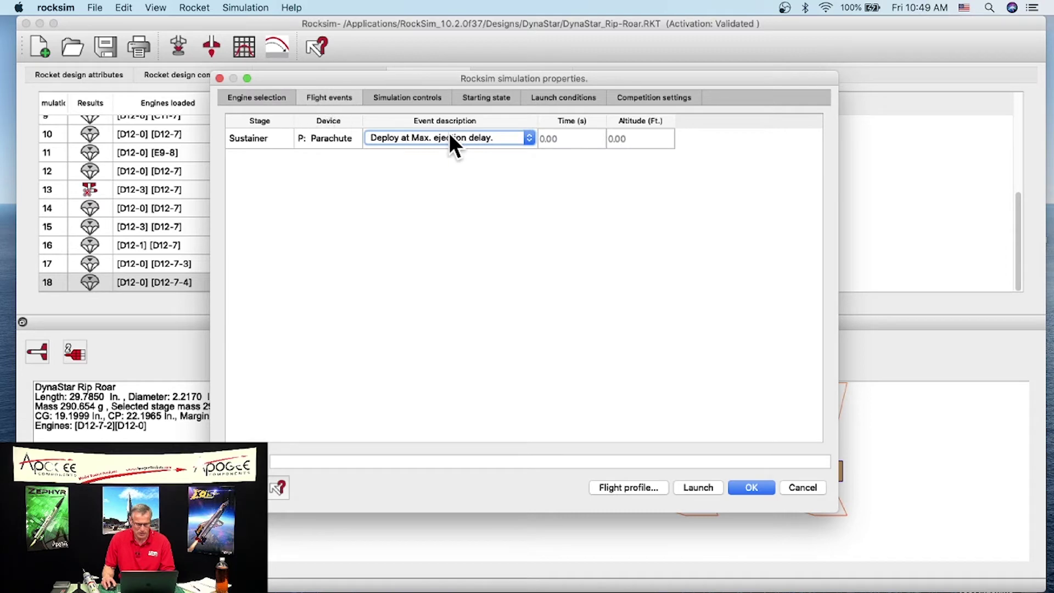
{"action": "left_click", "coordinate": [251, 99]}
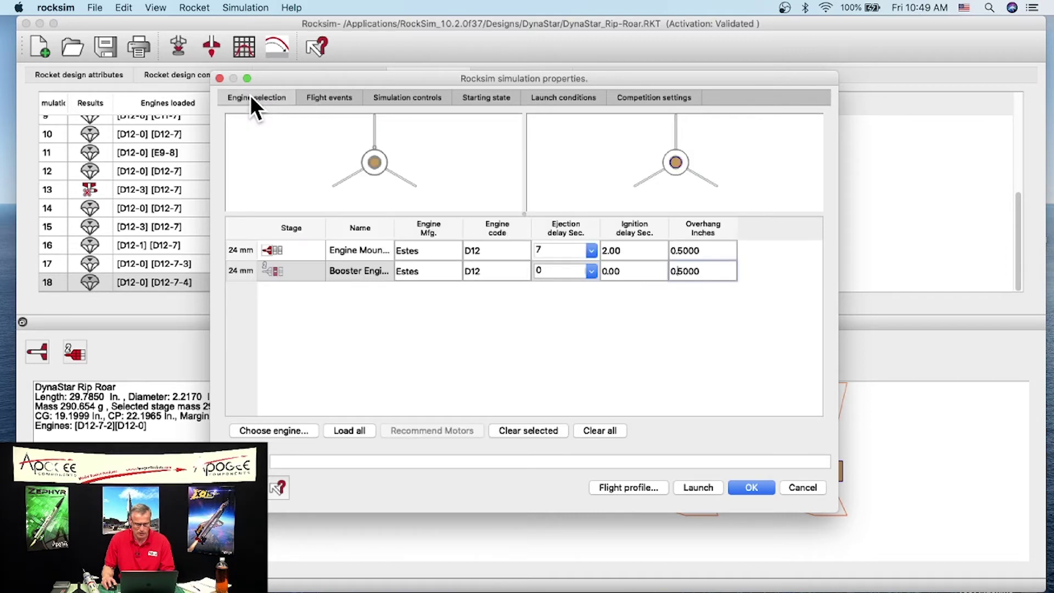
- Run the D12-0/D12-7-2 simulation, scrub its 2D flight profile to about 7 and then 32 seconds, and close it
{"action": "left_click", "coordinate": [629, 489]}
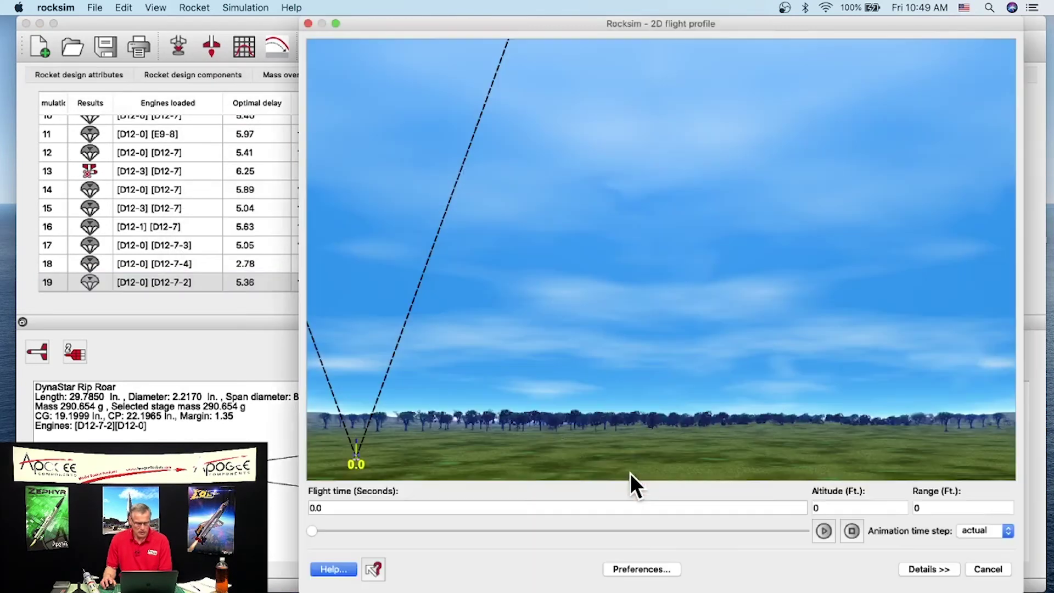
{"action": "left_click_drag", "start_coordinate": [313, 531], "coordinate": [342, 524]}
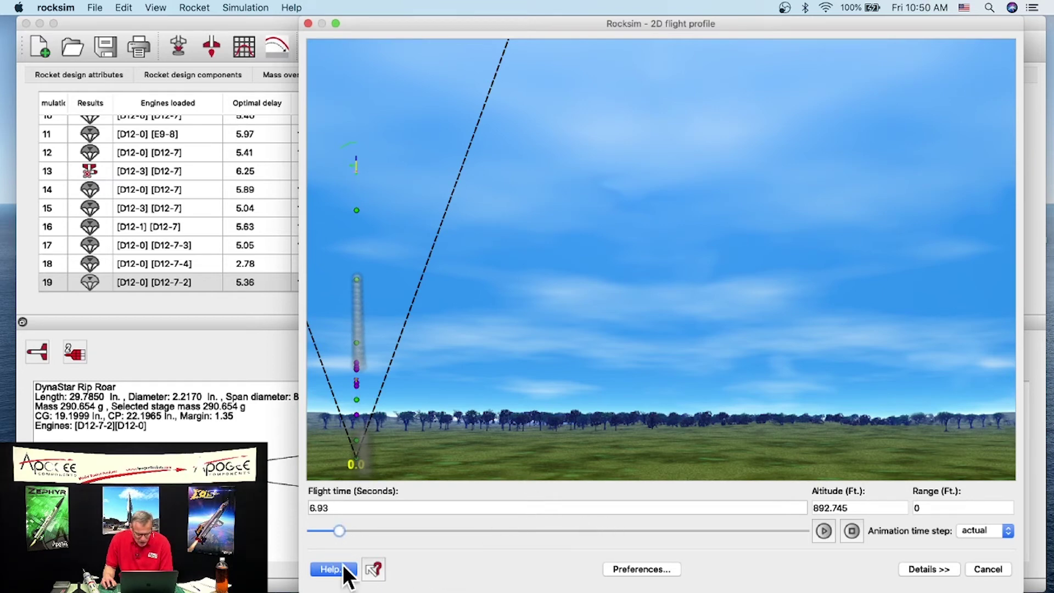
{"action": "left_click_drag", "start_coordinate": [342, 528], "coordinate": [442, 521]}
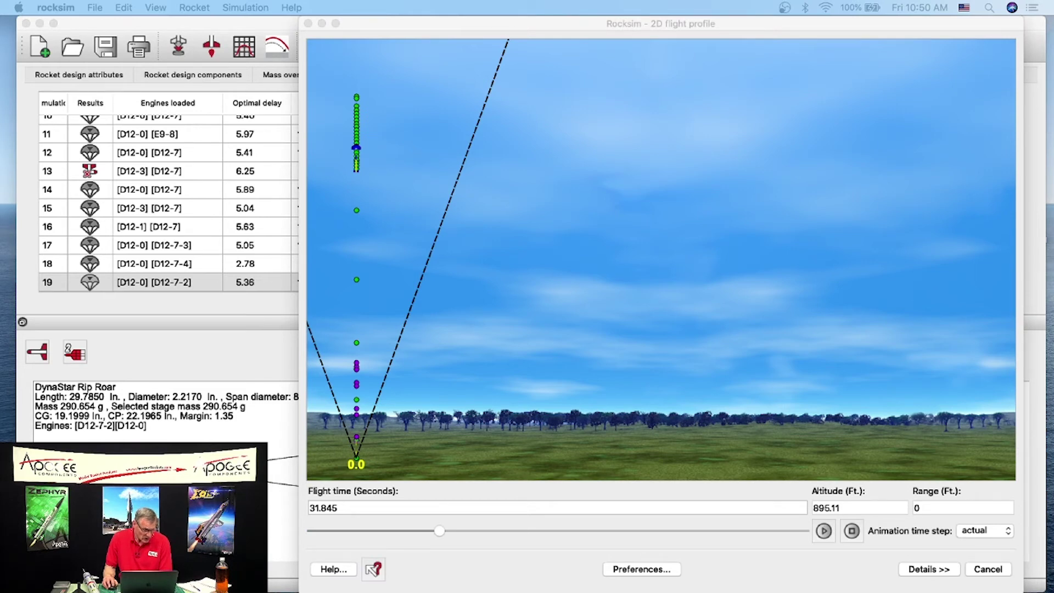
{"action": "left_click", "coordinate": [987, 570]}
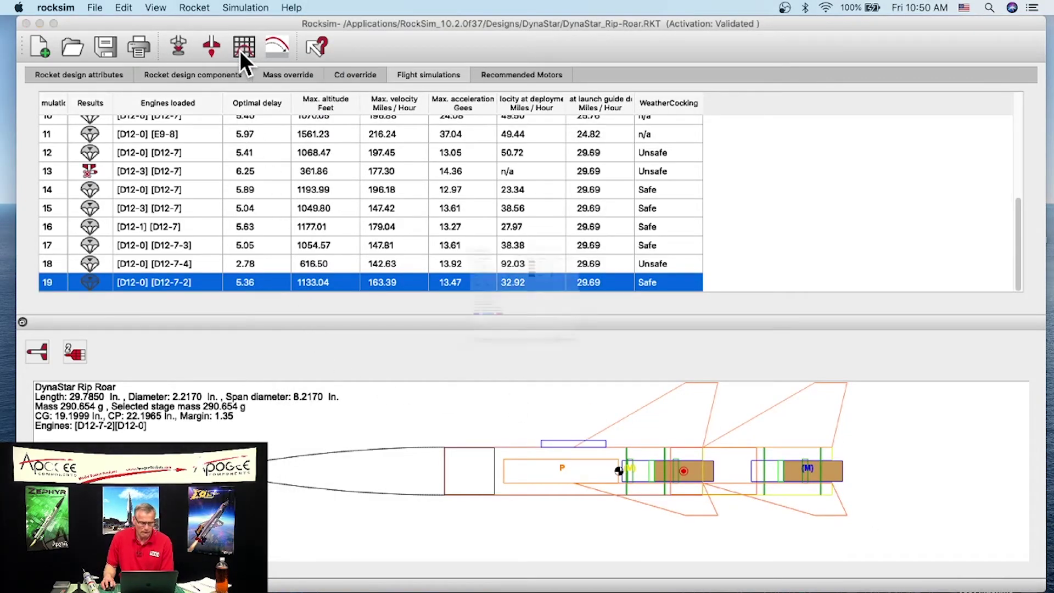
- Plot velocity, altitude and mass against time for the D12-0/D12-7-2 simulation, with the graph ending at the end of the data
{"action": "left_click", "coordinate": [241, 51]}
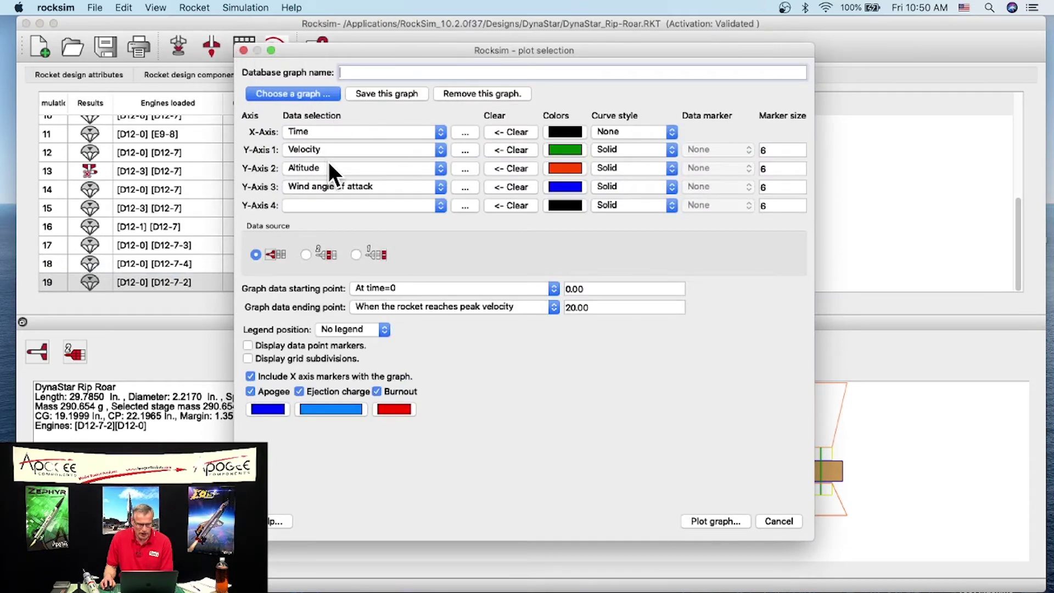
{"action": "left_click", "coordinate": [340, 185]}
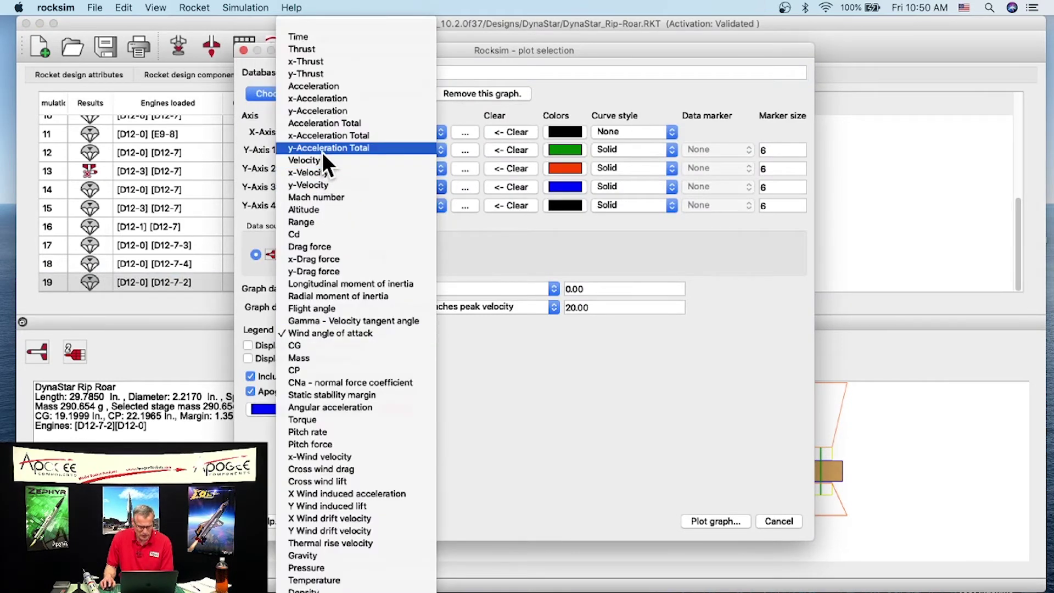
{"action": "left_click", "coordinate": [314, 358]}
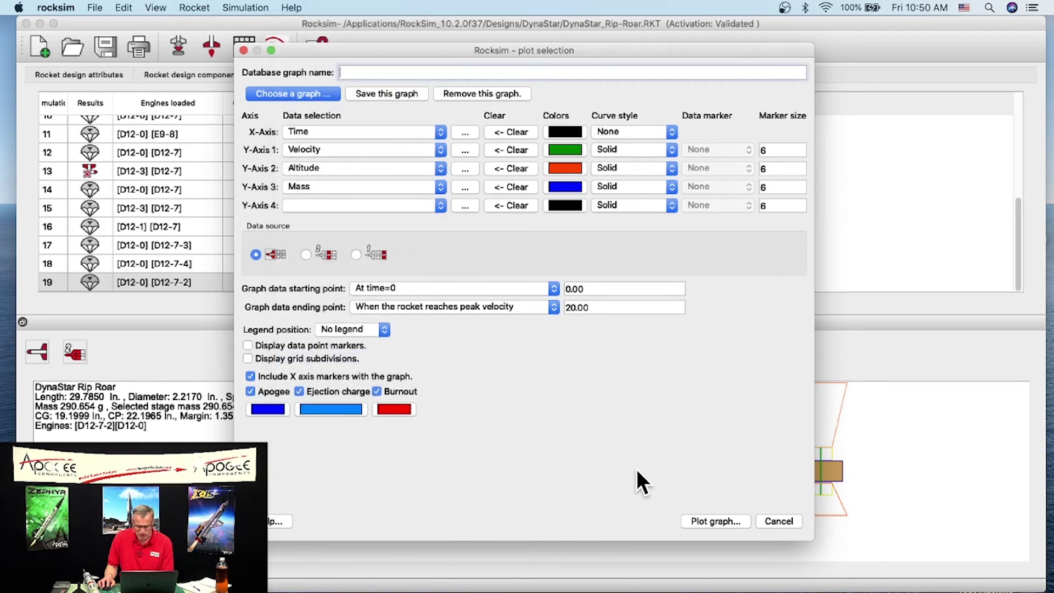
{"action": "left_click", "coordinate": [453, 307]}
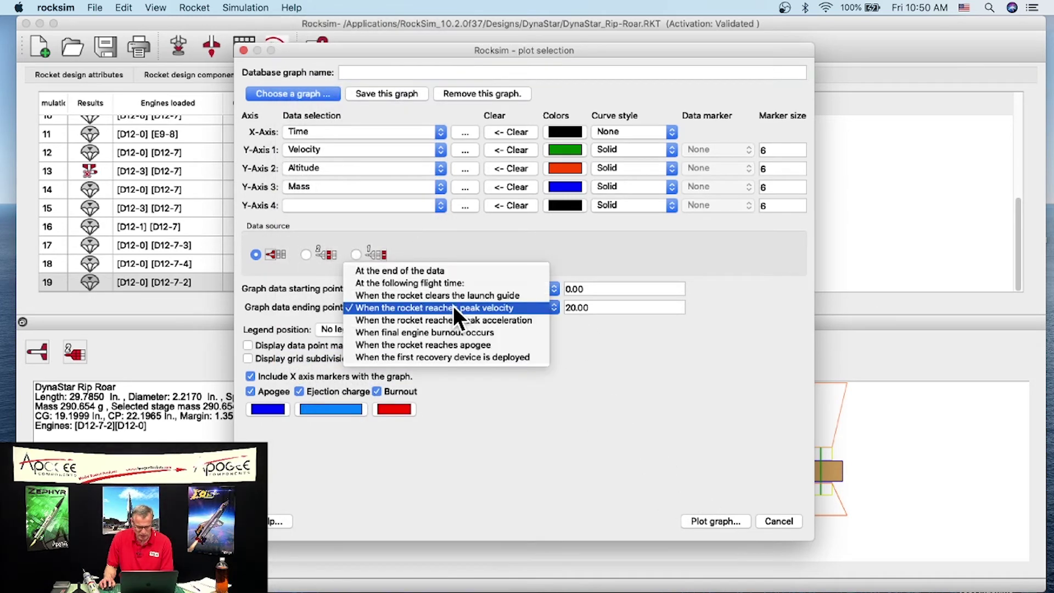
{"action": "left_click", "coordinate": [435, 266]}
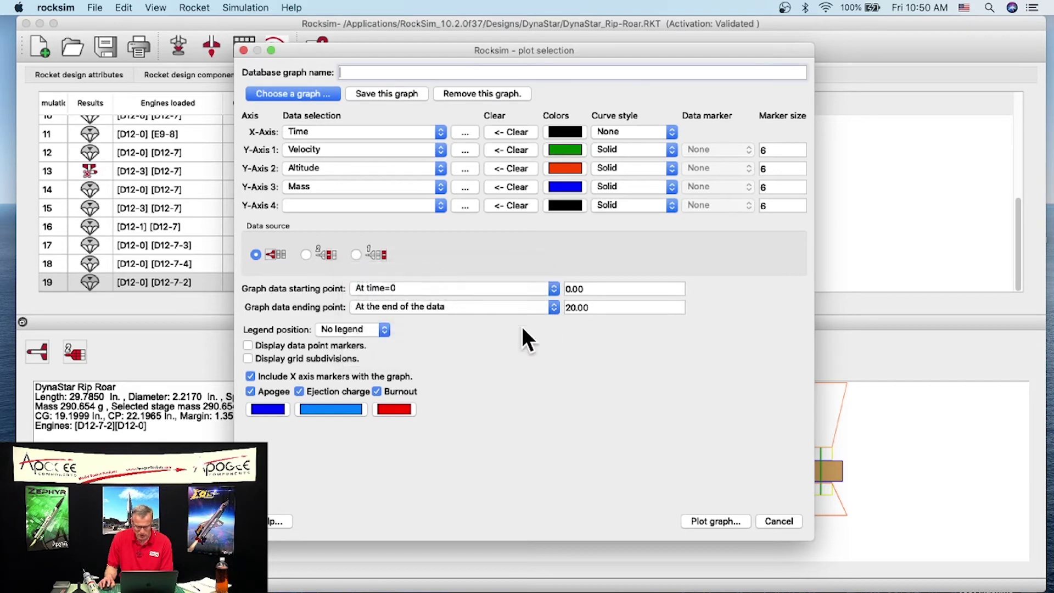
{"action": "left_click", "coordinate": [715, 521]}
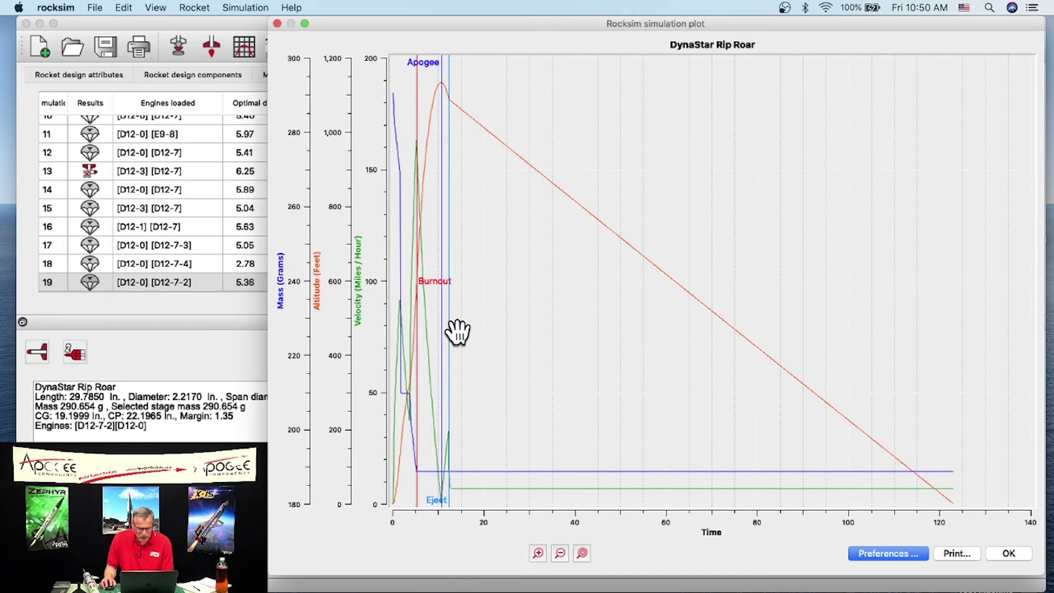
- Examine the mass, velocity and altitude curves up close around staging and burnout, closing the plot when finished
{"action": "left_click", "coordinate": [538, 552]}
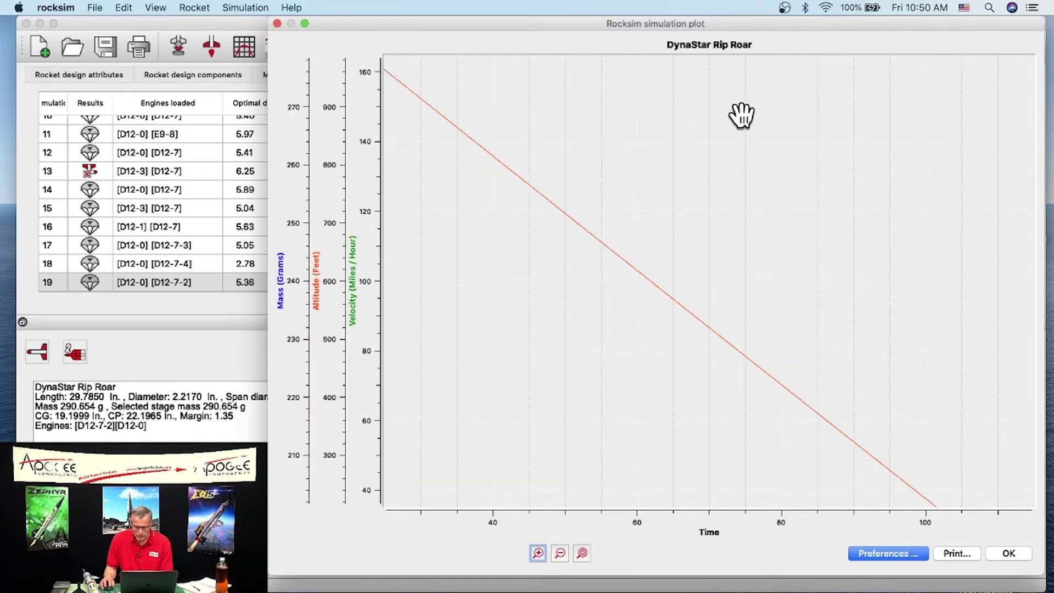
{"action": "left_click_drag", "start_coordinate": [517, 320], "coordinate": [643, 282]}
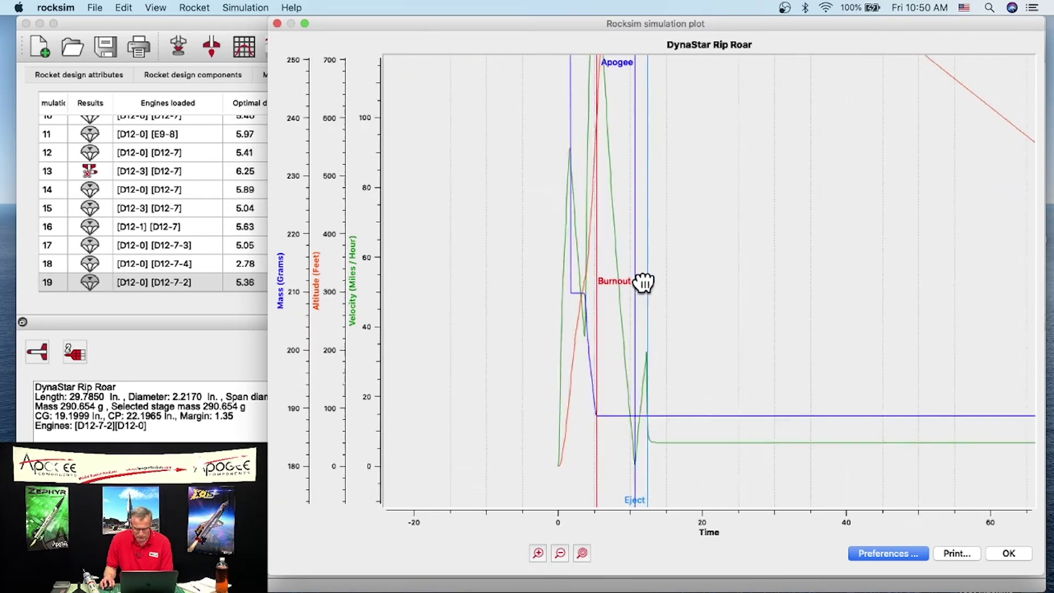
{"action": "left_click", "coordinate": [538, 553]}
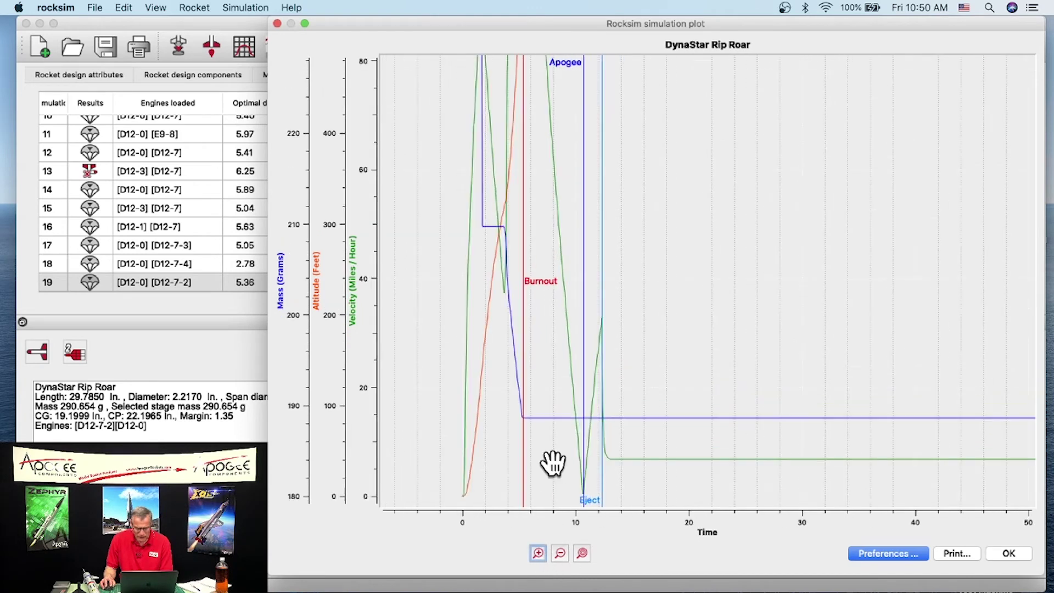
{"action": "left_click_drag", "start_coordinate": [565, 266], "coordinate": [555, 322]}
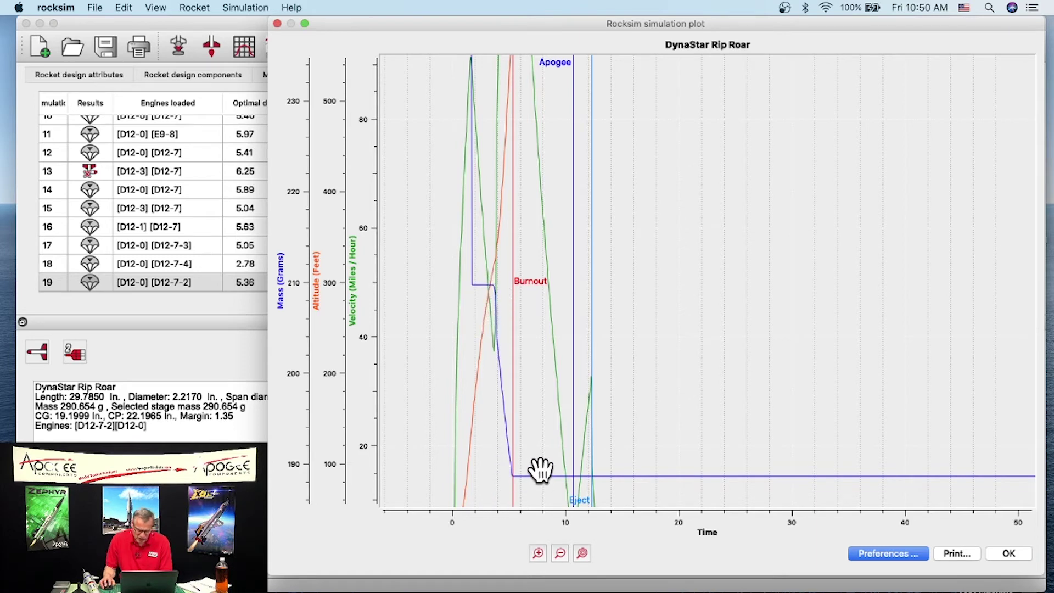
{"action": "left_click", "coordinate": [1008, 553]}
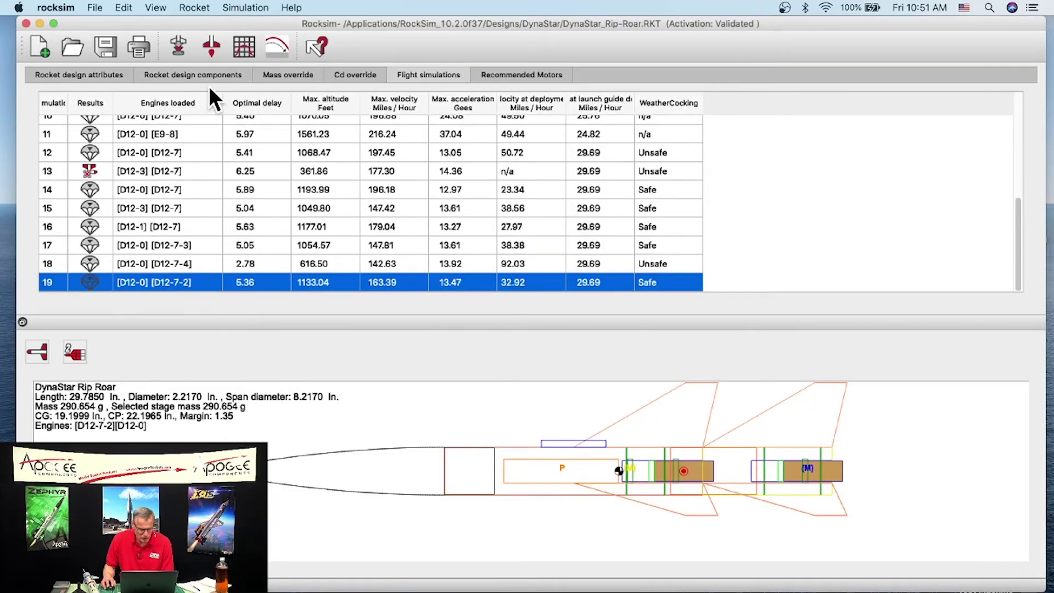
- Run another simulation with the 2-second upper-engine ignition delay, check its parachute event, and scrub its 2D flight profile to about 22 seconds before closing it
{"action": "left_click", "coordinate": [177, 42]}
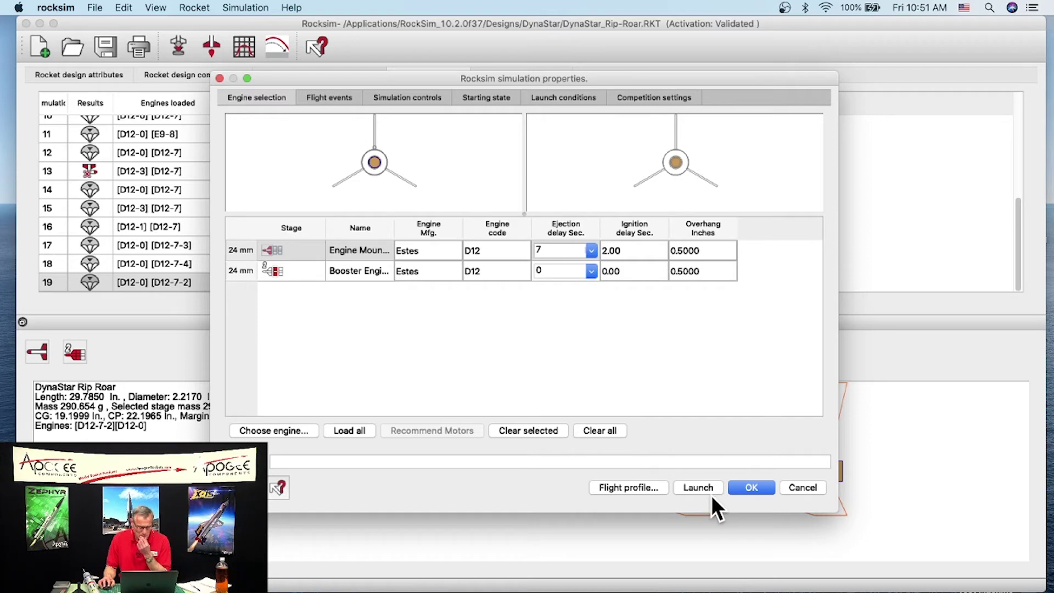
{"action": "left_click_drag", "start_coordinate": [387, 81], "coordinate": [486, 49]}
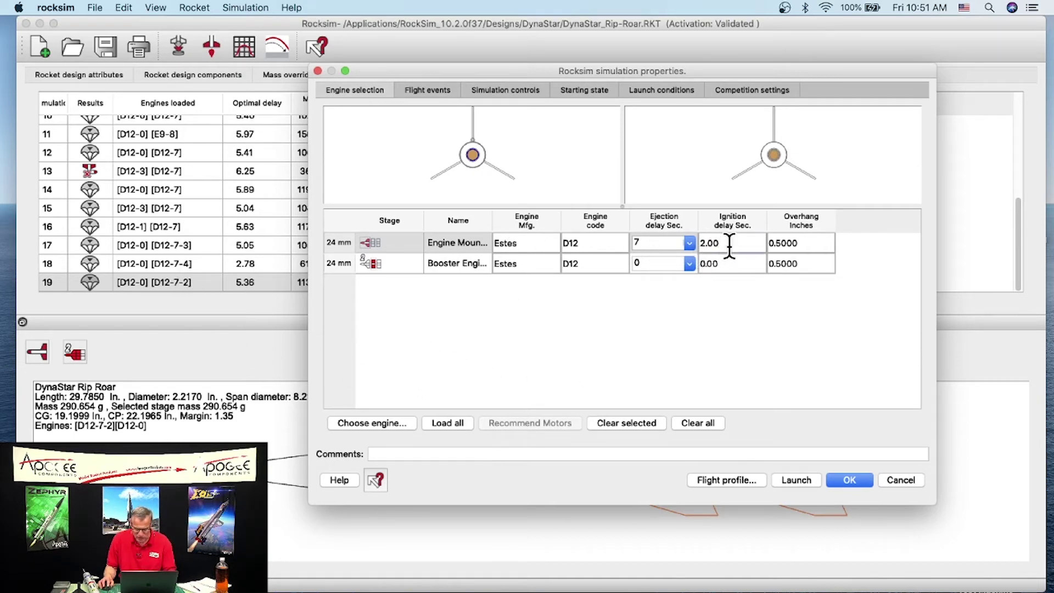
{"action": "left_click", "coordinate": [444, 91]}
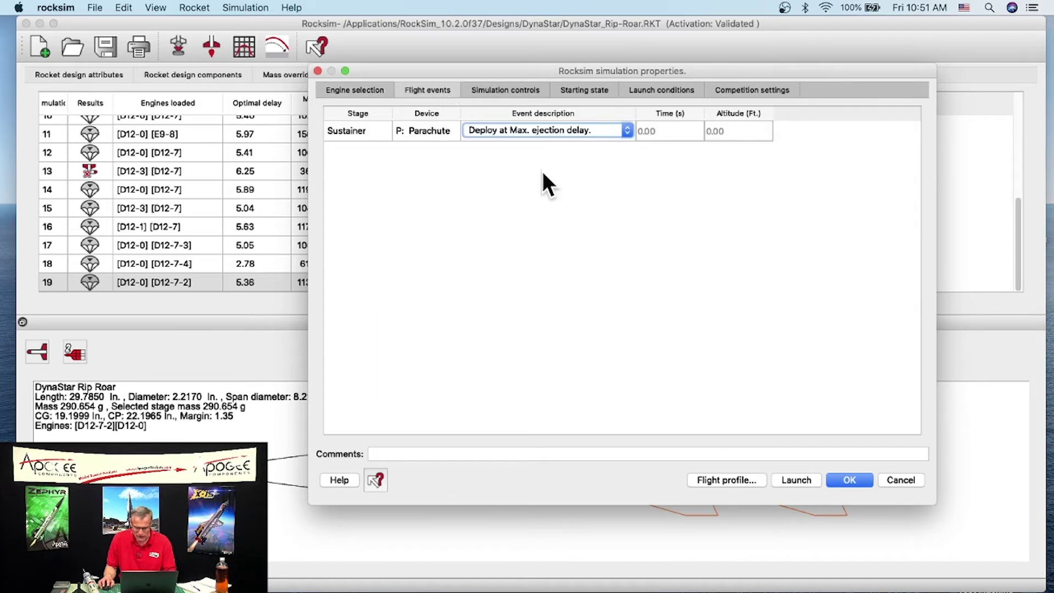
{"action": "left_click", "coordinate": [740, 480]}
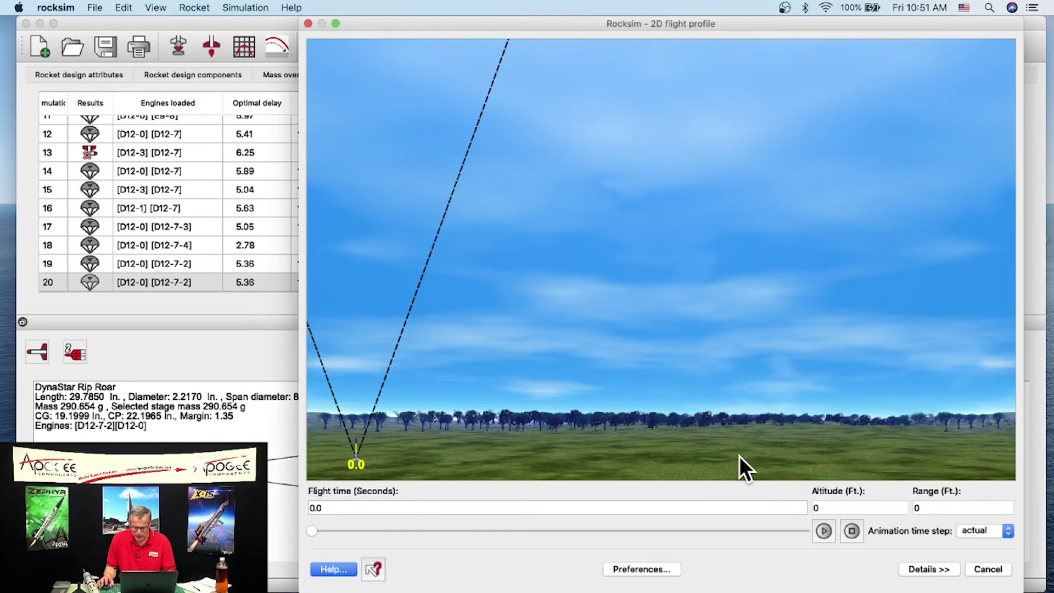
{"action": "left_click_drag", "start_coordinate": [311, 532], "coordinate": [448, 521]}
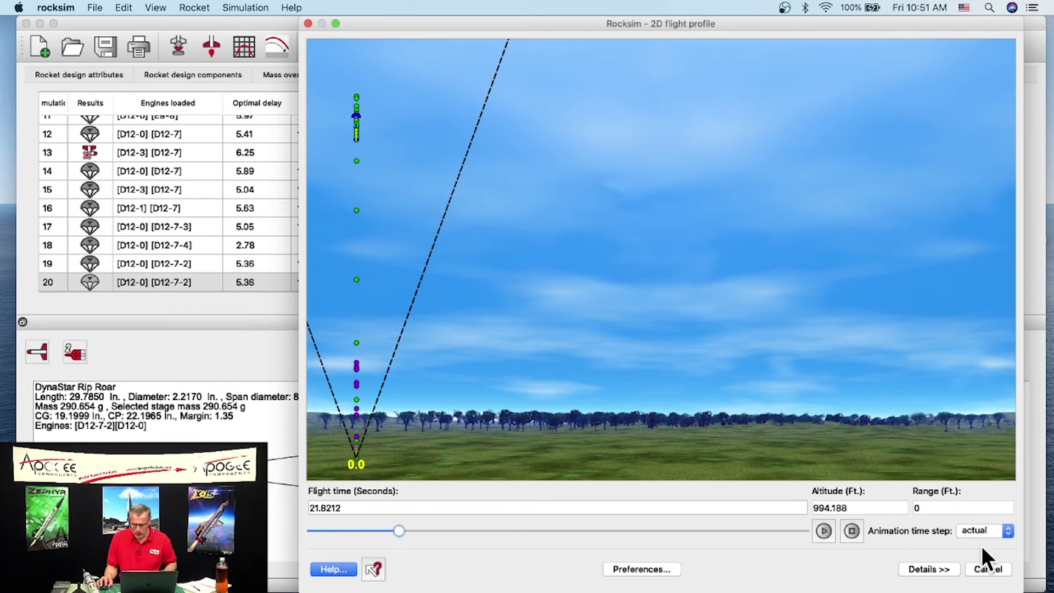
{"action": "left_click", "coordinate": [986, 568]}
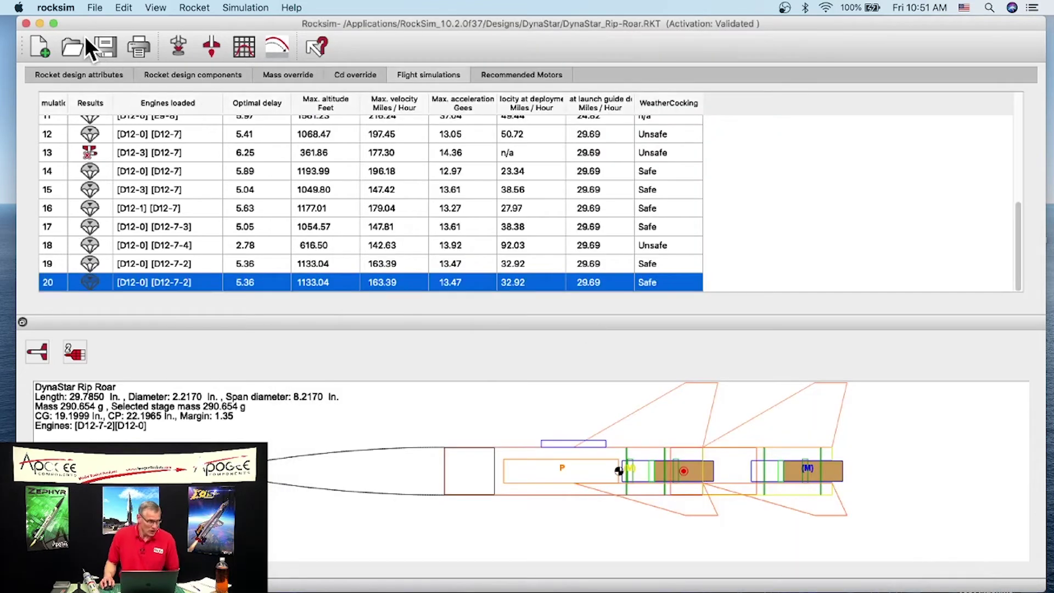
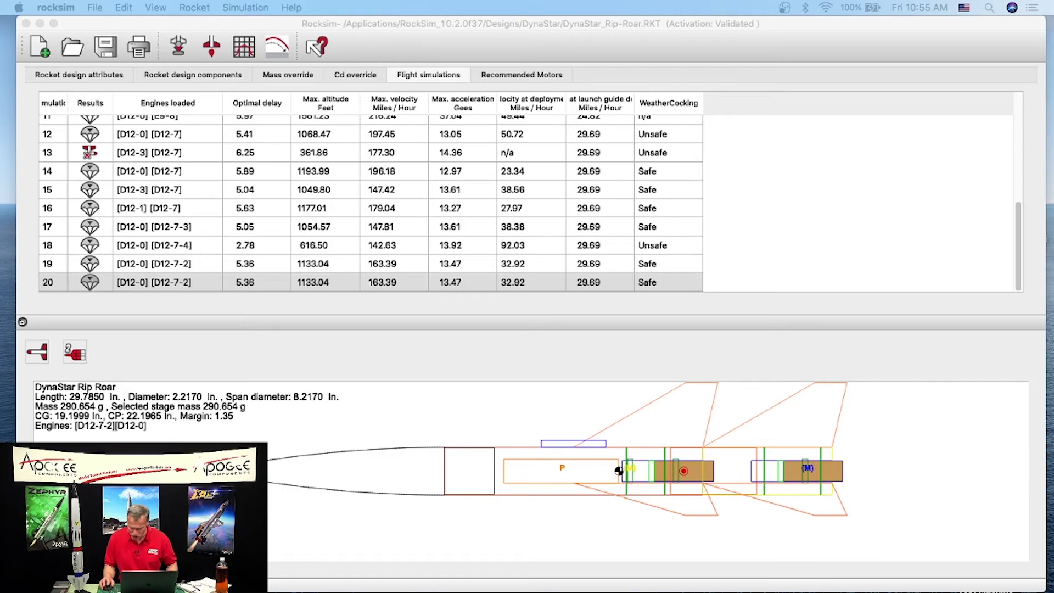
- Switch to RockSim Pro and open DynaStar_Rip-Roar.RKT without saving the Stonebreaker changes, rotating the 3D rocket model
{"action": "left_click", "coordinate": [887, 588]}
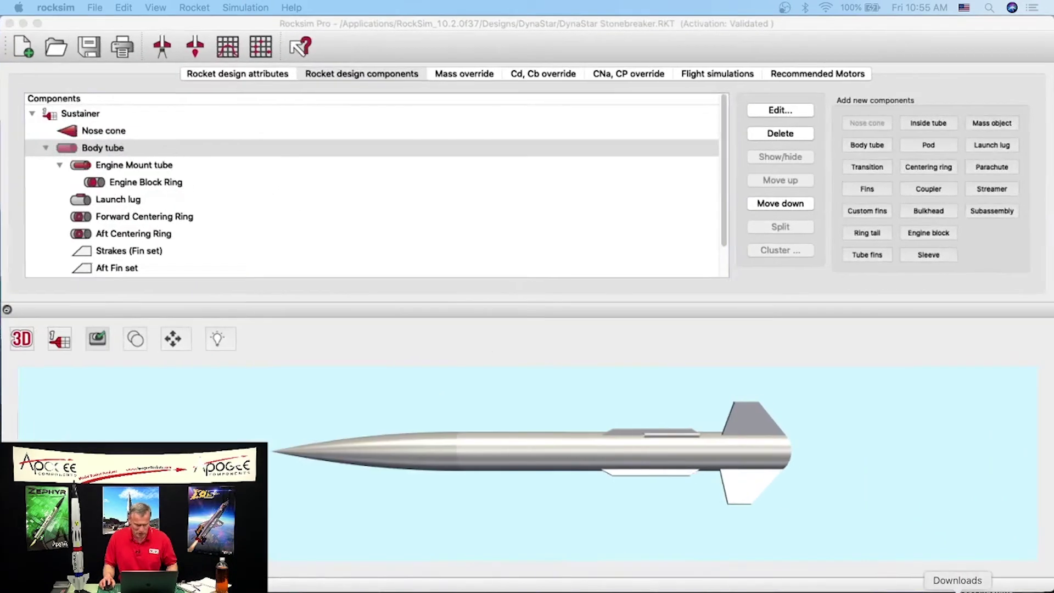
{"action": "left_click_drag", "start_coordinate": [268, 27], "coordinate": [272, 5]}
{"action": "left_click", "coordinate": [72, 48]}
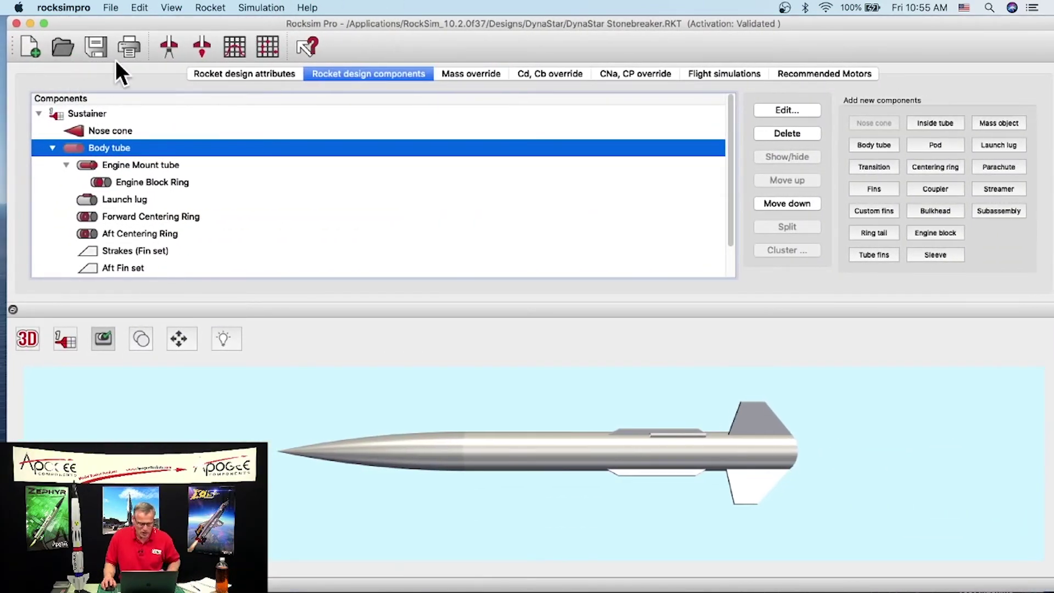
{"action": "left_click", "coordinate": [428, 219]}
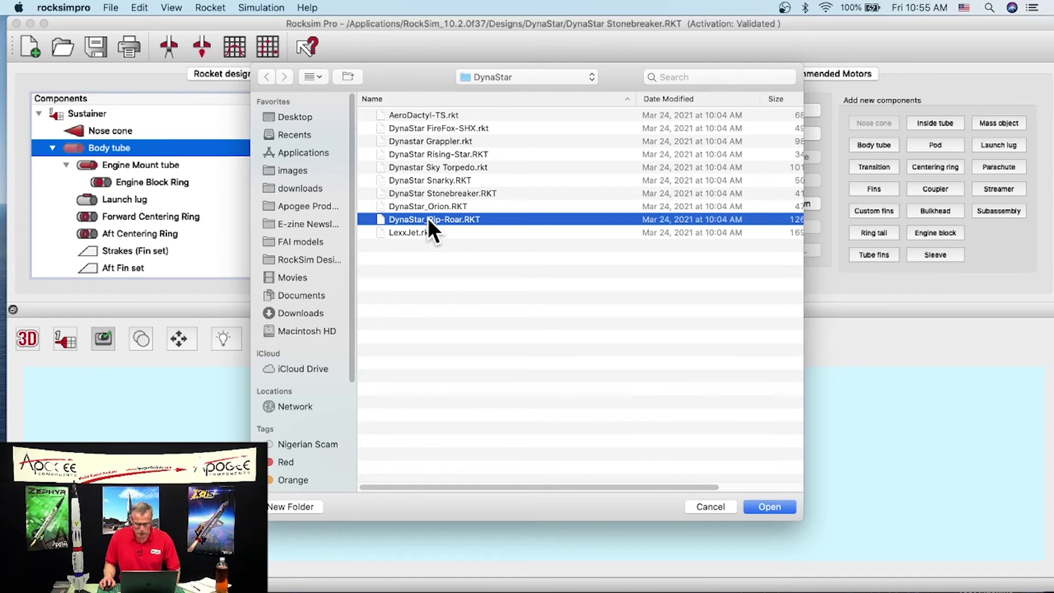
{"action": "left_click", "coordinate": [775, 507]}
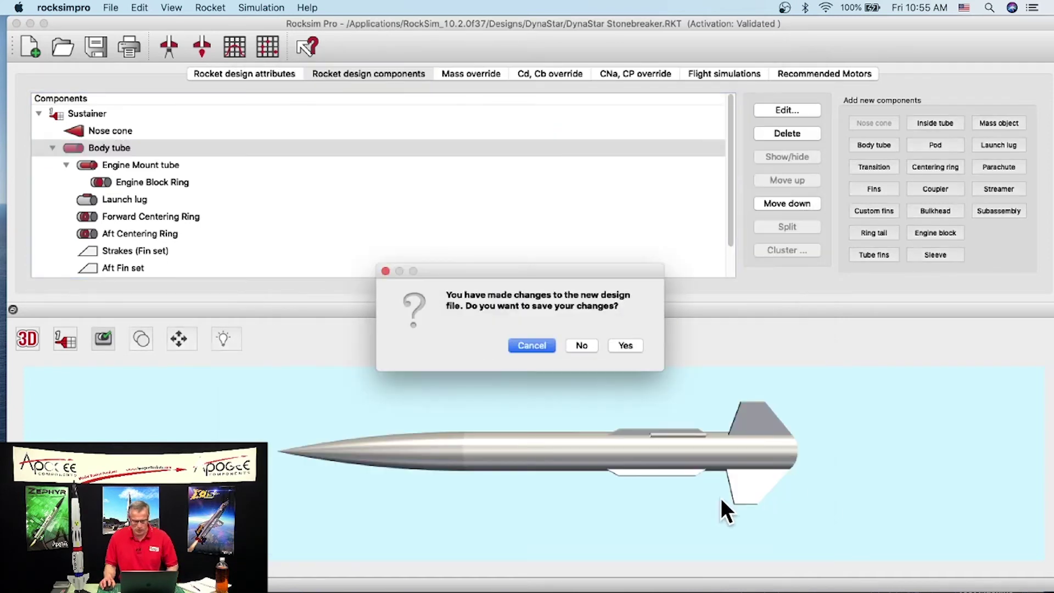
{"action": "left_click", "coordinate": [582, 346]}
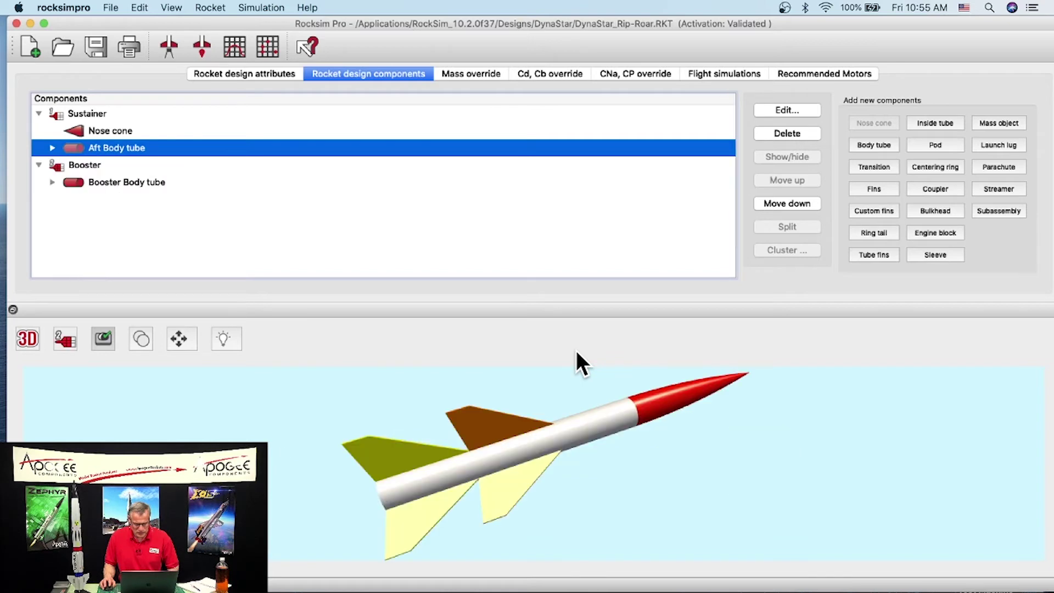
{"action": "left_click_drag", "start_coordinate": [613, 407], "coordinate": [431, 411]}
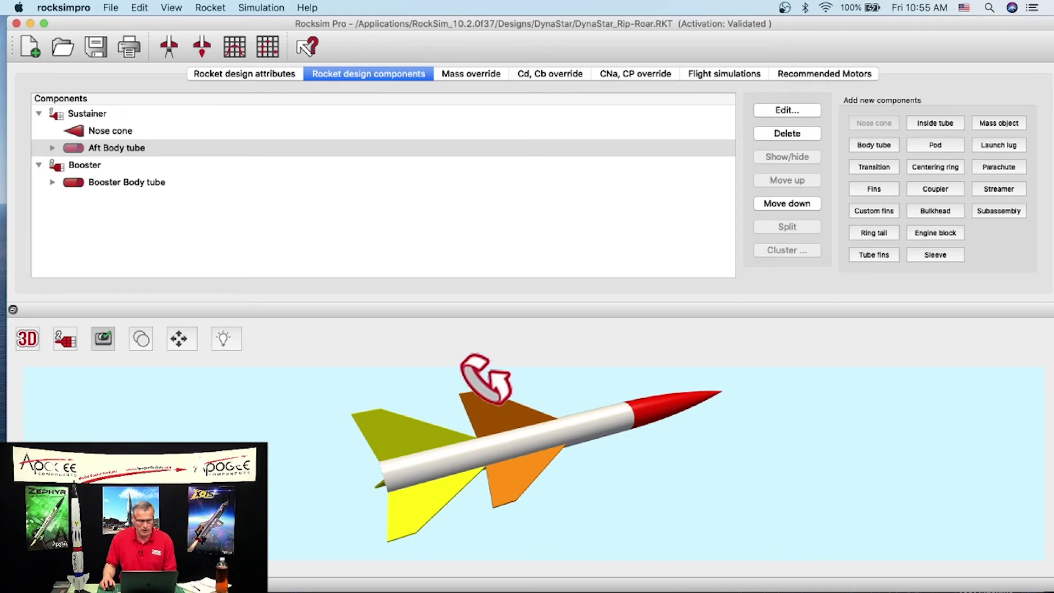
- Load the engines from the existing D12-0/D12-7 flight simulation into the rocket
{"action": "left_click", "coordinate": [693, 74]}
{"action": "scroll", "coordinate": [193, 203], "scroll_direction": "down", "scroll_amount": 3}
{"action": "left_click", "coordinate": [120, 248]}
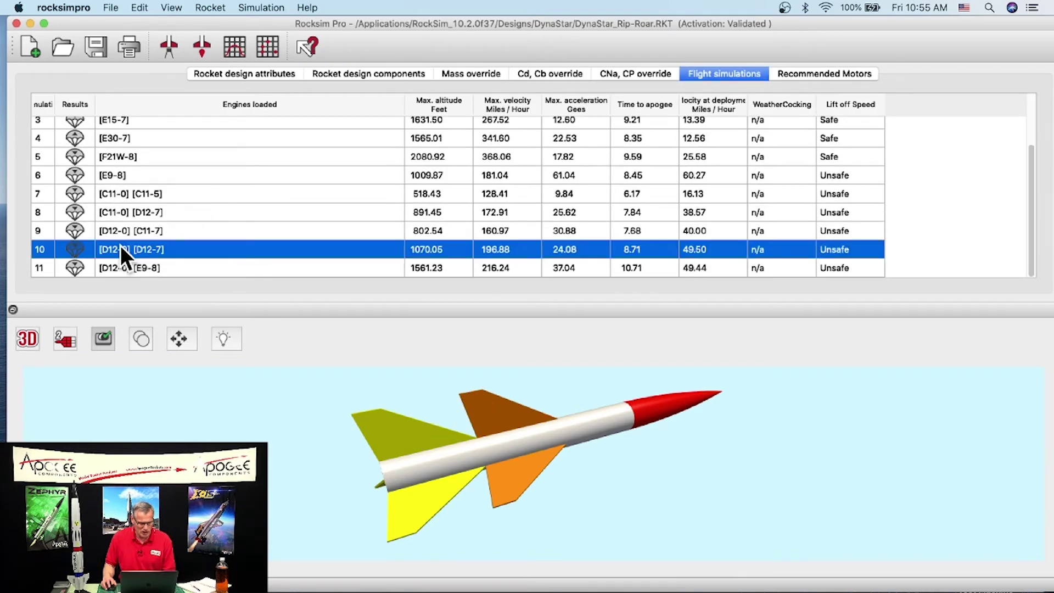
{"action": "right_click", "coordinate": [120, 245]}
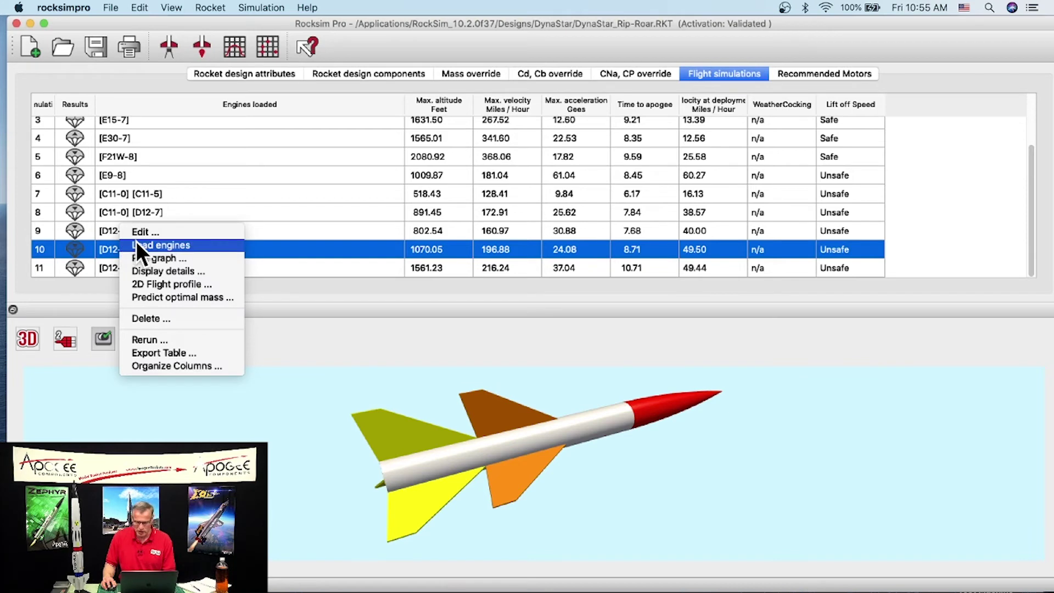
{"action": "left_click", "coordinate": [137, 245]}
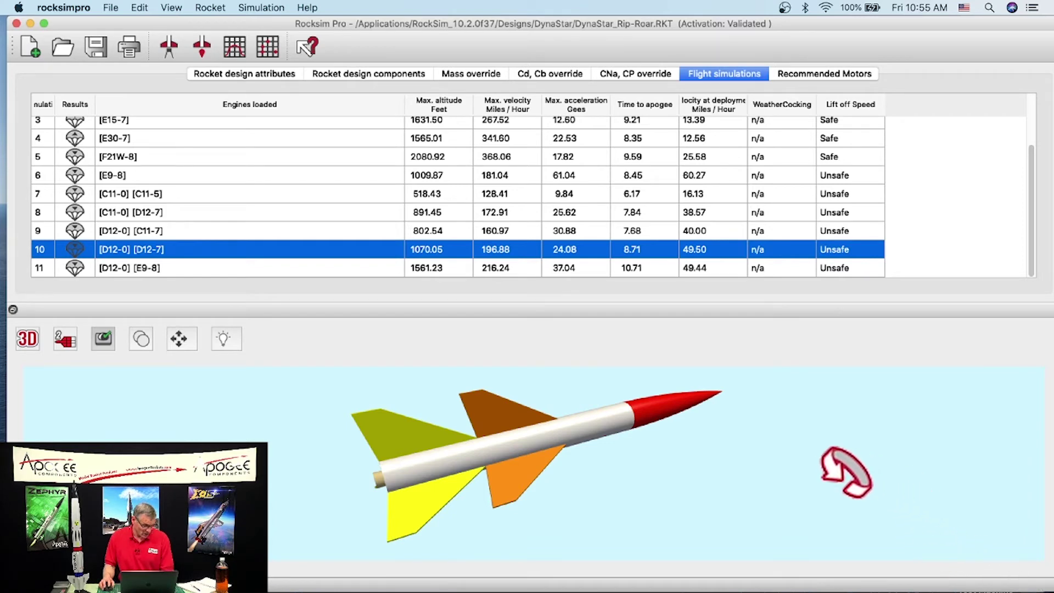
- Prepare a new simulation with the upper-stage D12-7 engine's ignition delay set to 3.0 seconds
{"action": "left_click", "coordinate": [170, 46]}
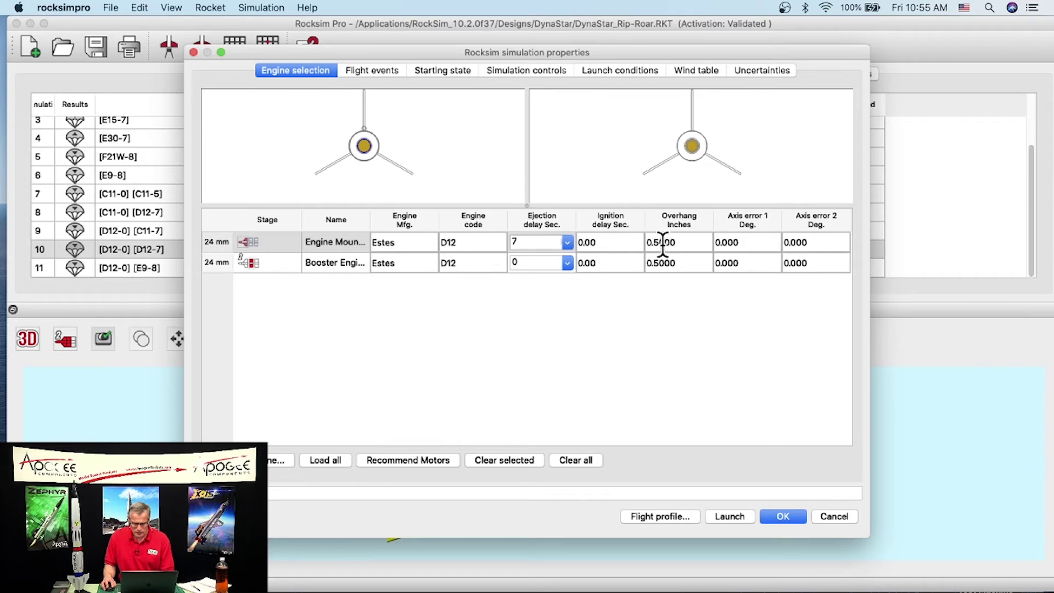
{"action": "left_click", "coordinate": [604, 242]}
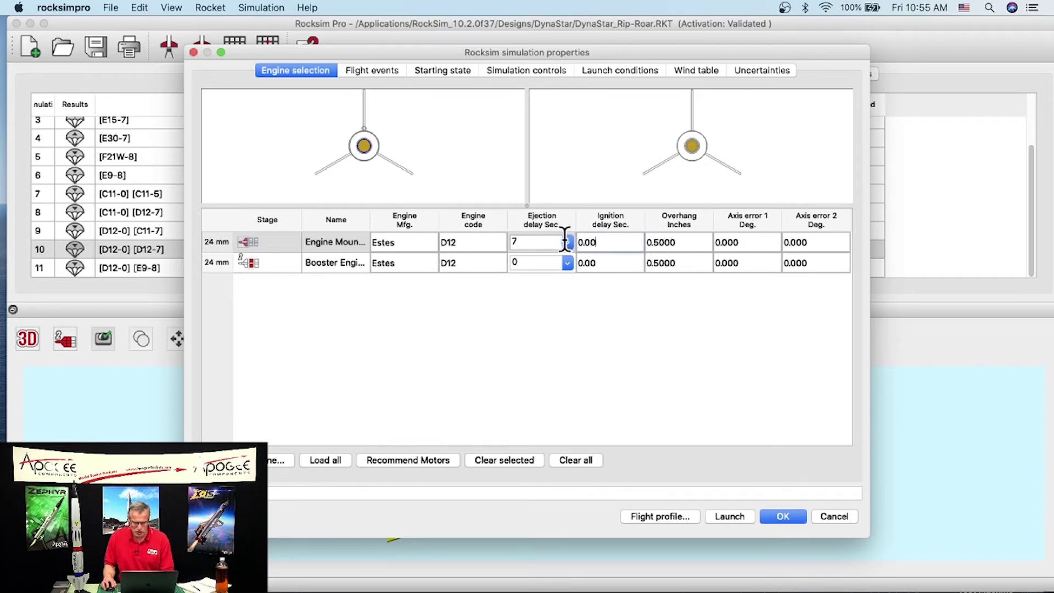
{"action": "double_click", "coordinate": [611, 242]}
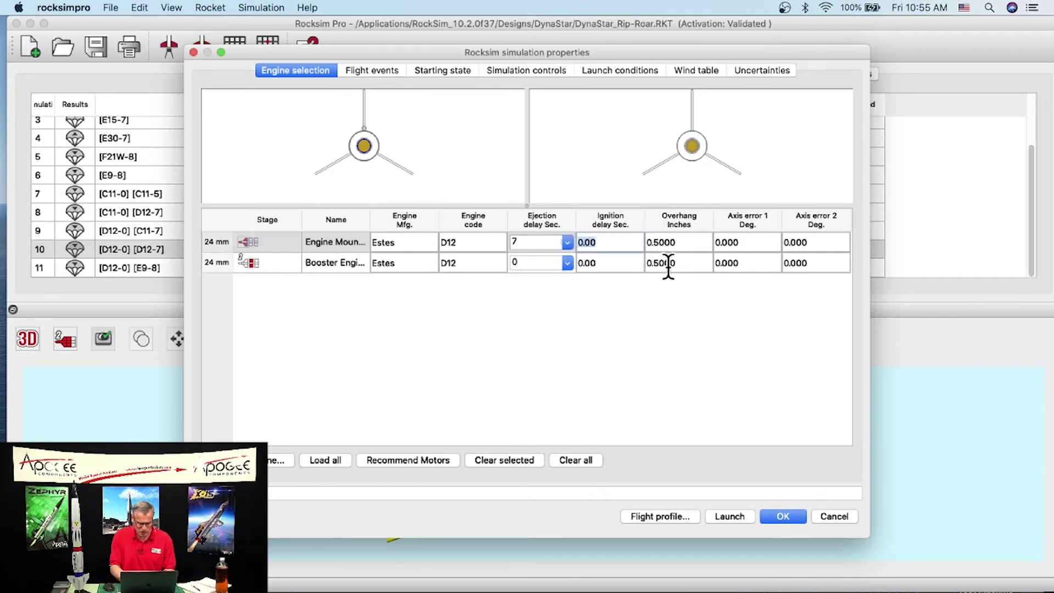
{"action": "type", "text": "3.0"}
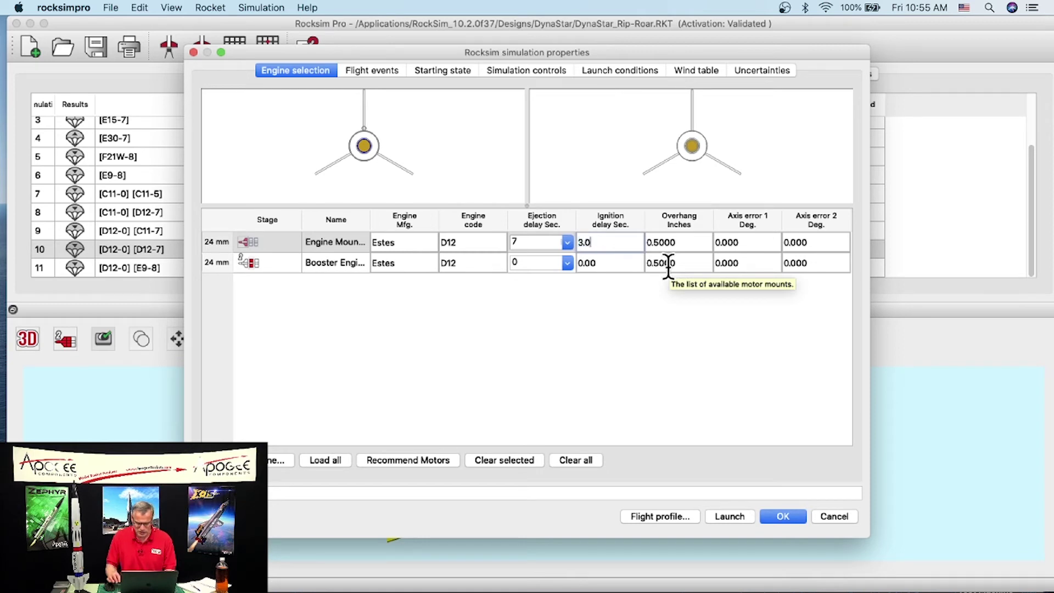
{"action": "key", "text": "Tab"}
- Set the sustainer parachute's deployment criterion to Max ejection delay in the flight events
{"action": "left_click", "coordinate": [384, 70]}
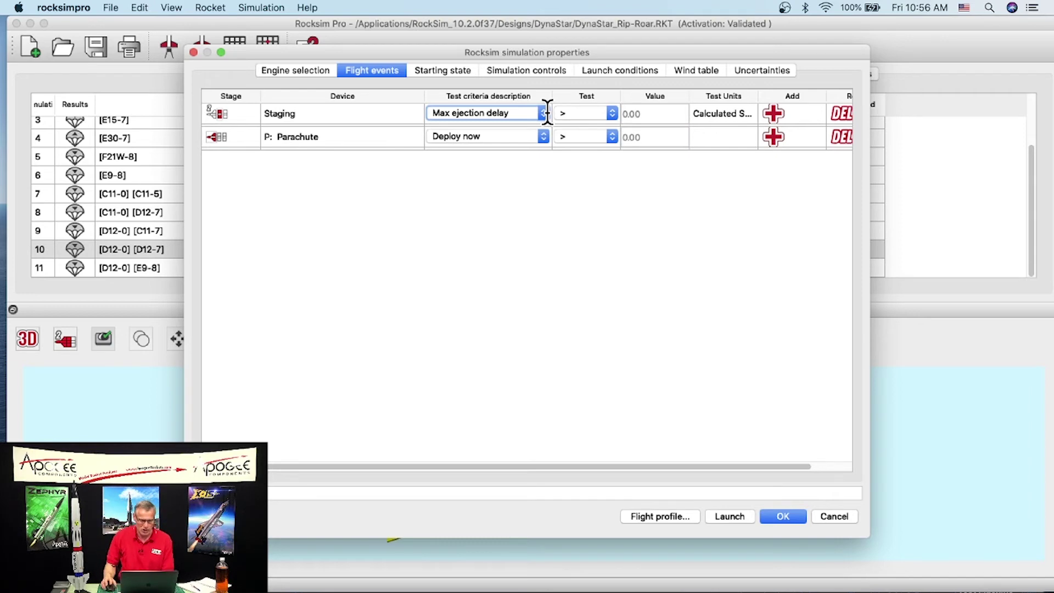
{"action": "left_click", "coordinate": [494, 137]}
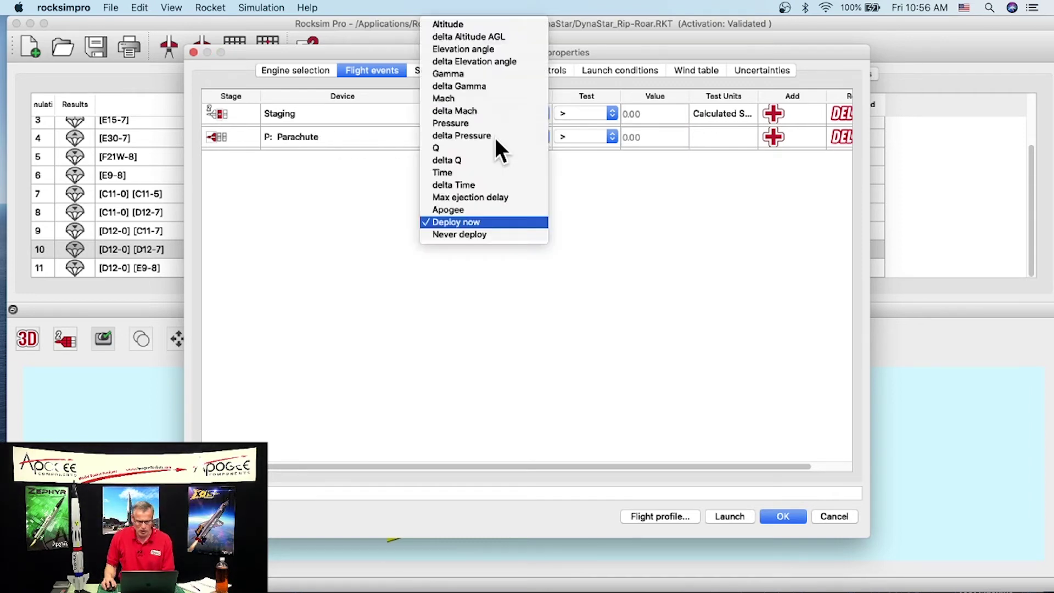
{"action": "left_click", "coordinate": [472, 196]}
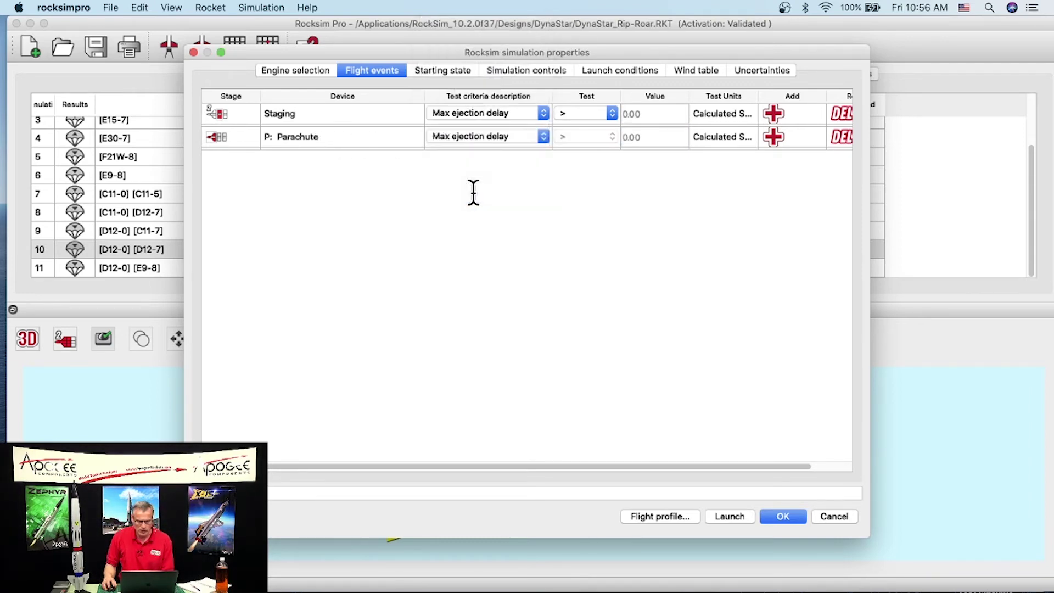
- Set the launch guide length to 48 inches and both its angle from vertical and azimuth angle to 0 degrees
{"action": "left_click", "coordinate": [437, 72]}
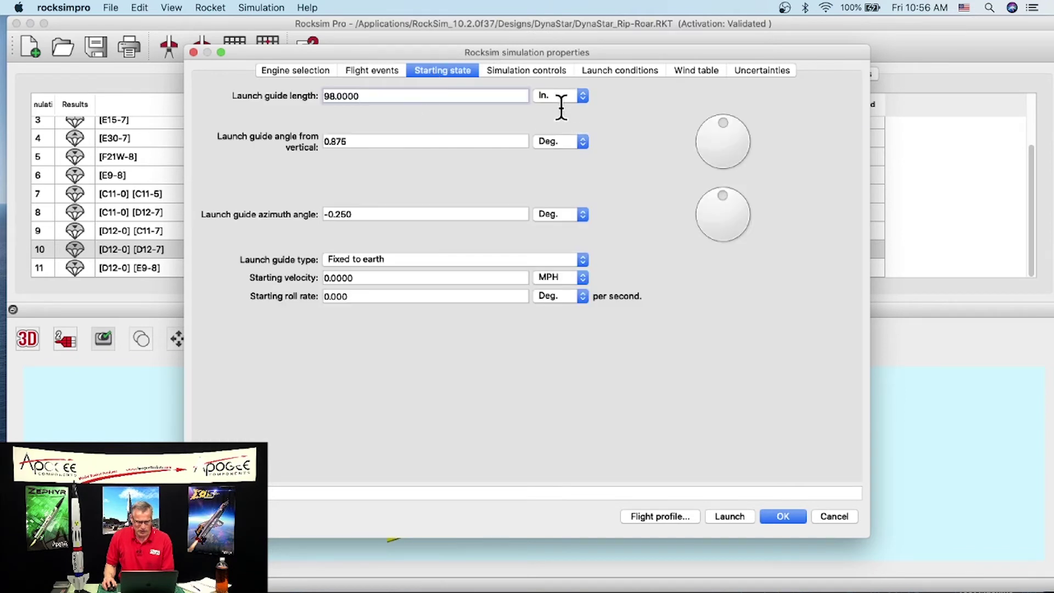
{"action": "left_click_drag", "start_coordinate": [360, 98], "coordinate": [292, 99]}
{"action": "type", "text": "48"}
{"action": "key", "text": "Tab"}
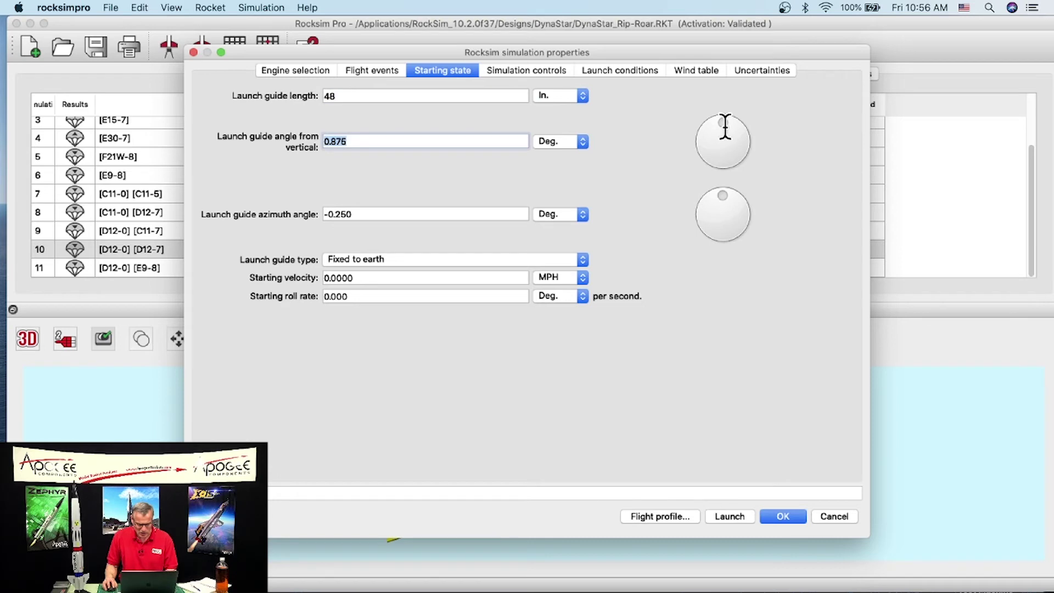
{"action": "type", "text": "0"}
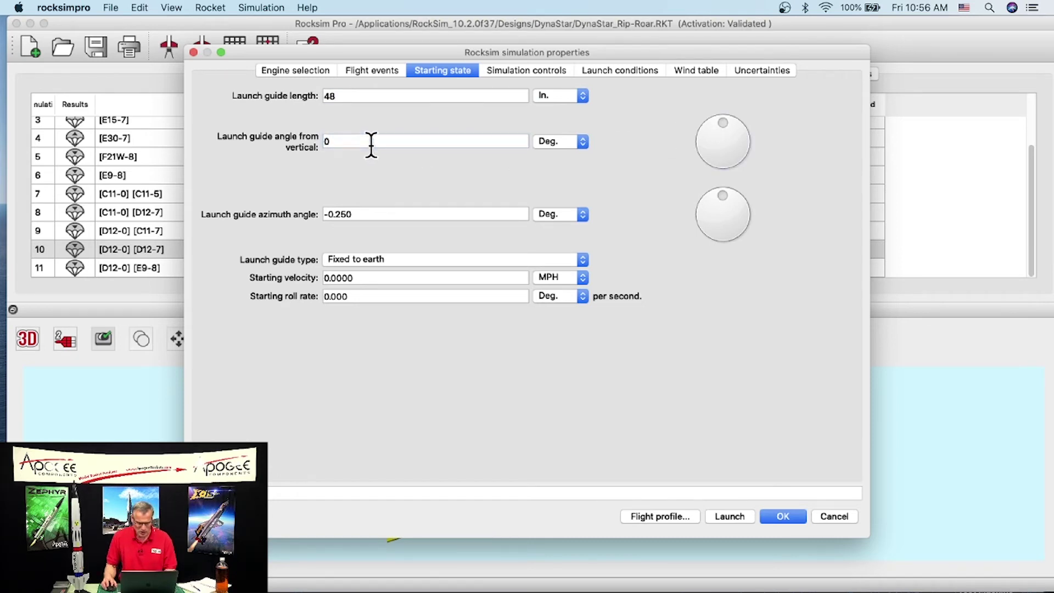
{"action": "left_click_drag", "start_coordinate": [355, 215], "coordinate": [311, 214]}
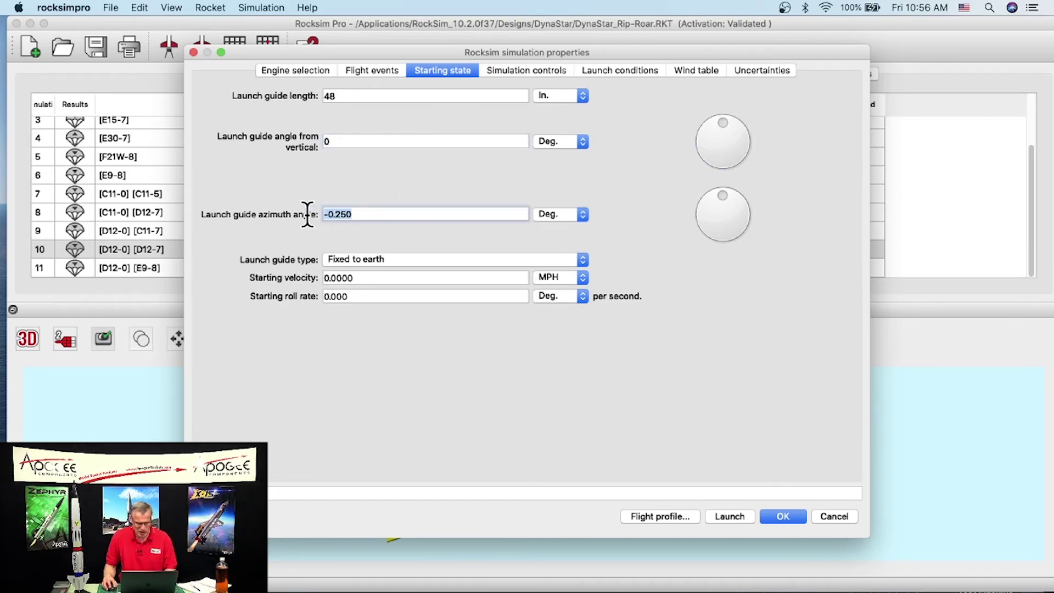
{"action": "mouse_move", "coordinate": [722, 192]}
{"action": "left_mouse_down"}
{"action": "mouse_move", "coordinate": [751, 208]}
{"action": "mouse_move", "coordinate": [725, 244]}
{"action": "mouse_move", "coordinate": [685, 213]}
{"action": "mouse_move", "coordinate": [724, 181]}
{"action": "left_mouse_up"}
{"action": "double_click", "coordinate": [397, 214]}
{"action": "type", "text": "0"}
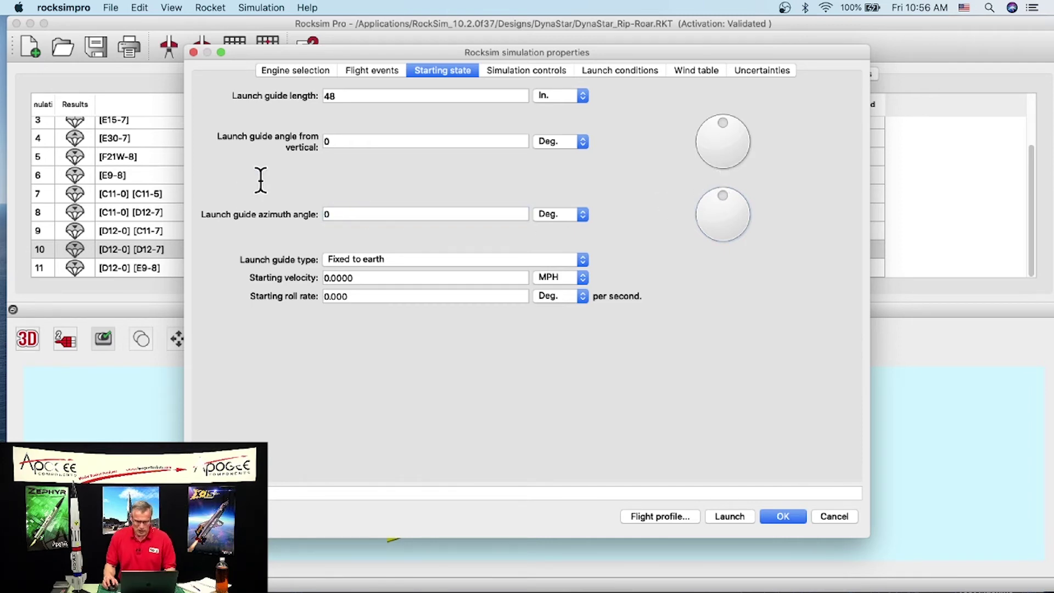
- Review the simulation controls, launch conditions and wind table, and run the simulation into the 3D flight profile
{"action": "left_click", "coordinate": [538, 70]}
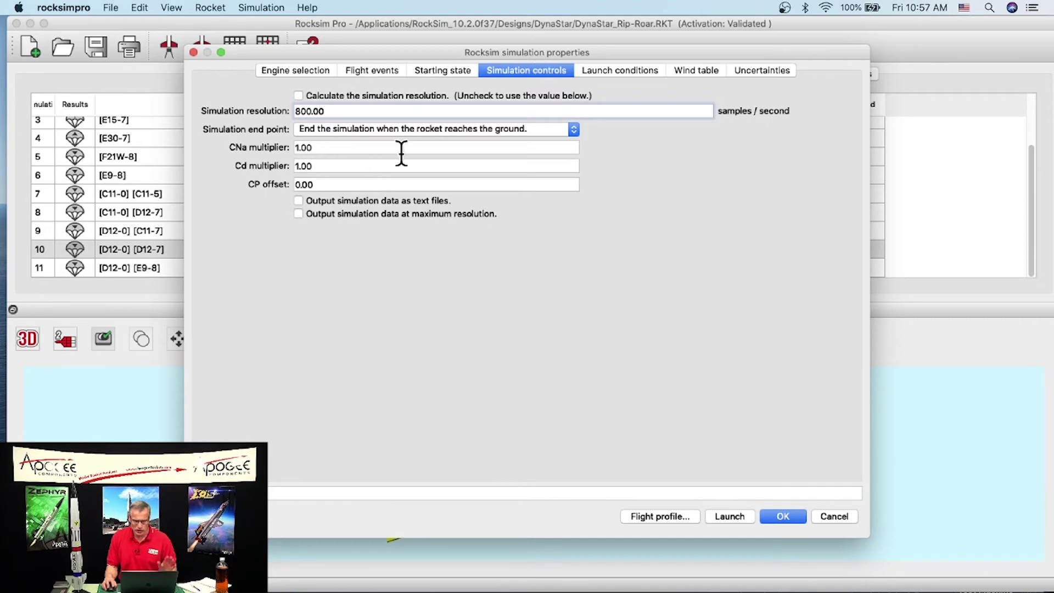
{"action": "left_click", "coordinate": [613, 69]}
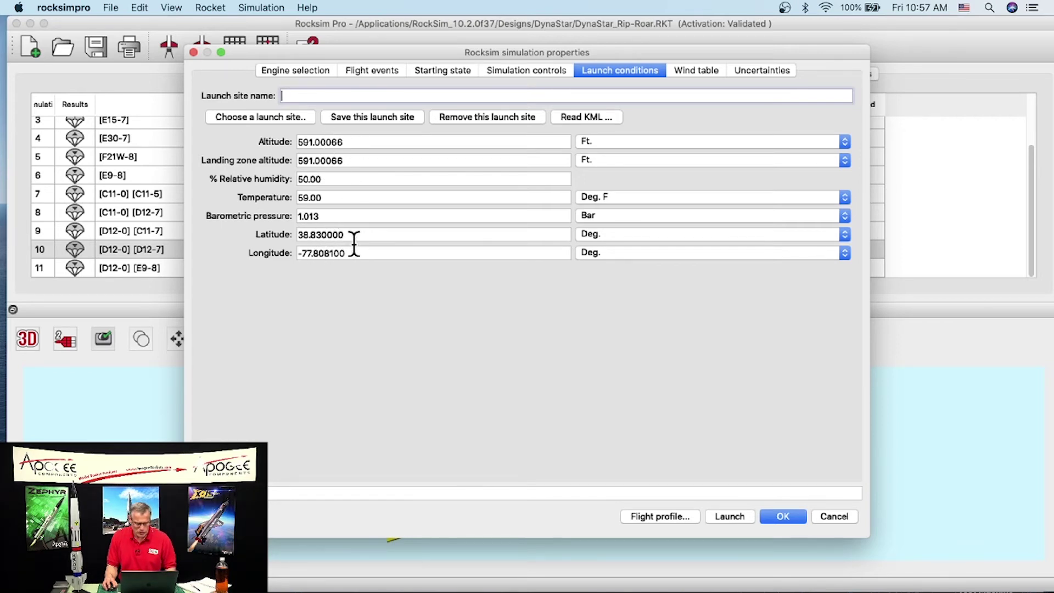
{"action": "left_click", "coordinate": [695, 70]}
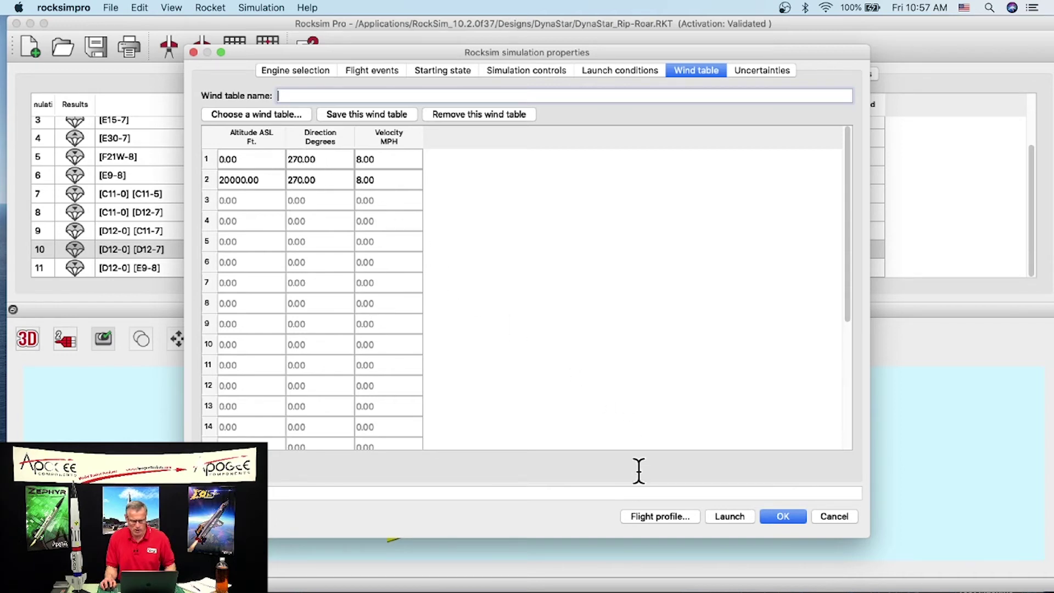
{"action": "left_click", "coordinate": [661, 516]}
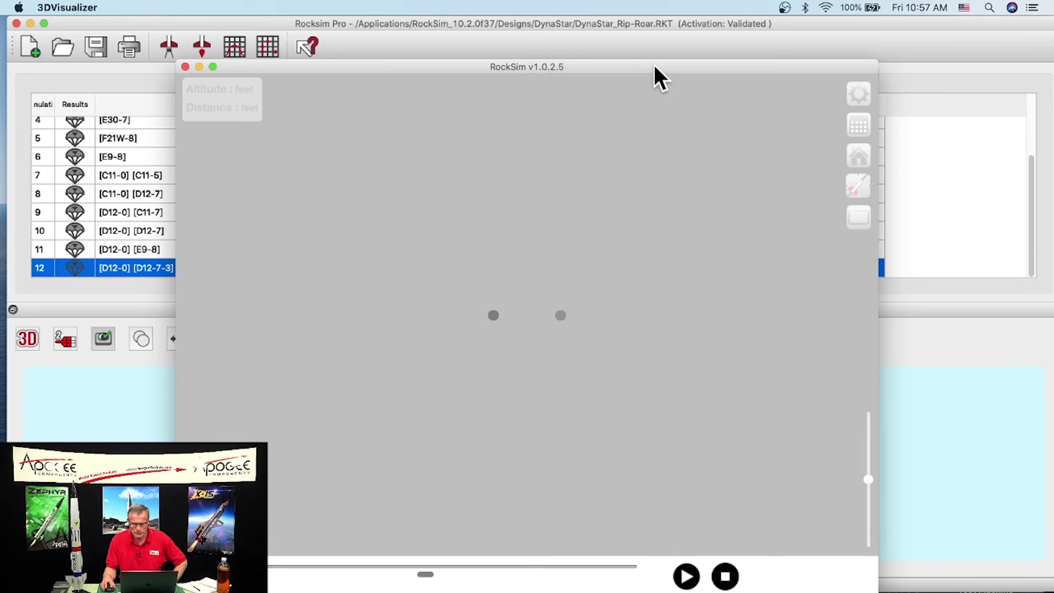
- Move and enlarge the 3D flight profile window and examine the launch field around the launch pad from above and at an angle
{"action": "left_click_drag", "start_coordinate": [654, 65], "coordinate": [769, 22]}
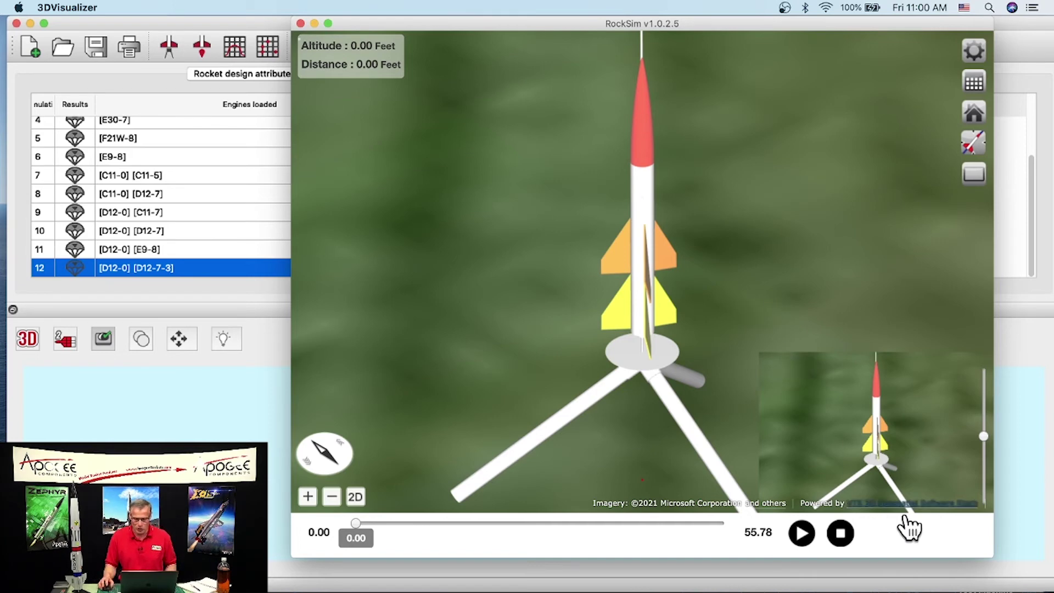
{"action": "left_click_drag", "start_coordinate": [991, 556], "coordinate": [1014, 572]}
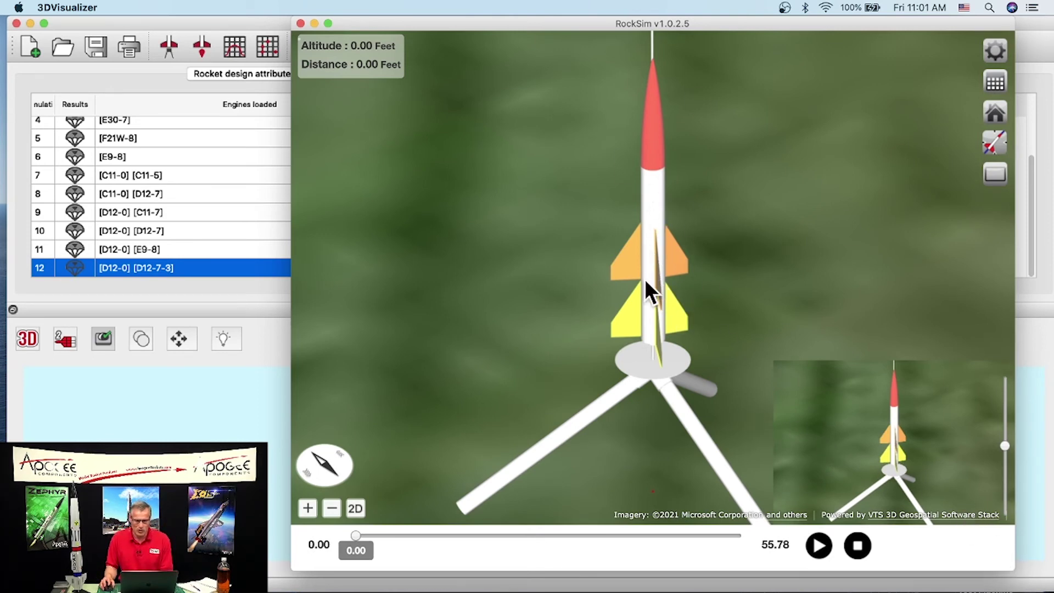
{"action": "scroll", "coordinate": [637, 305], "scroll_direction": "down", "scroll_amount": 10}
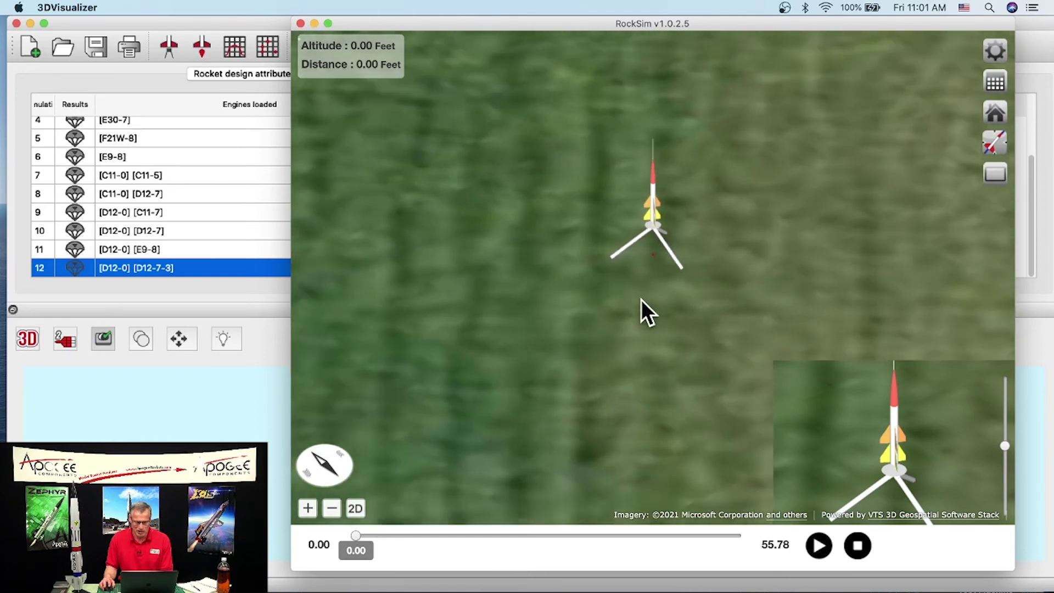
{"action": "scroll", "coordinate": [641, 295], "scroll_direction": "down", "scroll_amount": 10}
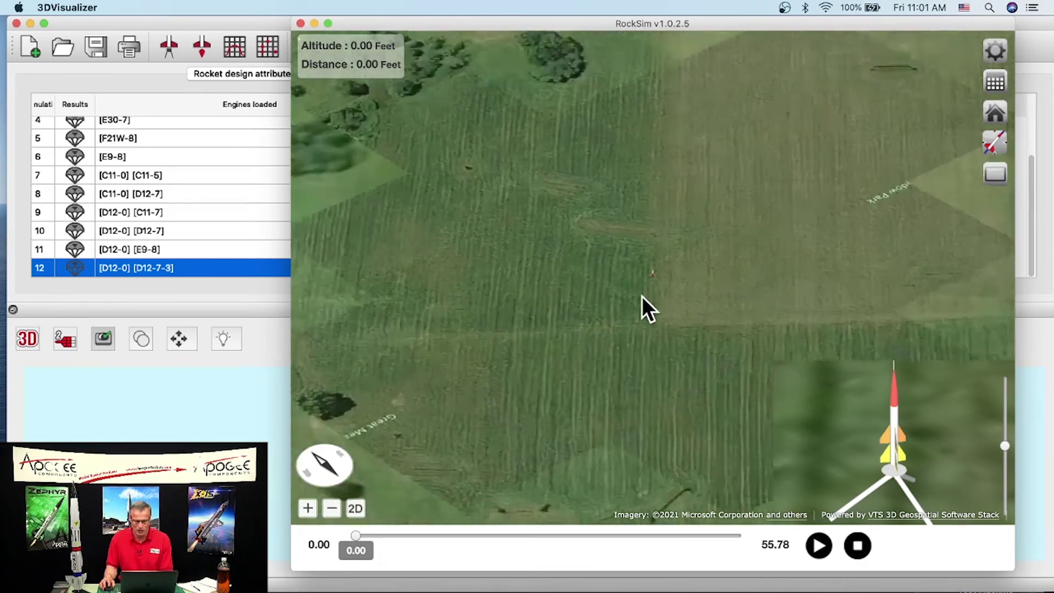
{"action": "scroll", "coordinate": [641, 296], "scroll_direction": "down", "scroll_amount": 8}
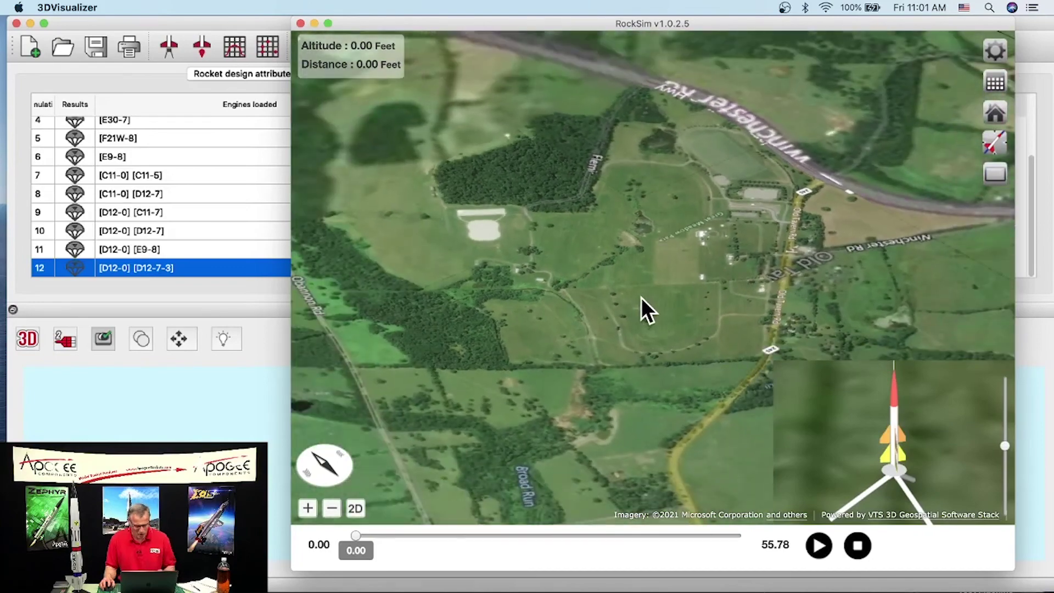
{"action": "left_click_drag", "start_coordinate": [633, 340], "coordinate": [827, 347]}
{"action": "left_click_drag", "start_coordinate": [637, 301], "coordinate": [636, 386]}
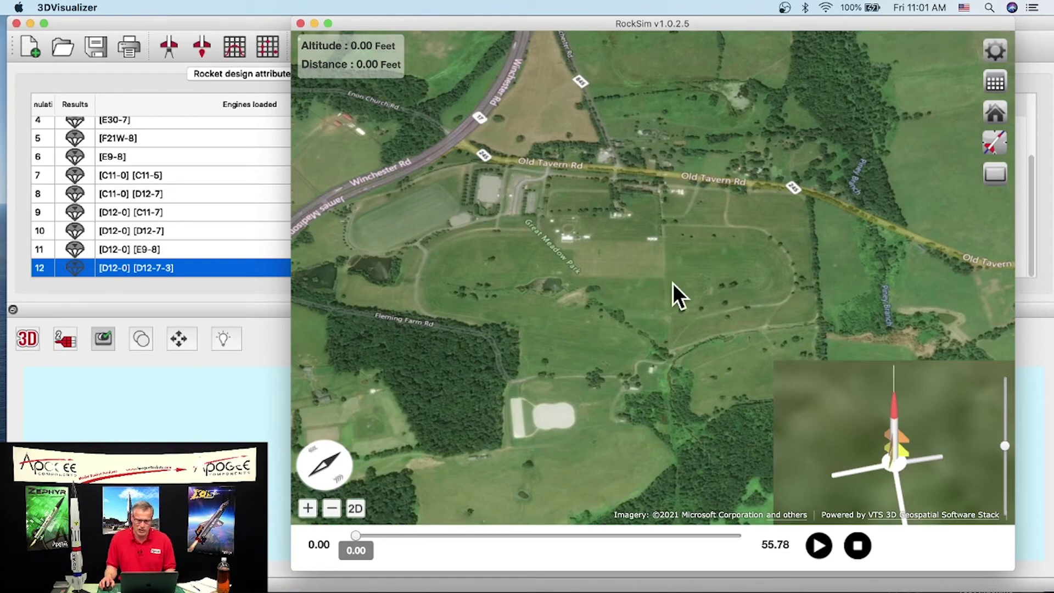
{"action": "scroll", "coordinate": [642, 288], "scroll_direction": "up", "scroll_amount": 3}
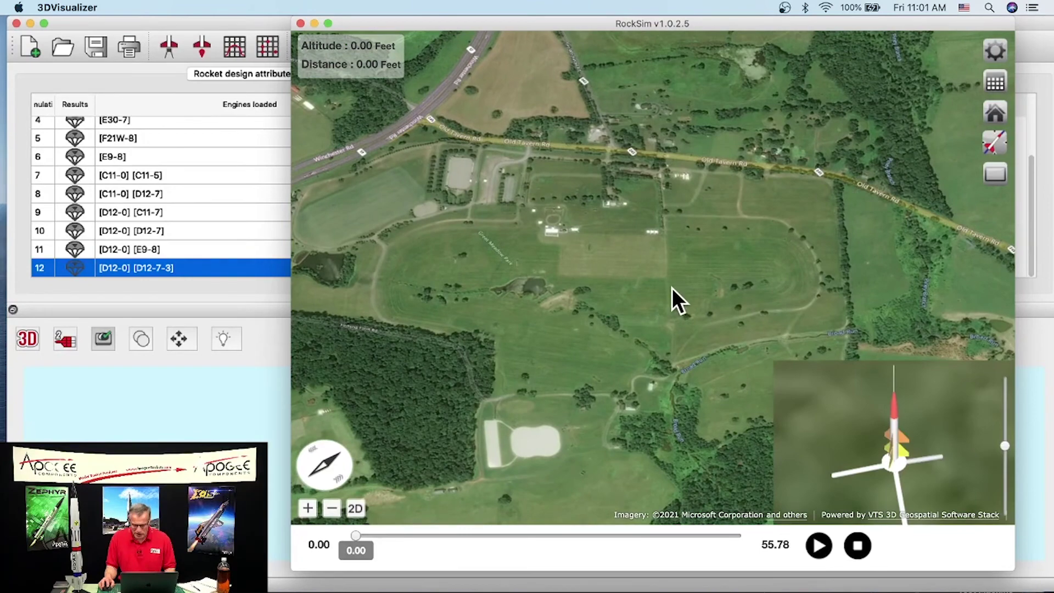
{"action": "scroll", "coordinate": [672, 287], "scroll_direction": "up", "scroll_amount": 3}
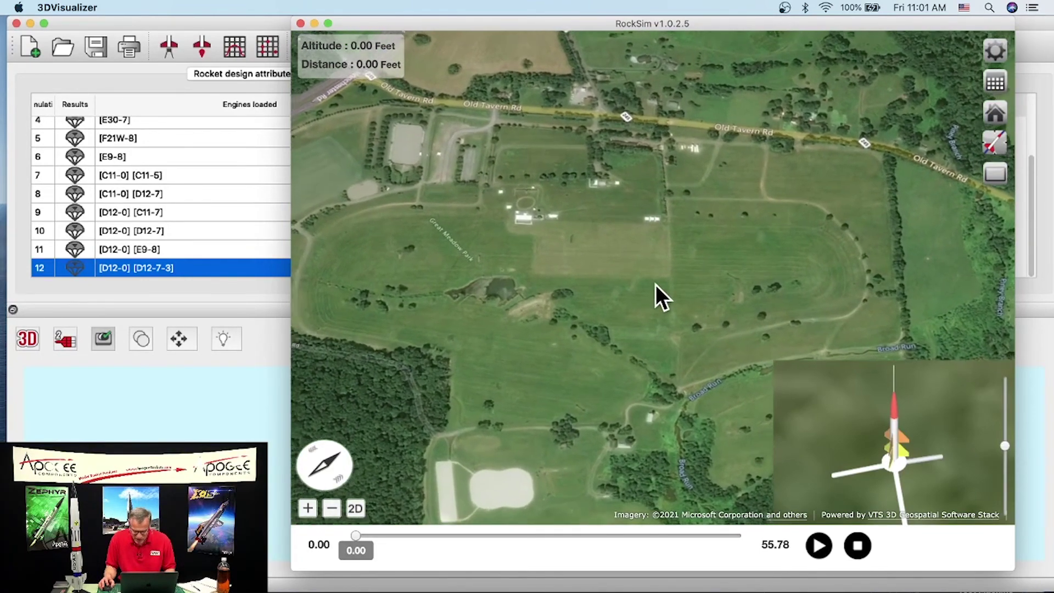
{"action": "scroll", "coordinate": [655, 284], "scroll_direction": "up", "scroll_amount": 3}
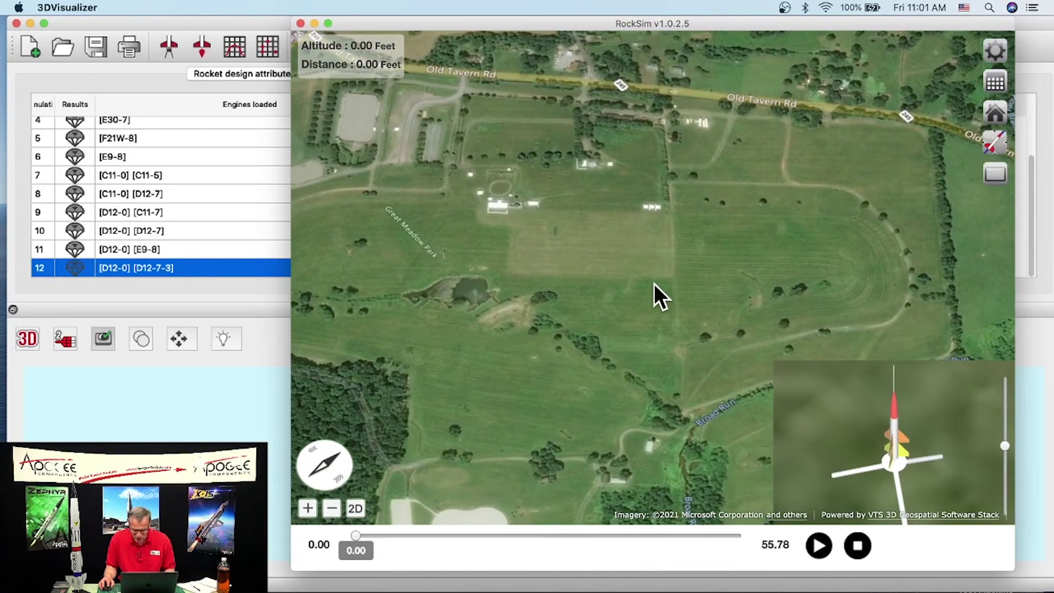
{"action": "scroll", "coordinate": [653, 282], "scroll_direction": "up", "scroll_amount": 1}
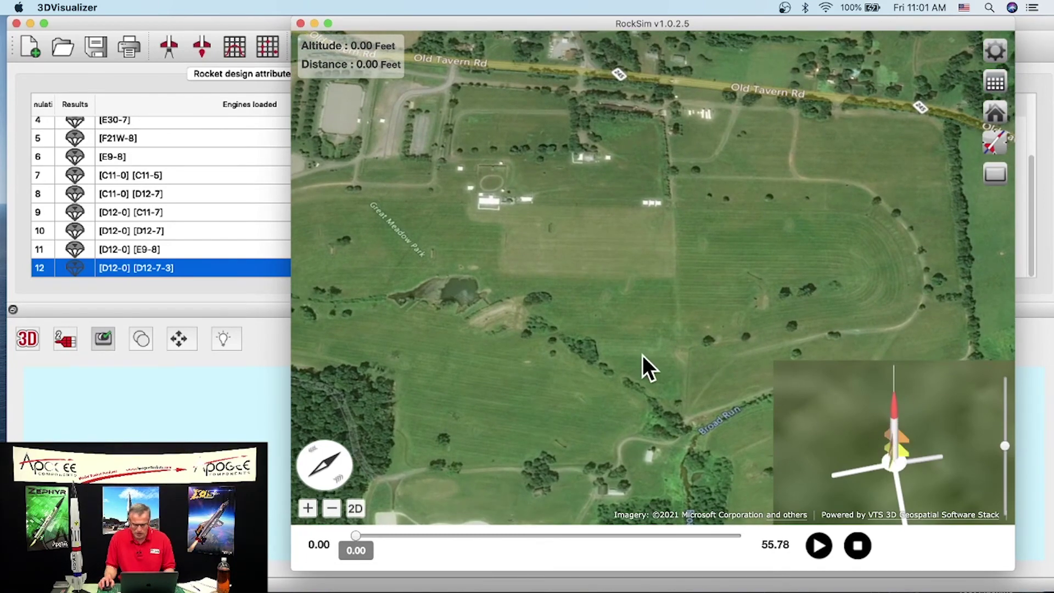
{"action": "left_click_drag", "start_coordinate": [641, 360], "coordinate": [654, 463]}
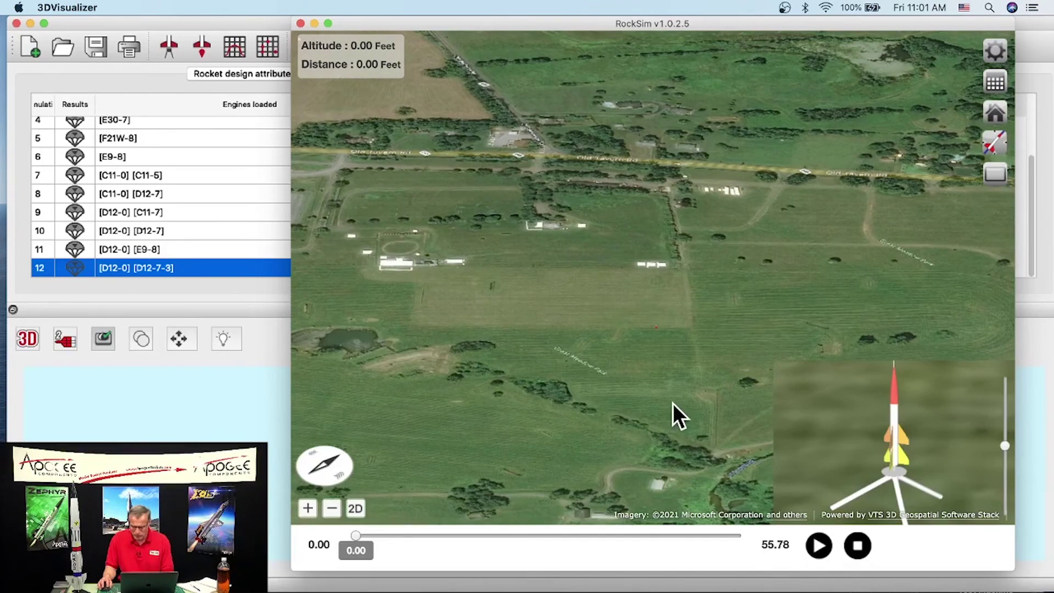
{"action": "left_click_drag", "start_coordinate": [661, 389], "coordinate": [662, 357]}
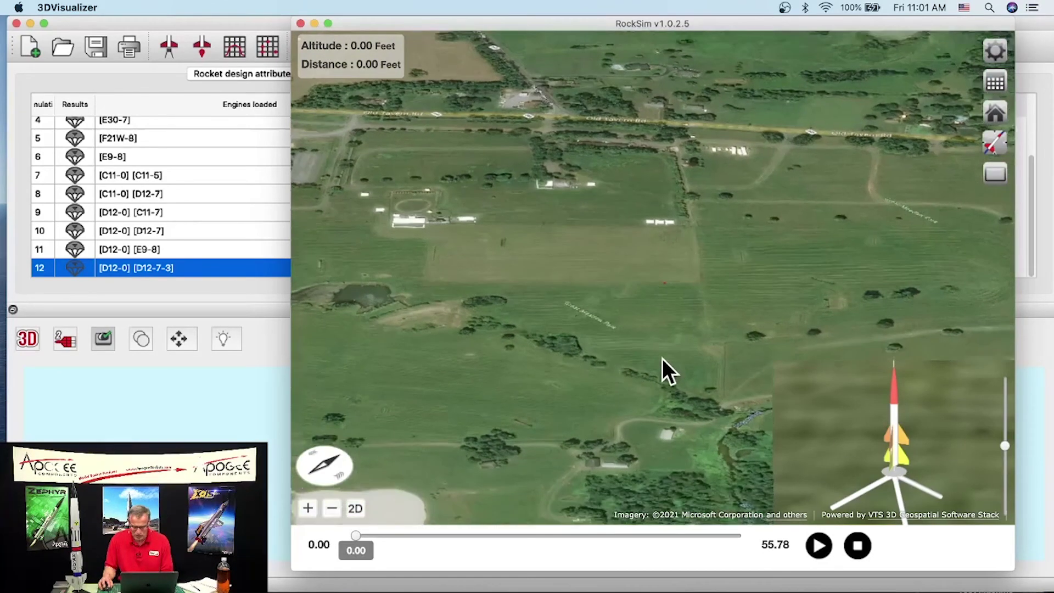
- Play the 3D flight animation, pause it at 13.30 seconds and hide the close-up rocket inset
{"action": "left_click", "coordinate": [818, 545]}
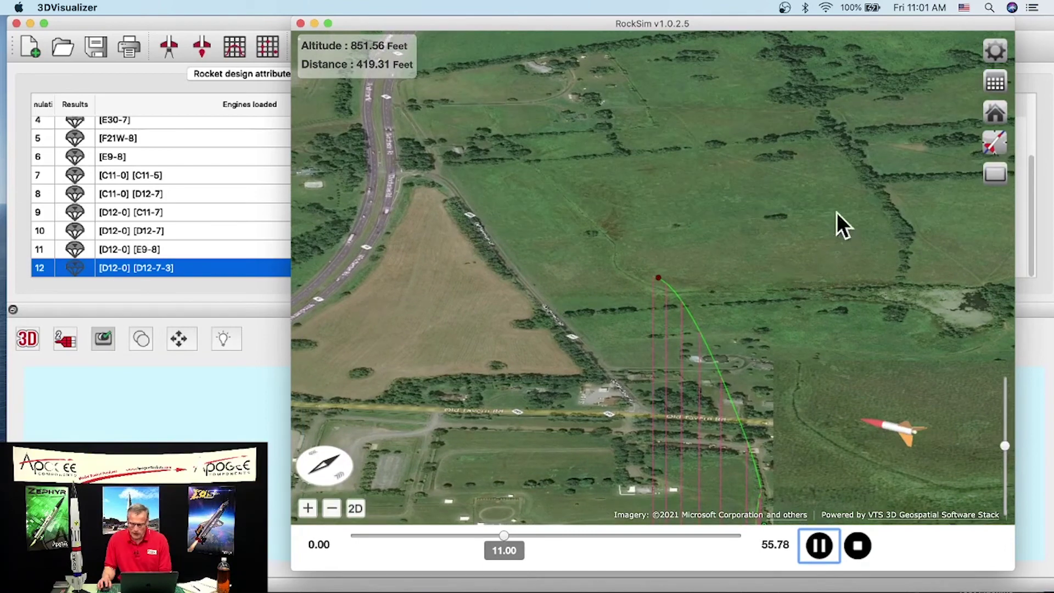
{"action": "left_click", "coordinate": [819, 546]}
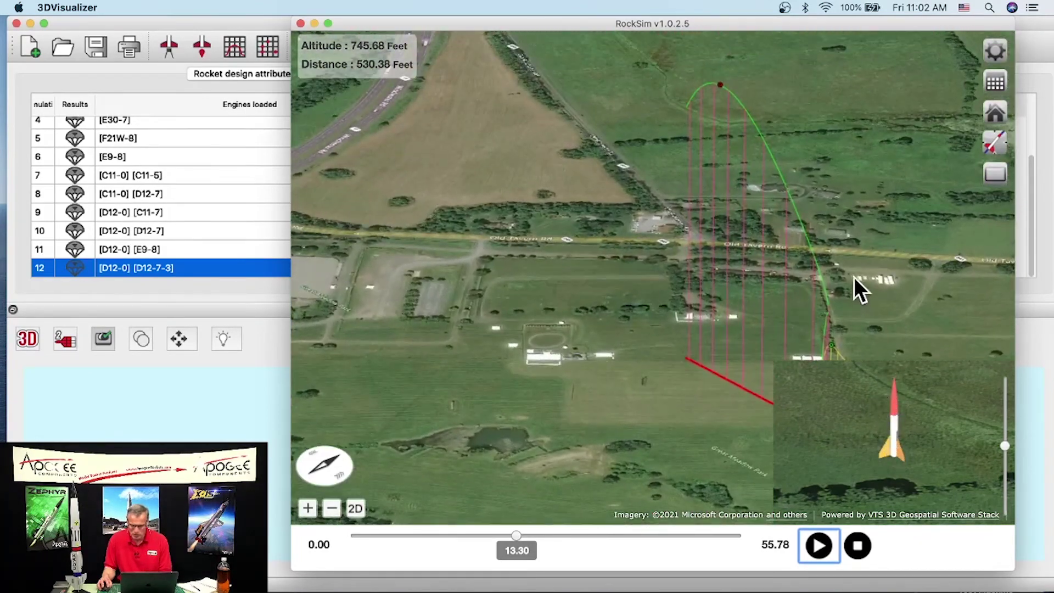
{"action": "left_click", "coordinate": [995, 178]}
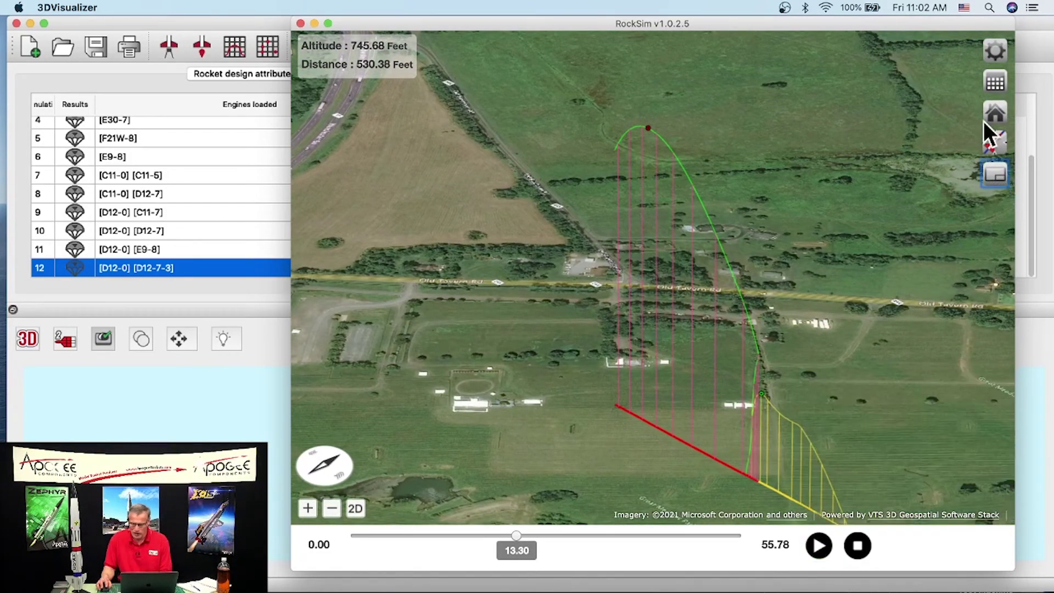
- Enable the weathercocking cone display in the flight profile preferences
{"action": "left_click", "coordinate": [996, 55]}
{"action": "left_click_drag", "start_coordinate": [675, 48], "coordinate": [739, 61]}
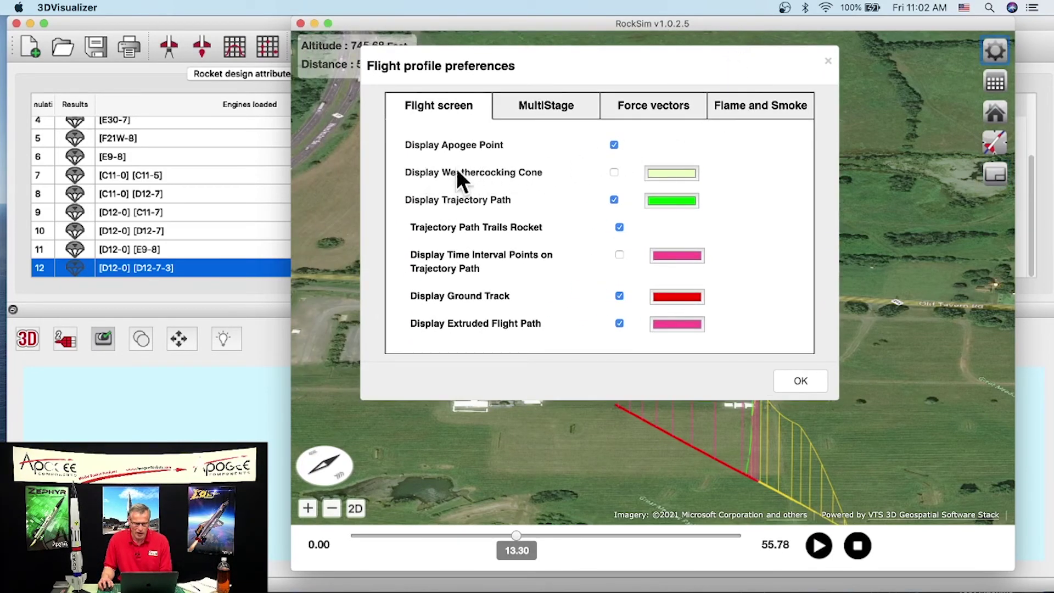
{"action": "left_click", "coordinate": [615, 172]}
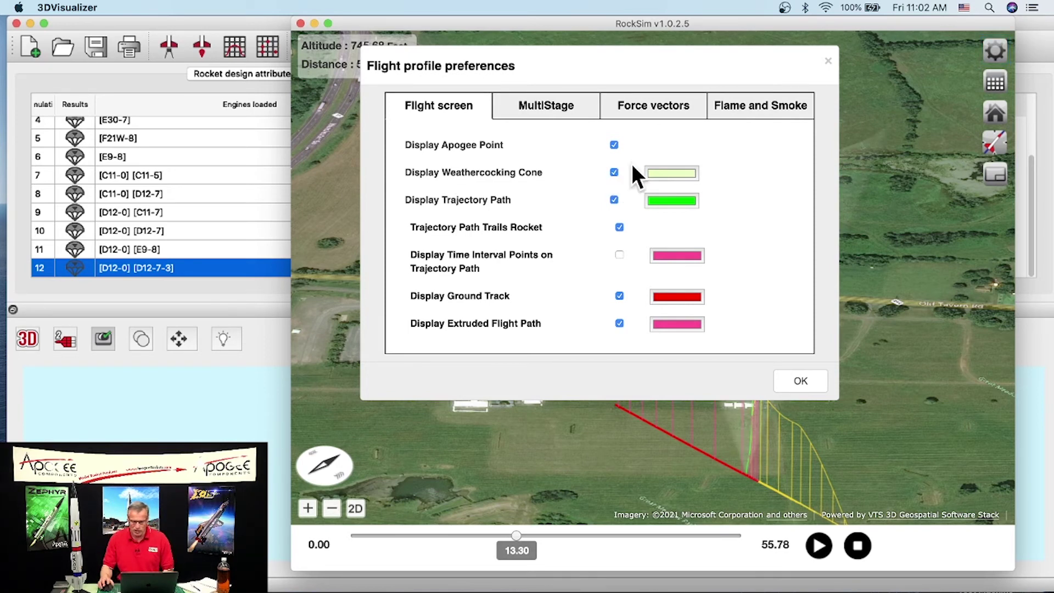
{"action": "left_click", "coordinate": [800, 380]}
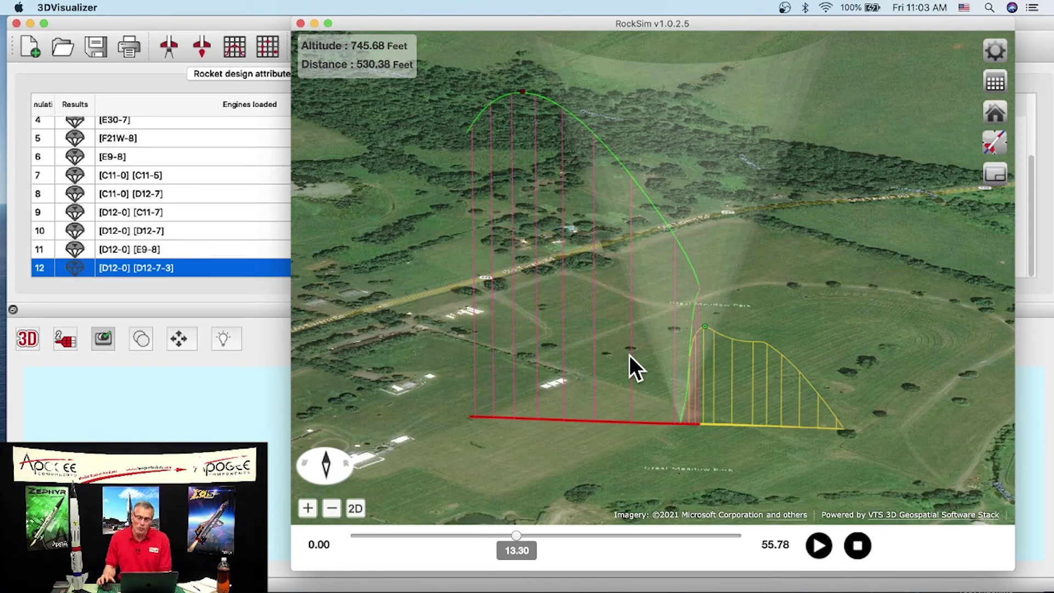
- Set the flight time back to 11.50 seconds and switch the camera mode to inspect the whole trajectory against the weathercocking cone
{"action": "left_click_drag", "start_coordinate": [516, 536], "coordinate": [506, 535]}
{"action": "left_click", "coordinate": [992, 166]}
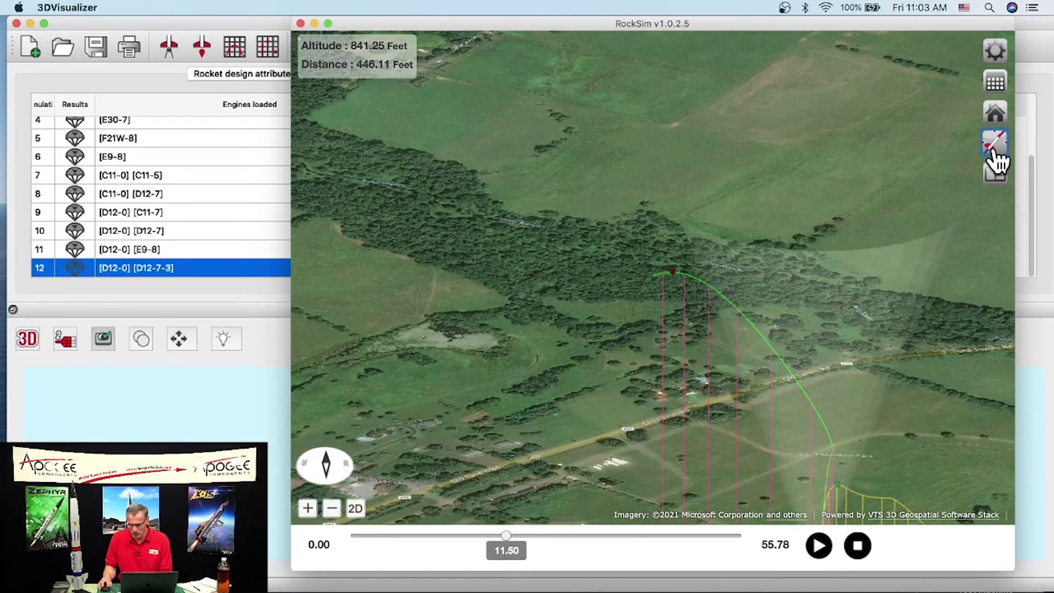
{"action": "left_click", "coordinate": [900, 174]}
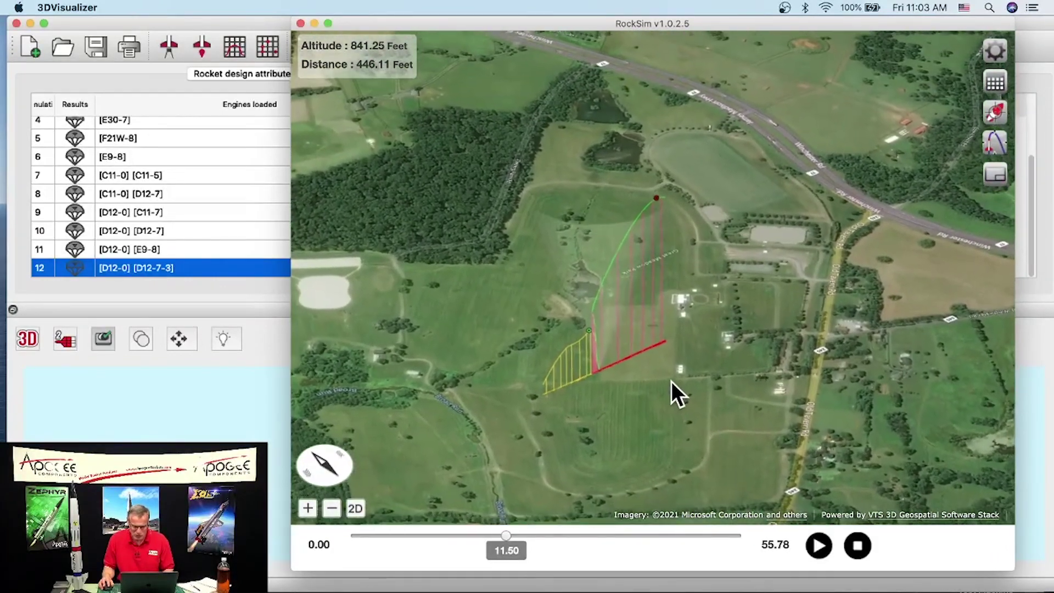
{"action": "left_click_drag", "start_coordinate": [671, 381], "coordinate": [621, 321]}
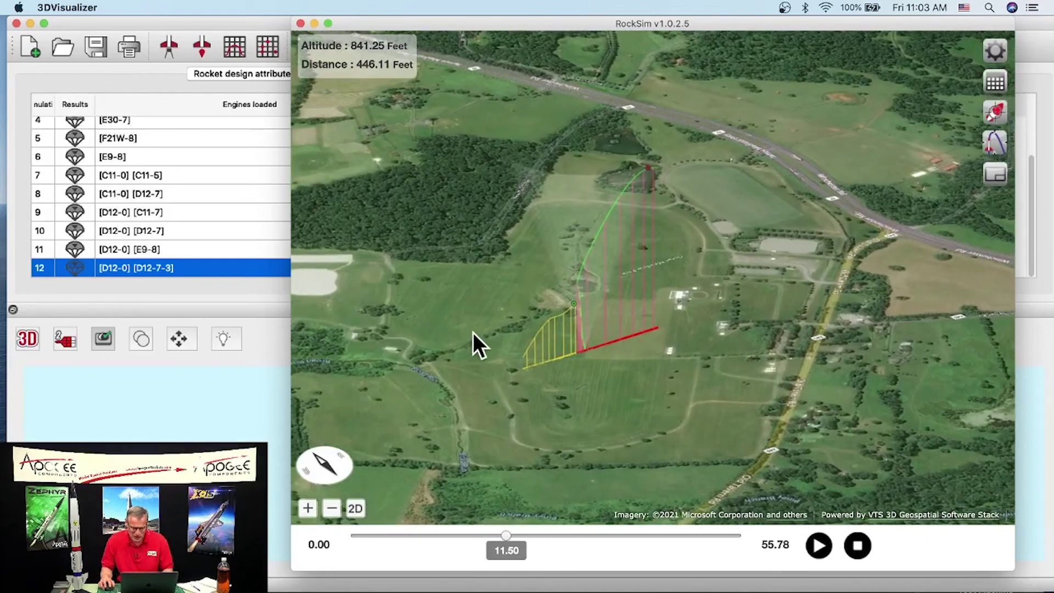
{"action": "scroll", "coordinate": [567, 344], "scroll_direction": "up", "scroll_amount": 5}
{"action": "scroll", "coordinate": [556, 327], "scroll_direction": "up", "scroll_amount": 3}
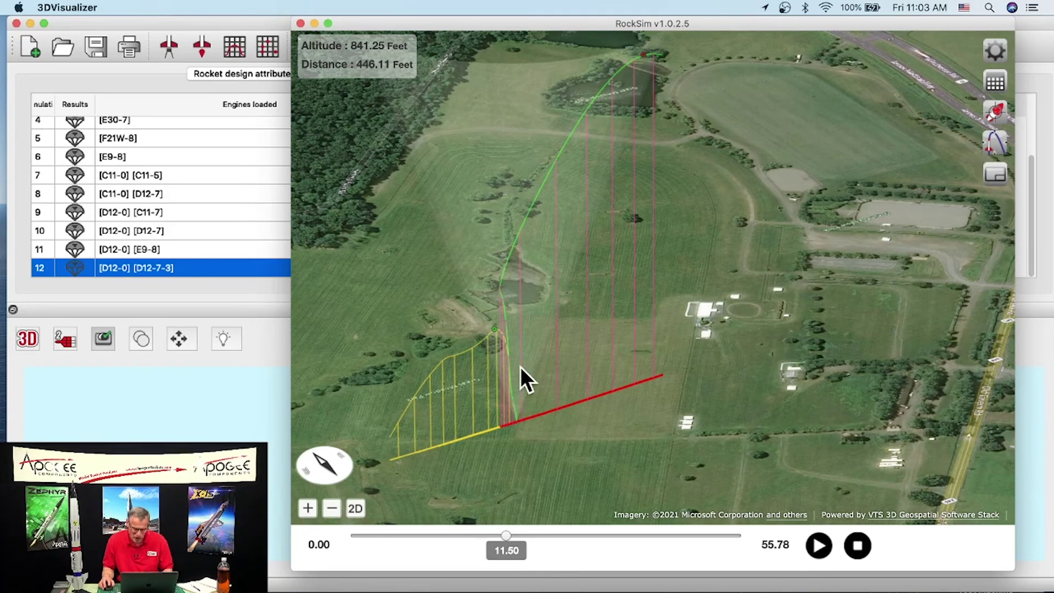
- Step the flight time back to 5.80 seconds and change the camera focus to inspect the flight around staging
{"action": "left_click_drag", "start_coordinate": [505, 535], "coordinate": [471, 534]}
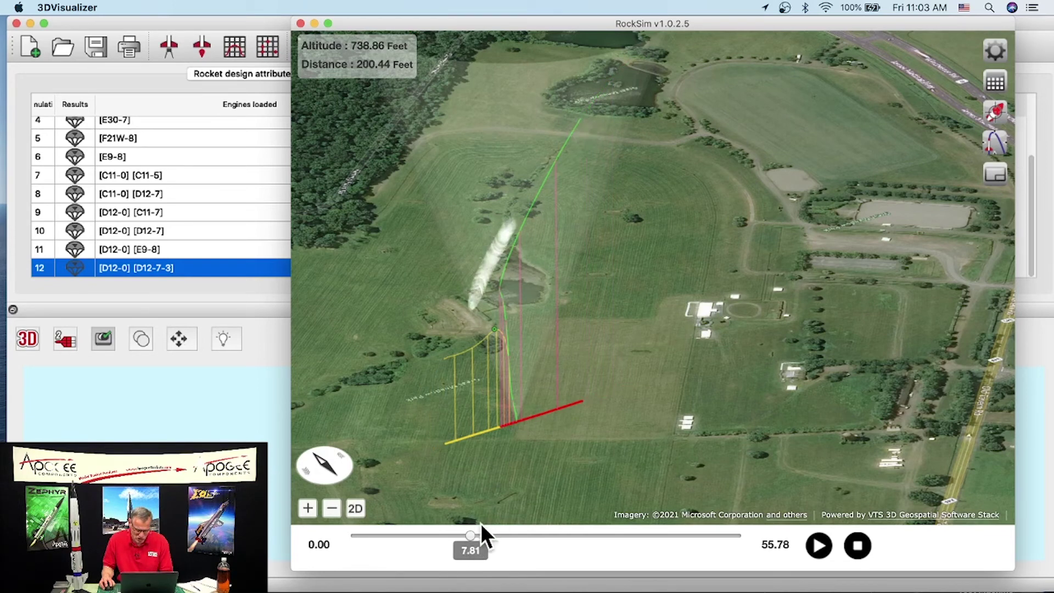
{"action": "left_click_drag", "start_coordinate": [467, 535], "coordinate": [444, 535]}
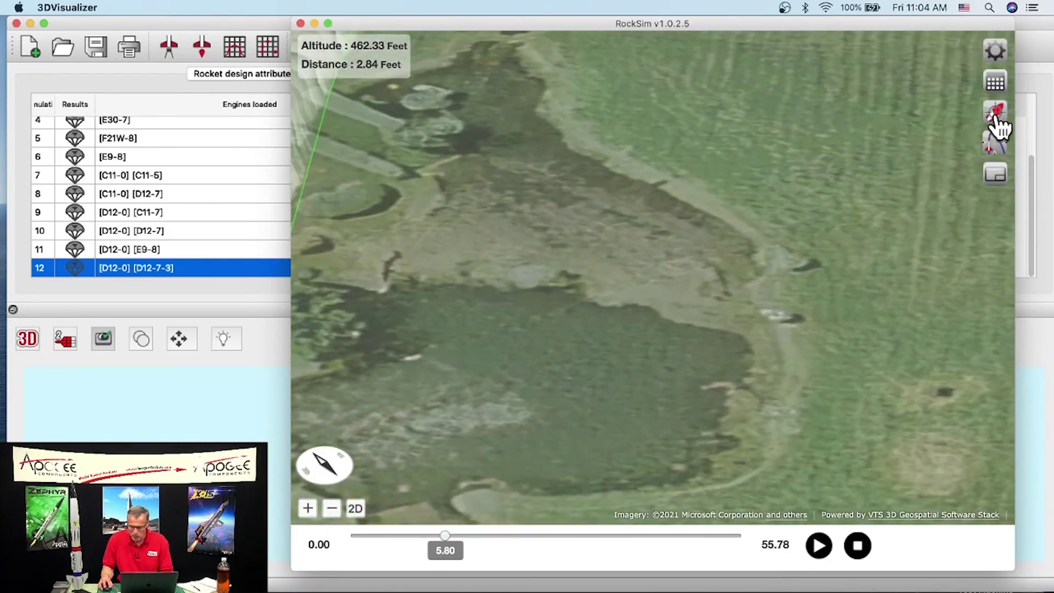
{"action": "left_click", "coordinate": [996, 114]}
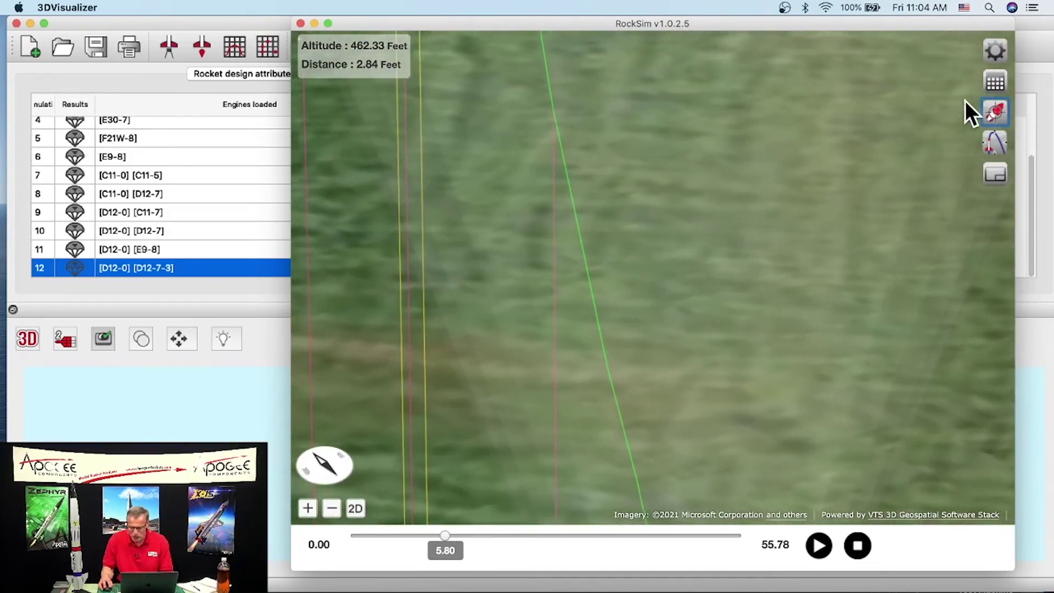
{"action": "left_click", "coordinate": [995, 112]}
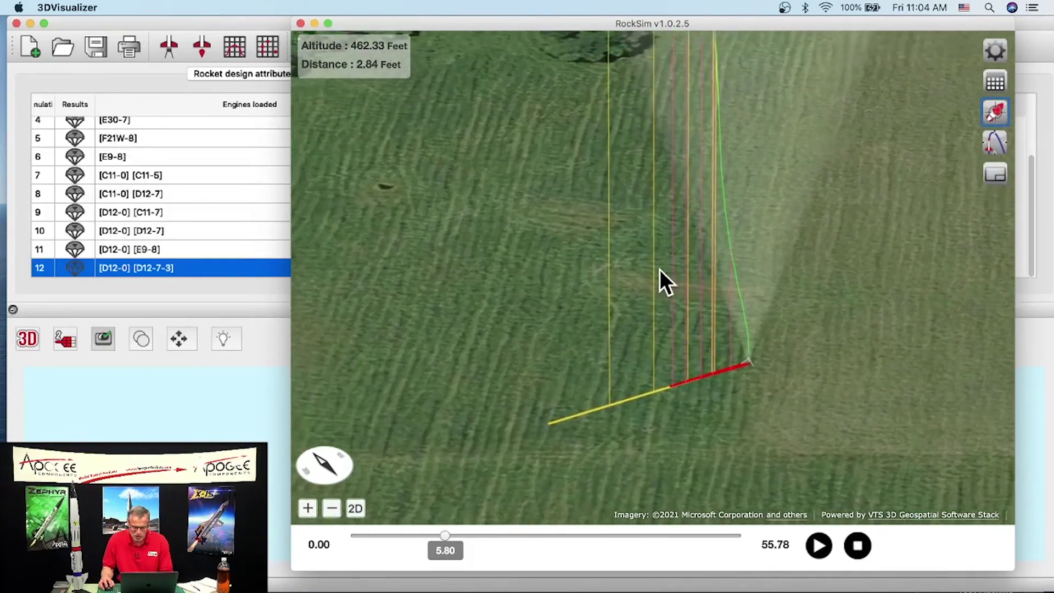
- Examine the separated booster and its yellow flight path up close, including where it diverges from the sustainer's green path
{"action": "left_click_drag", "start_coordinate": [595, 60], "coordinate": [629, 215]}
{"action": "scroll", "coordinate": [669, 255], "scroll_direction": "up", "scroll_amount": 5}
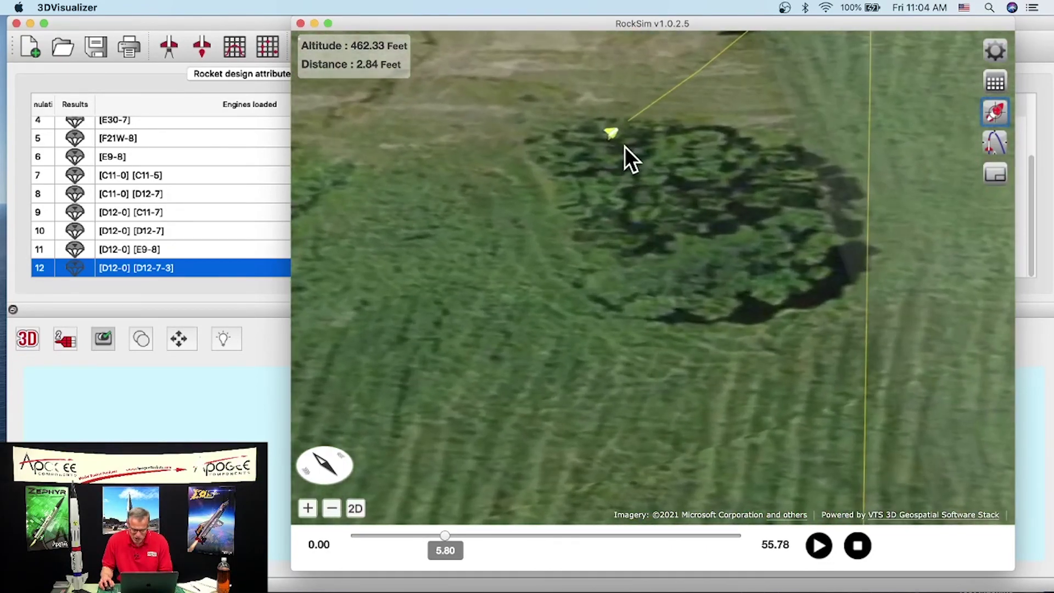
{"action": "left_click_drag", "start_coordinate": [625, 146], "coordinate": [611, 203]}
{"action": "scroll", "coordinate": [654, 236], "scroll_direction": "down", "scroll_amount": 8}
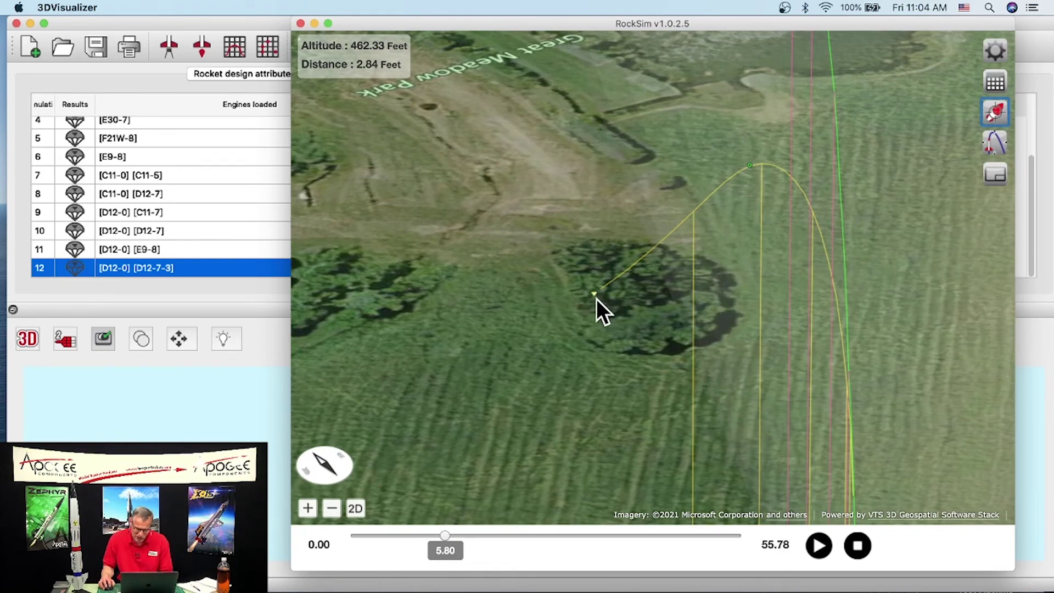
{"action": "scroll", "coordinate": [596, 299], "scroll_direction": "up", "scroll_amount": 10}
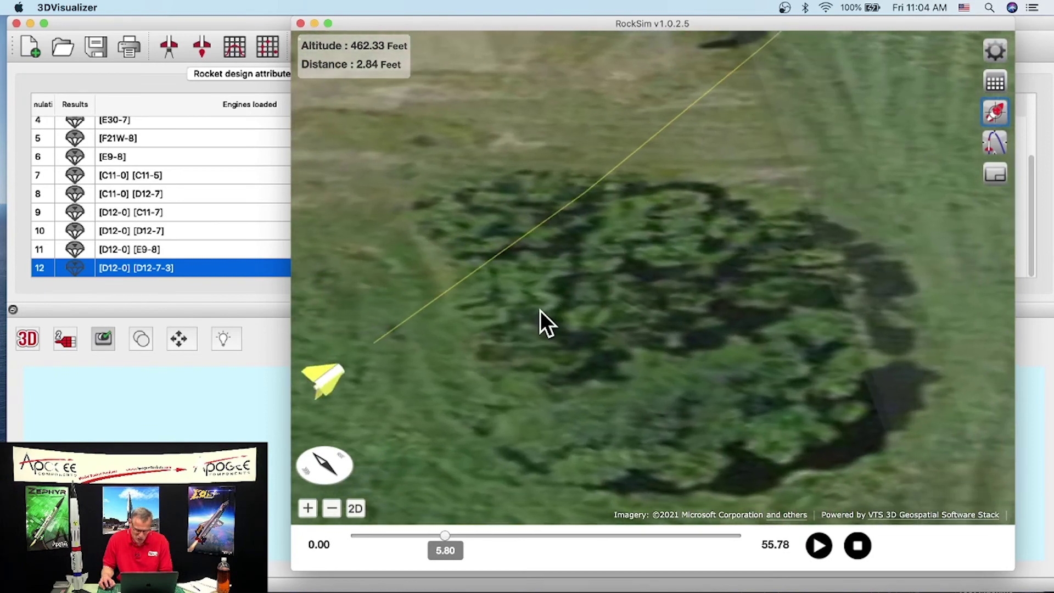
{"action": "scroll", "coordinate": [540, 310], "scroll_direction": "up", "scroll_amount": 8}
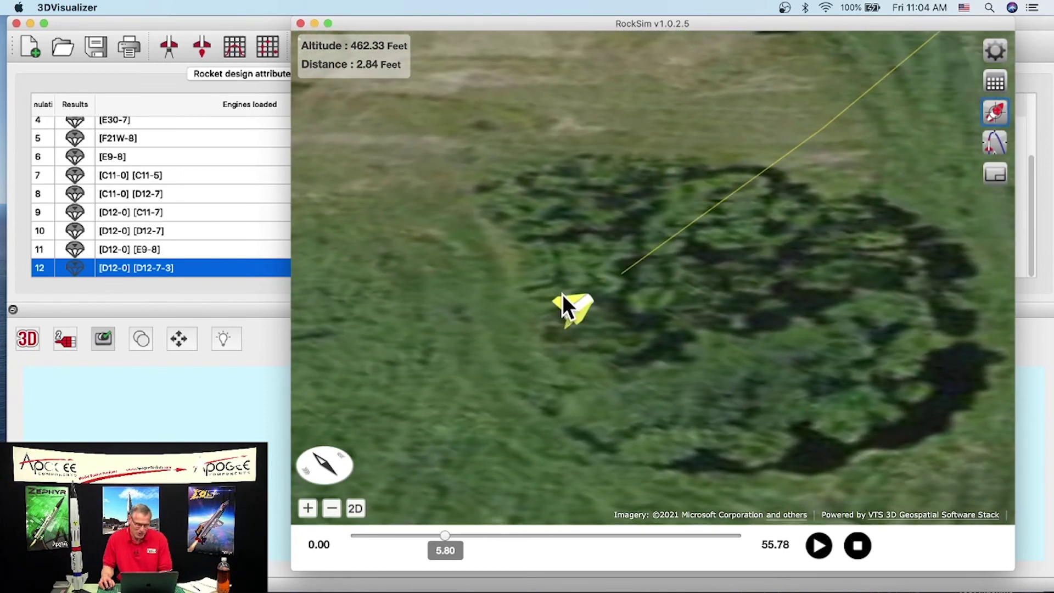
{"action": "scroll", "coordinate": [601, 309], "scroll_direction": "down", "scroll_amount": 5}
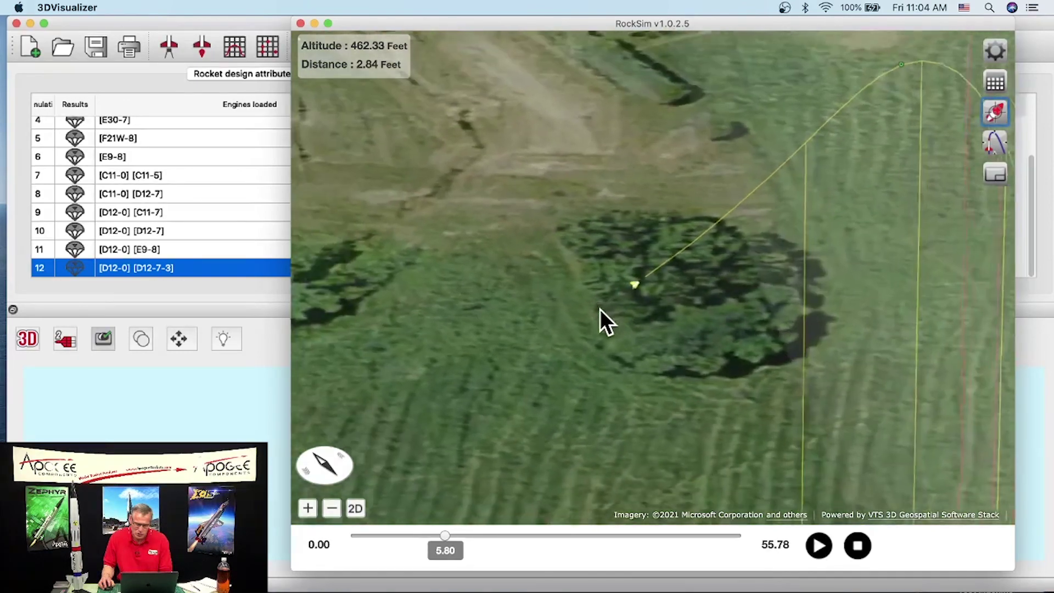
{"action": "scroll", "coordinate": [830, 152], "scroll_direction": "down", "scroll_amount": 5}
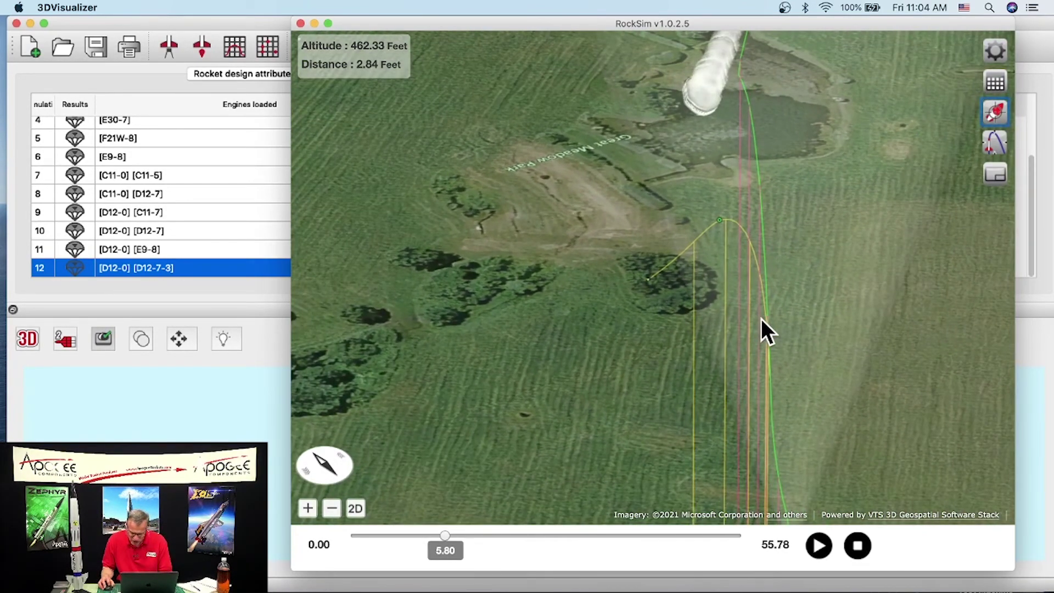
{"action": "scroll", "coordinate": [767, 330], "scroll_direction": "up", "scroll_amount": 2}
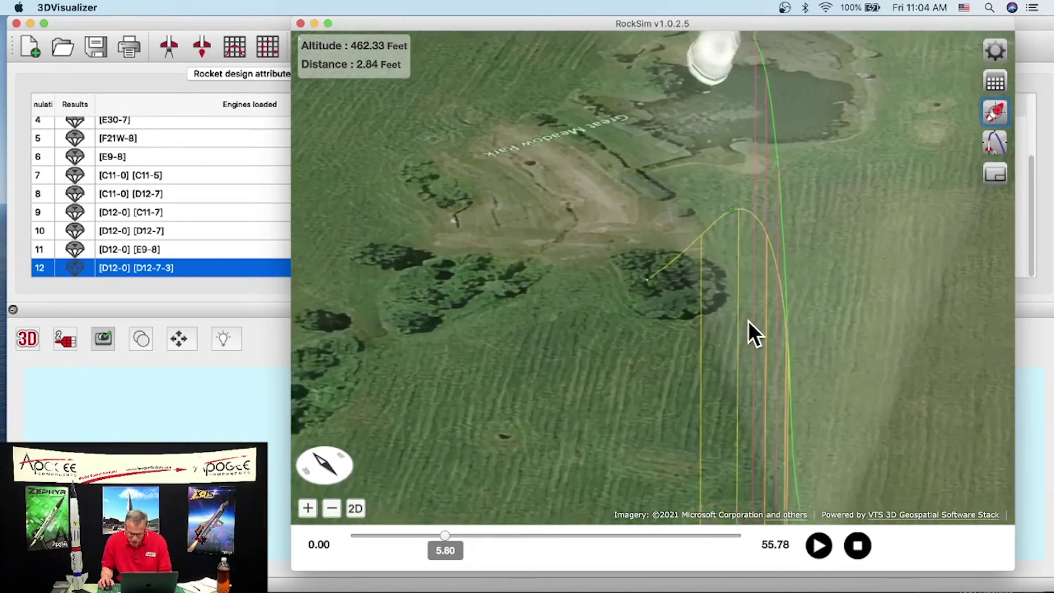
{"action": "scroll", "coordinate": [826, 342], "scroll_direction": "up", "scroll_amount": 5}
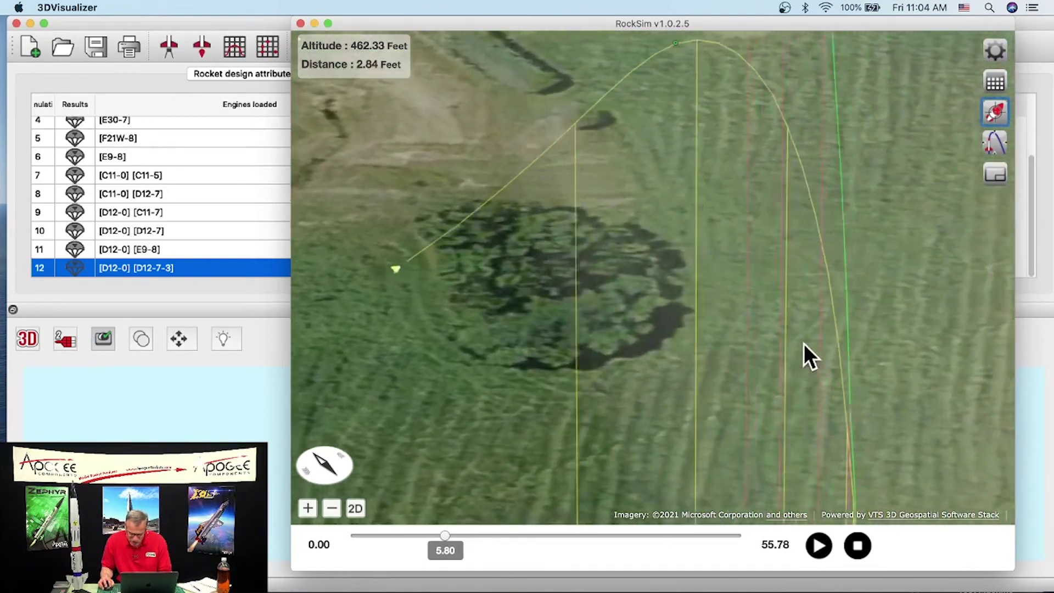
{"action": "left_click_drag", "start_coordinate": [804, 344], "coordinate": [689, 295]}
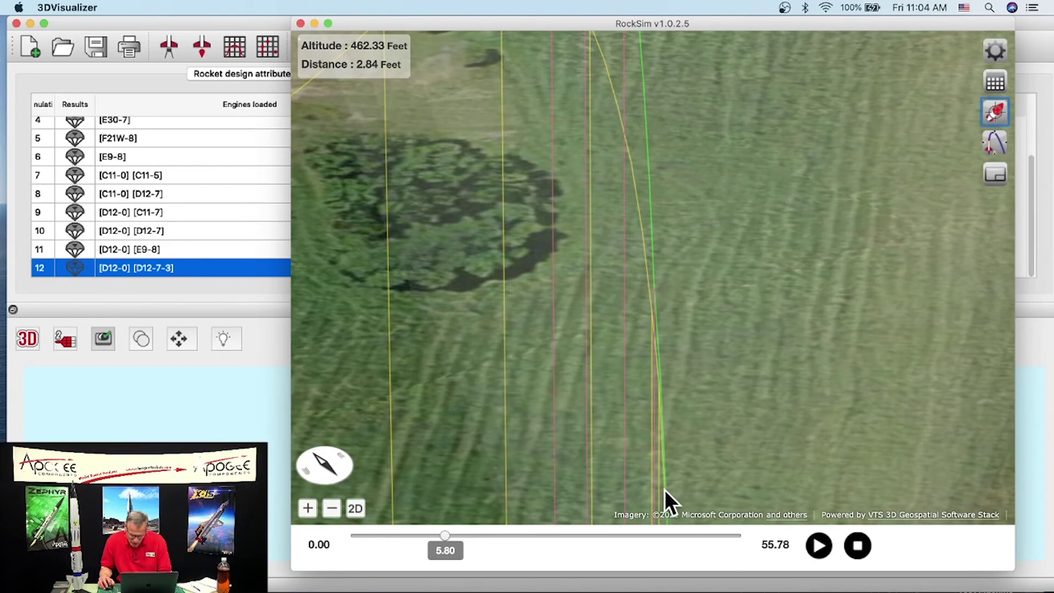
- Set the flight time back to 1.60 seconds, and advance it gradually to 2.60 seconds to examine the stage separation
{"action": "left_click_drag", "start_coordinate": [669, 489], "coordinate": [671, 466]}
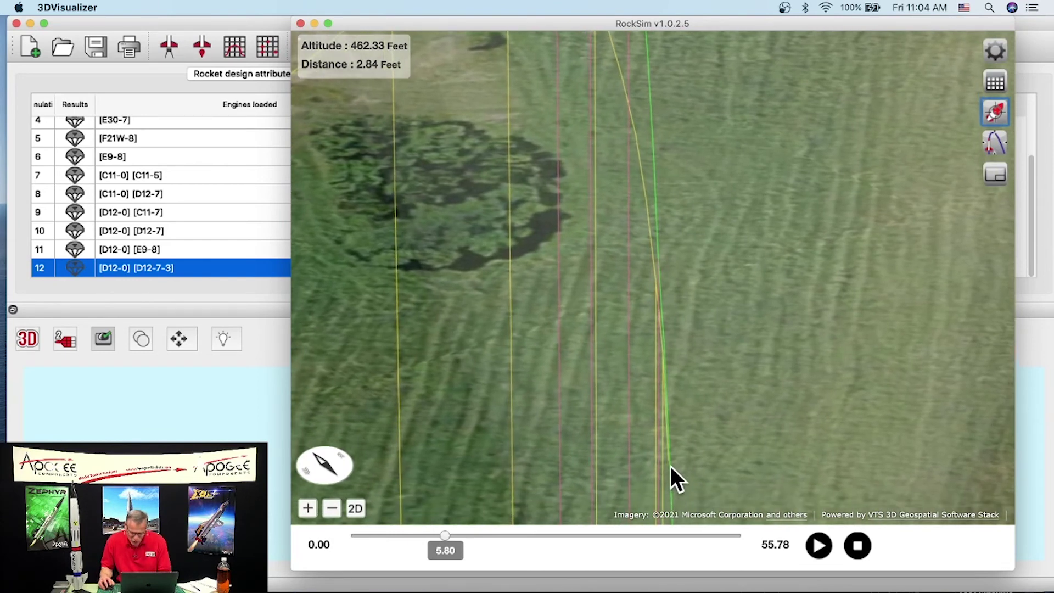
{"action": "left_click_drag", "start_coordinate": [444, 532], "coordinate": [387, 522]}
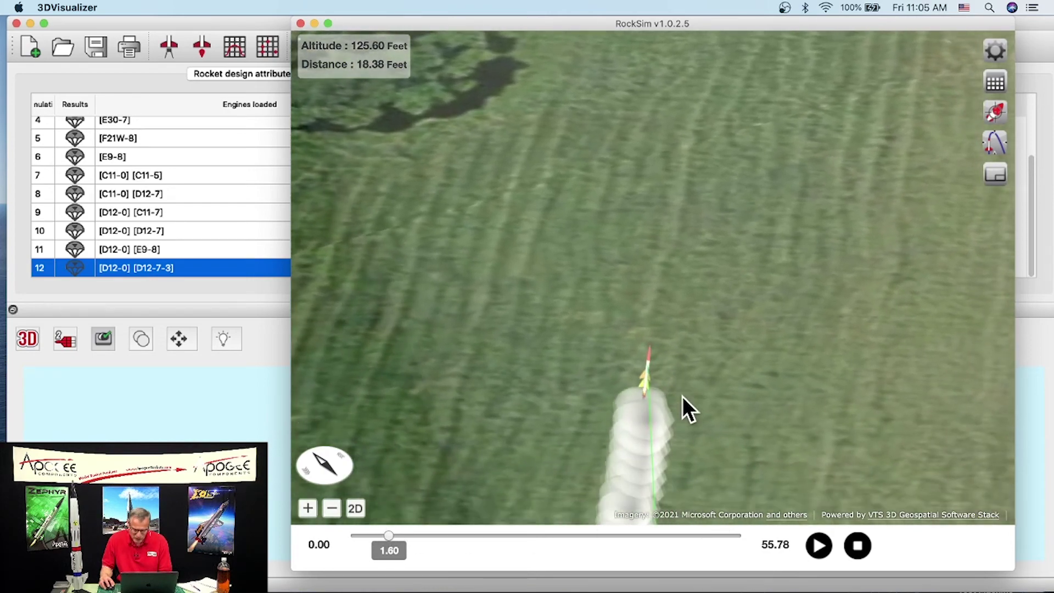
{"action": "left_click_drag", "start_coordinate": [389, 534], "coordinate": [394, 533]}
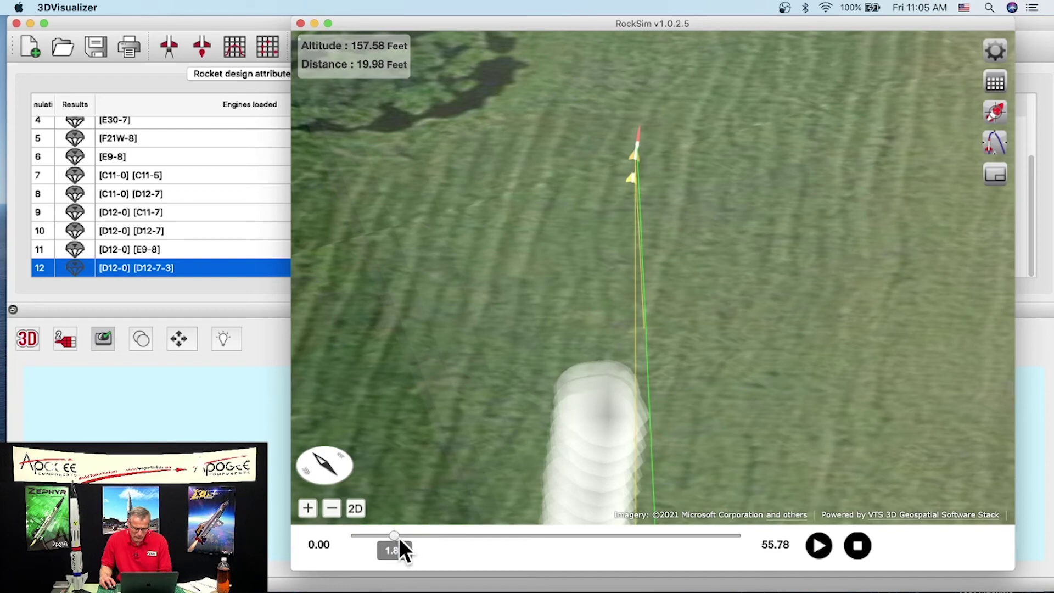
{"action": "left_click_drag", "start_coordinate": [393, 533], "coordinate": [404, 535]}
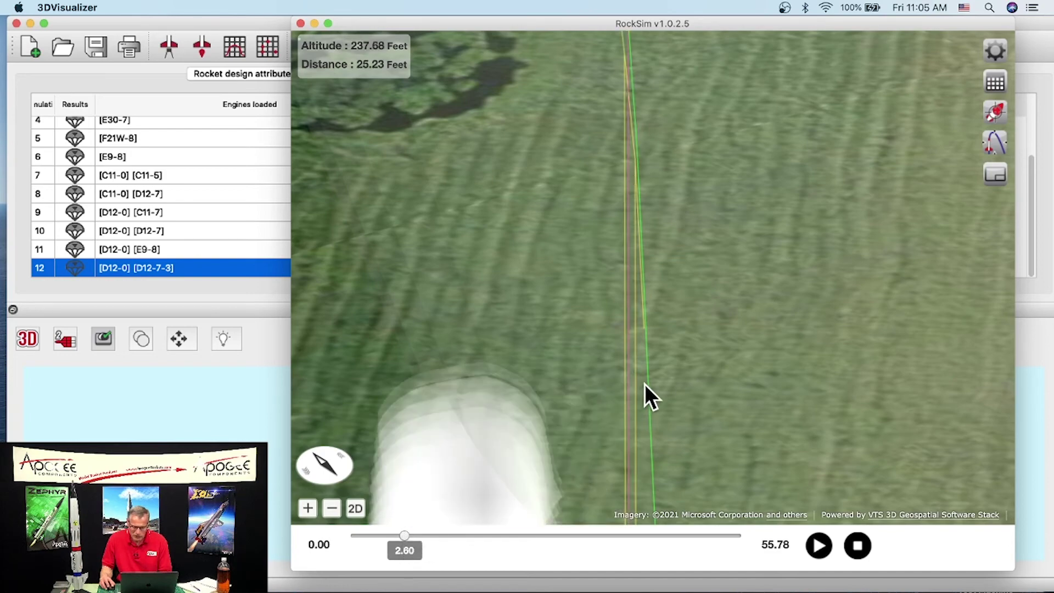
{"action": "scroll", "coordinate": [715, 272], "scroll_direction": "down", "scroll_amount": 5}
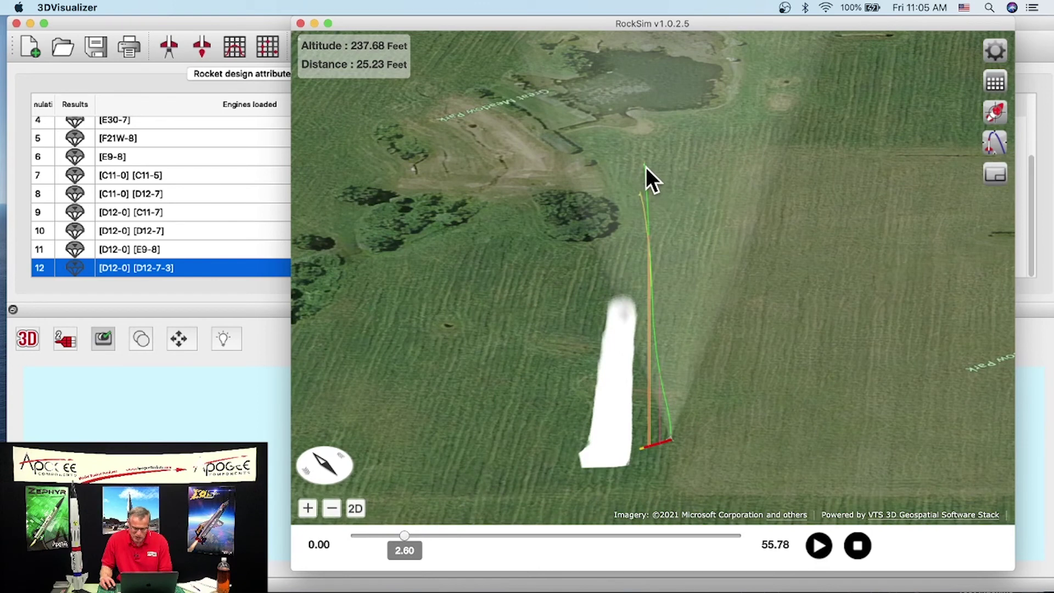
- Advance the flight time to 3.80 and 4.40 seconds to follow the separated booster and the coasting sustainer
{"action": "left_click_drag", "start_coordinate": [406, 535], "coordinate": [420, 532]}
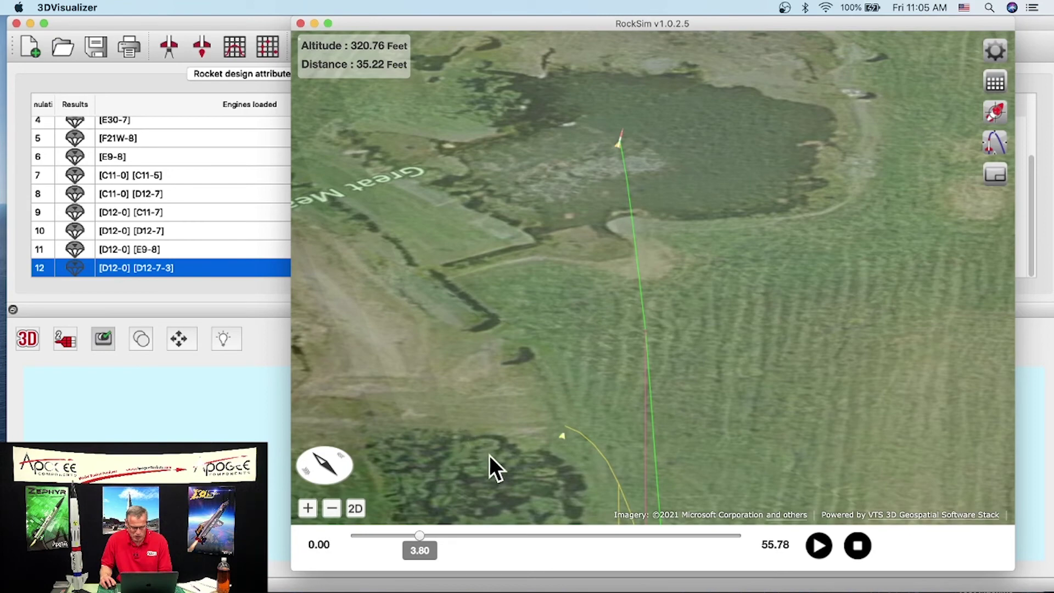
{"action": "left_click_drag", "start_coordinate": [423, 529], "coordinate": [429, 535]}
{"action": "scroll", "coordinate": [708, 320], "scroll_direction": "down", "scroll_amount": 5}
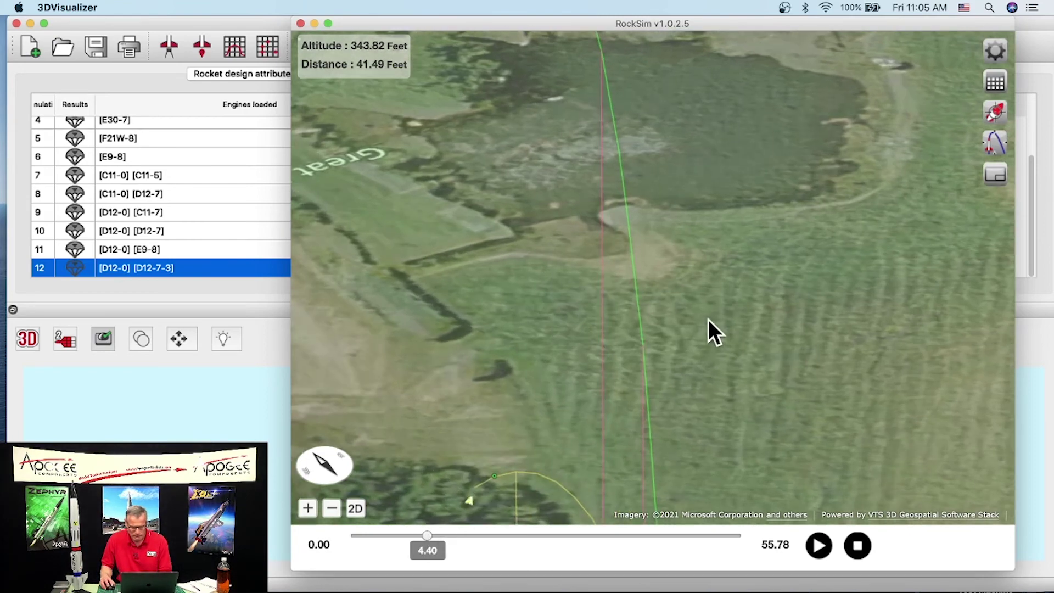
- Advance the flight time to 6.81 seconds, inspect the trajectory against the weathercocking cone from another angle, and close the flight profile
{"action": "left_click_drag", "start_coordinate": [708, 302], "coordinate": [578, 425]}
{"action": "left_click_drag", "start_coordinate": [426, 536], "coordinate": [459, 532]}
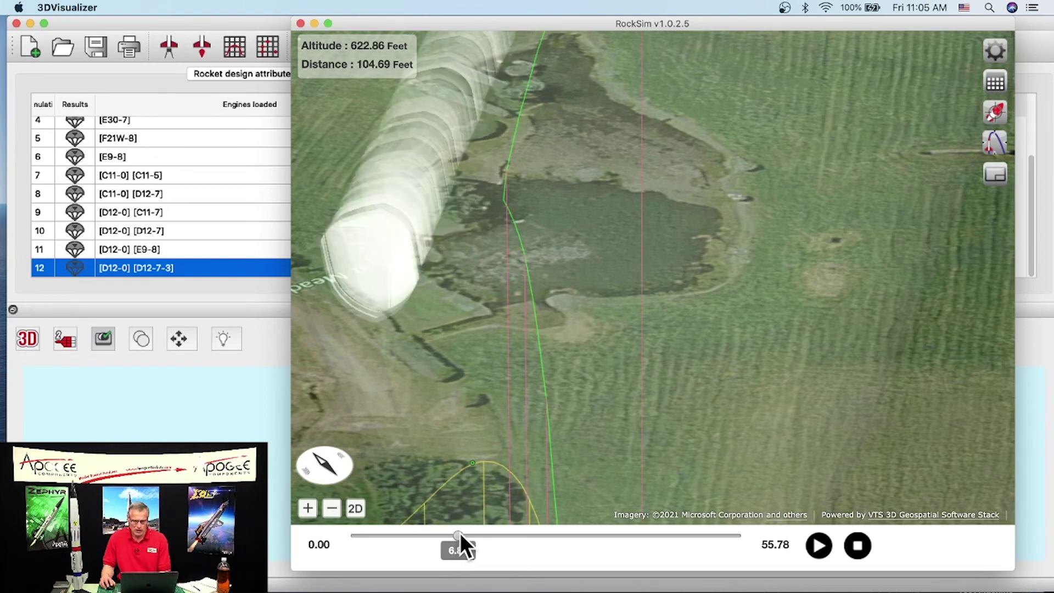
{"action": "scroll", "coordinate": [633, 368], "scroll_direction": "down", "scroll_amount": 10}
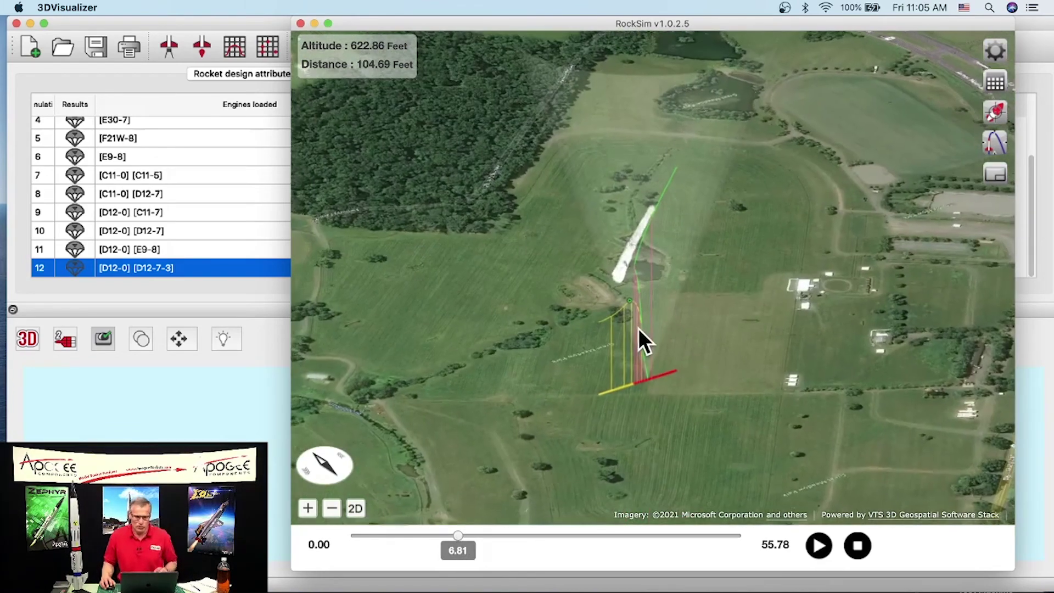
{"action": "left_click_drag", "start_coordinate": [641, 322], "coordinate": [710, 292]}
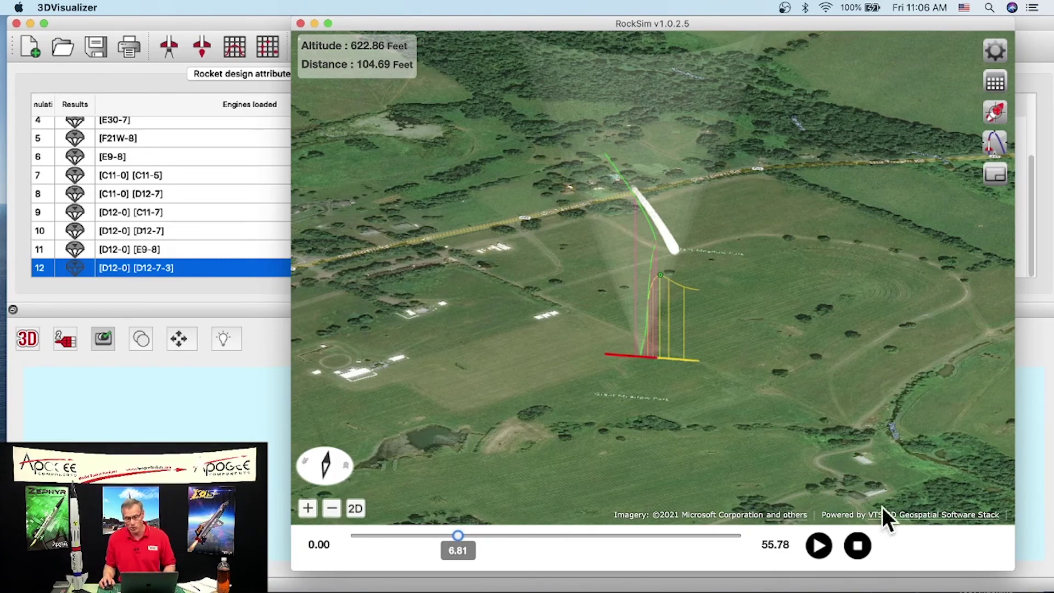
{"action": "left_click", "coordinate": [858, 545]}
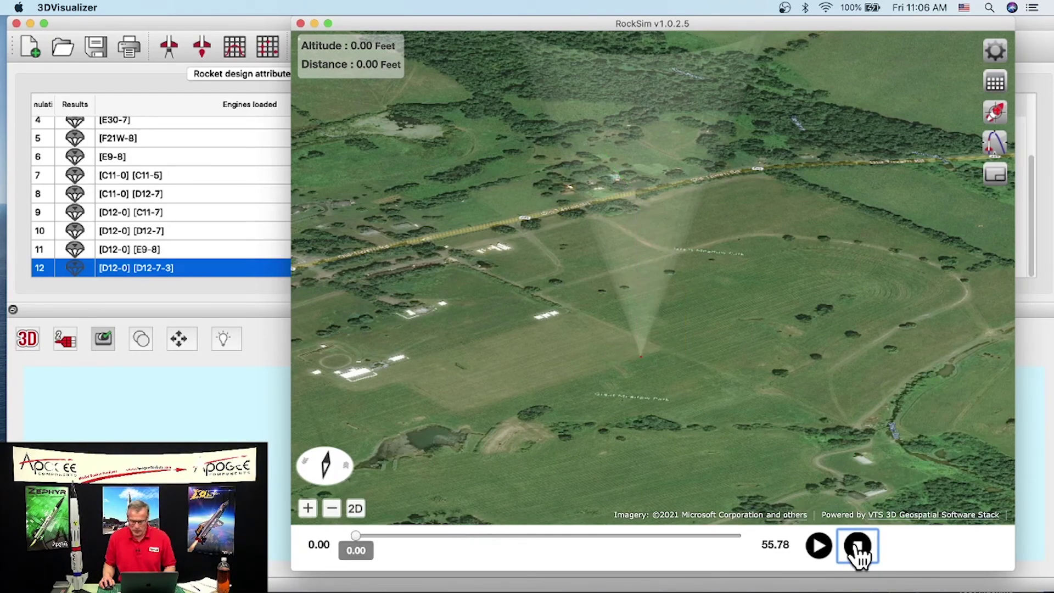
{"action": "left_click", "coordinate": [300, 24]}
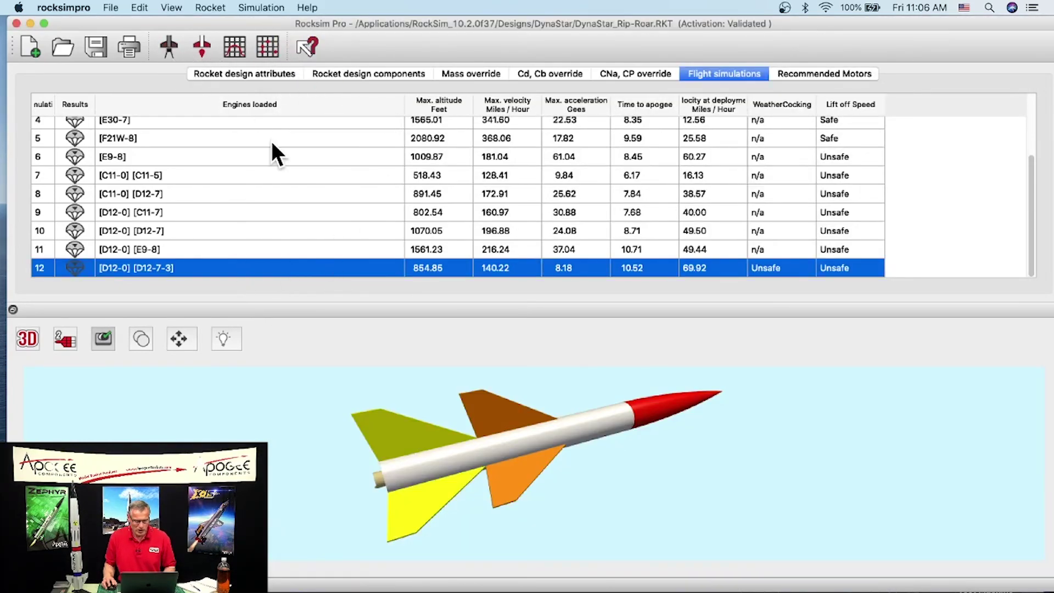
- Prepare a new simulation with a starting roll rate of 360 degrees per second and launch it
{"action": "left_click", "coordinate": [165, 51]}
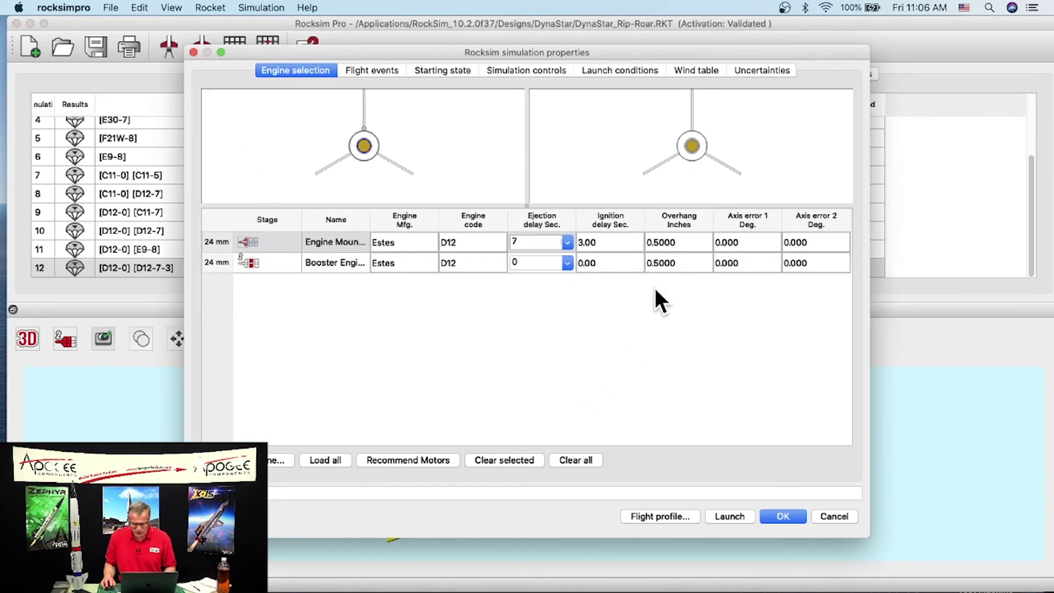
{"action": "left_click", "coordinate": [454, 71]}
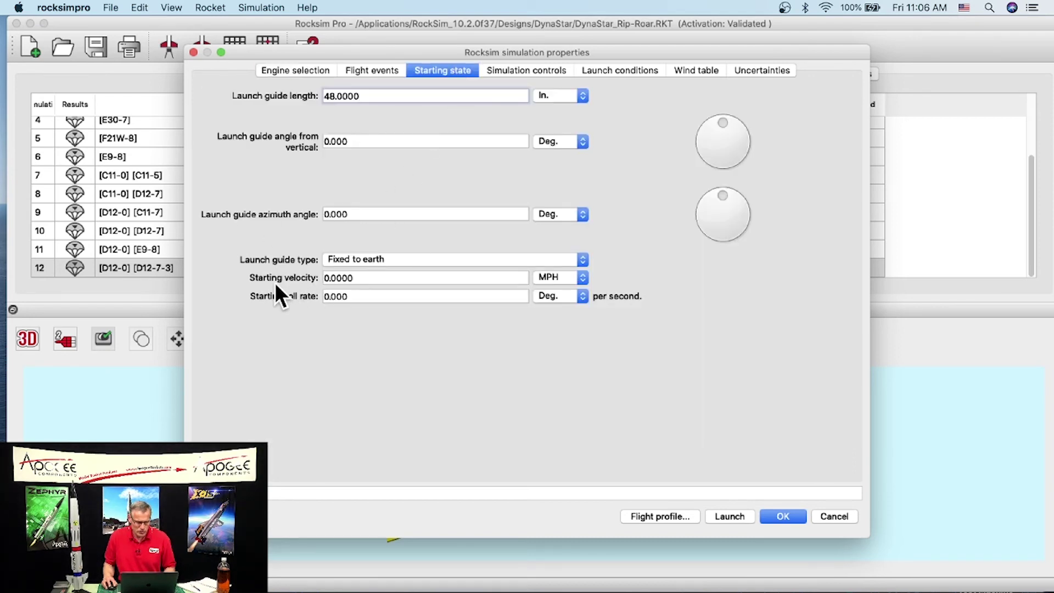
{"action": "left_click", "coordinate": [341, 296]}
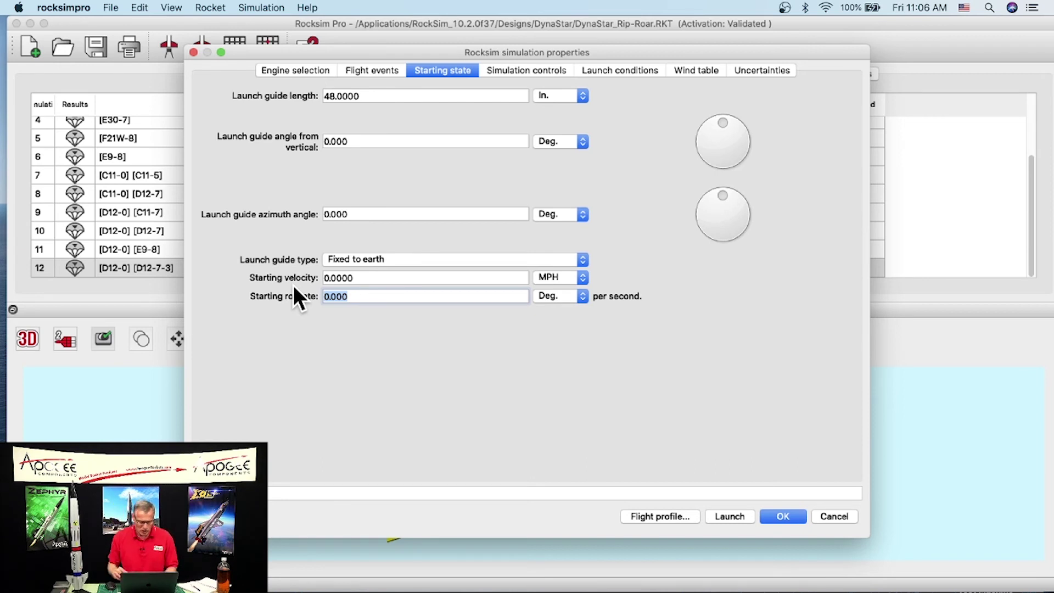
{"action": "type", "text": "360"}
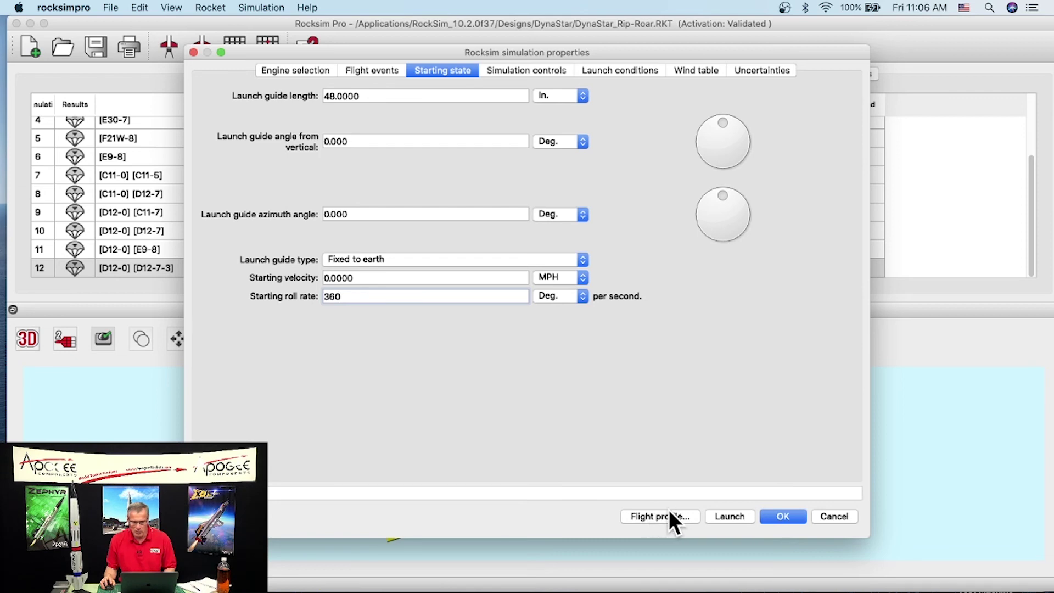
{"action": "left_click", "coordinate": [729, 516]}
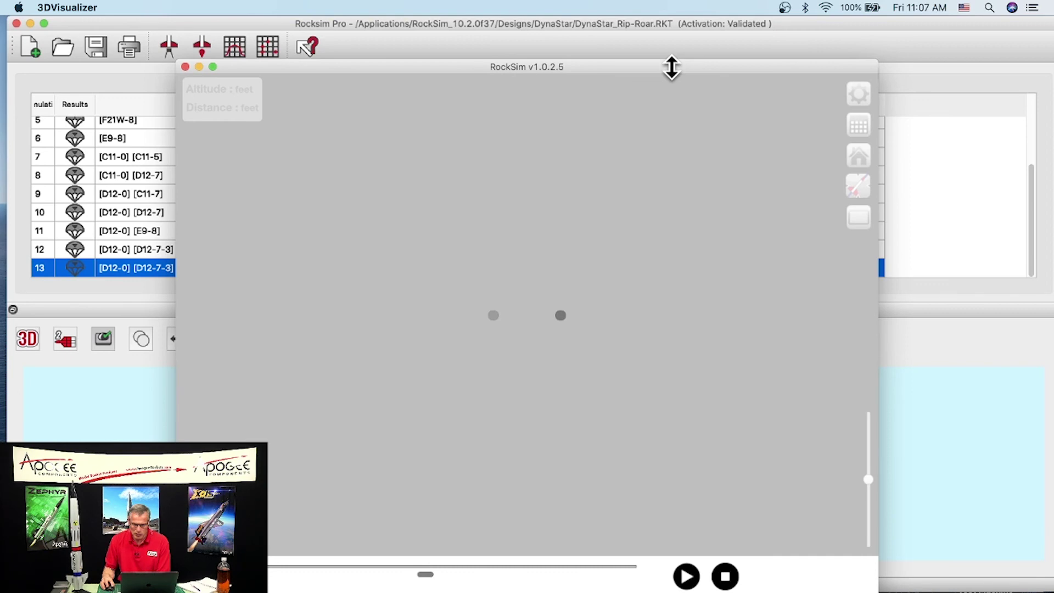
- Play the new simulation's 3D flight profile from a zoomed-out view and pause it at 18.50 seconds
{"action": "left_click_drag", "start_coordinate": [671, 67], "coordinate": [771, 25]}
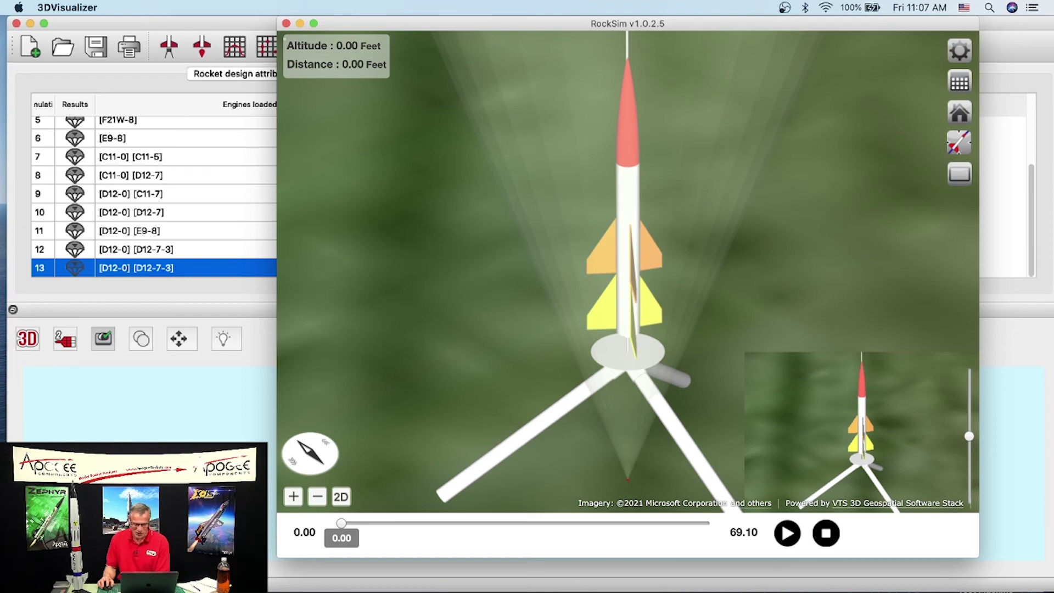
{"action": "scroll", "coordinate": [497, 274], "scroll_direction": "down", "scroll_amount": 10}
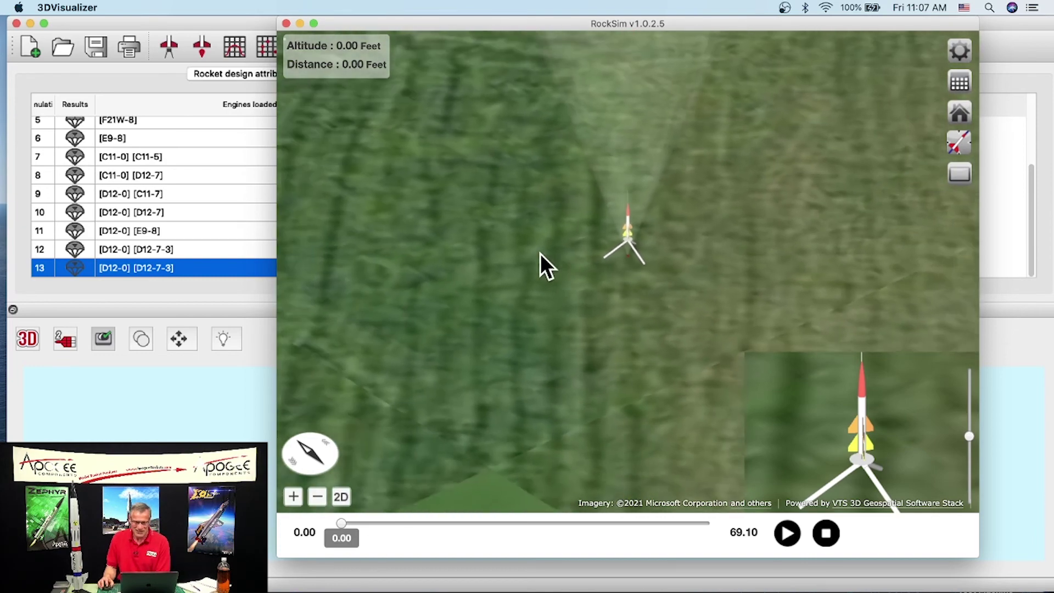
{"action": "scroll", "coordinate": [543, 258], "scroll_direction": "down", "scroll_amount": 3}
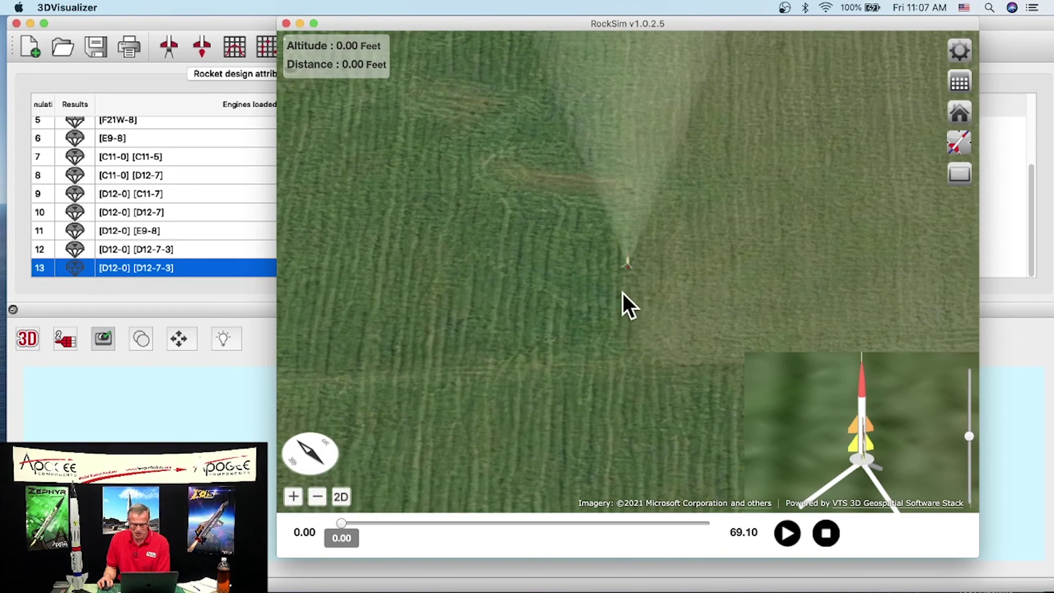
{"action": "left_click", "coordinate": [785, 533]}
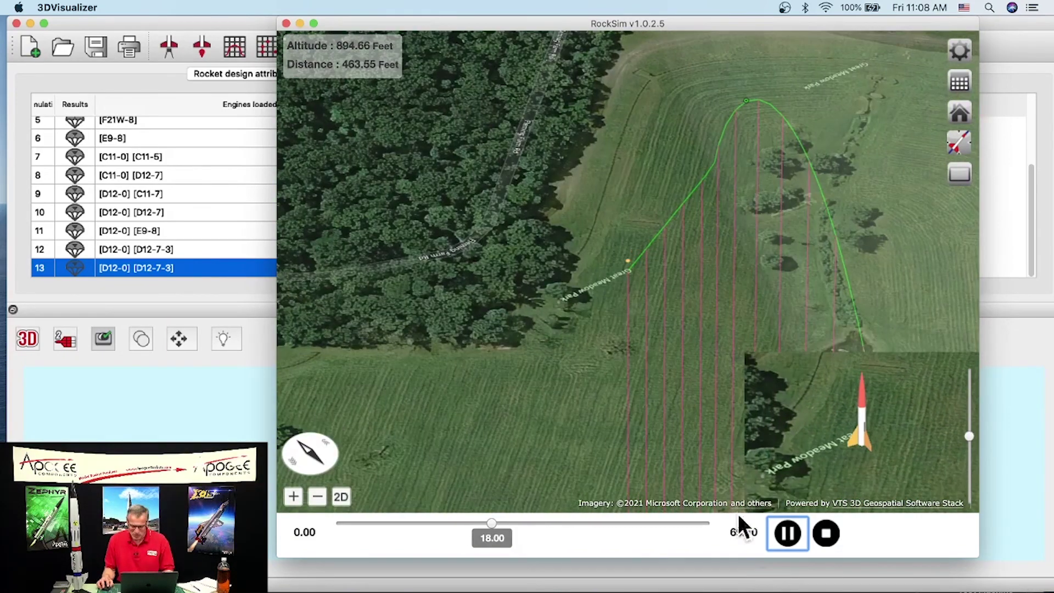
{"action": "left_click", "coordinate": [787, 533]}
- Switch the camera mode to inspect the whole spinning-flight trajectory against the weathercocking cone
{"action": "scroll", "coordinate": [549, 368], "scroll_direction": "down", "scroll_amount": 5}
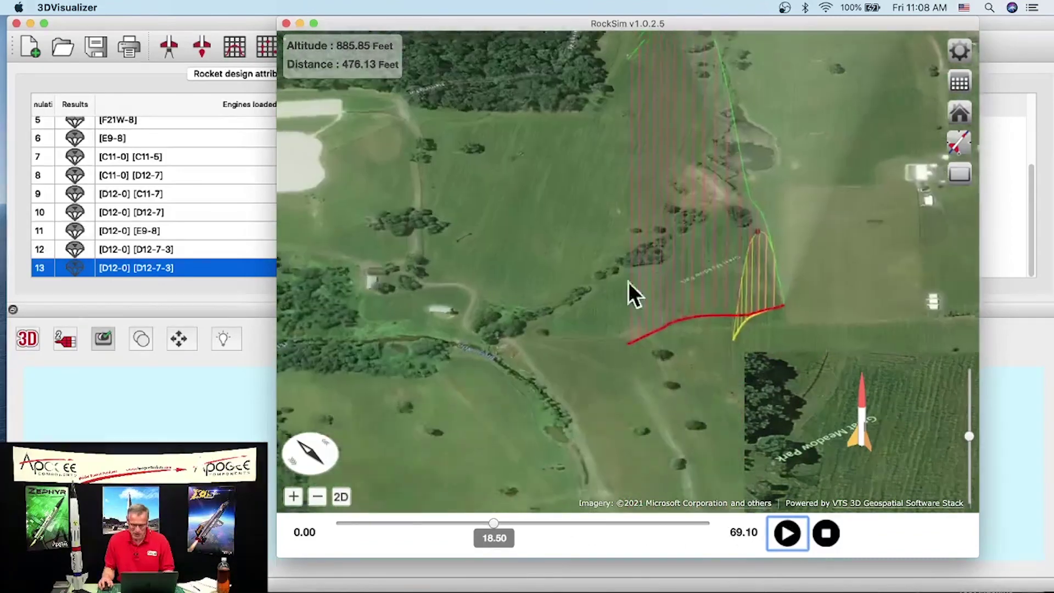
{"action": "left_click", "coordinate": [959, 144]}
{"action": "left_click", "coordinate": [863, 175]}
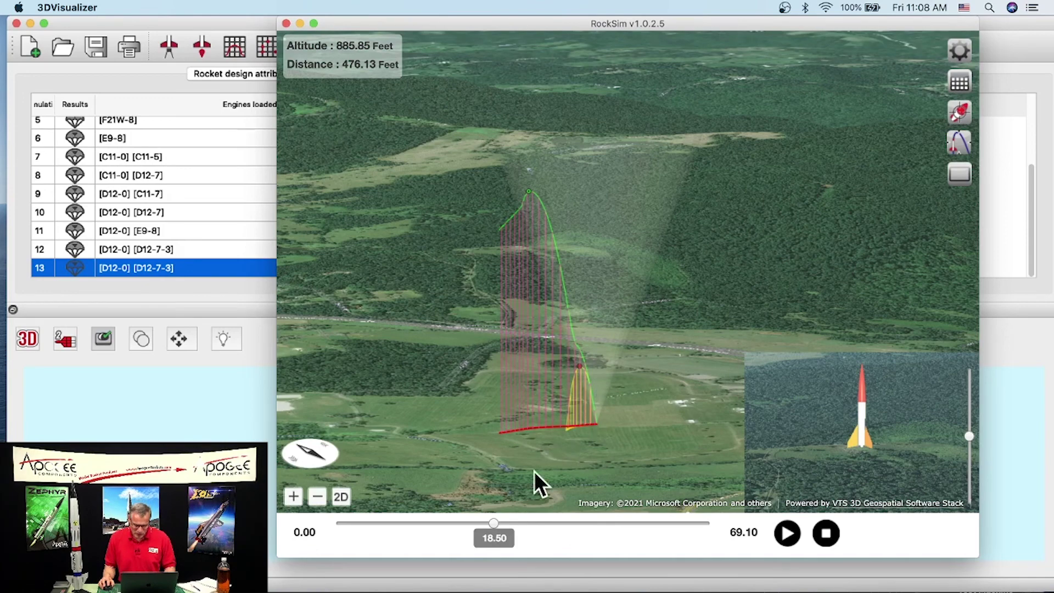
- Set the flight time back to 0.10 seconds and turn off the thrust smoke display in the flight profile preferences
{"action": "left_click_drag", "start_coordinate": [497, 523], "coordinate": [344, 505]}
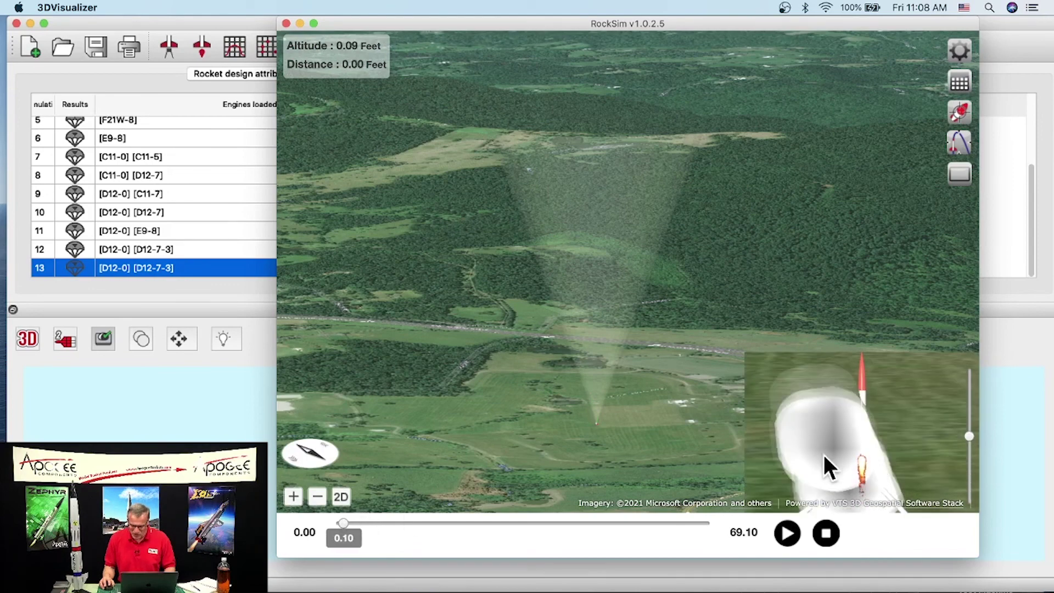
{"action": "left_click", "coordinate": [959, 52]}
{"action": "left_click", "coordinate": [686, 92]}
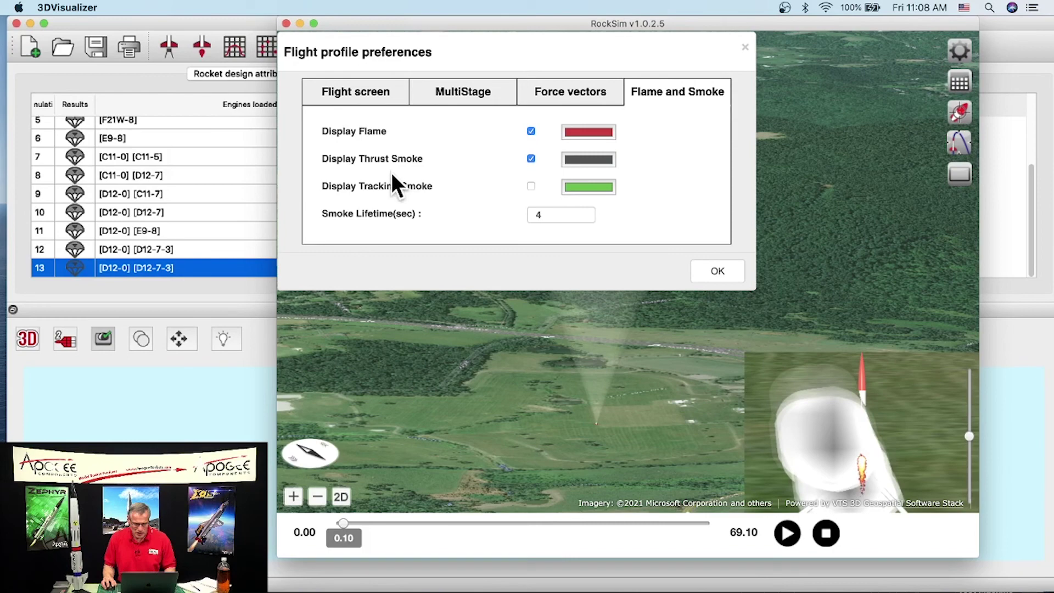
{"action": "left_click", "coordinate": [531, 159]}
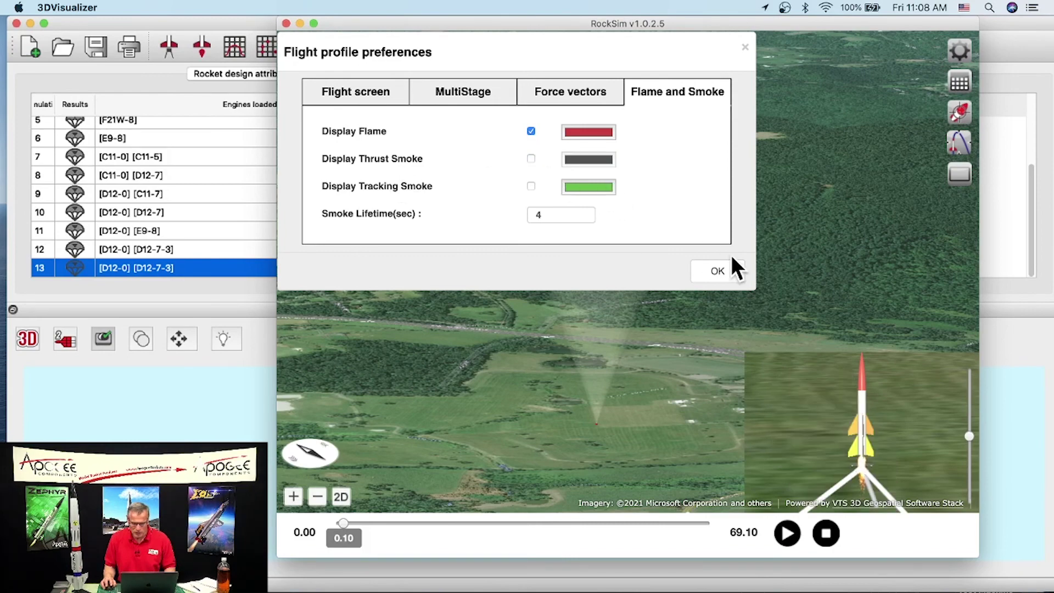
{"action": "left_click", "coordinate": [720, 272]}
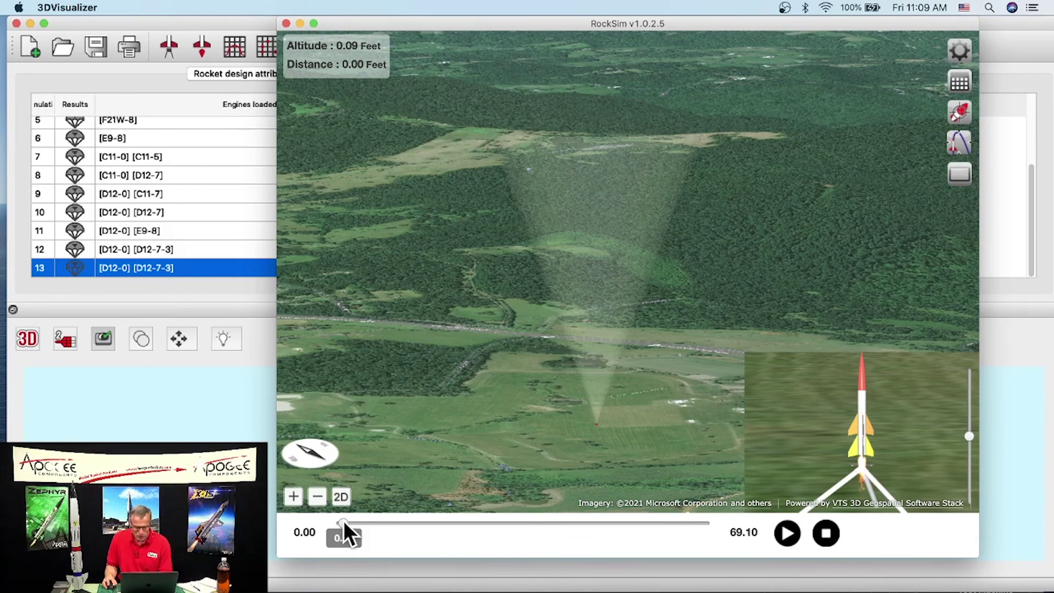
- Step the flight time to 1.85 and back to 0.71 seconds, focusing the camera on the ascending rocket up close
{"action": "left_click_drag", "start_coordinate": [344, 521], "coordinate": [371, 516]}
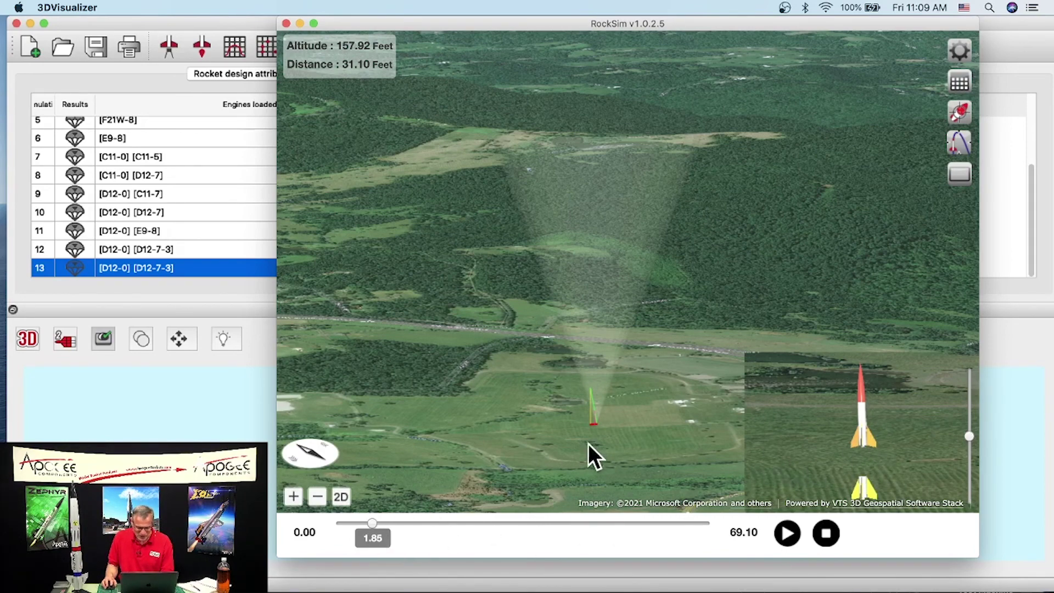
{"action": "left_click_drag", "start_coordinate": [373, 522], "coordinate": [356, 521]}
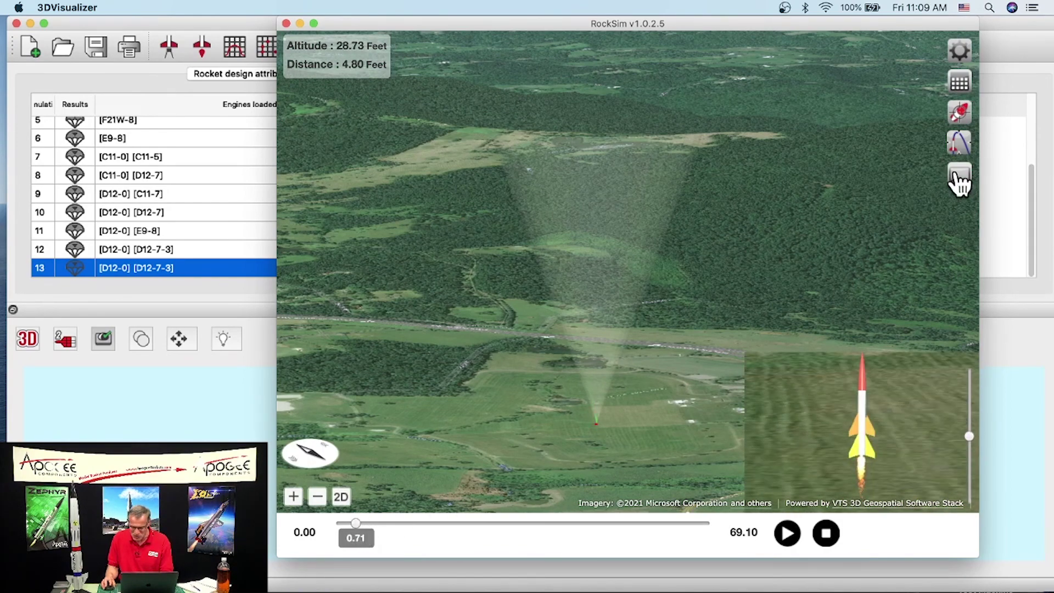
{"action": "left_click", "coordinate": [961, 113]}
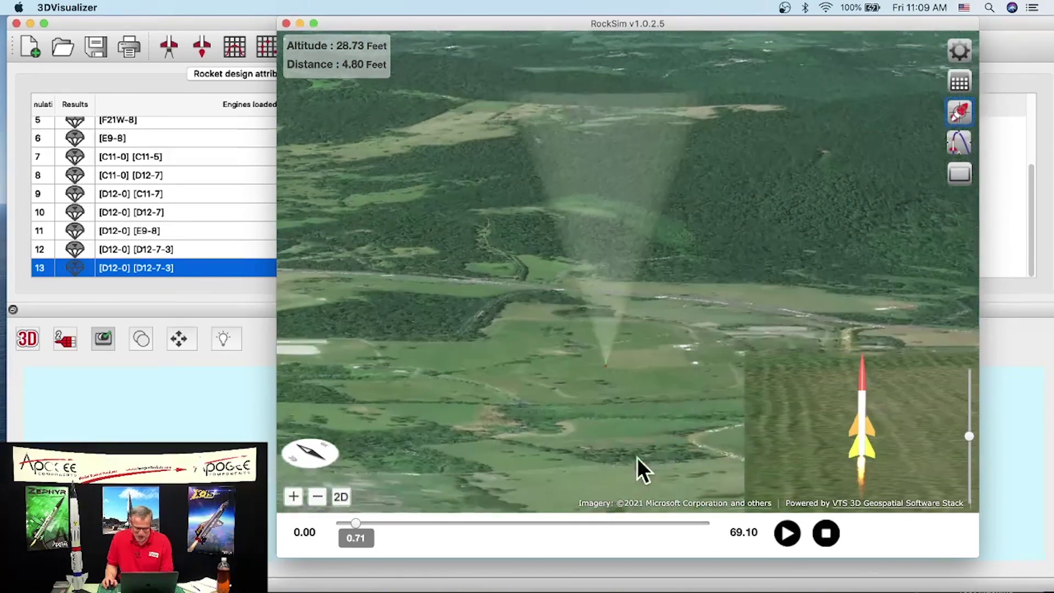
{"action": "left_click", "coordinate": [318, 497]}
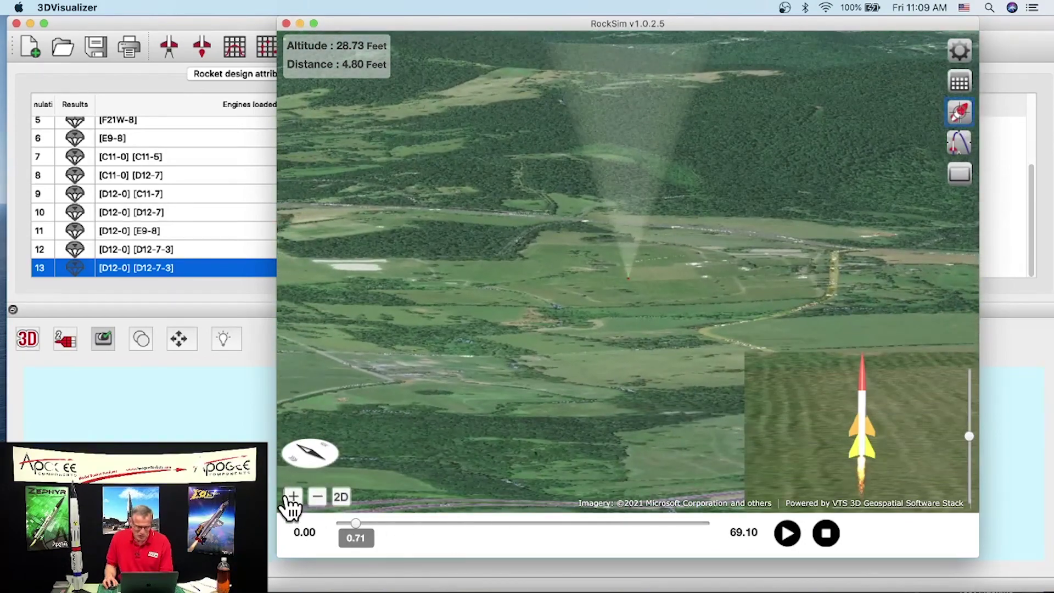
{"action": "left_click", "coordinate": [294, 497]}
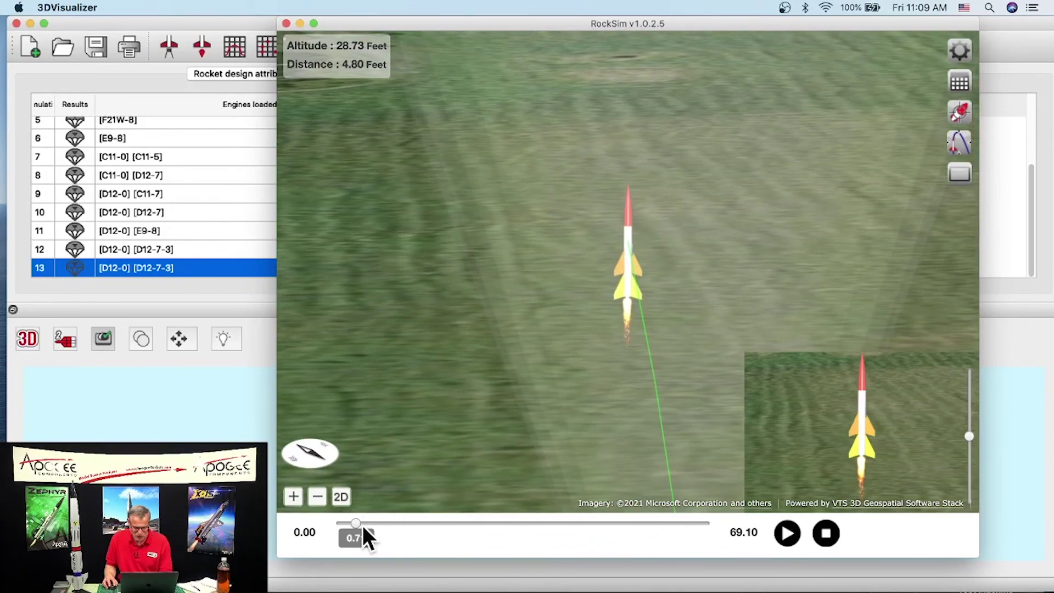
- Advance the flight time to 1.20 seconds and examine the early flight path from the launch pad against the weathercocking cone
{"action": "left_click", "coordinate": [317, 497]}
{"action": "left_click", "coordinate": [299, 492]}
{"action": "left_click_drag", "start_coordinate": [354, 519], "coordinate": [365, 515]}
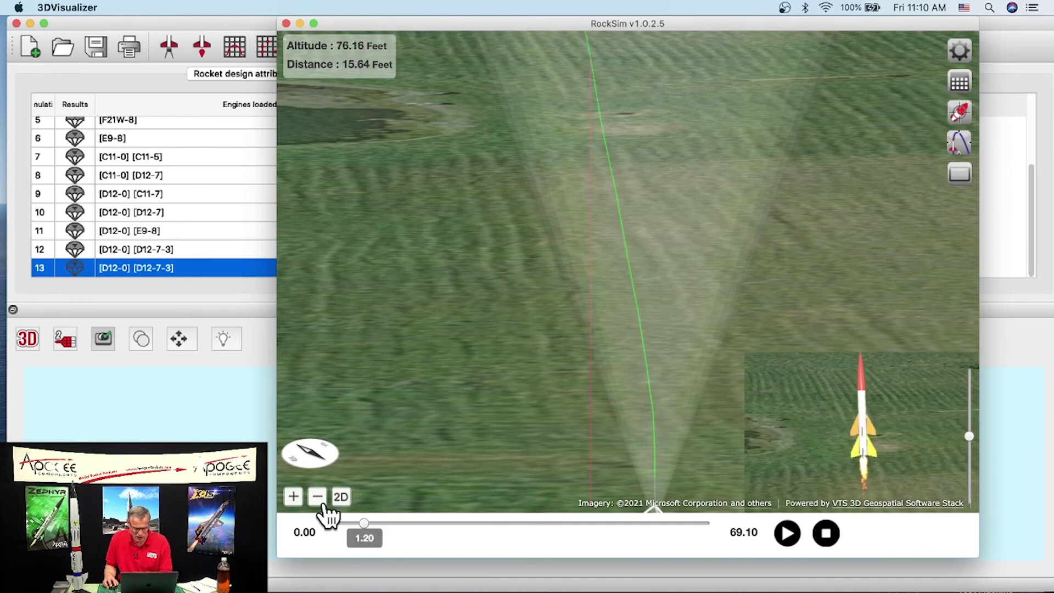
{"action": "left_click_drag", "start_coordinate": [685, 212], "coordinate": [682, 170]}
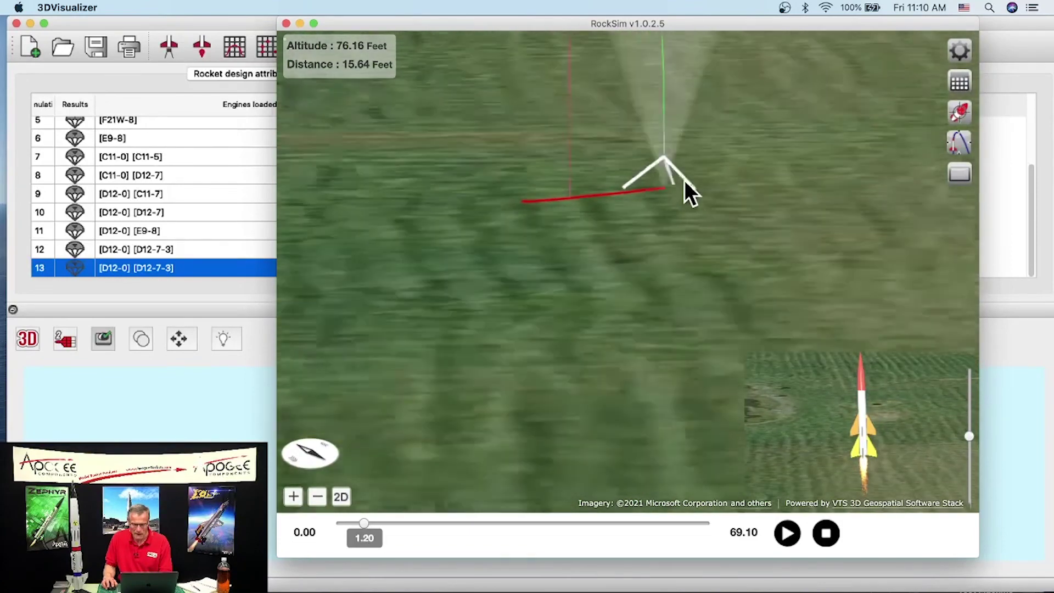
{"action": "left_click_drag", "start_coordinate": [680, 167], "coordinate": [677, 213]}
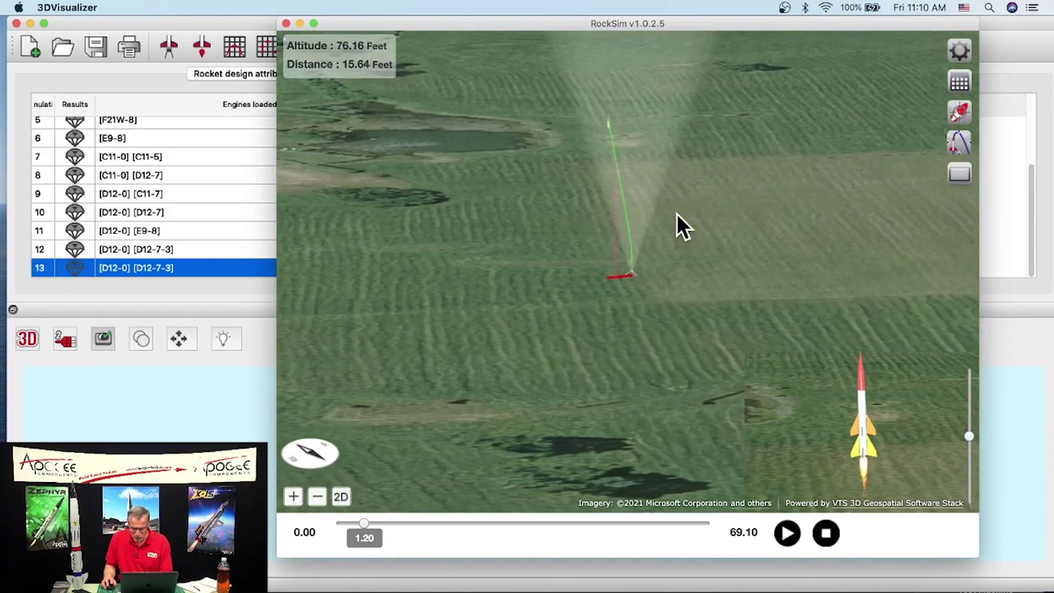
- Advance the flight time to 2.60 seconds to inspect the sustainer's coast after separation, and close the flight profile
{"action": "left_click", "coordinate": [361, 522]}
{"action": "left_click_drag", "start_coordinate": [362, 520], "coordinate": [374, 517]}
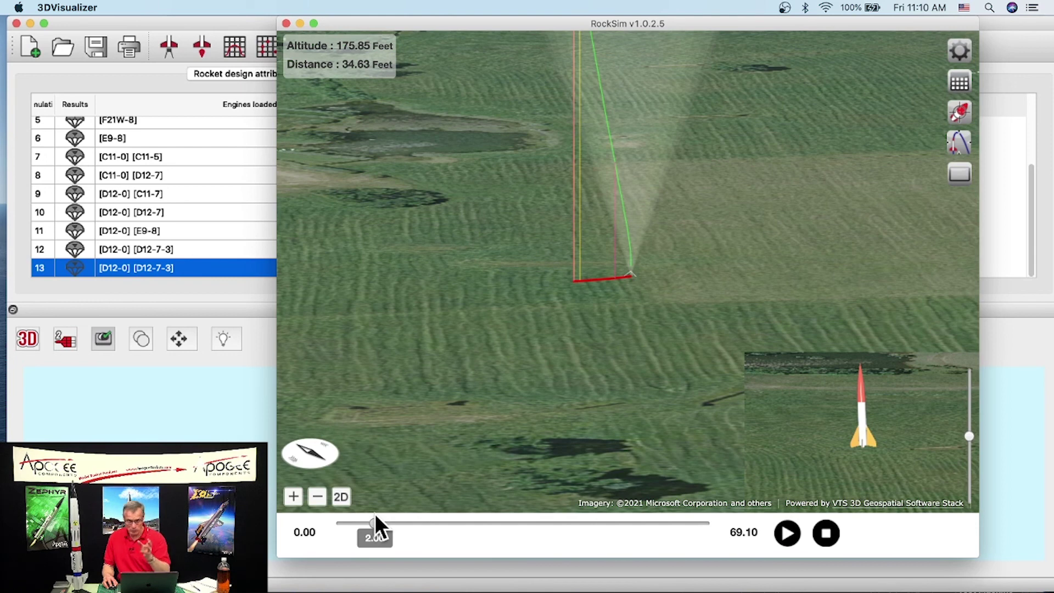
{"action": "left_click_drag", "start_coordinate": [374, 516], "coordinate": [382, 526]}
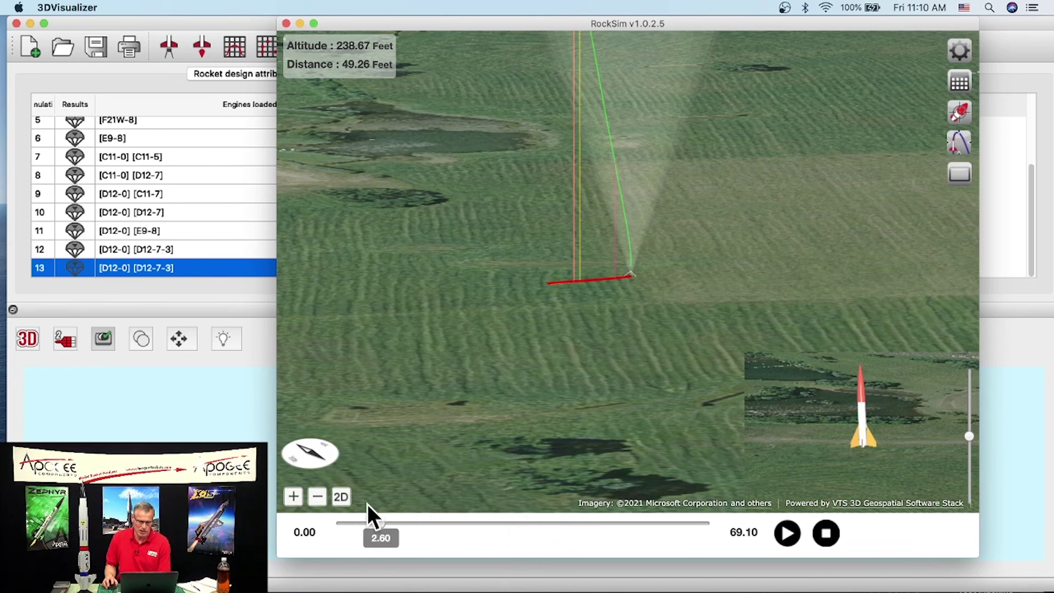
{"action": "left_click", "coordinate": [286, 23]}
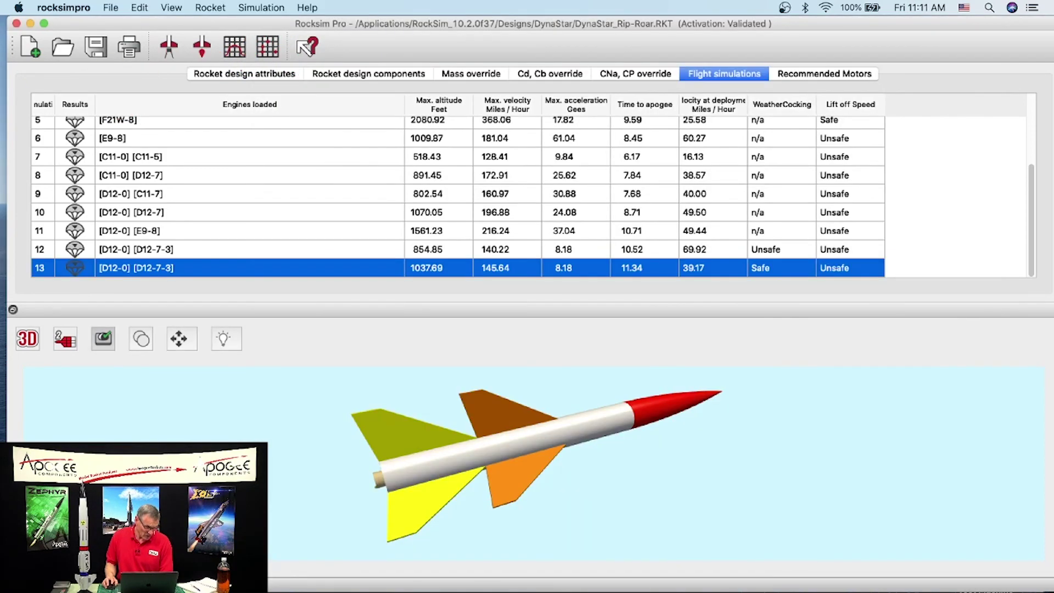